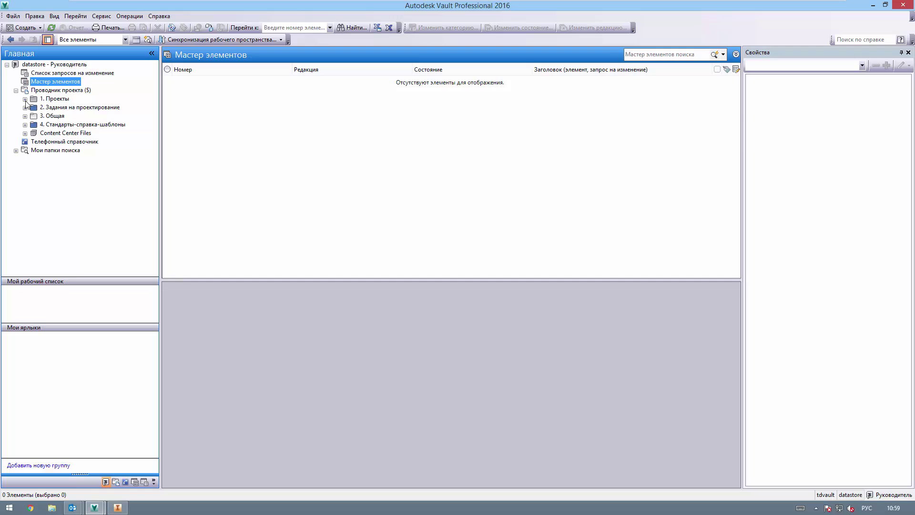
Expand the ТД.001 Ветровая турбина project folder and open the behaviour types section of the vault settings.
{"action": "left_click", "coordinate": [24, 99]}
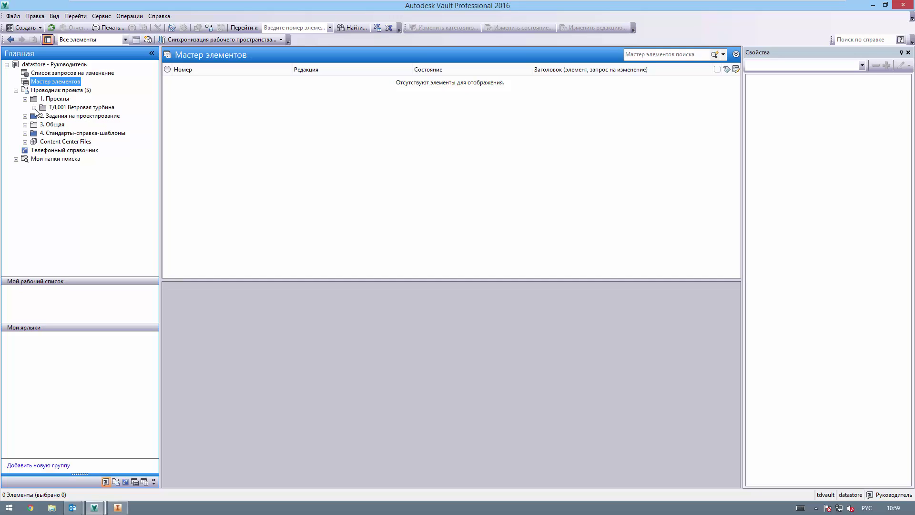
{"action": "left_click", "coordinate": [34, 107]}
{"action": "left_click", "coordinate": [101, 16]}
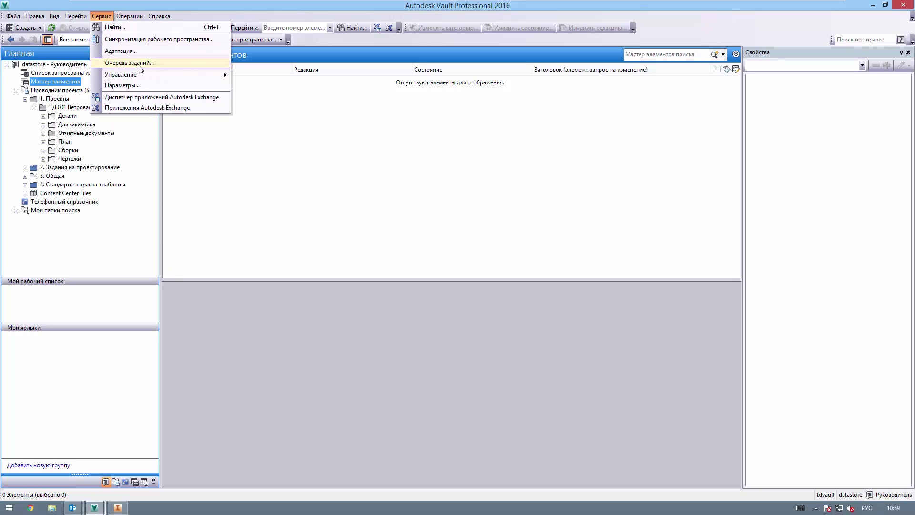
{"action": "mouse_move", "coordinate": [214, 75]}
{"action": "left_click", "coordinate": [262, 77]}
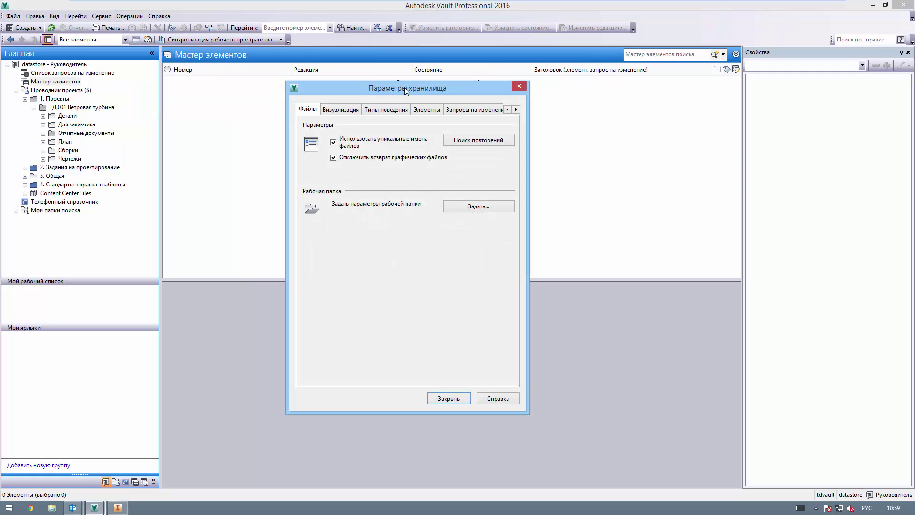
{"action": "left_click", "coordinate": [384, 95]}
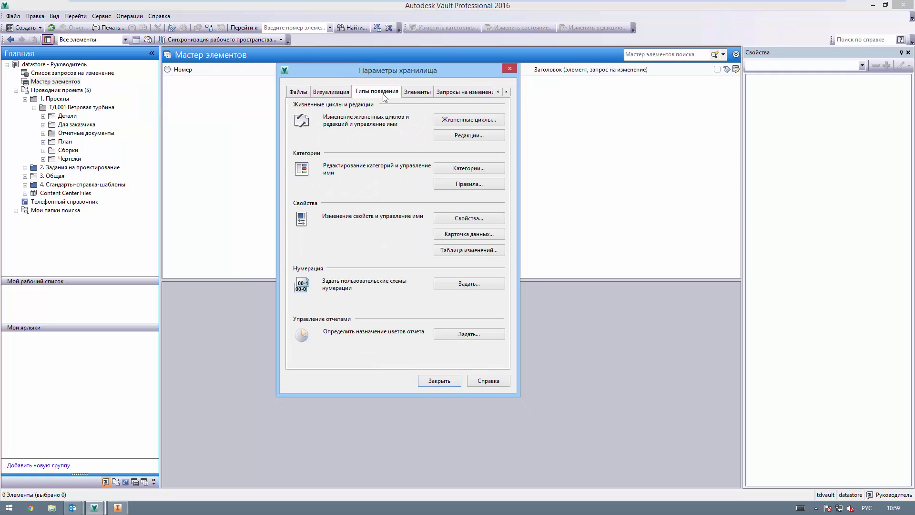
Open the category configuration, list the categories for Элемент, and enlarge the configuration window.
{"action": "left_click", "coordinate": [478, 167]}
{"action": "left_click_drag", "start_coordinate": [436, 103], "coordinate": [430, 89]}
{"action": "left_click", "coordinate": [295, 98]}
{"action": "left_click", "coordinate": [291, 138]}
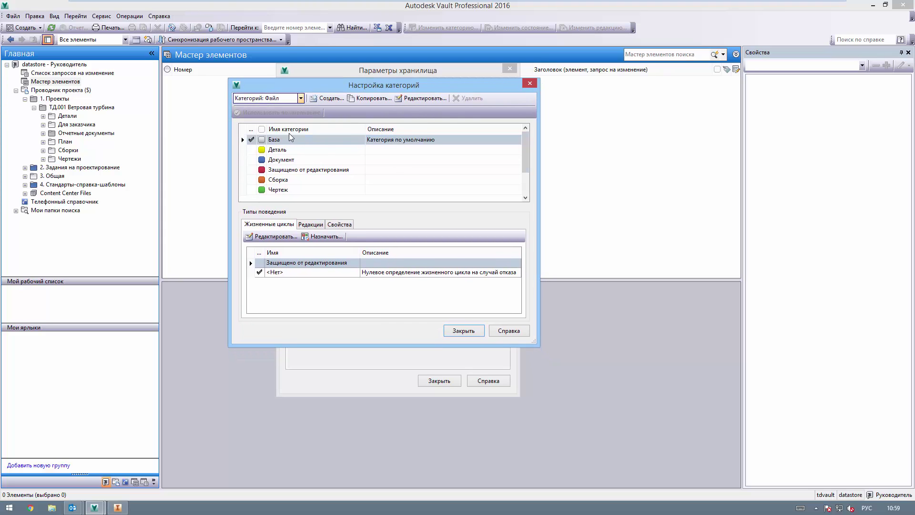
{"action": "left_click_drag", "start_coordinate": [538, 346], "coordinate": [585, 418]}
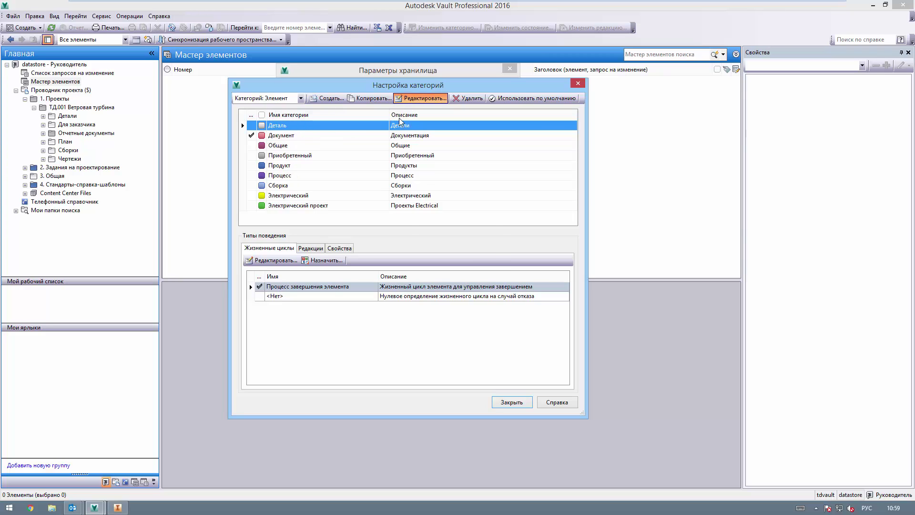
Change the colour of the Деталь item category to dark gold.
{"action": "left_click", "coordinate": [420, 99]}
{"action": "left_click", "coordinate": [413, 251]}
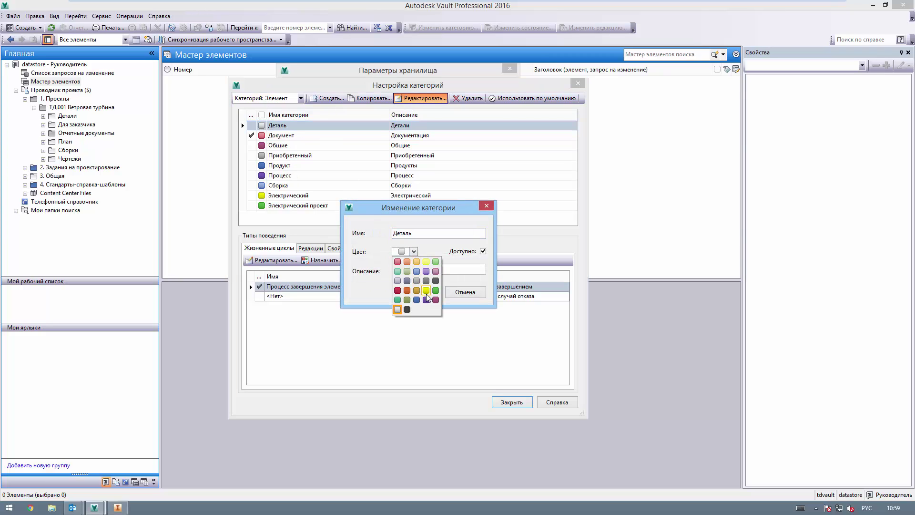
{"action": "left_click", "coordinate": [416, 289]}
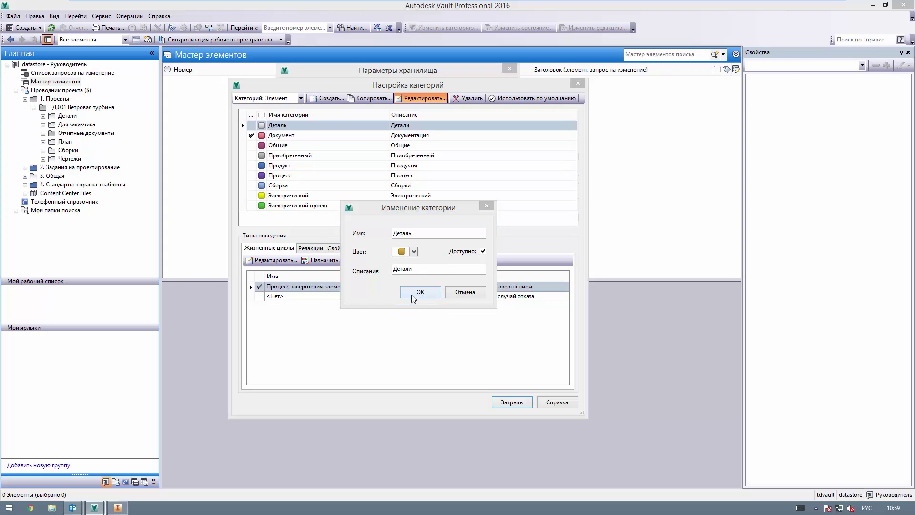
{"action": "left_click", "coordinate": [419, 292]}
Create a teal-green item category named Расходные материалы with the description "Элементы, для получения ведомости покупных изделий".
{"action": "left_click", "coordinate": [341, 101]}
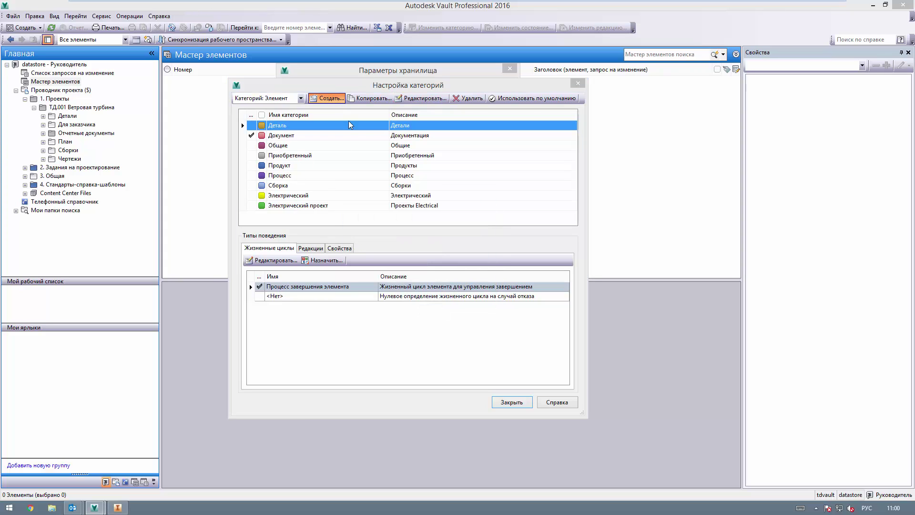
{"action": "left_click_drag", "start_coordinate": [411, 207], "coordinate": [399, 198]}
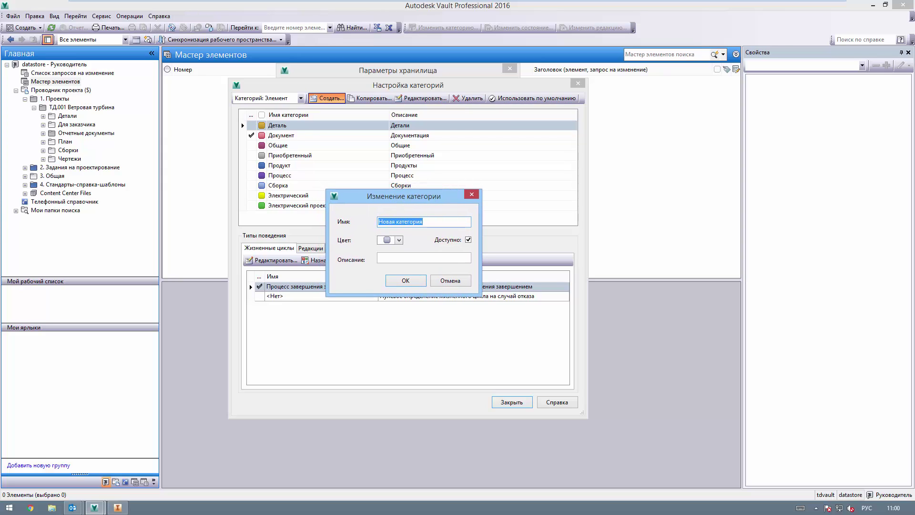
{"action": "type", "text": "Расходные материалы"}
{"action": "left_click", "coordinate": [400, 240]}
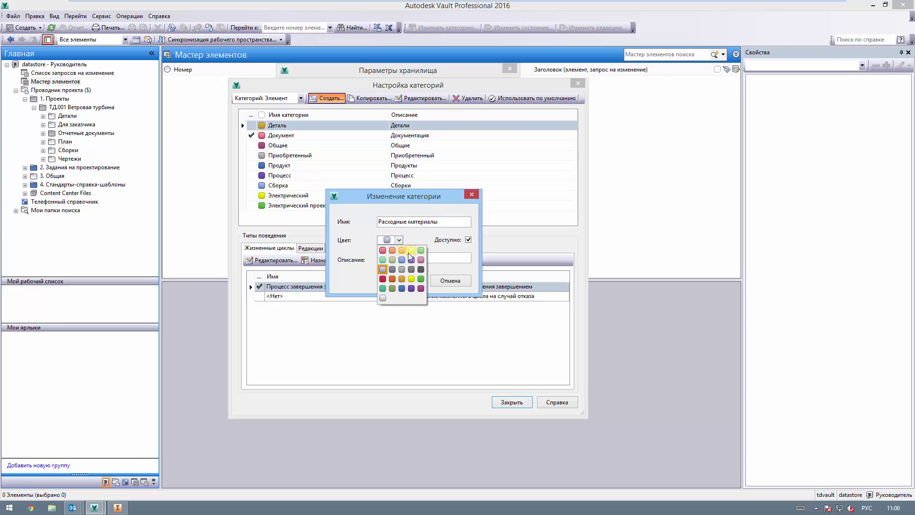
{"action": "left_click", "coordinate": [382, 288]}
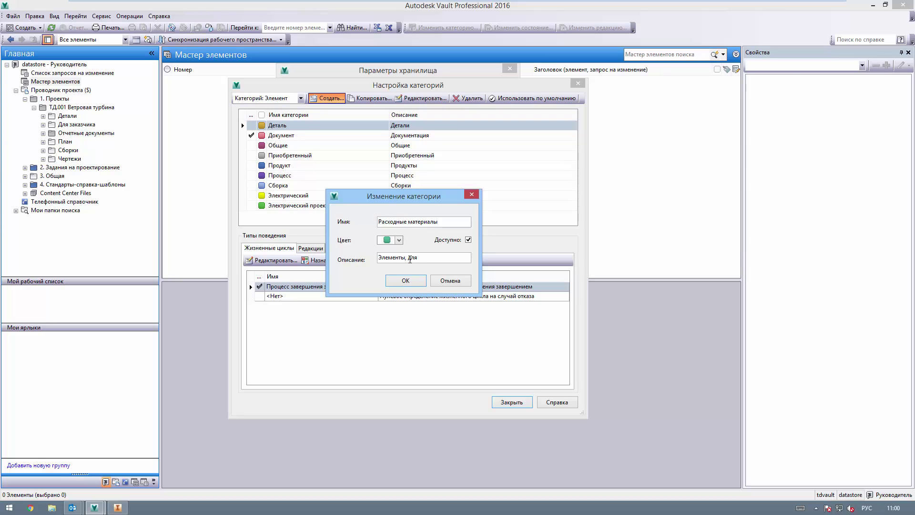
{"action": "type", "text": "я ведомости покупных издле"}
{"action": "key", "text": "BackSpace"}
{"action": "key", "text": "BackSpace"}
{"action": "type", "text": "елий"}
{"action": "left_click", "coordinate": [412, 280]}
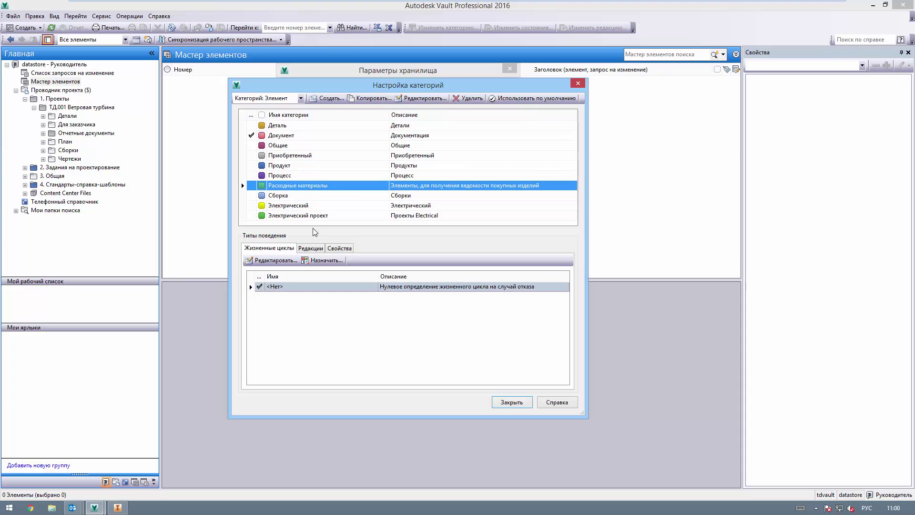
Assign the Упрощенный процесс завершения lifecycle to the Расходные материалы category and make it the default.
{"action": "left_click", "coordinate": [321, 261]}
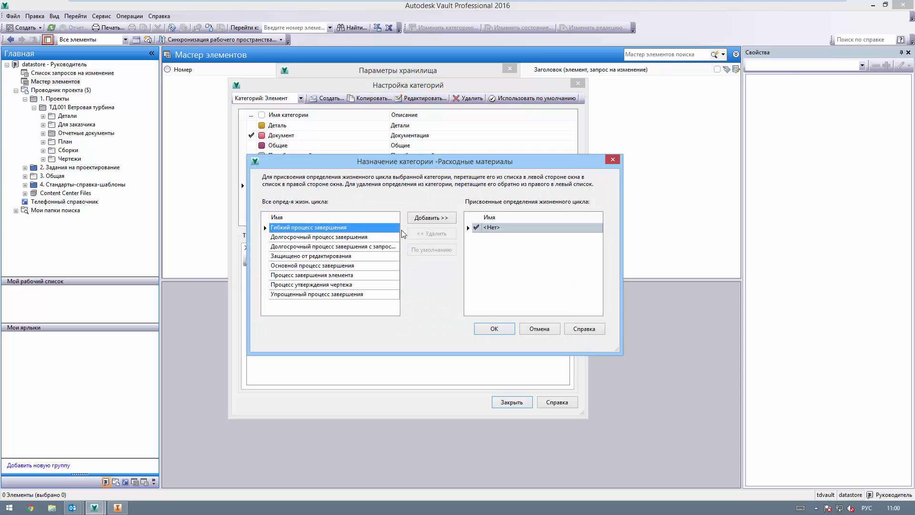
{"action": "left_click", "coordinate": [324, 266]}
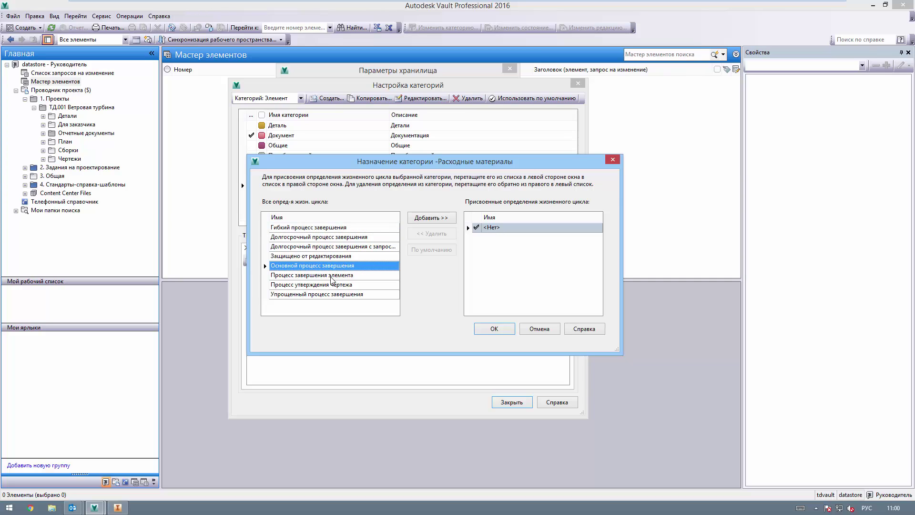
{"action": "mouse_move", "coordinate": [329, 265]}
{"action": "left_mouse_down"}
{"action": "mouse_move", "coordinate": [323, 241]}
{"action": "mouse_move", "coordinate": [331, 252]}
{"action": "left_mouse_up"}
{"action": "left_click", "coordinate": [324, 294]}
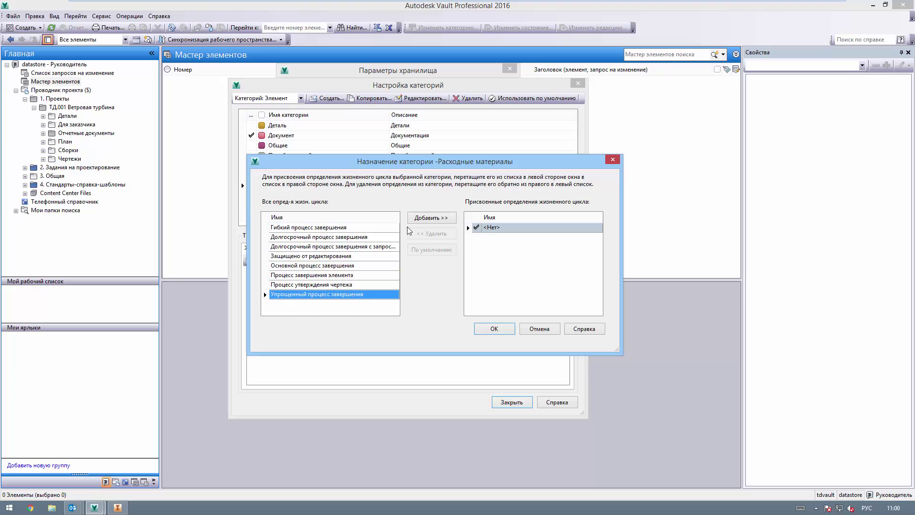
{"action": "left_click", "coordinate": [417, 219]}
{"action": "left_click", "coordinate": [476, 237]}
{"action": "left_click", "coordinate": [512, 327]}
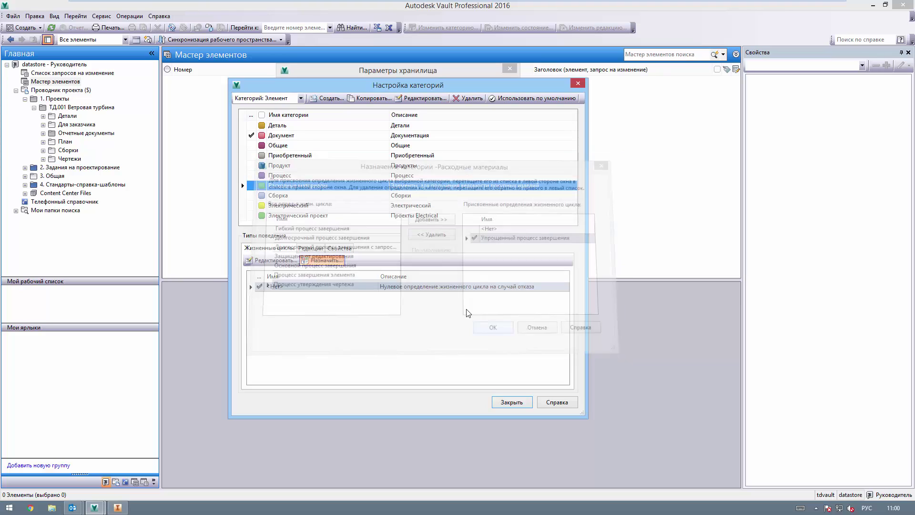
Review the revision schemes and properties assigned to the Расходные материалы category, and close the category and vault settings.
{"action": "left_click", "coordinate": [316, 249]}
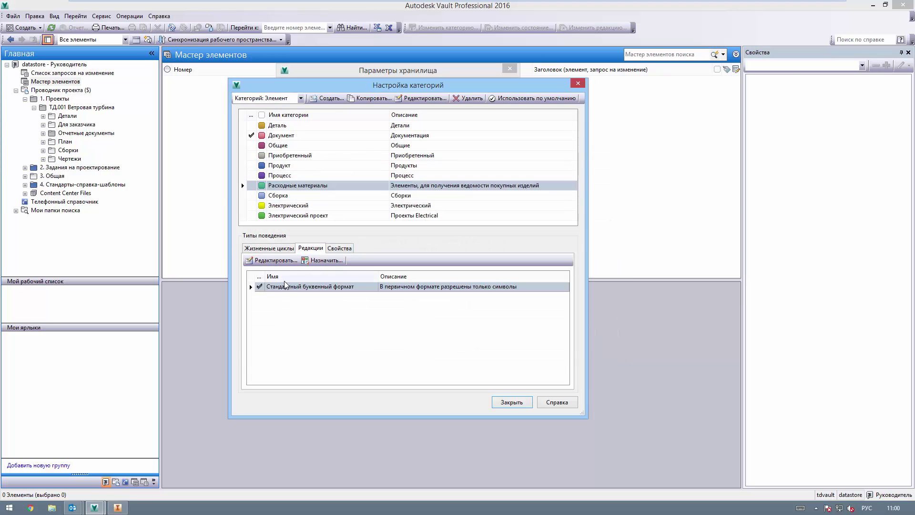
{"action": "left_click", "coordinate": [340, 260]}
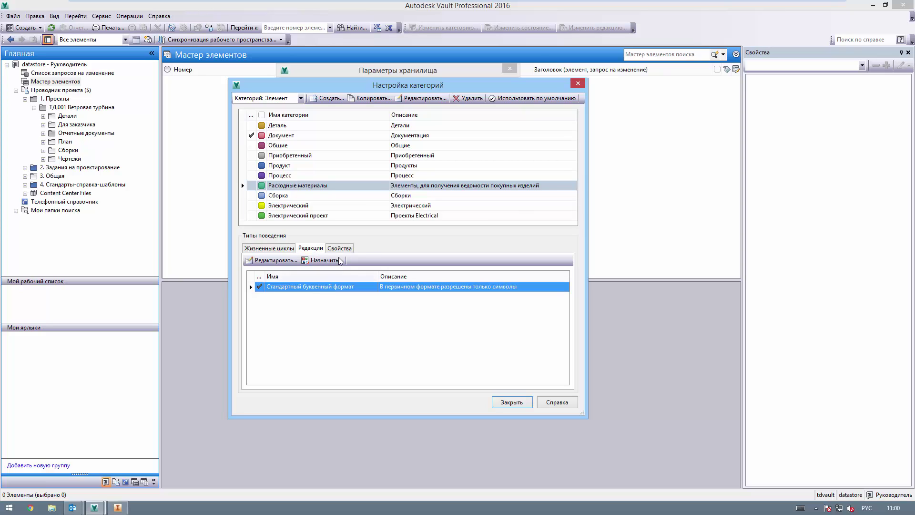
{"action": "left_click", "coordinate": [339, 247]}
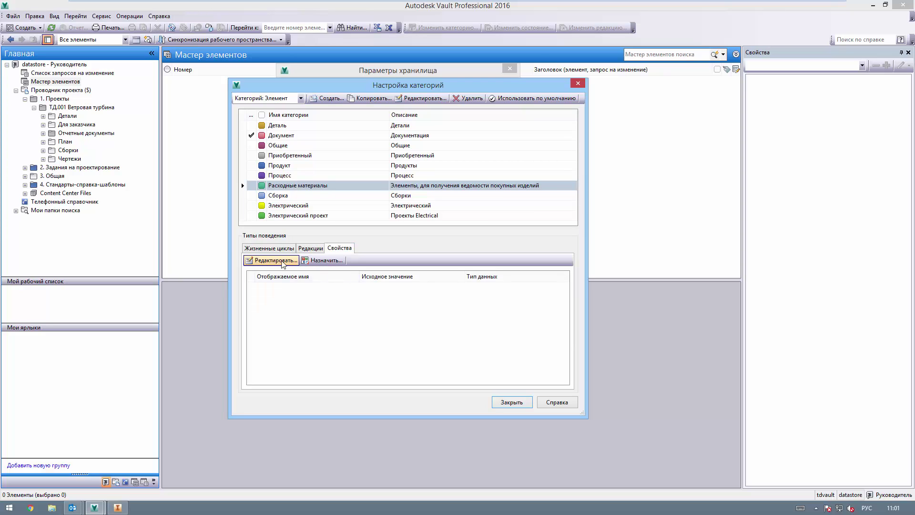
{"action": "left_click", "coordinate": [306, 186]}
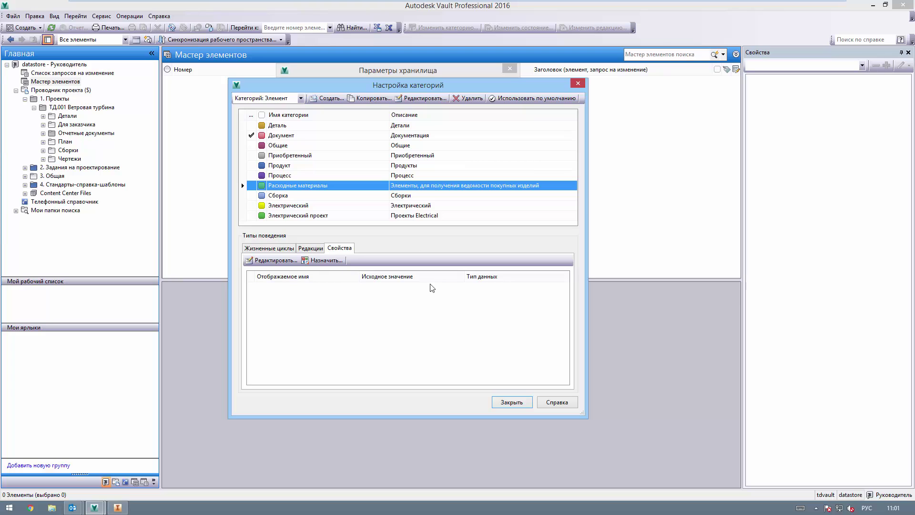
{"action": "left_click", "coordinate": [511, 402]}
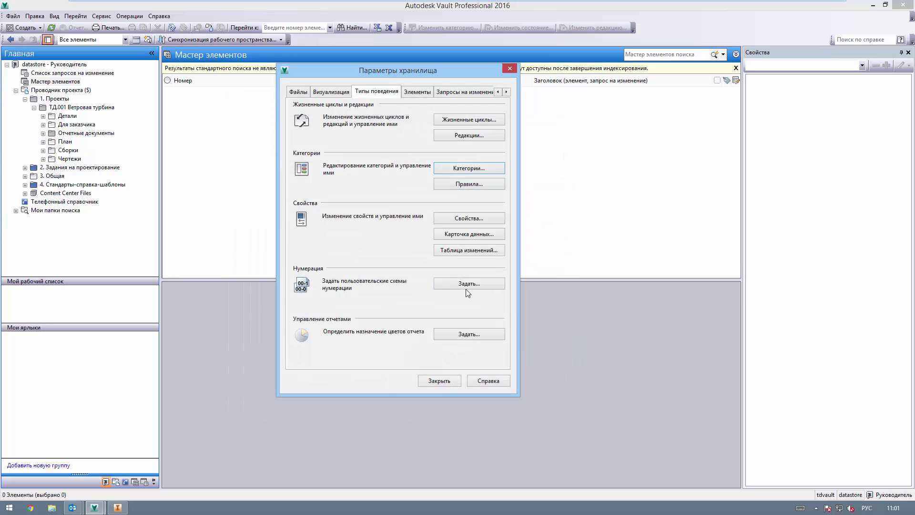
{"action": "left_click", "coordinate": [441, 384]}
Assign an item to the part file ТД.01.10 - ЛОПОСТЬ.ipt in the Детали folder.
{"action": "left_click_drag", "start_coordinate": [162, 113], "coordinate": [154, 112]}
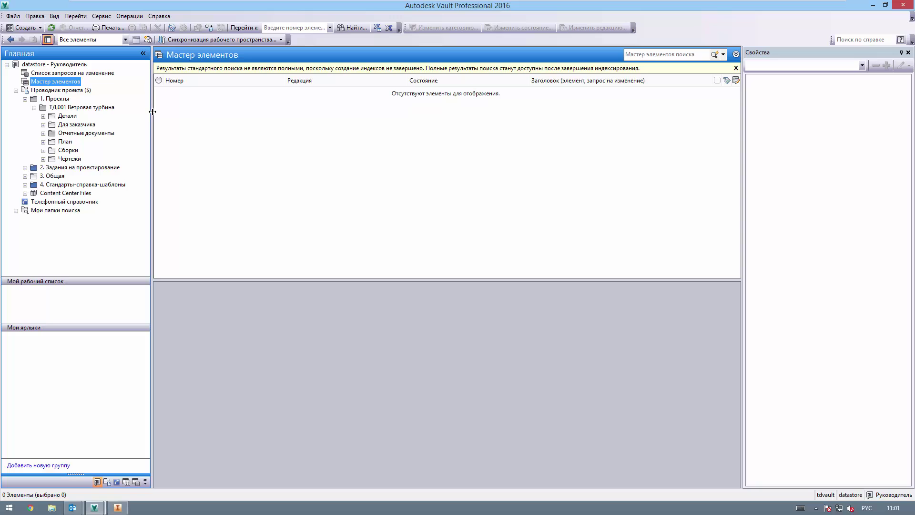
{"action": "left_click", "coordinate": [62, 117]}
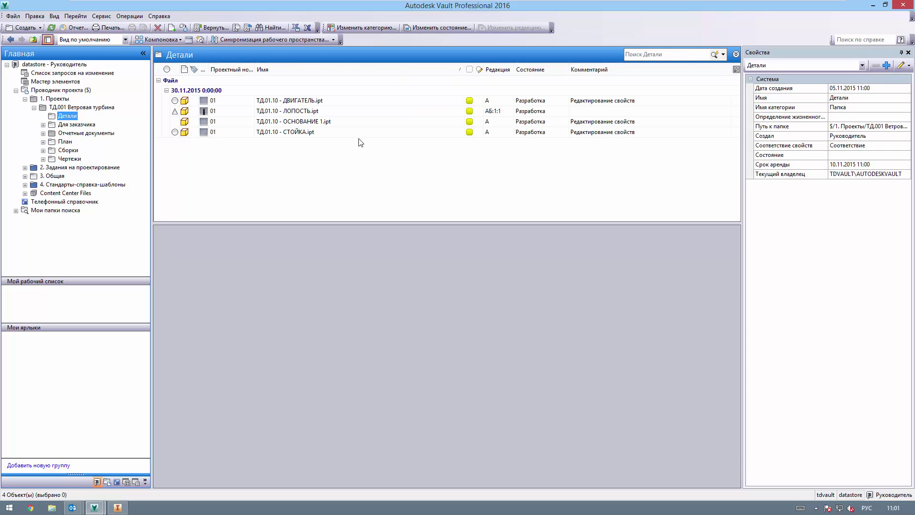
{"action": "left_click", "coordinate": [329, 111]}
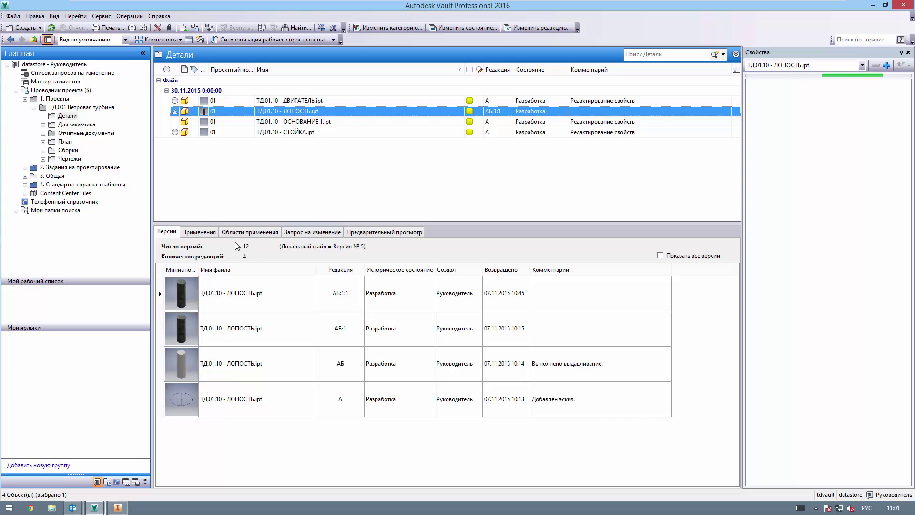
{"action": "right_click", "coordinate": [321, 111]}
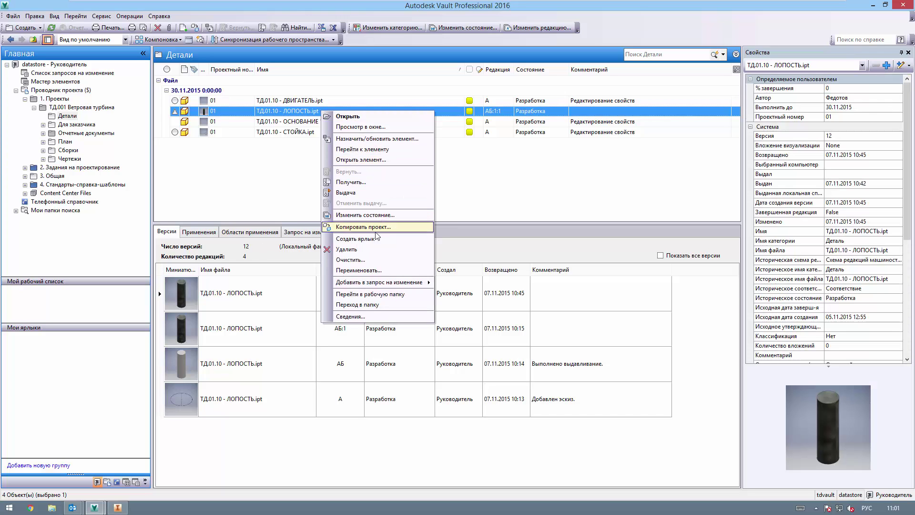
{"action": "left_click", "coordinate": [377, 138]}
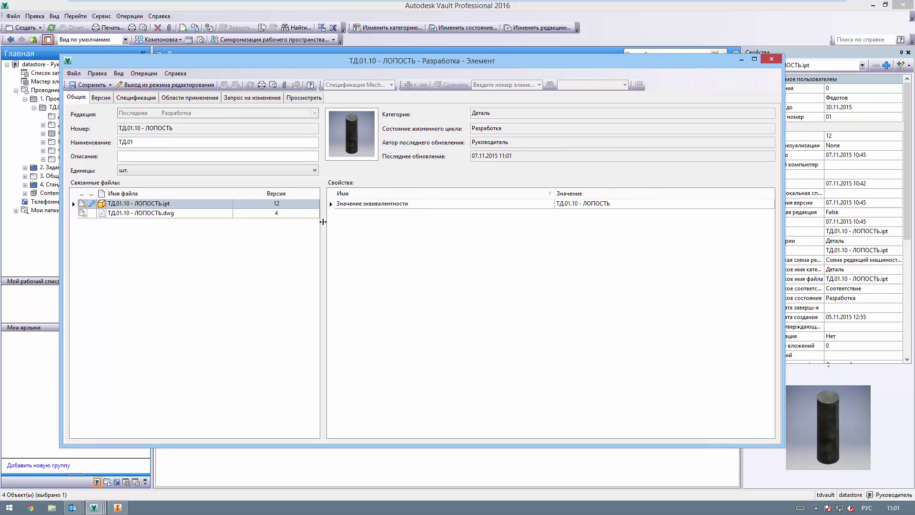
Copy the item's number, ТД.01.10 - ЛОПОСТЬ, into its description.
{"action": "mouse_move", "coordinate": [323, 221]}
{"action": "left_mouse_down"}
{"action": "mouse_move", "coordinate": [358, 227]}
{"action": "mouse_move", "coordinate": [323, 225]}
{"action": "left_mouse_up"}
{"action": "left_click", "coordinate": [361, 204]}
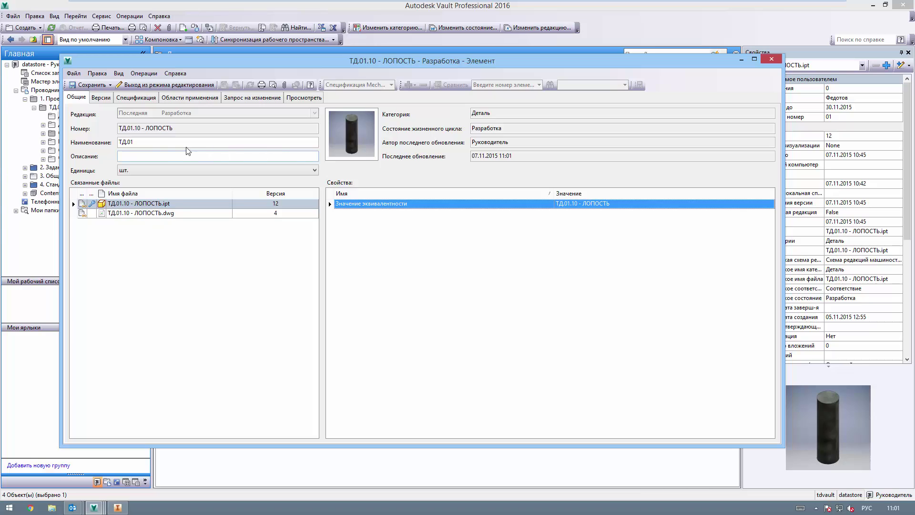
{"action": "left_click", "coordinate": [150, 154]}
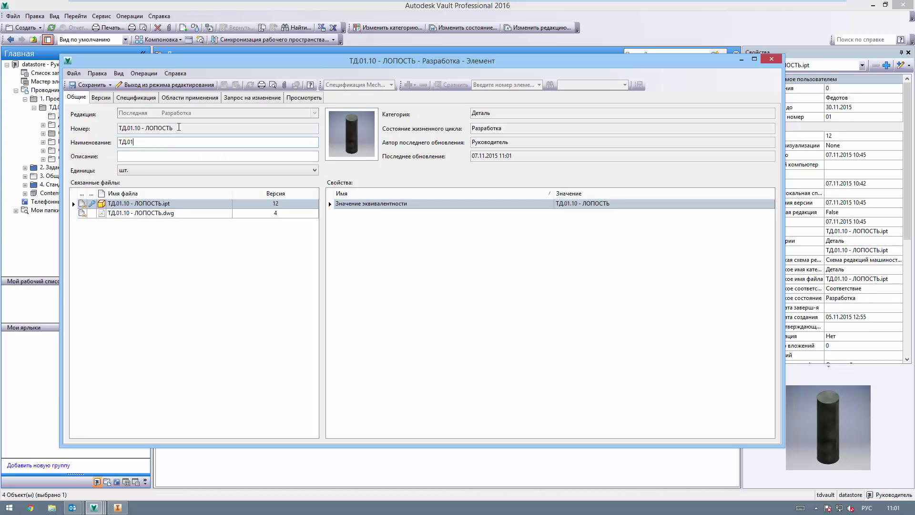
{"action": "left_click_drag", "start_coordinate": [172, 127], "coordinate": [130, 138]}
{"action": "double_click", "coordinate": [138, 143]}
{"action": "left_click", "coordinate": [143, 156]}
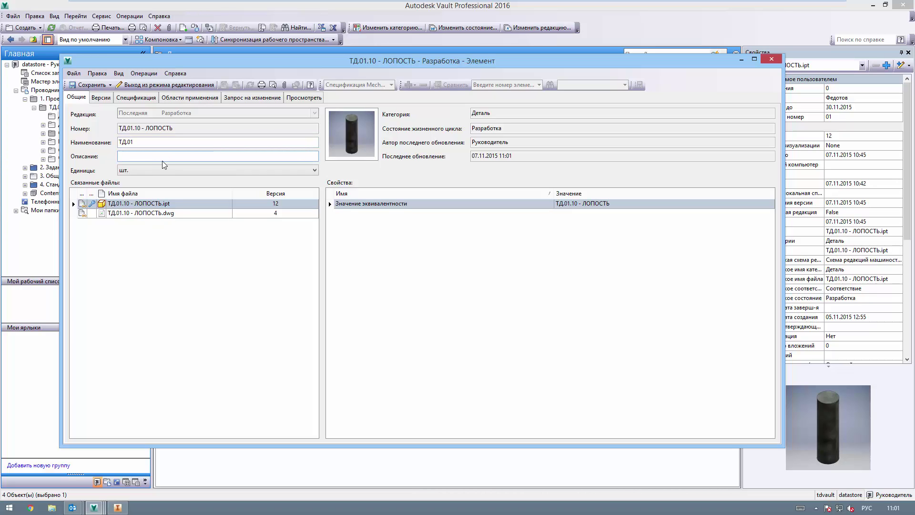
{"action": "left_click_drag", "start_coordinate": [179, 127], "coordinate": [69, 129]}
{"action": "key", "text": "ctrl+c"}
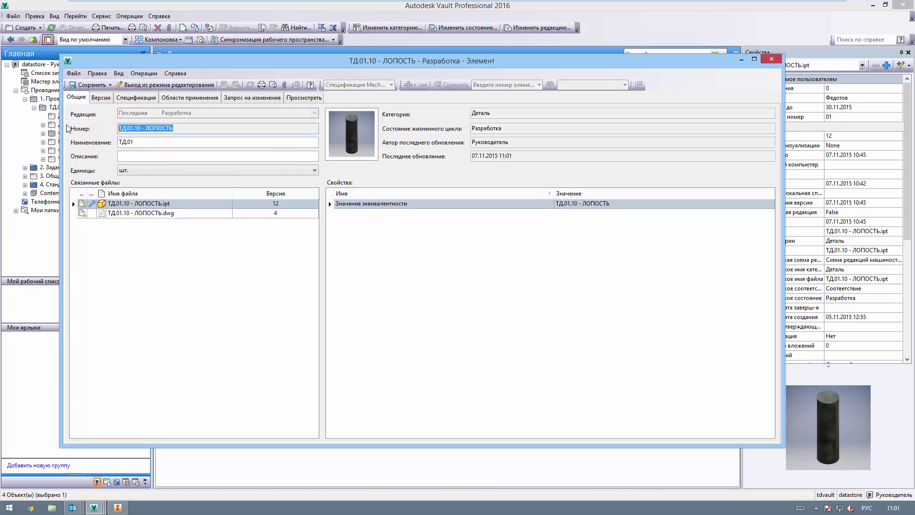
{"action": "left_click", "coordinate": [148, 159]}
{"action": "key", "text": "ctrl+v"}
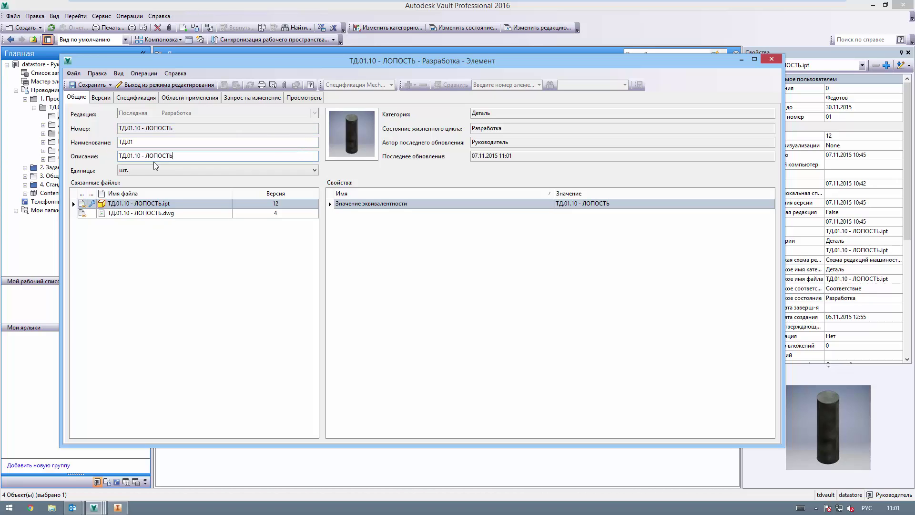
Choose шт. as the item's unit and select the linked file ТД.01.10 - ЛОПОСТЬ.ipt.
{"action": "left_click", "coordinate": [196, 172]}
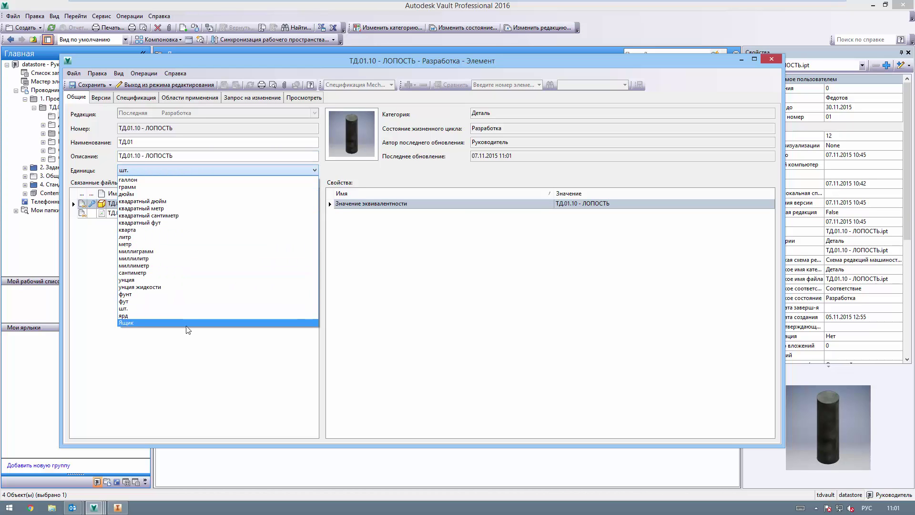
{"action": "left_click", "coordinate": [164, 309]}
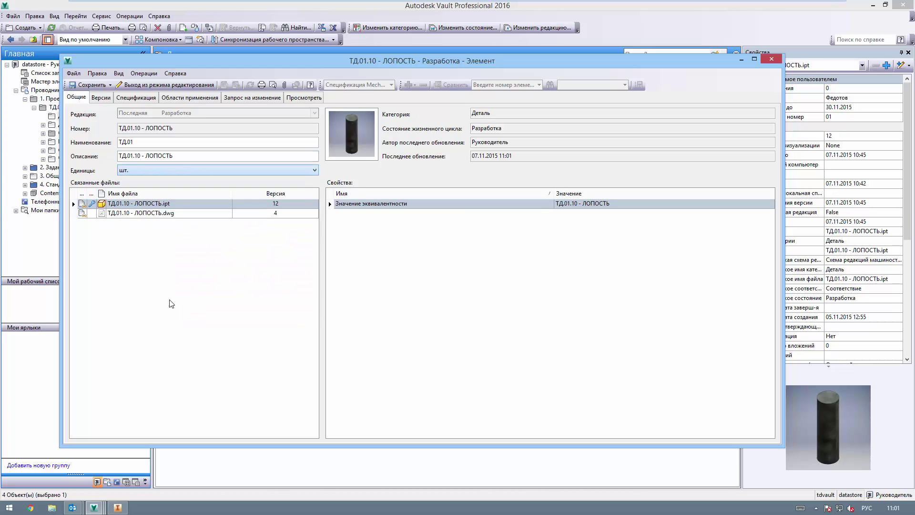
{"action": "left_click", "coordinate": [144, 204]}
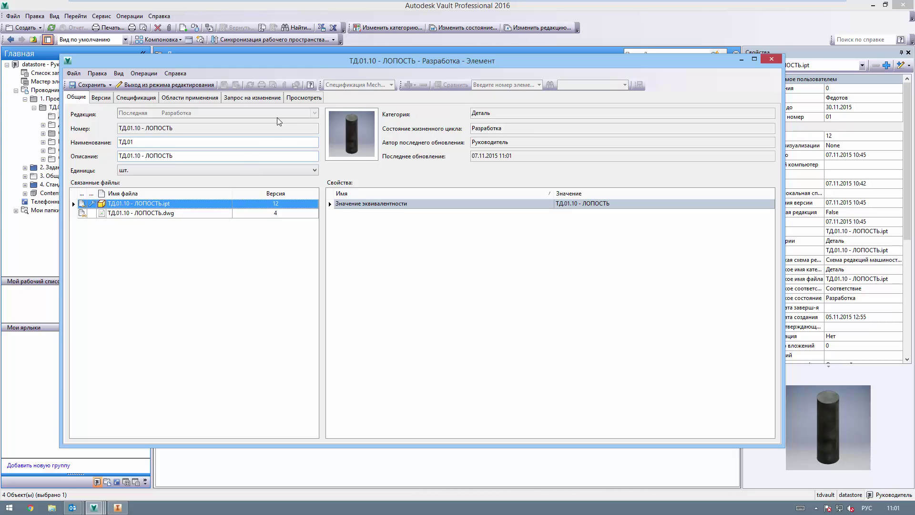
Review the item's versions, specification, where-used list and change orders.
{"action": "left_click", "coordinate": [102, 97]}
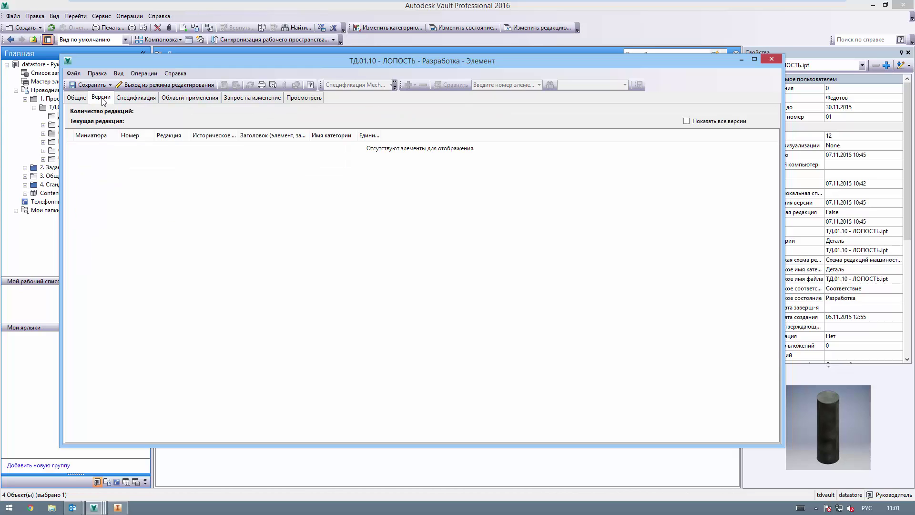
{"action": "left_click", "coordinate": [136, 97]}
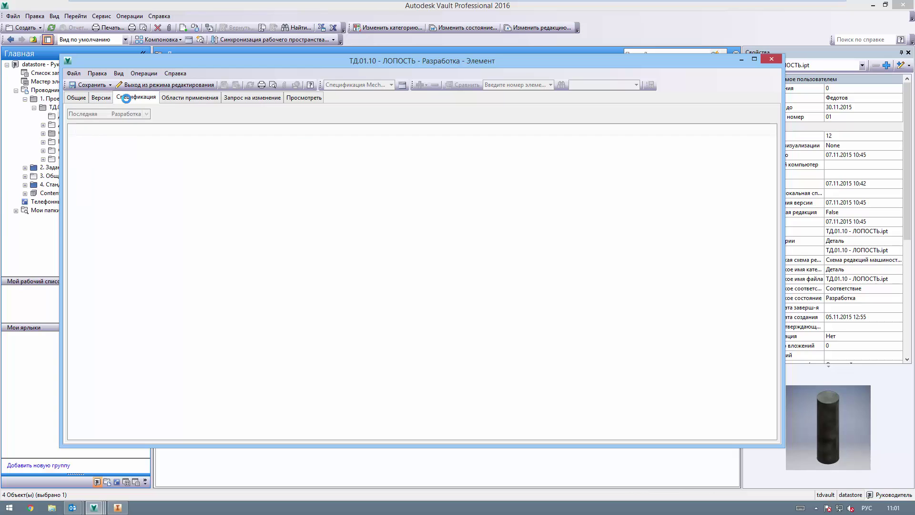
{"action": "left_click", "coordinate": [137, 141]}
{"action": "left_click_drag", "start_coordinate": [142, 129], "coordinate": [180, 133]}
{"action": "left_click", "coordinate": [183, 97]}
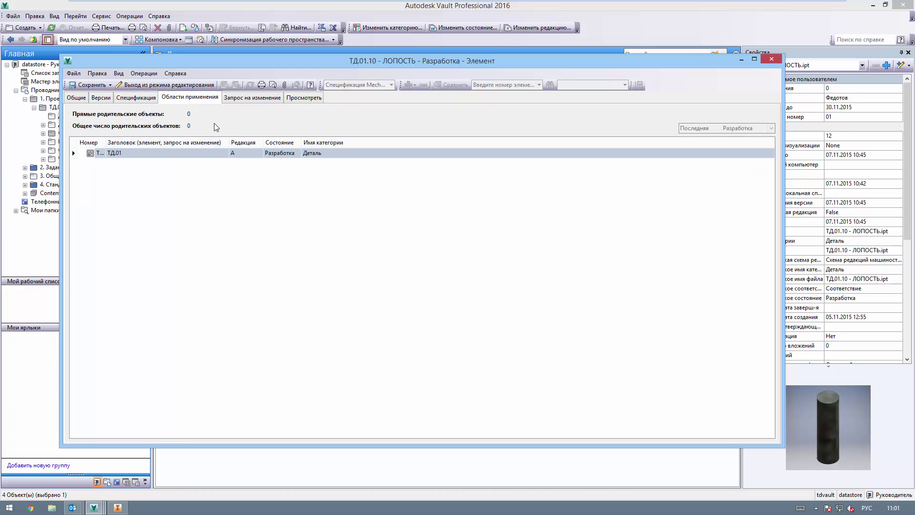
{"action": "left_click", "coordinate": [236, 97]}
View the attached file ТД.01.10 - ЛОПОСТЬ.ipt and try to open its preview.
{"action": "left_click", "coordinate": [304, 98]}
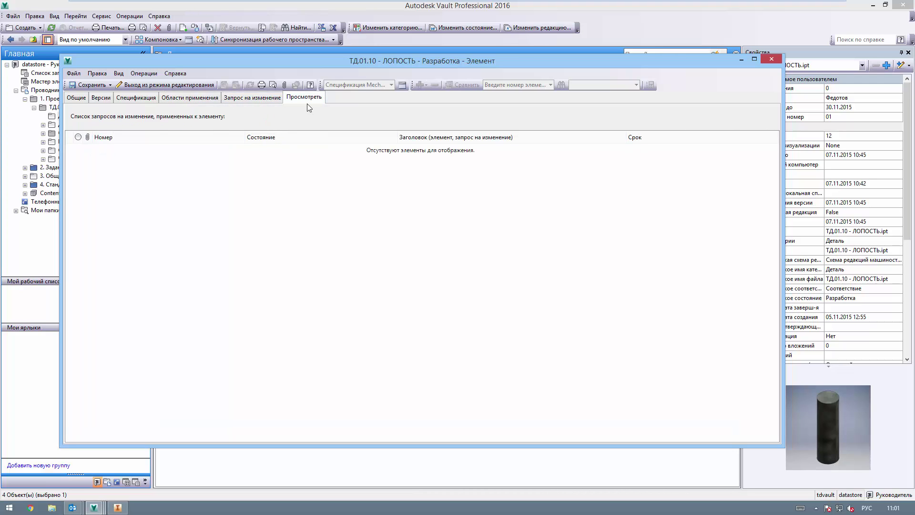
{"action": "left_click", "coordinate": [143, 149]}
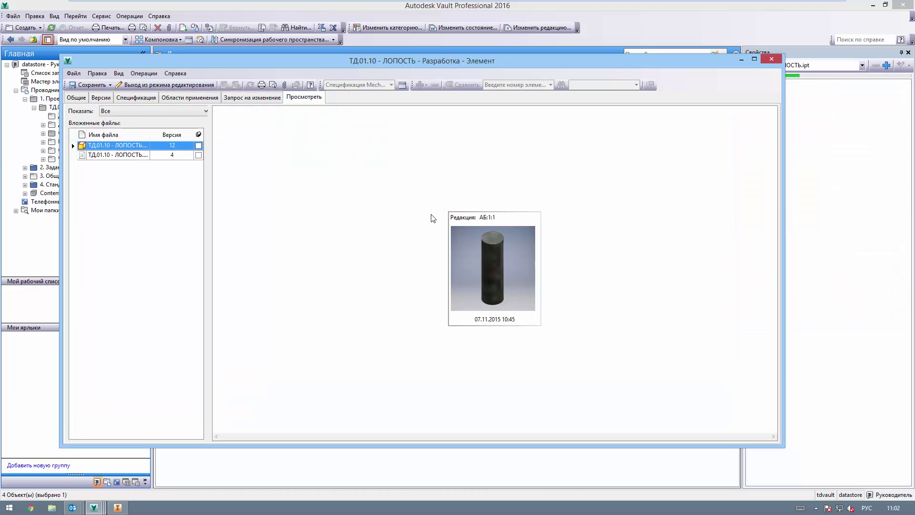
{"action": "double_click", "coordinate": [490, 250]}
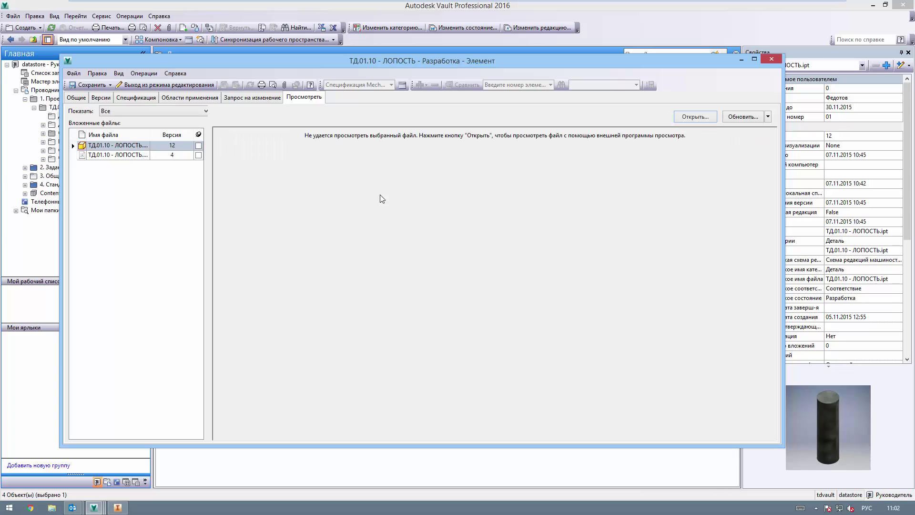
Filter the attached files by Файлы САПР, Документы and Чертежи in turn, and restore the filter to Все.
{"action": "left_click", "coordinate": [156, 114]}
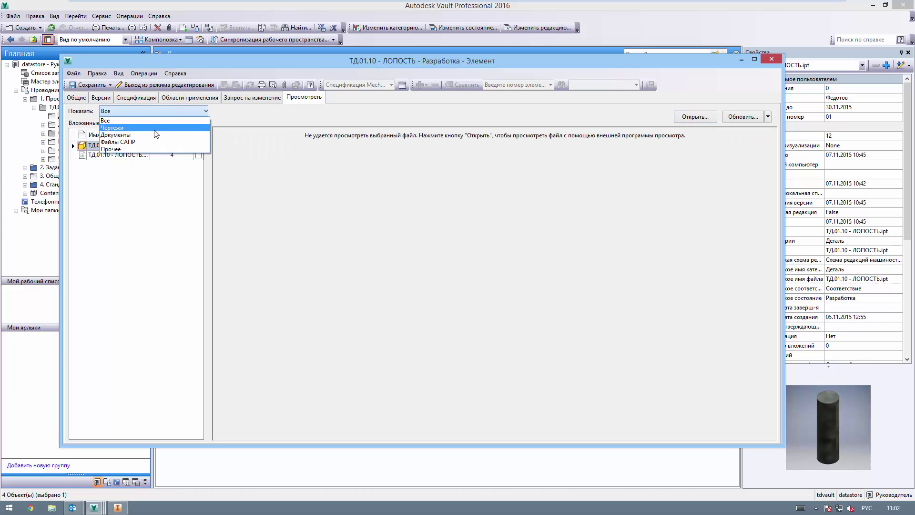
{"action": "left_click", "coordinate": [147, 142]}
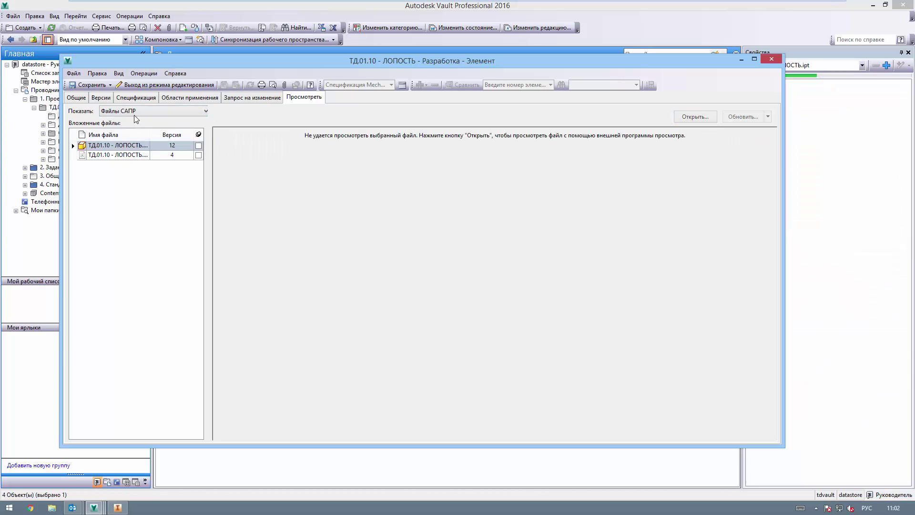
{"action": "left_click", "coordinate": [134, 114]}
{"action": "left_click", "coordinate": [128, 134]}
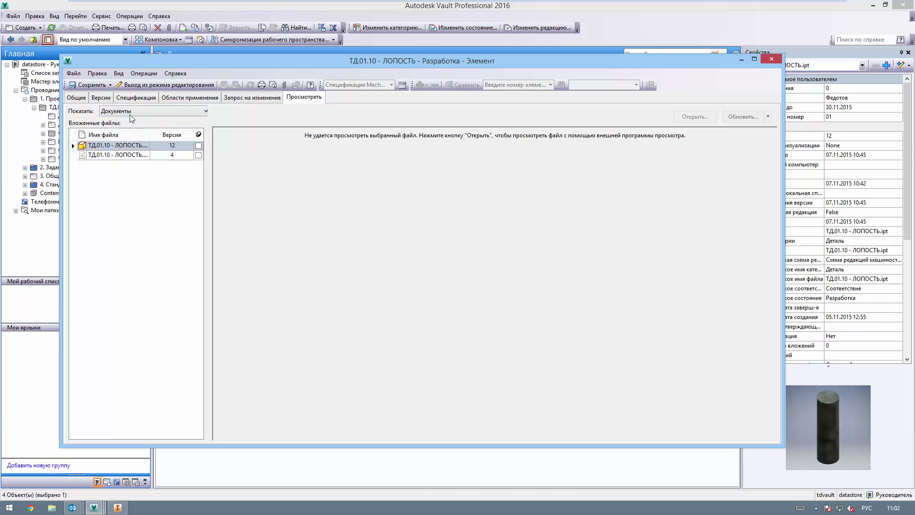
{"action": "left_click", "coordinate": [143, 111]}
{"action": "left_click", "coordinate": [125, 126]}
{"action": "left_click", "coordinate": [132, 111]}
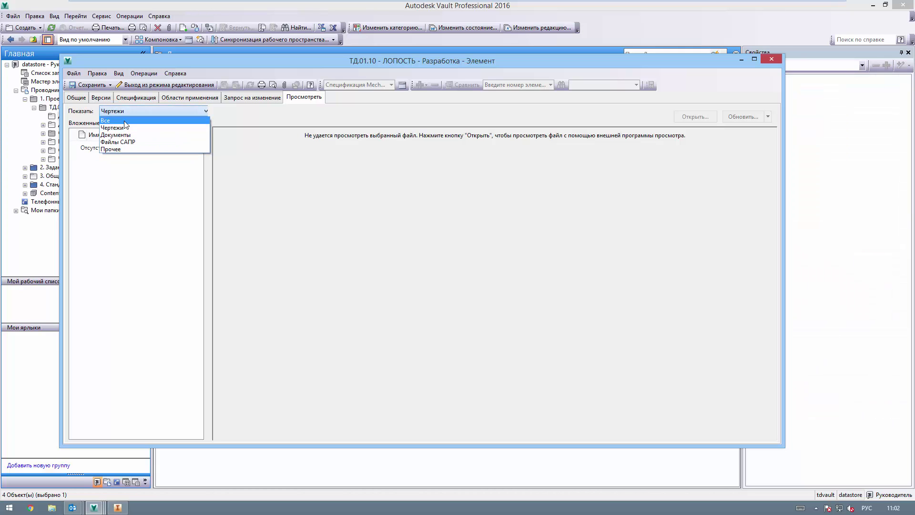
{"action": "left_click", "coordinate": [127, 119]}
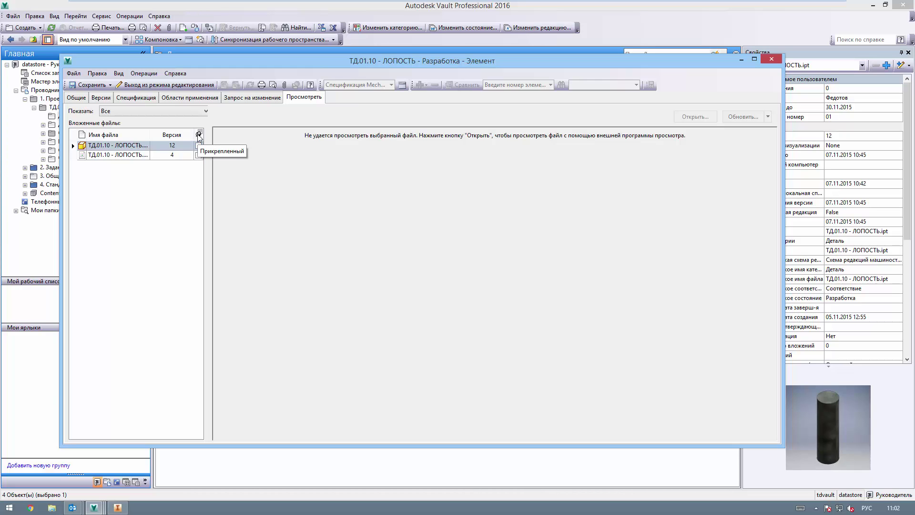
Select the attached ТД.01.10 - ЛОПОСТЬ.ipt file, save the item and close its window.
{"action": "left_click", "coordinate": [199, 144]}
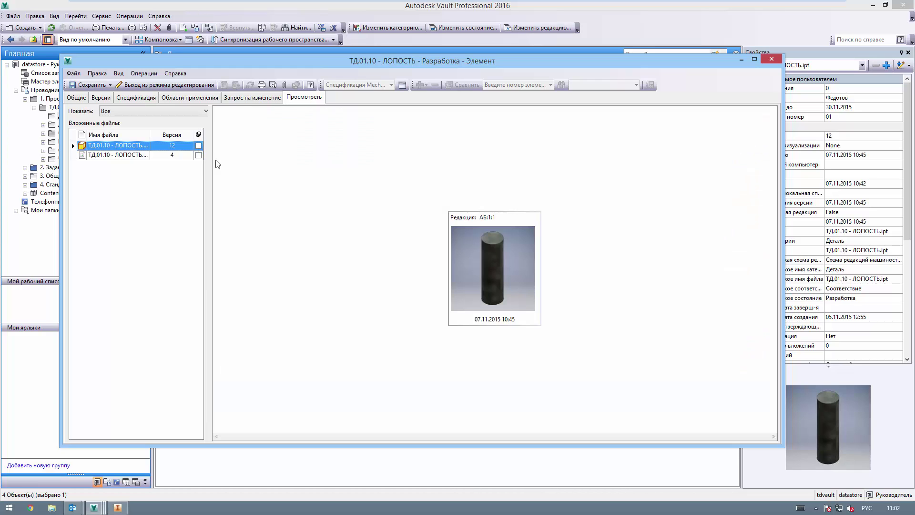
{"action": "left_click", "coordinate": [90, 86]}
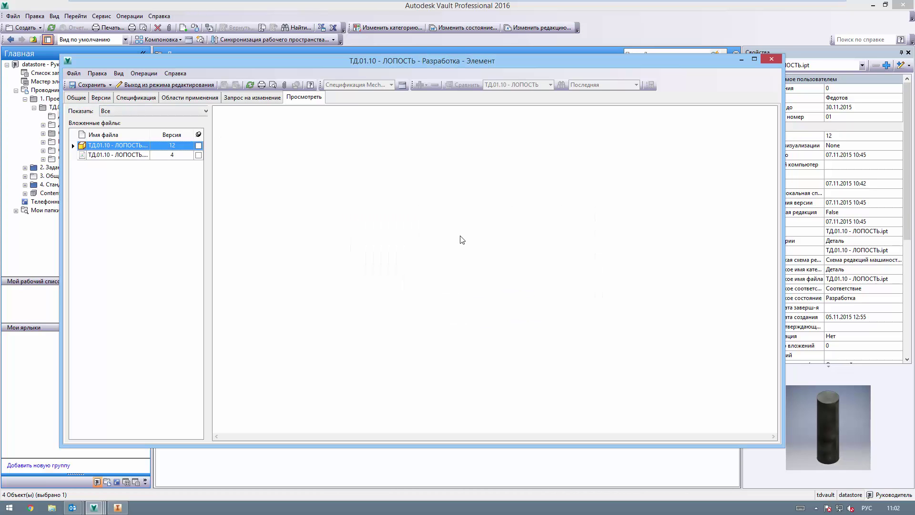
{"action": "left_click", "coordinate": [771, 59]}
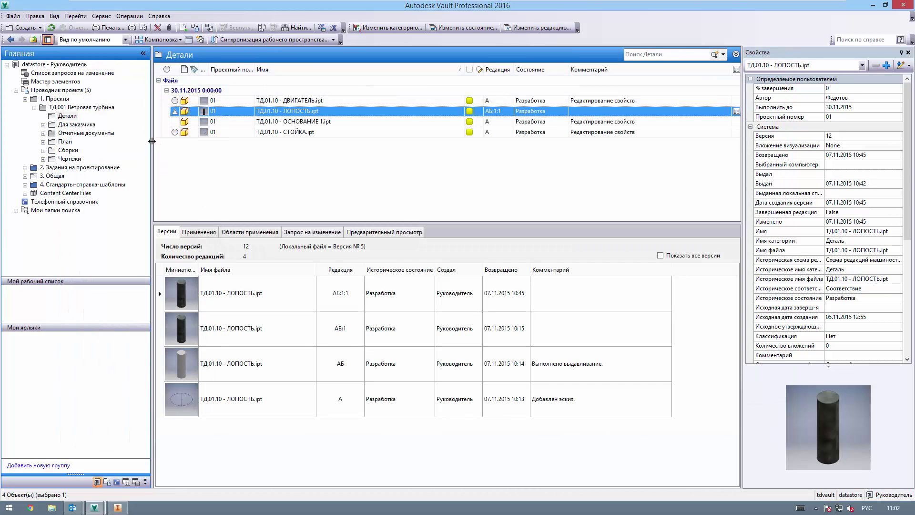
Sort the Детали files by the item-link column and move that column to the front of the list.
{"action": "left_click_drag", "start_coordinate": [151, 141], "coordinate": [161, 141]}
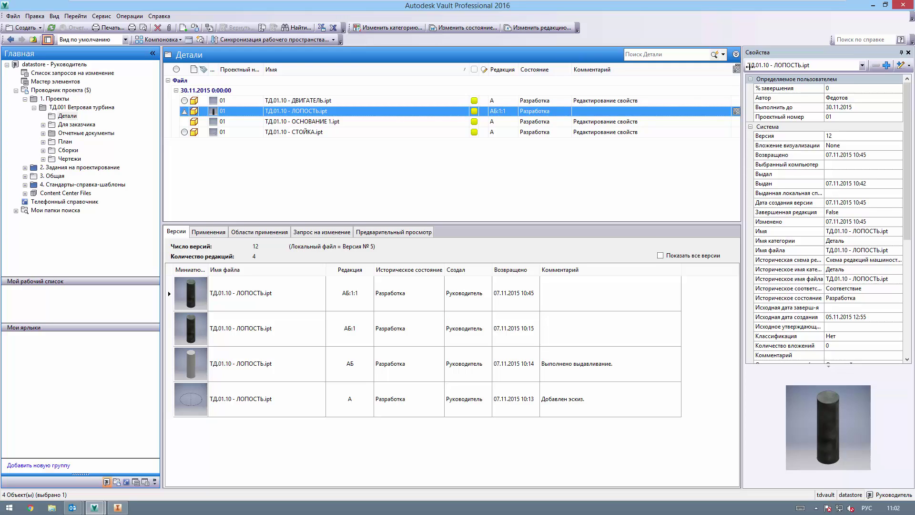
{"action": "left_click", "coordinate": [736, 70]}
{"action": "left_click", "coordinate": [763, 90]}
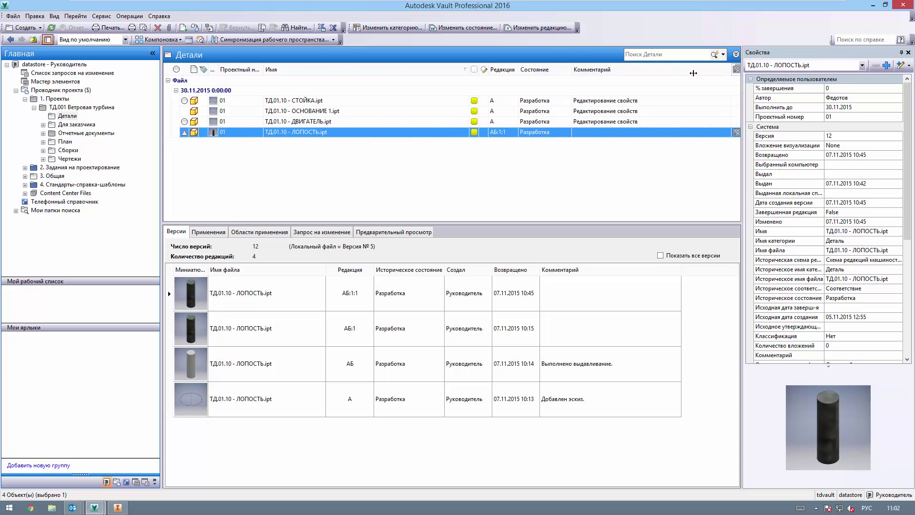
{"action": "left_click_drag", "start_coordinate": [270, 69], "coordinate": [190, 68]}
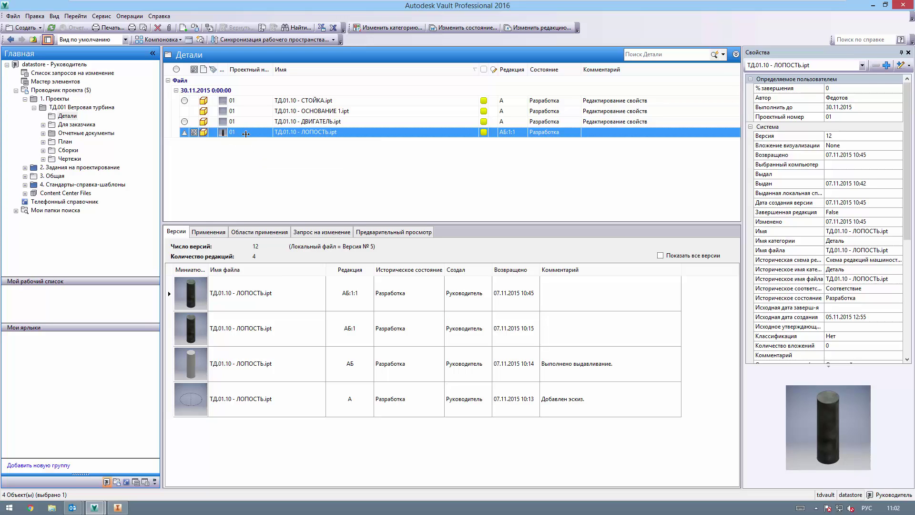
Go from the file ТД.01.10 - ЛОПОСТЬ.ipt to its linked item in Мастер элементов.
{"action": "left_click", "coordinate": [248, 132], "text": "ctrl"}
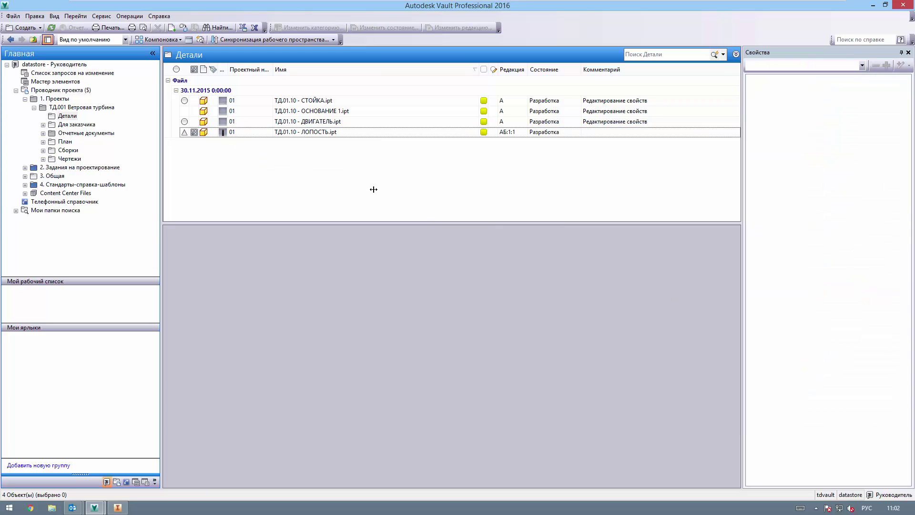
{"action": "left_click", "coordinate": [363, 132]}
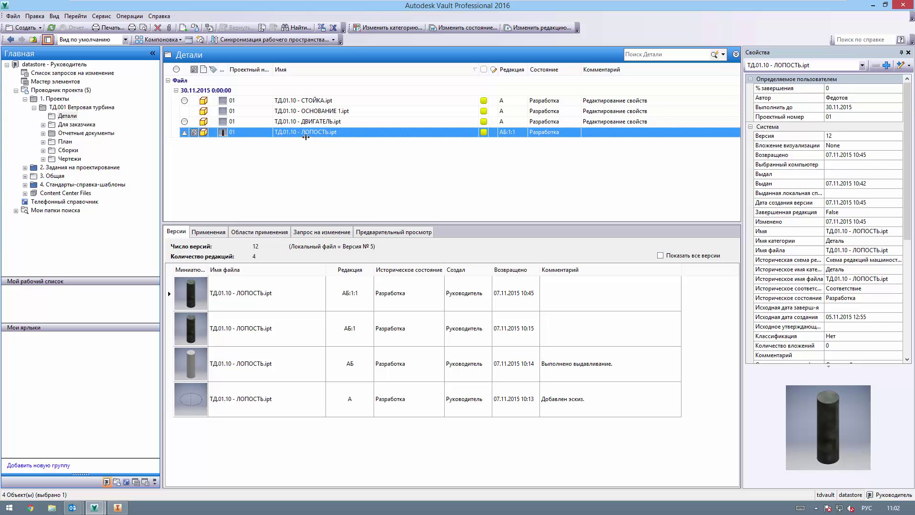
{"action": "left_click", "coordinate": [267, 132], "text": "ctrl"}
{"action": "double_click", "coordinate": [195, 132]}
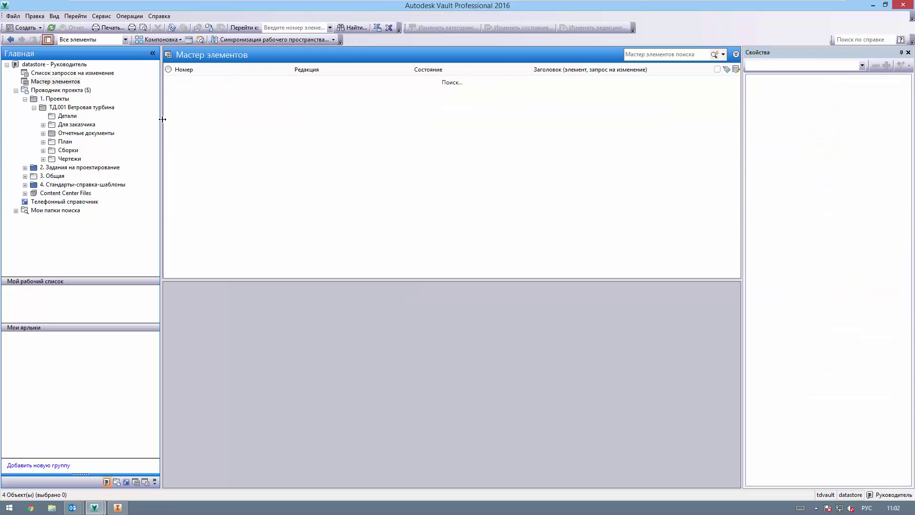
Dismiss the search-indexing notice and enlarge the navigation and item details panes.
{"action": "left_click_drag", "start_coordinate": [163, 119], "coordinate": [170, 119]}
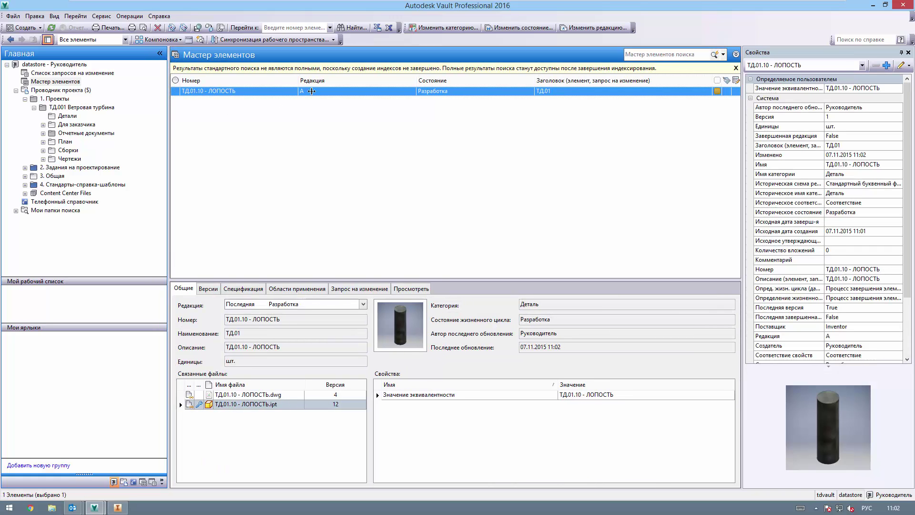
{"action": "left_click", "coordinate": [733, 69]}
{"action": "left_click_drag", "start_coordinate": [443, 281], "coordinate": [428, 209]}
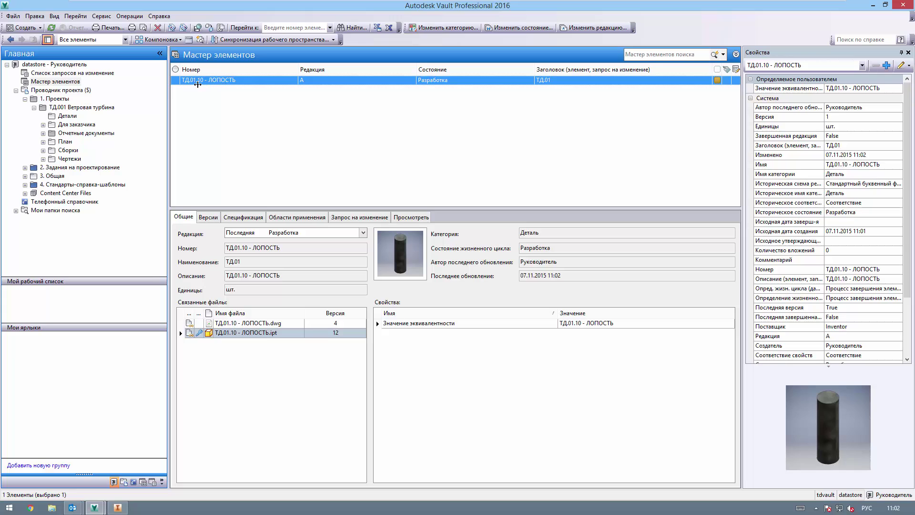
Move the three icon columns at the end of the Мастер элементов list to just before the Номер column.
{"action": "left_click_drag", "start_coordinate": [716, 69], "coordinate": [183, 76]}
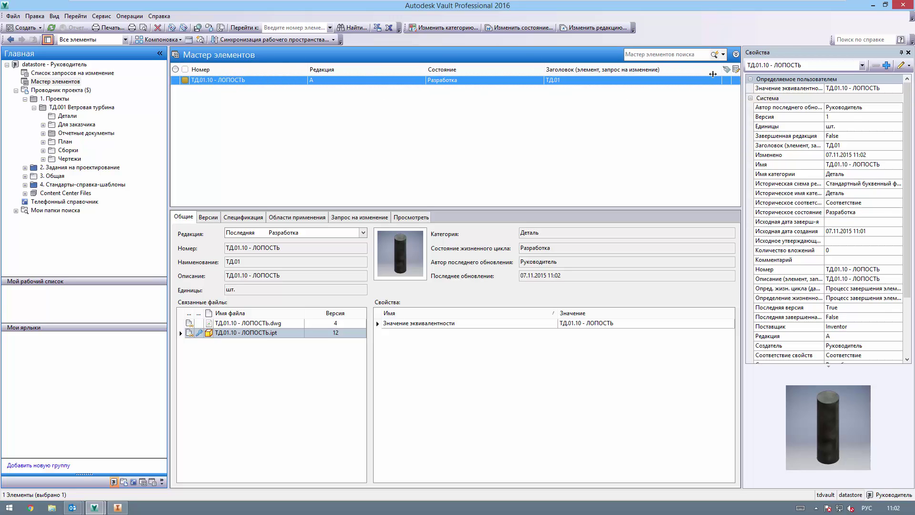
{"action": "left_click_drag", "start_coordinate": [726, 69], "coordinate": [208, 67]}
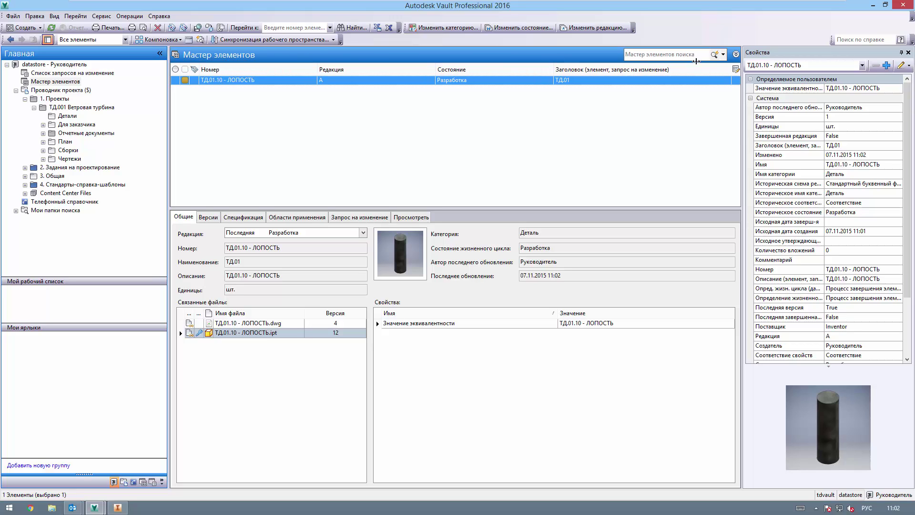
{"action": "left_click_drag", "start_coordinate": [734, 70], "coordinate": [209, 72]}
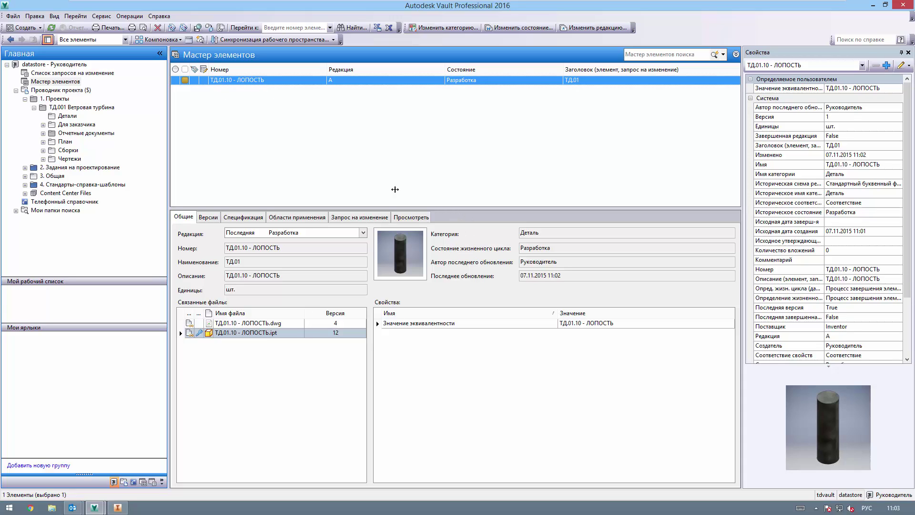
Assign an item to the assembly file ТД.02.10 - ВЕТРОГЕНЕРАТОР.iam in the Сборки folder.
{"action": "left_click", "coordinate": [68, 150]}
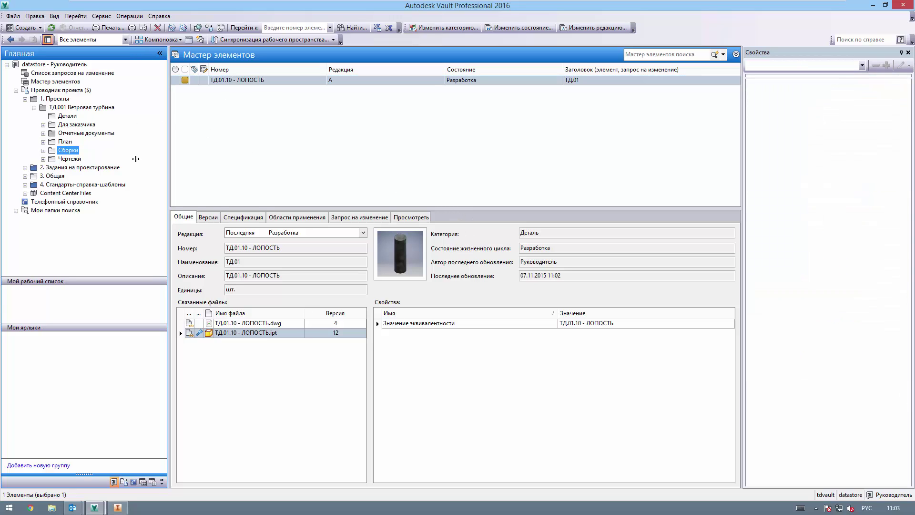
{"action": "left_click", "coordinate": [306, 112]}
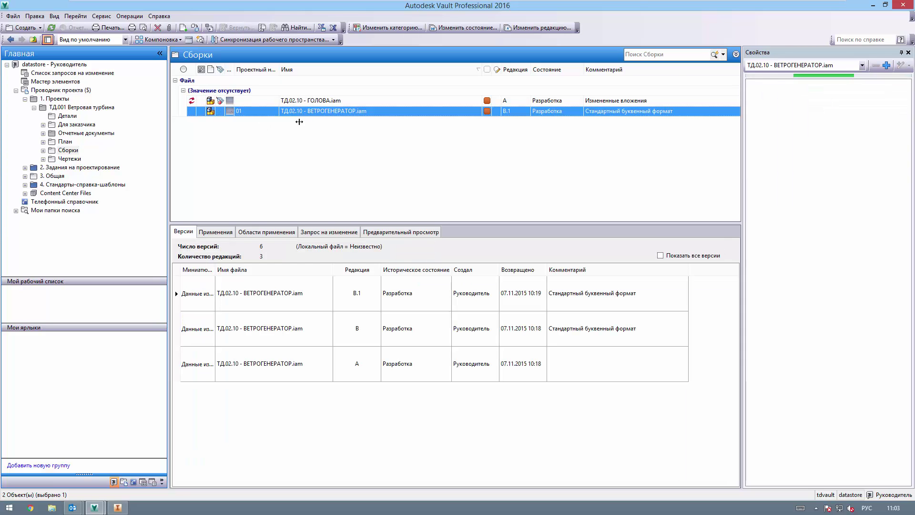
{"action": "right_click", "coordinate": [309, 112]}
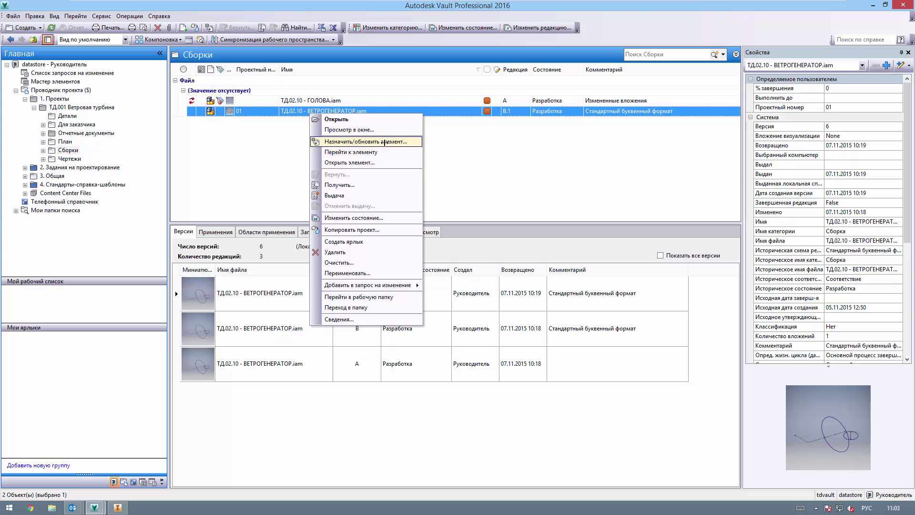
{"action": "left_click", "coordinate": [384, 142]}
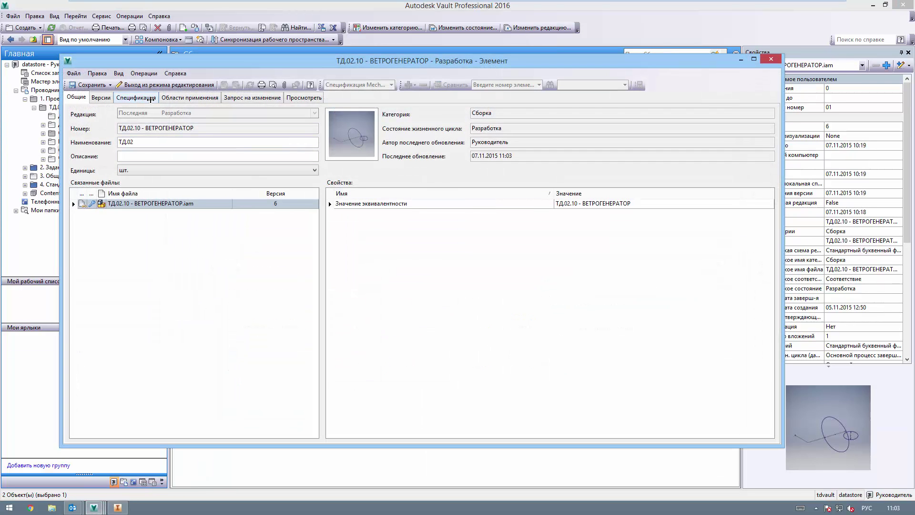
In the assembly item's specification, move the row on/off column beside Номер and turn on the three component rows.
{"action": "left_click", "coordinate": [151, 98]}
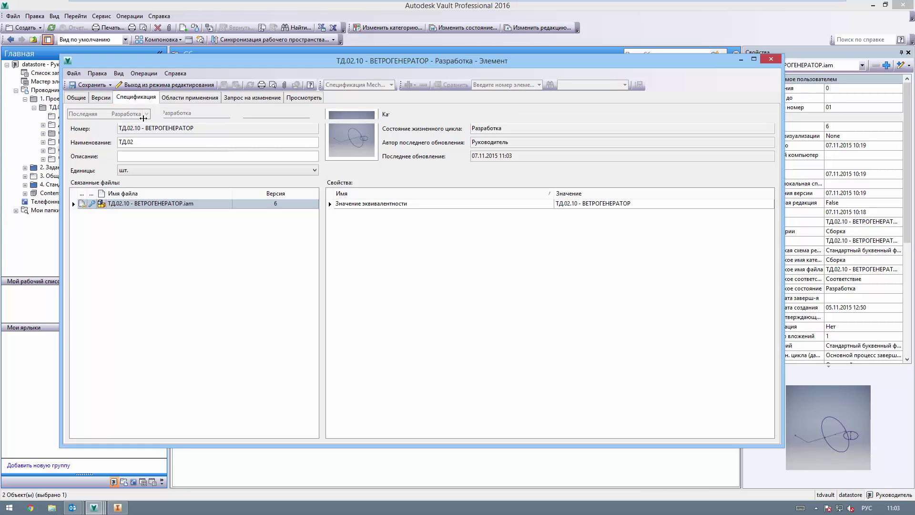
{"action": "left_click", "coordinate": [193, 151]}
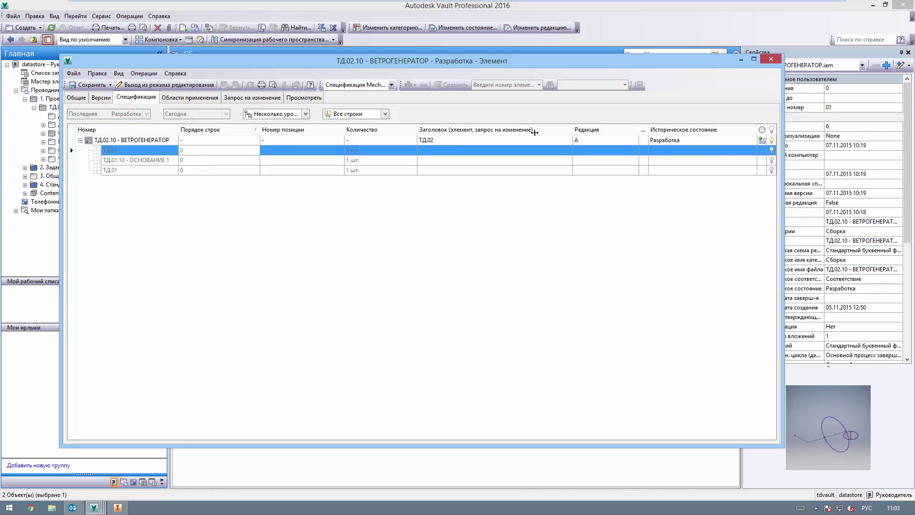
{"action": "left_click_drag", "start_coordinate": [181, 129], "coordinate": [229, 139]}
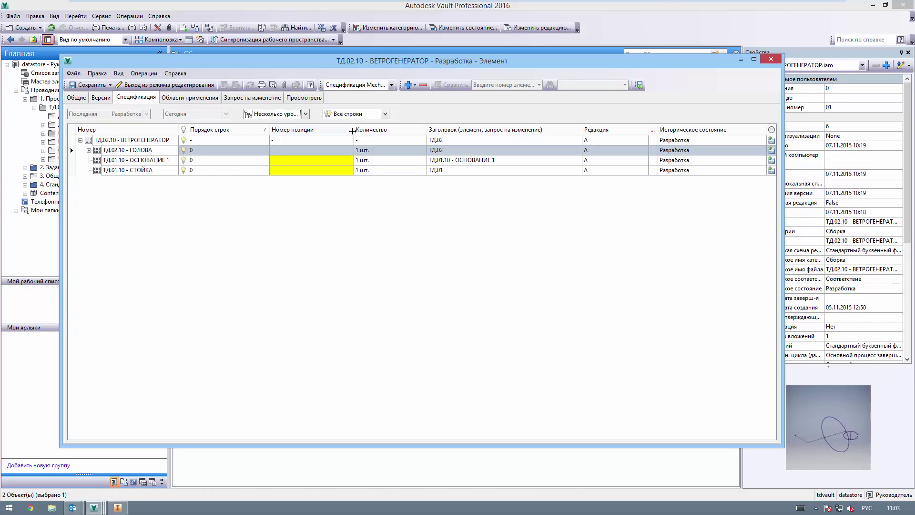
Number the ГОЛОВА, ОСНОВАНИЕ 1 and СТОЙКА rows as positions 1, 2 and 3, and narrow the Номер позиции and Количество columns.
{"action": "left_click_drag", "start_coordinate": [352, 131], "coordinate": [347, 131]}
{"action": "left_click", "coordinate": [300, 154]}
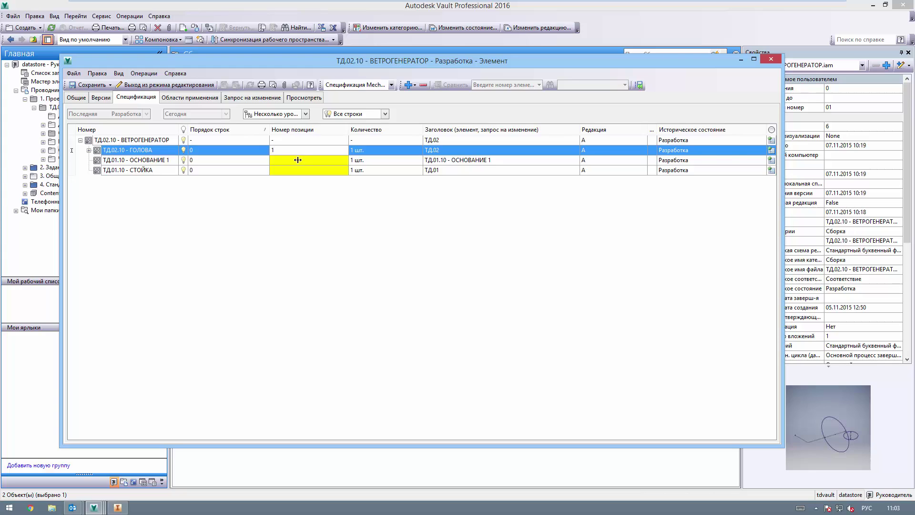
{"action": "type", "text": "1"}
{"action": "key", "text": "Return"}
{"action": "type", "text": "2"}
{"action": "key", "text": "Return"}
{"action": "type", "text": "3"}
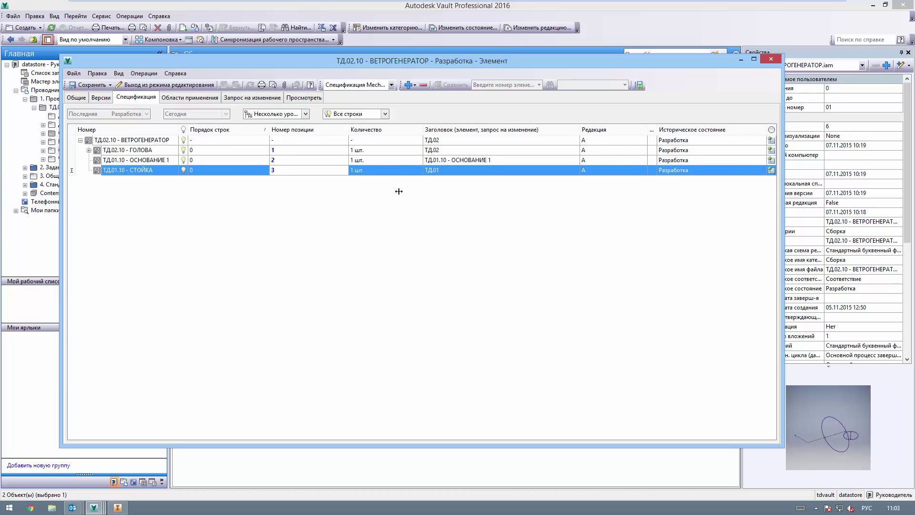
{"action": "left_click_drag", "start_coordinate": [422, 131], "coordinate": [397, 131]}
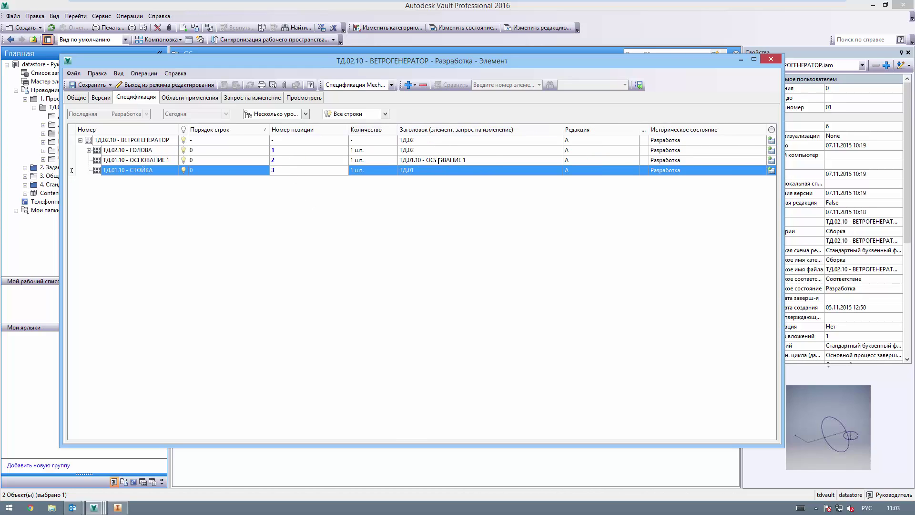
Narrow the Заголовок column of the assembly's specification and set the quantity of the ТД.02.10 - ГОЛОВА row to 2.
{"action": "left_click_drag", "start_coordinate": [562, 130], "coordinate": [522, 129]}
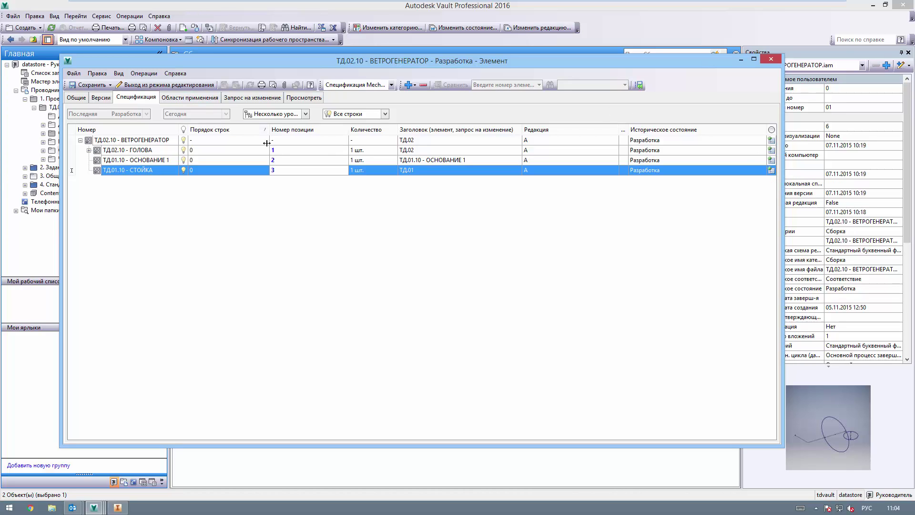
{"action": "left_click", "coordinate": [364, 150]}
{"action": "left_click", "coordinate": [364, 150]}
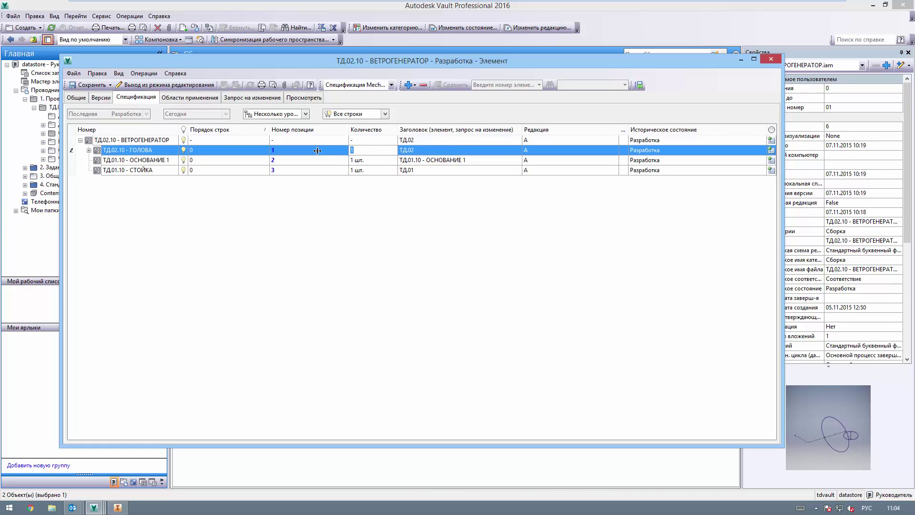
{"action": "type", "text": "2"}
{"action": "key", "text": "Return"}
{"action": "left_click", "coordinate": [157, 151]}
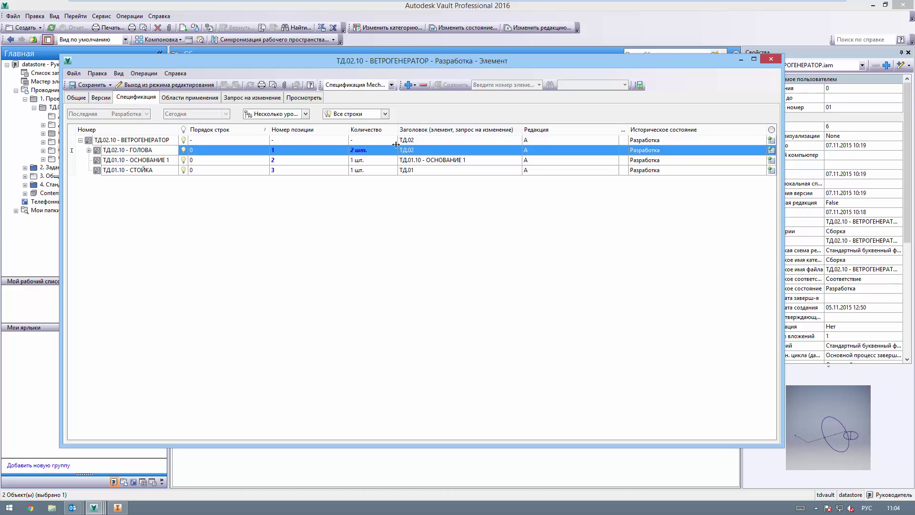
Save the ТД.02.10 - ВЕТРОГЕНЕРАТОР item with its edited specification.
{"action": "left_click", "coordinate": [444, 161]}
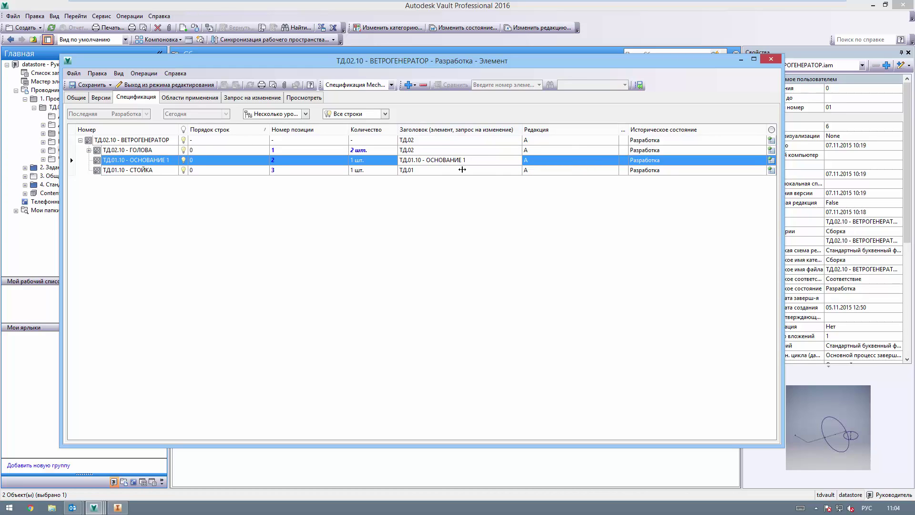
{"action": "left_click", "coordinate": [462, 170]}
{"action": "left_click", "coordinate": [554, 171]}
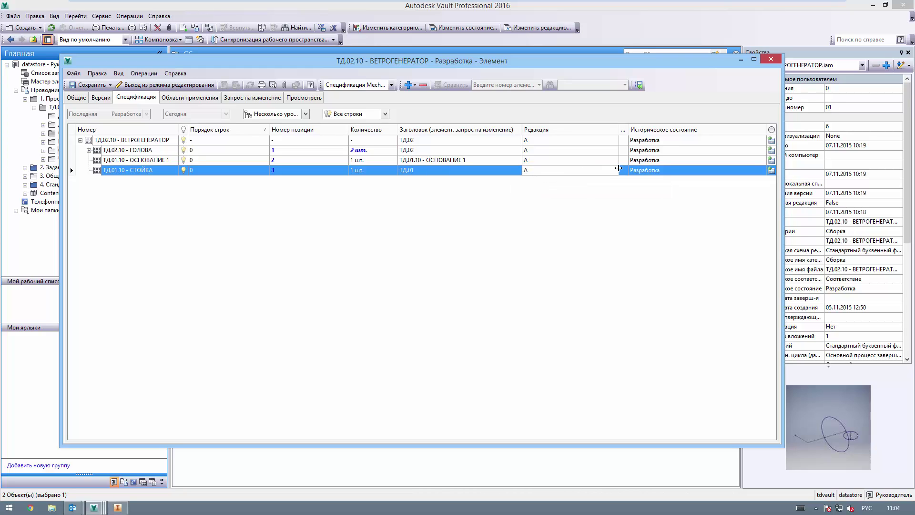
{"action": "left_click", "coordinate": [642, 170]}
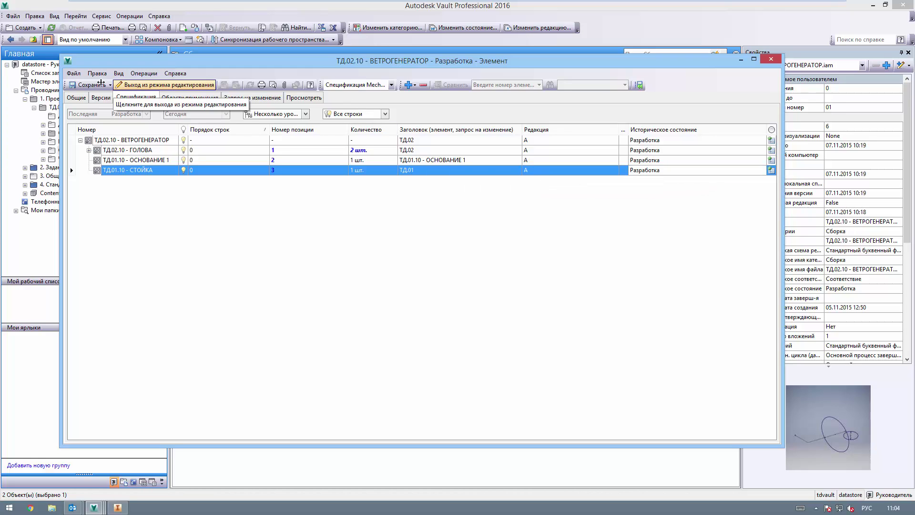
{"action": "left_click", "coordinate": [89, 85]}
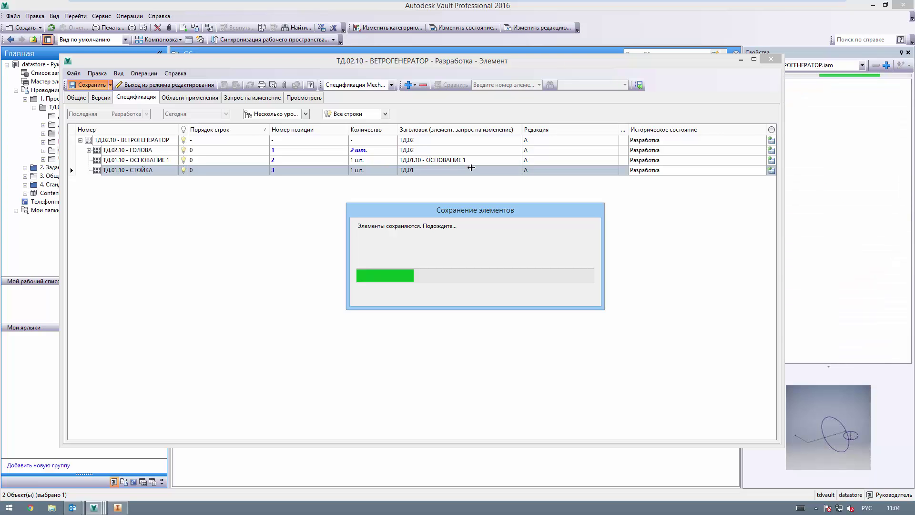
Expand the ТД.02.10 - ГОЛОВА row in the specification and examine its subcomponent rows.
{"action": "left_click", "coordinate": [88, 150]}
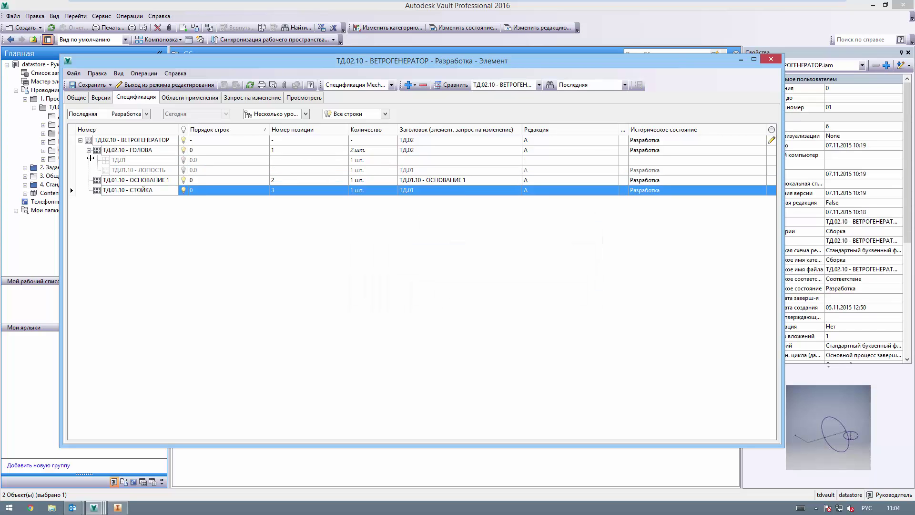
{"action": "left_click", "coordinate": [119, 161]}
{"action": "left_click", "coordinate": [135, 168]}
{"action": "left_click", "coordinate": [151, 162]}
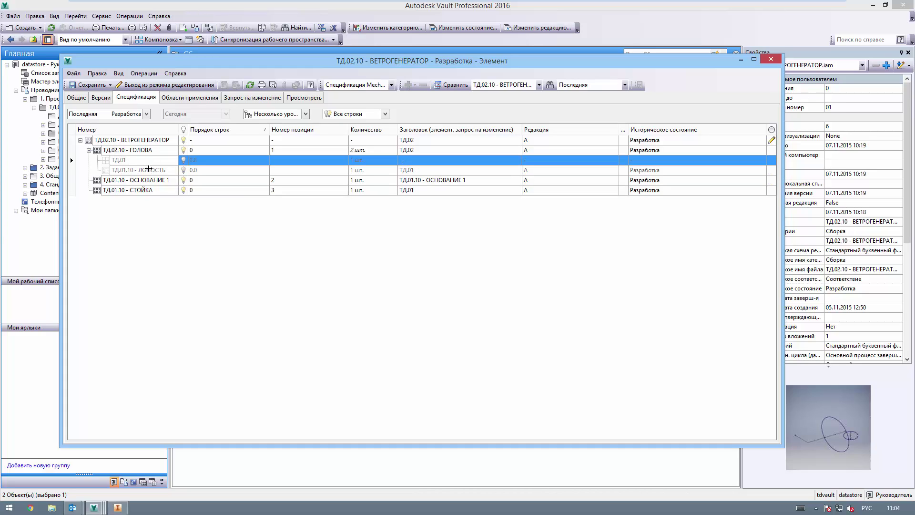
{"action": "left_click", "coordinate": [149, 168]}
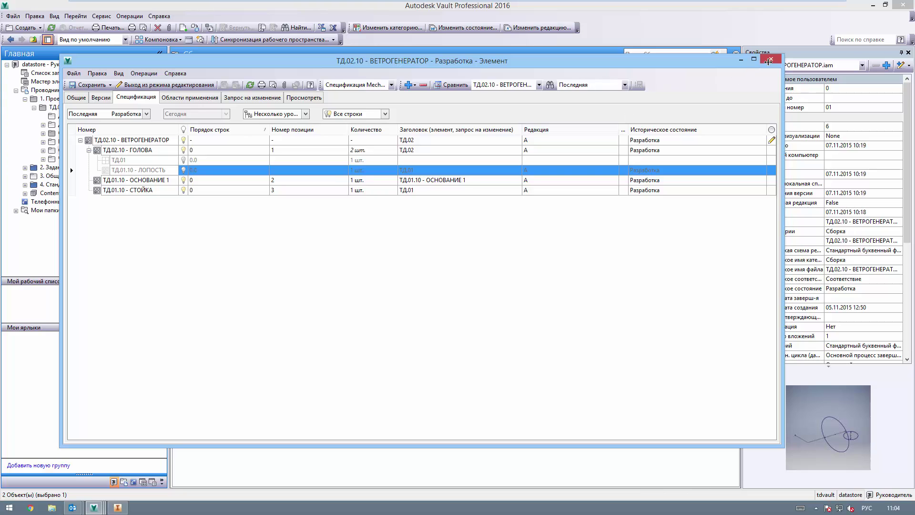
Close the item window and show the Мастер элементов list with a narrower navigation pane and a taller list area.
{"action": "left_click", "coordinate": [770, 60]}
{"action": "left_click_drag", "start_coordinate": [168, 145], "coordinate": [150, 145]}
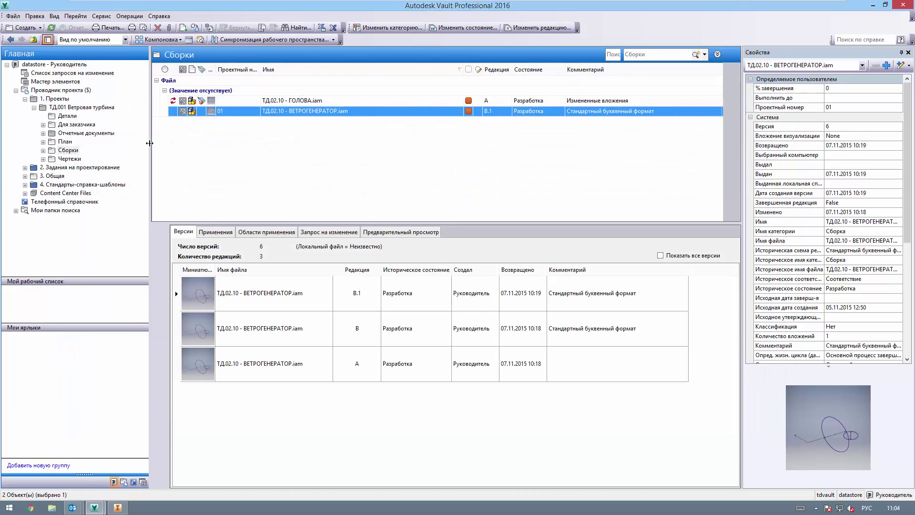
{"action": "left_click", "coordinate": [77, 82]}
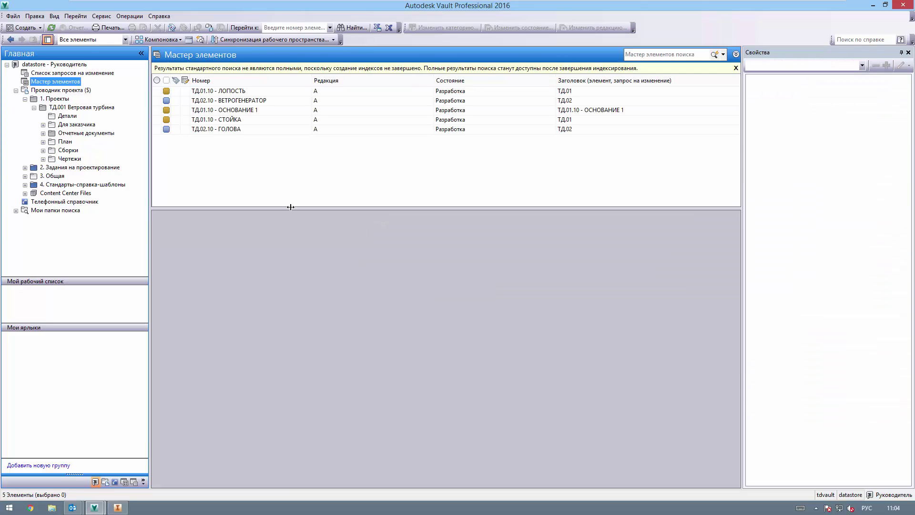
{"action": "left_click_drag", "start_coordinate": [290, 206], "coordinate": [290, 232]}
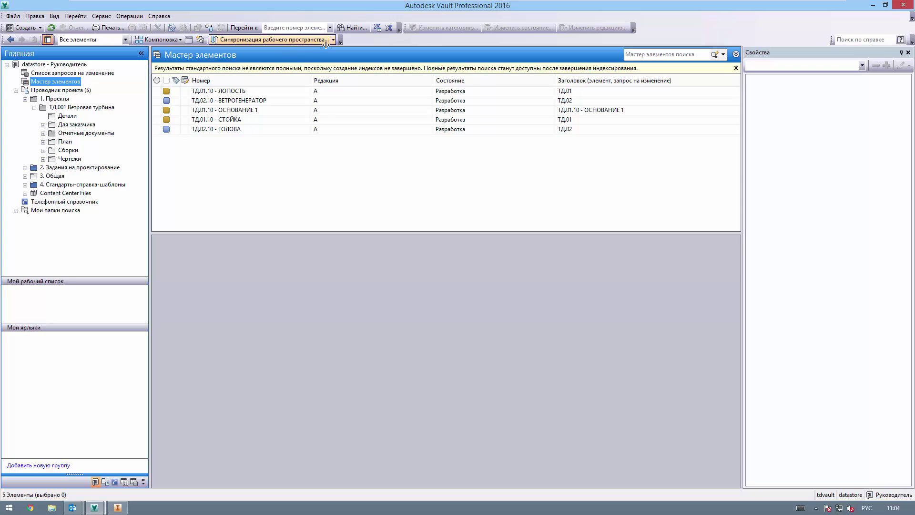
Filter the Мастер элементов list with the Элементы сборки view.
{"action": "left_click", "coordinate": [125, 40]}
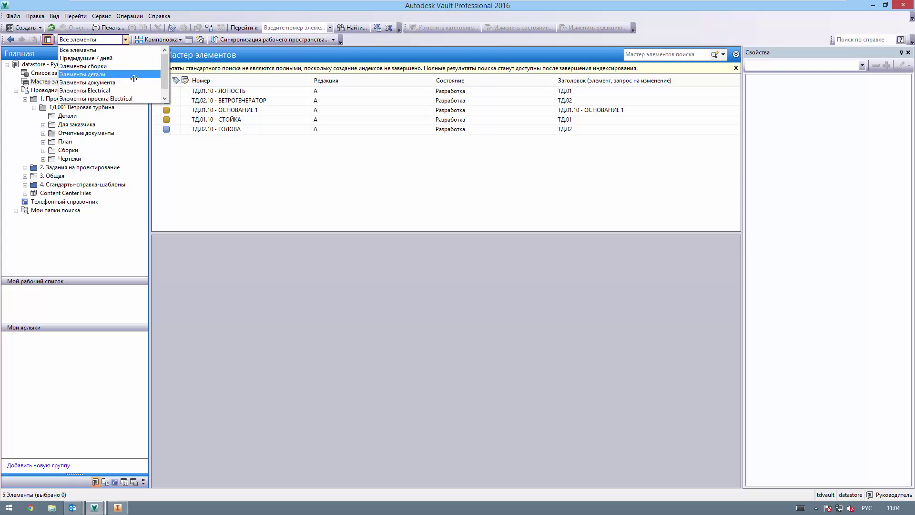
{"action": "left_click", "coordinate": [165, 100]}
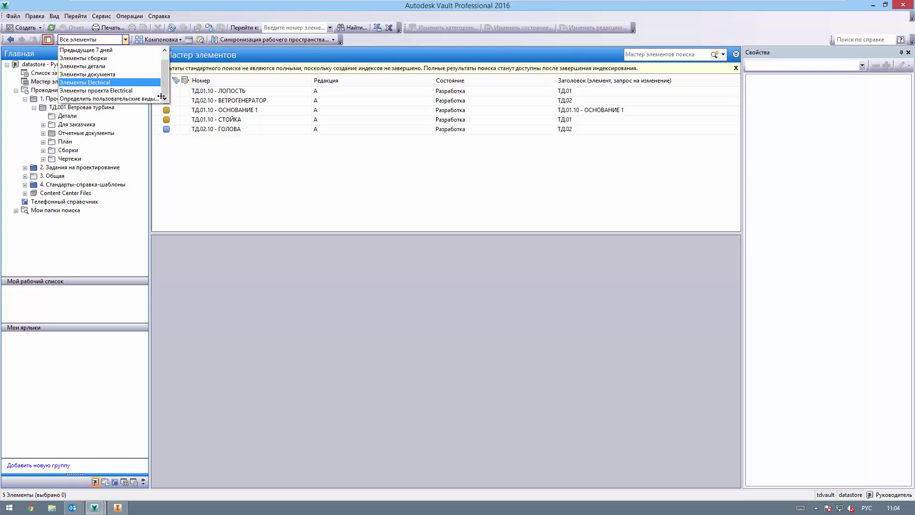
{"action": "left_click", "coordinate": [83, 58]}
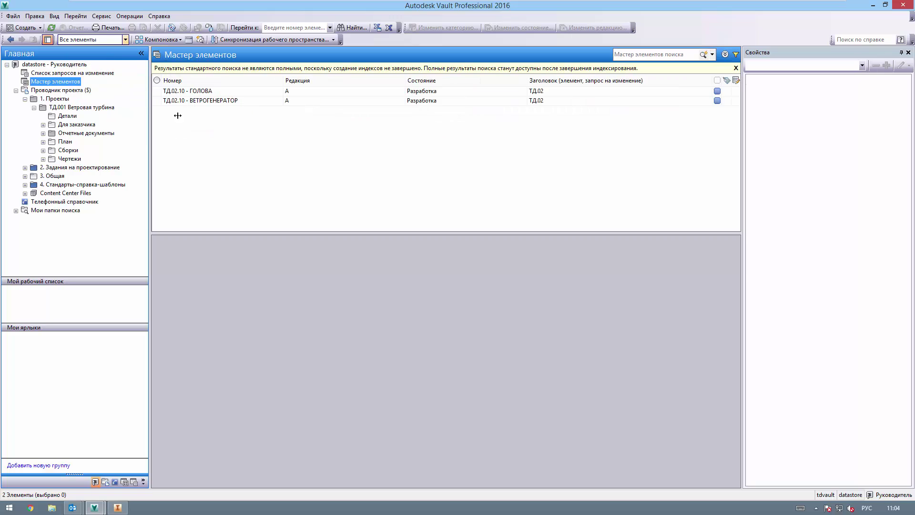
Examine the specification and attached file of the ТД.02.10 - ВЕТРОГЕНЕРАТОР item in the details area below the list.
{"action": "left_click", "coordinate": [237, 100]}
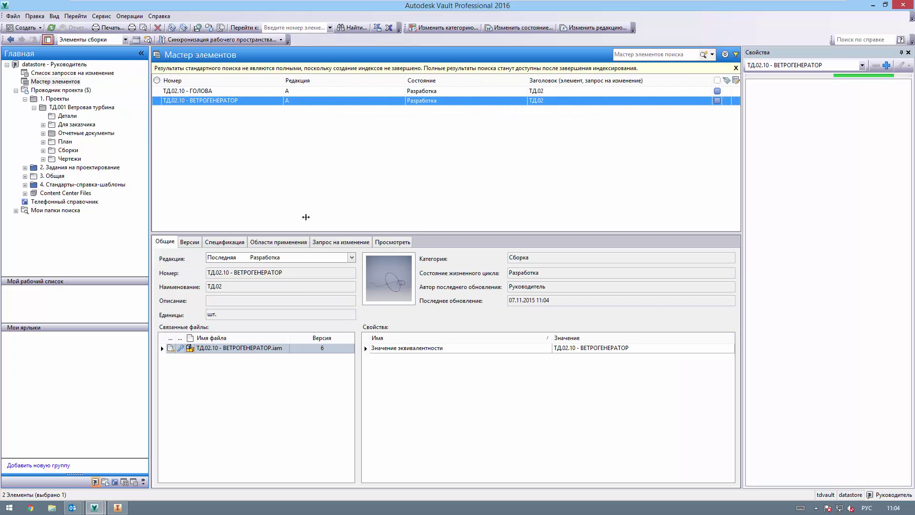
{"action": "left_click_drag", "start_coordinate": [296, 233], "coordinate": [296, 172]}
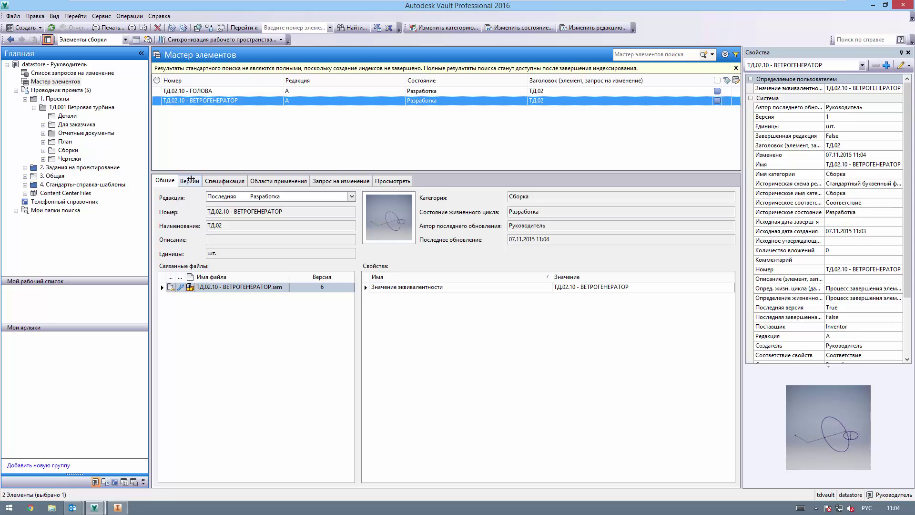
{"action": "left_click", "coordinate": [224, 181]}
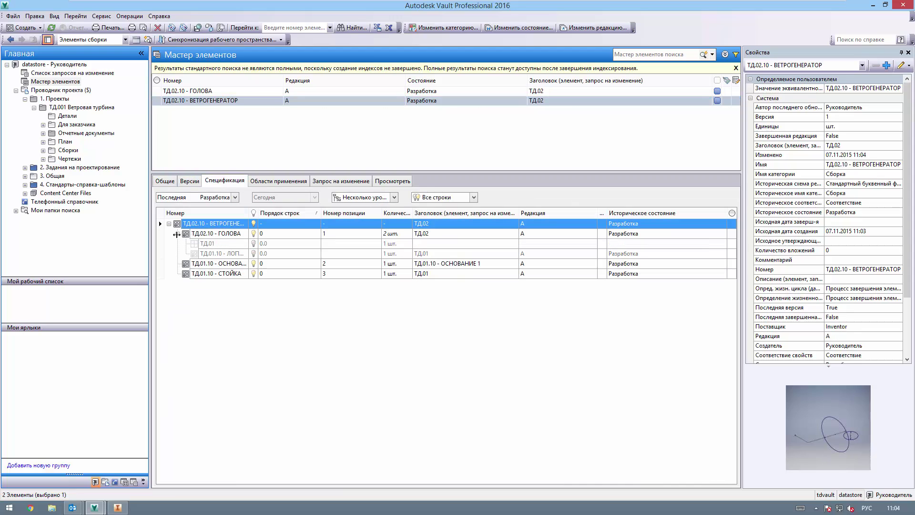
{"action": "left_click", "coordinate": [177, 234]}
{"action": "left_click", "coordinate": [393, 180]}
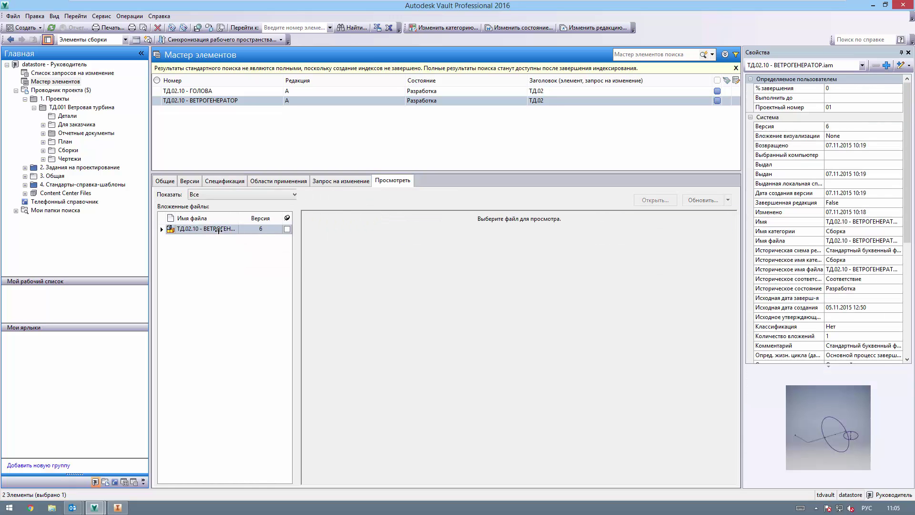
{"action": "left_click_drag", "start_coordinate": [355, 167], "coordinate": [356, 225]}
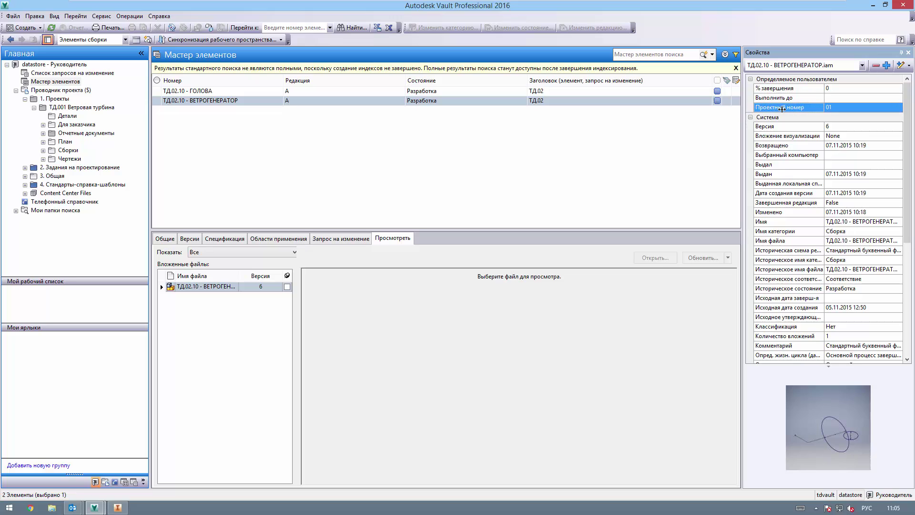
{"action": "left_click", "coordinate": [216, 100]}
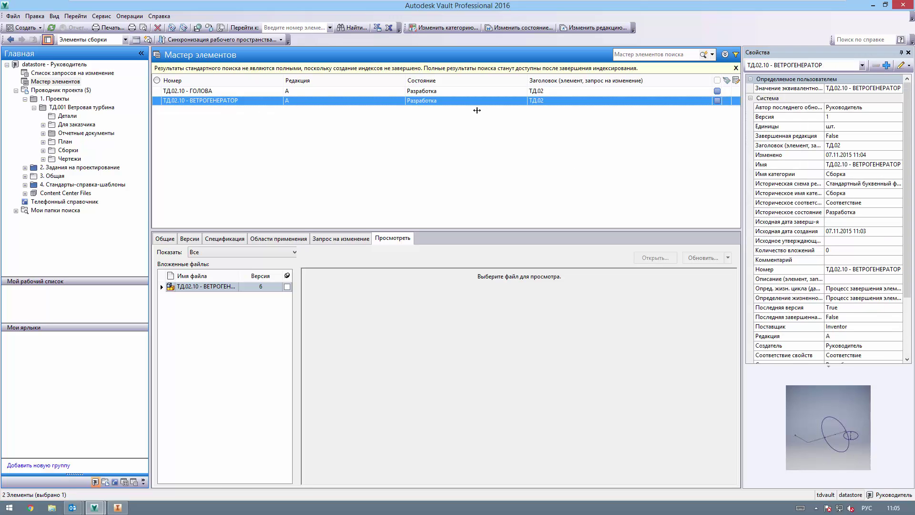
Create a new item in the Расходные материалы category.
{"action": "left_click", "coordinate": [39, 27]}
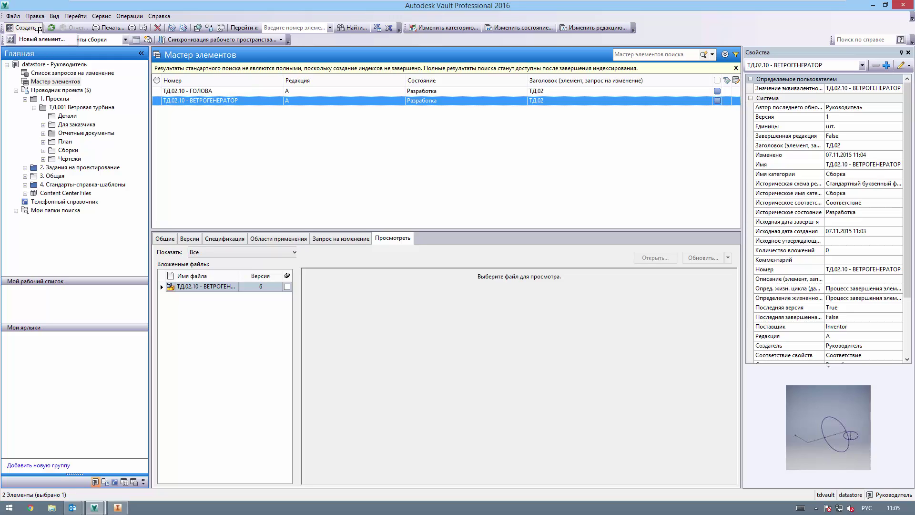
{"action": "left_click", "coordinate": [30, 39]}
{"action": "left_click", "coordinate": [412, 252]}
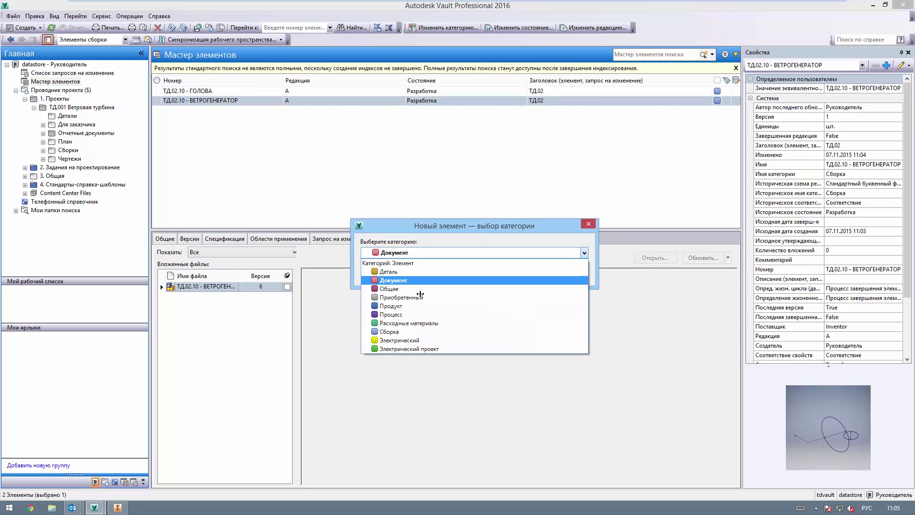
{"action": "left_click", "coordinate": [414, 323]}
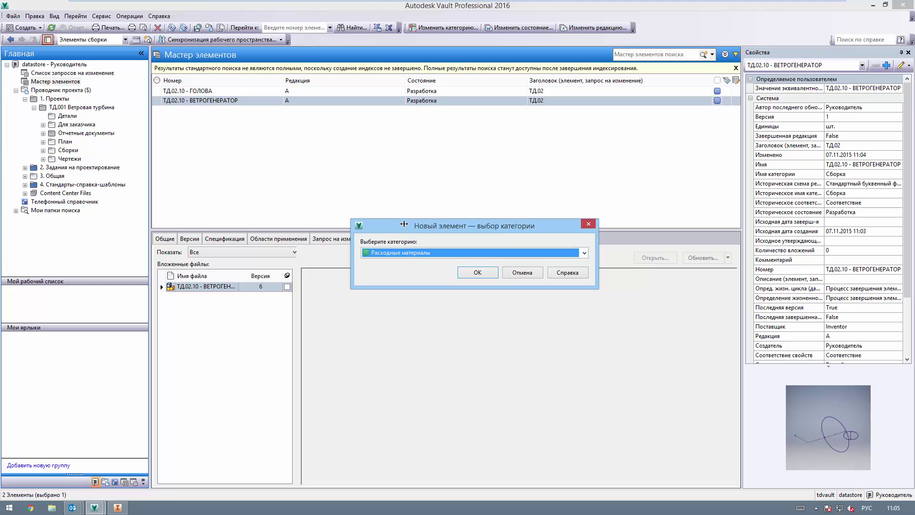
{"action": "left_click_drag", "start_coordinate": [403, 224], "coordinate": [363, 135]}
{"action": "left_click", "coordinate": [437, 184]}
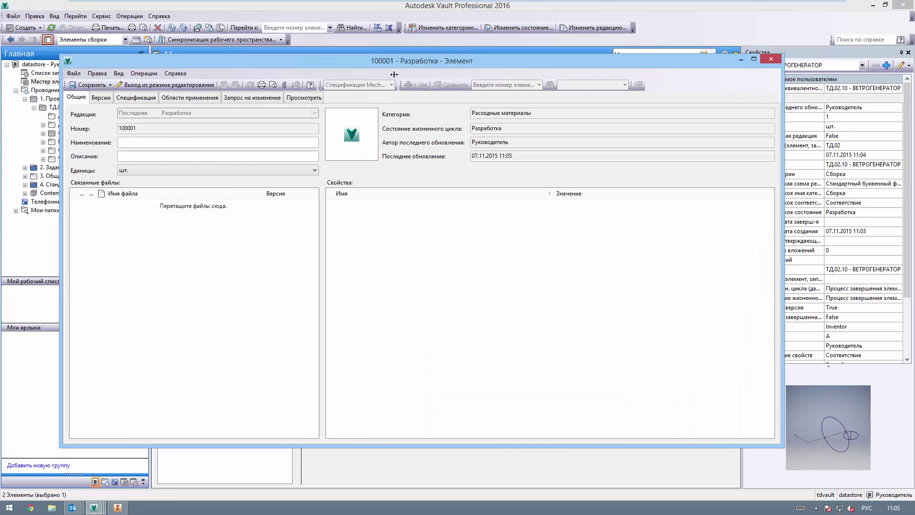
{"action": "left_click_drag", "start_coordinate": [393, 60], "coordinate": [436, 68]}
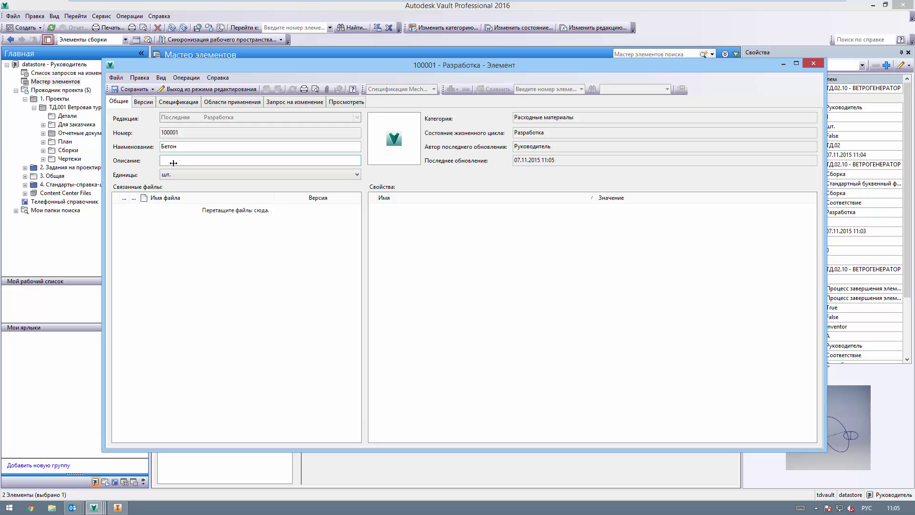
Name the new item Бетон and enter the description Используется при установке ветрогенератора.
{"action": "type", "text": "зуется при установке ветрогенератора"}
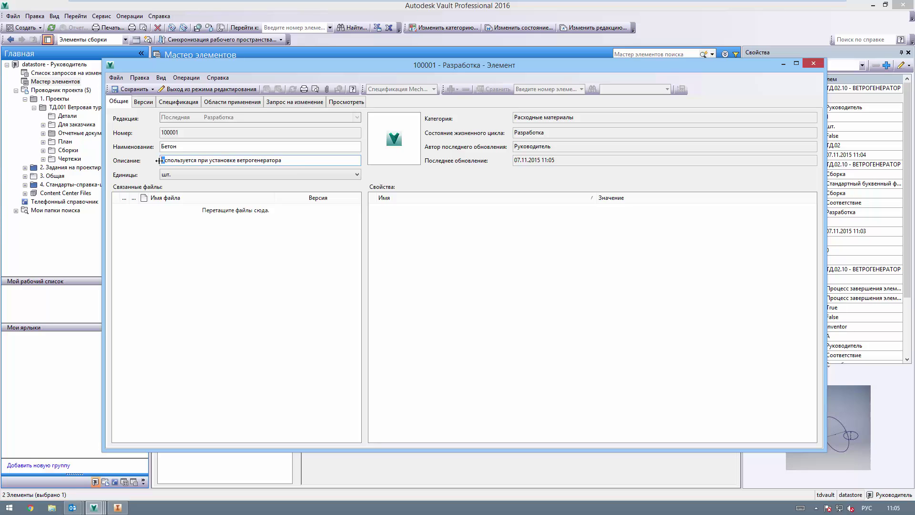
{"action": "type", "text": "И"}
{"action": "left_click_drag", "start_coordinate": [188, 148], "coordinate": [153, 133]}
{"action": "left_click", "coordinate": [172, 133]}
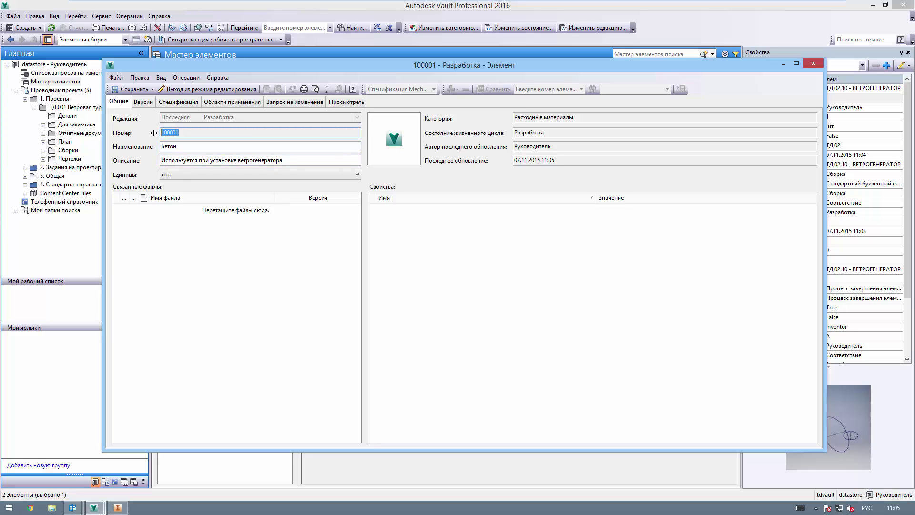
Set the units of the Бетон item to литр and save the item.
{"action": "left_click", "coordinate": [167, 175]}
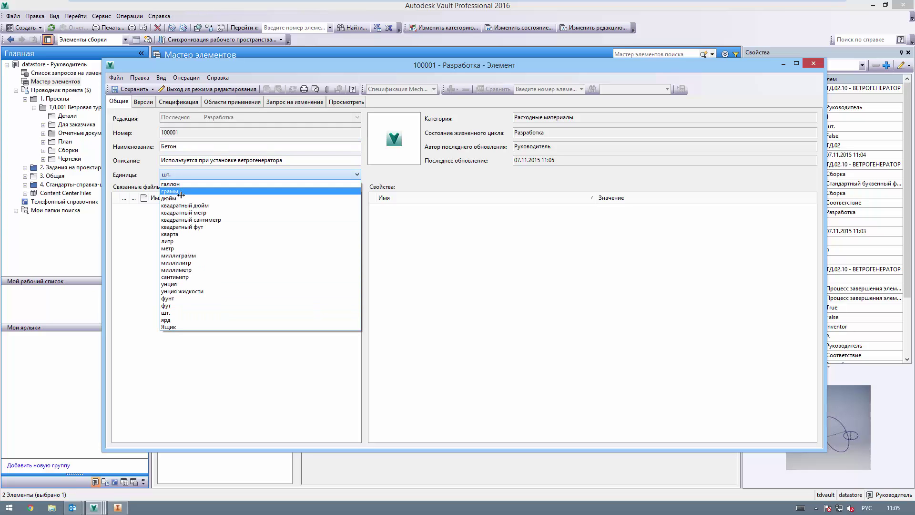
{"action": "left_click", "coordinate": [186, 242]}
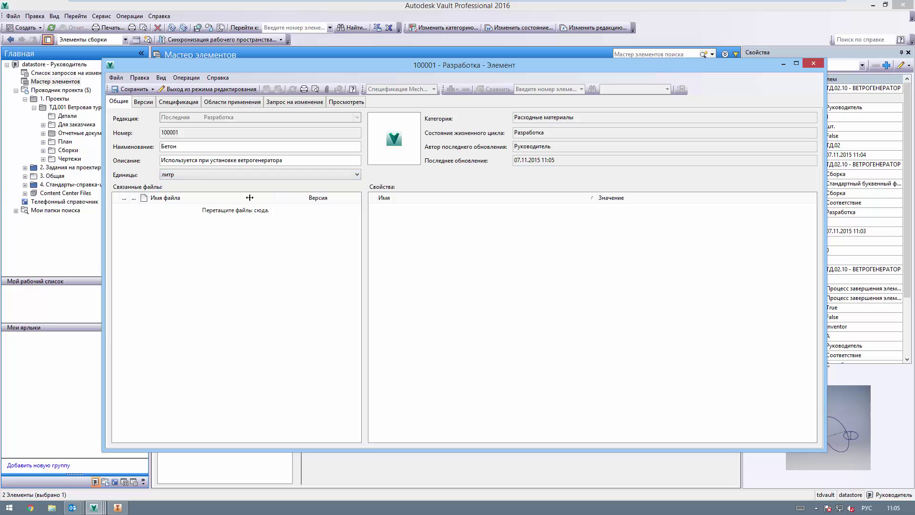
{"action": "left_click", "coordinate": [217, 174]}
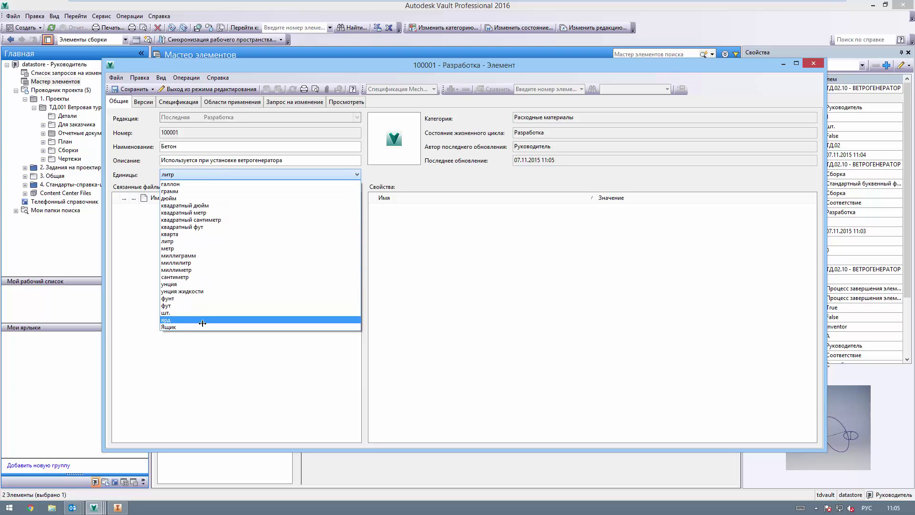
{"action": "left_click", "coordinate": [190, 242]}
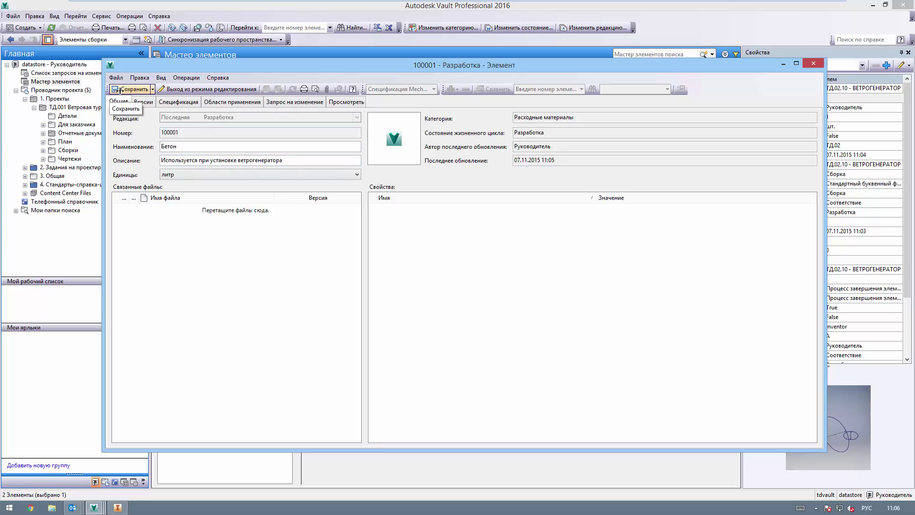
{"action": "left_click", "coordinate": [148, 89]}
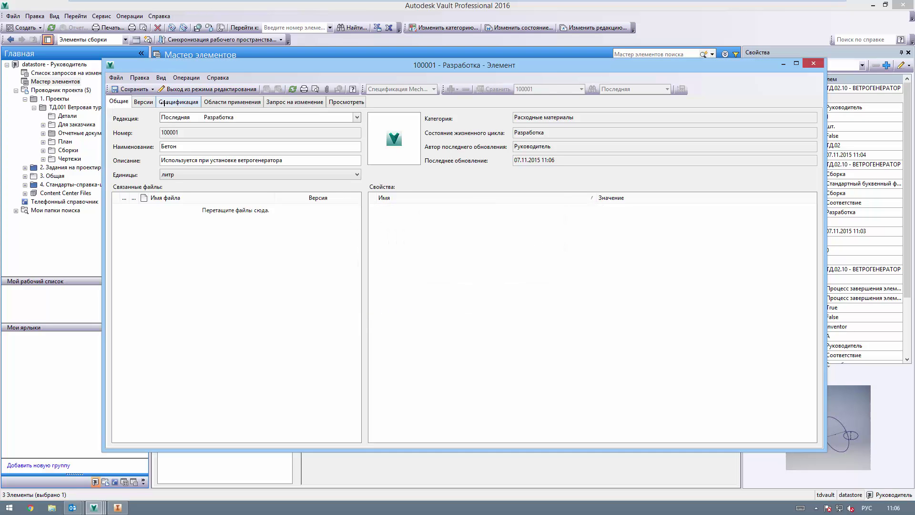
{"action": "left_click", "coordinate": [117, 78]}
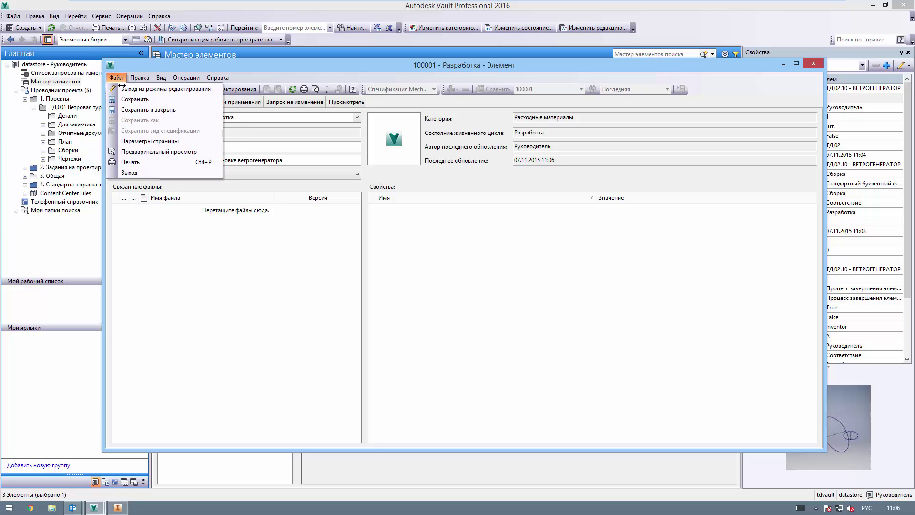
{"action": "left_click", "coordinate": [217, 243]}
Add a row from a new item in the Расходные материалы category to the specification of the Бетон item.
{"action": "left_click", "coordinate": [179, 101]}
{"action": "left_click", "coordinate": [165, 148]}
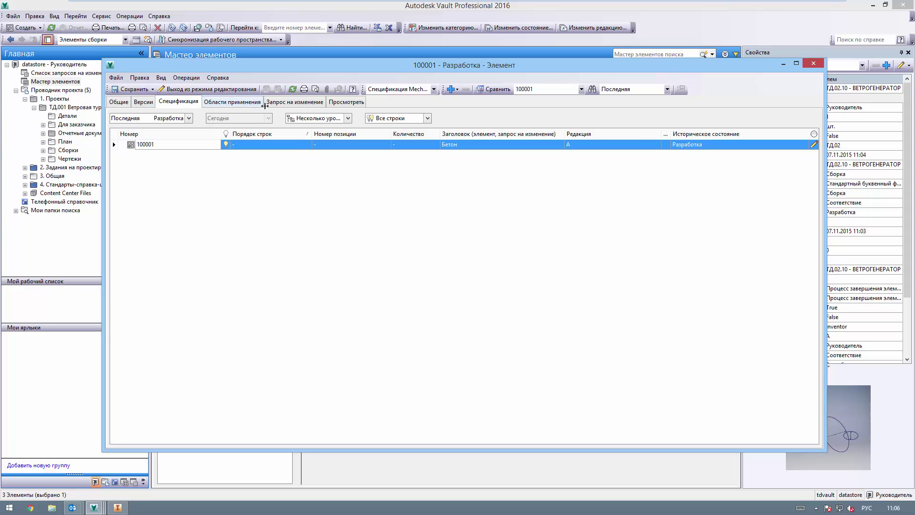
{"action": "left_click", "coordinate": [454, 89]}
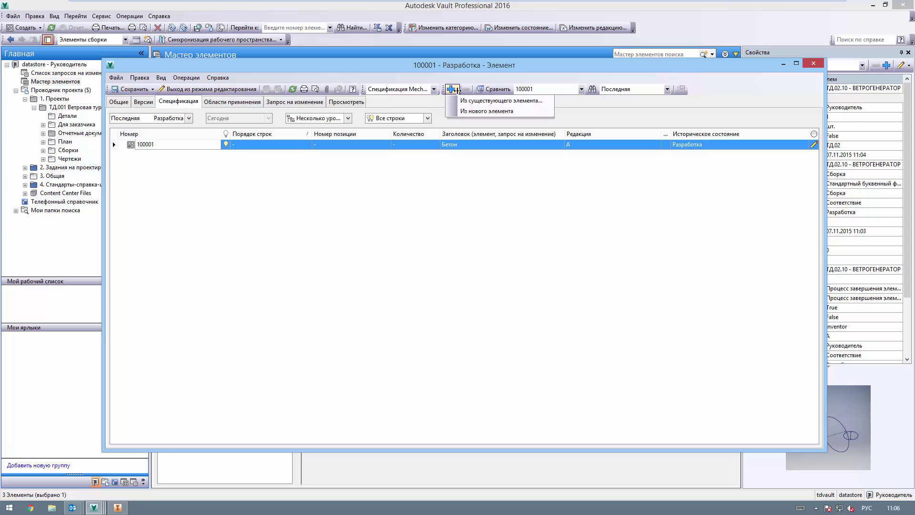
{"action": "left_click", "coordinate": [476, 112]}
{"action": "left_click", "coordinate": [376, 164]}
{"action": "left_click", "coordinate": [371, 235]}
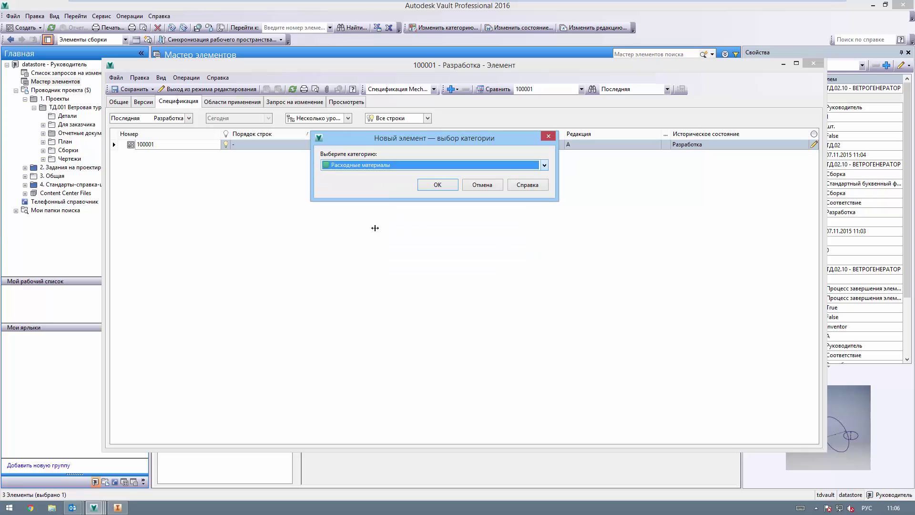
{"action": "left_click", "coordinate": [429, 181]}
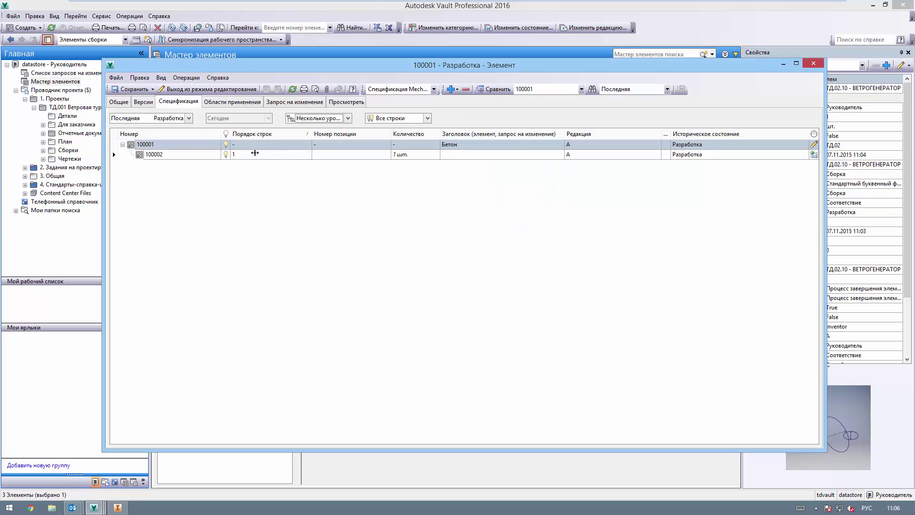
Add a second Расходные материалы row from a new item directly under Бетон in the specification.
{"action": "left_click", "coordinate": [199, 153]}
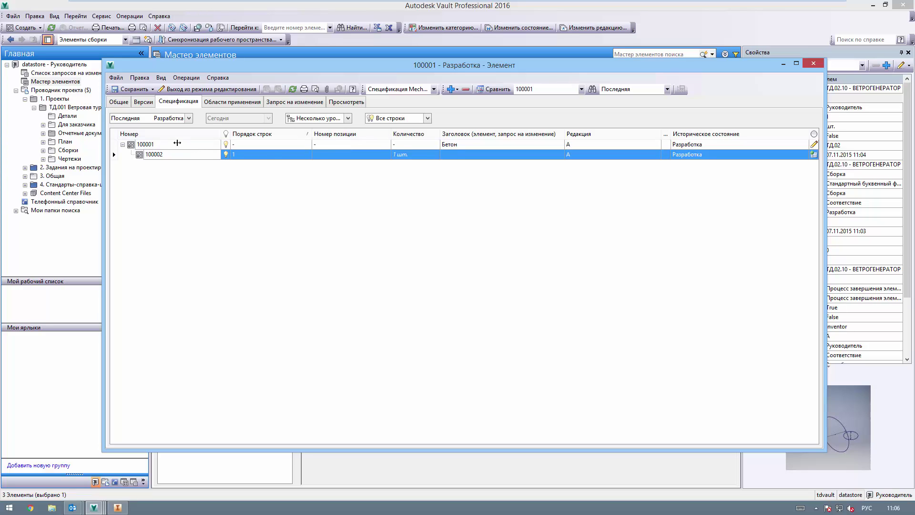
{"action": "left_click", "coordinate": [175, 143]}
{"action": "left_click", "coordinate": [452, 89]}
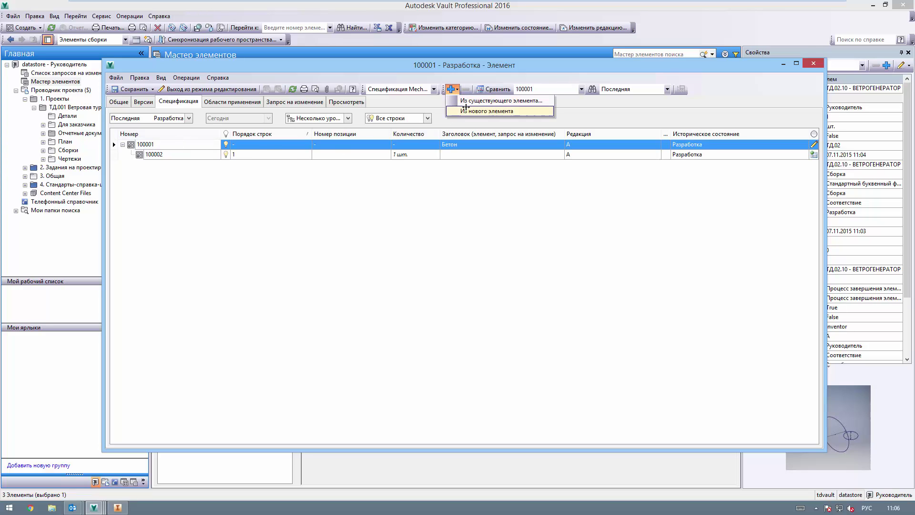
{"action": "left_click", "coordinate": [466, 107]}
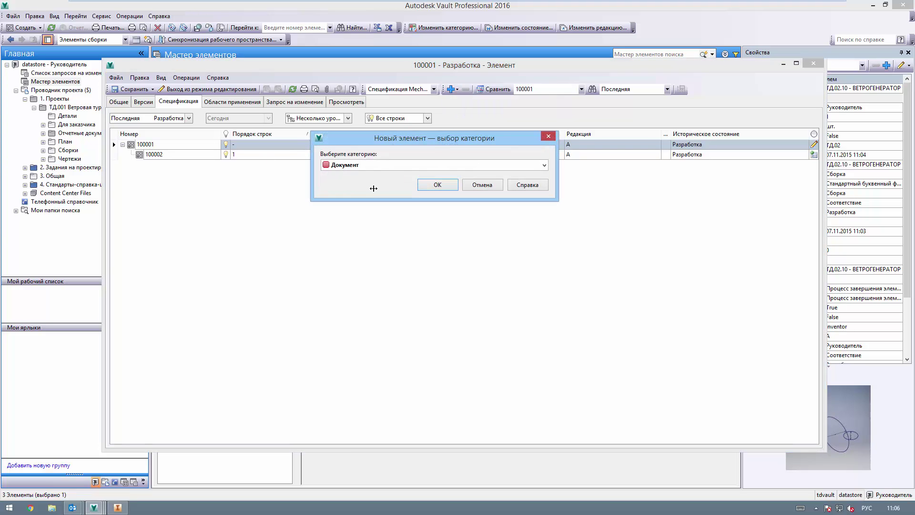
{"action": "left_click", "coordinate": [389, 167]}
{"action": "left_click", "coordinate": [378, 236]}
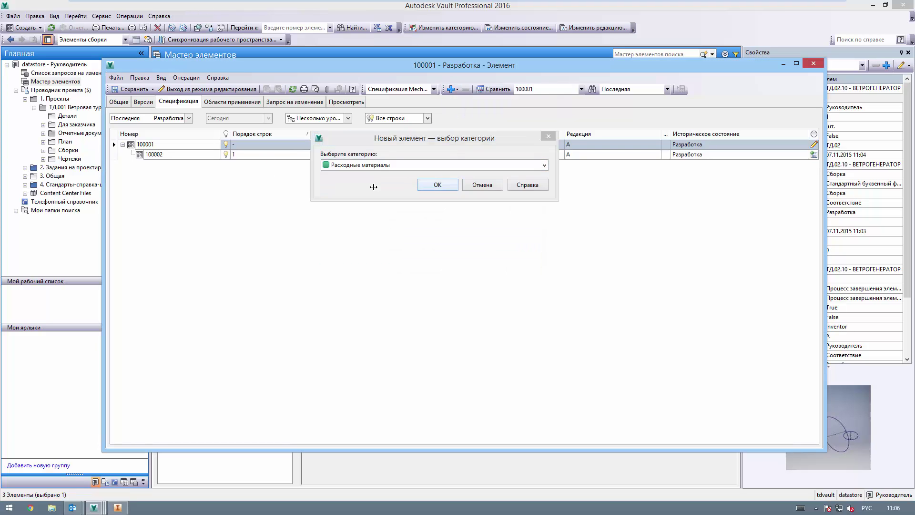
{"action": "left_click", "coordinate": [435, 181]}
Add a third specification row under Бетон from a new item in the Документ category.
{"action": "left_click", "coordinate": [185, 144]}
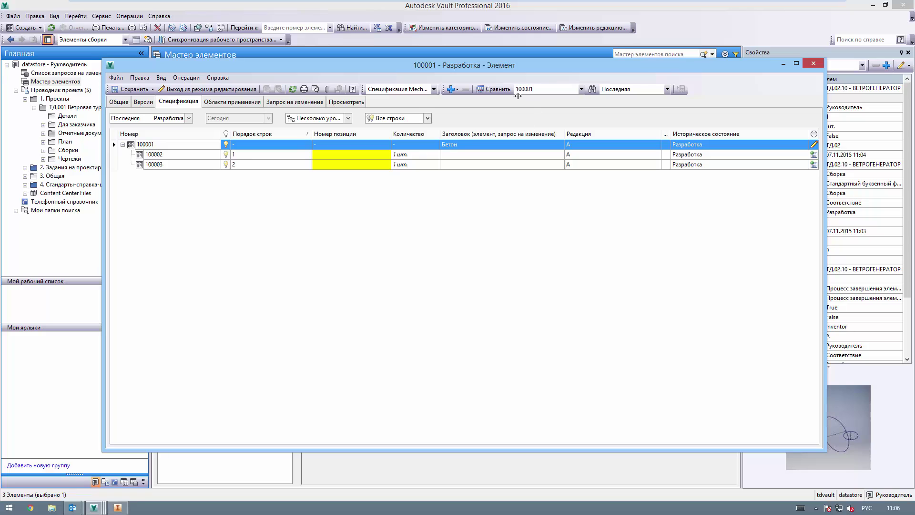
{"action": "left_click", "coordinate": [456, 89]}
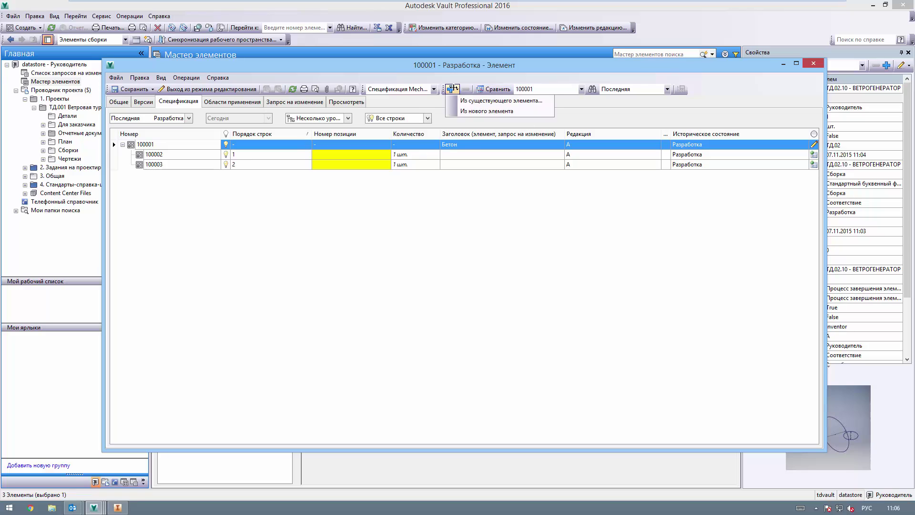
{"action": "left_click", "coordinate": [471, 109]}
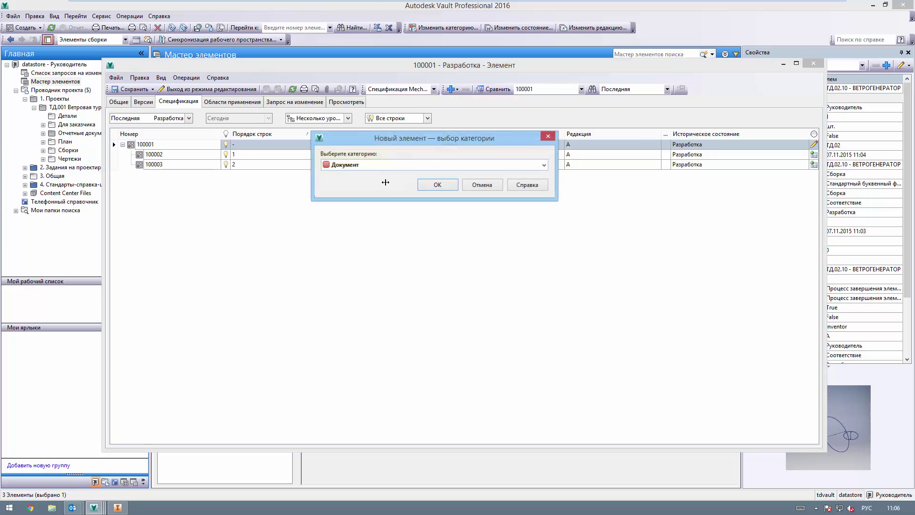
{"action": "left_click", "coordinate": [452, 185]}
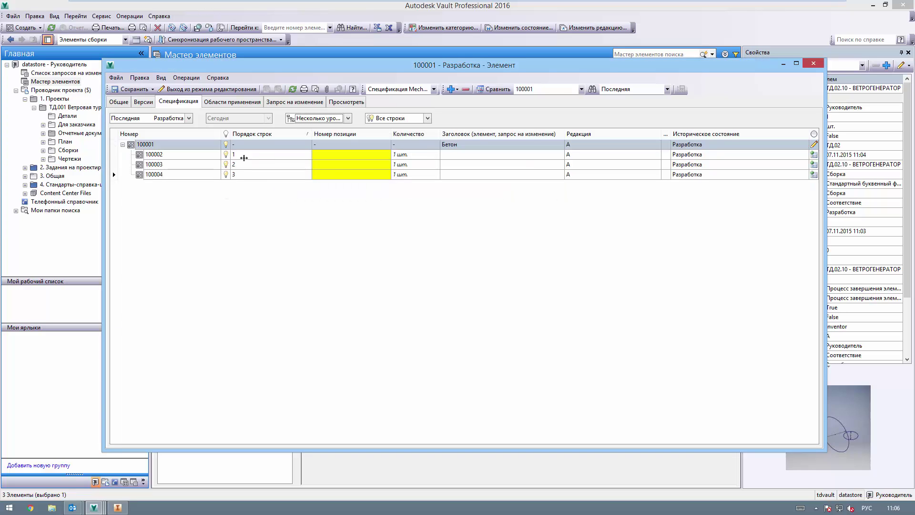
Narrow the Номер позиции column and widen the Количество column in the Бетон specification.
{"action": "left_click_drag", "start_coordinate": [391, 136], "coordinate": [366, 137]}
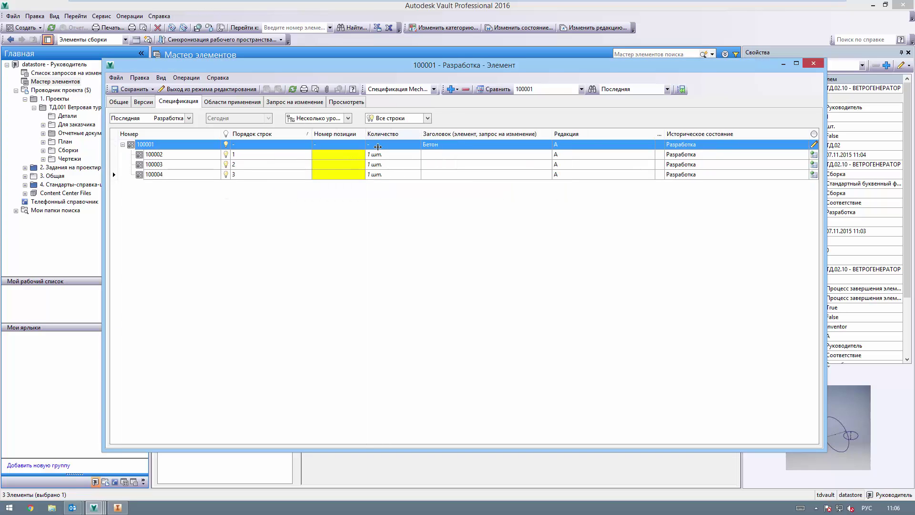
{"action": "left_click_drag", "start_coordinate": [421, 133], "coordinate": [429, 164]}
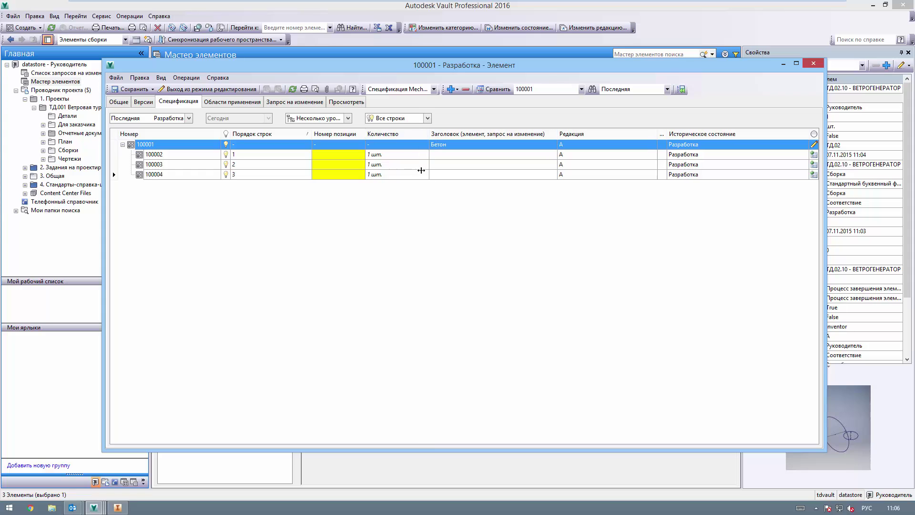
{"action": "left_click", "coordinate": [400, 154]}
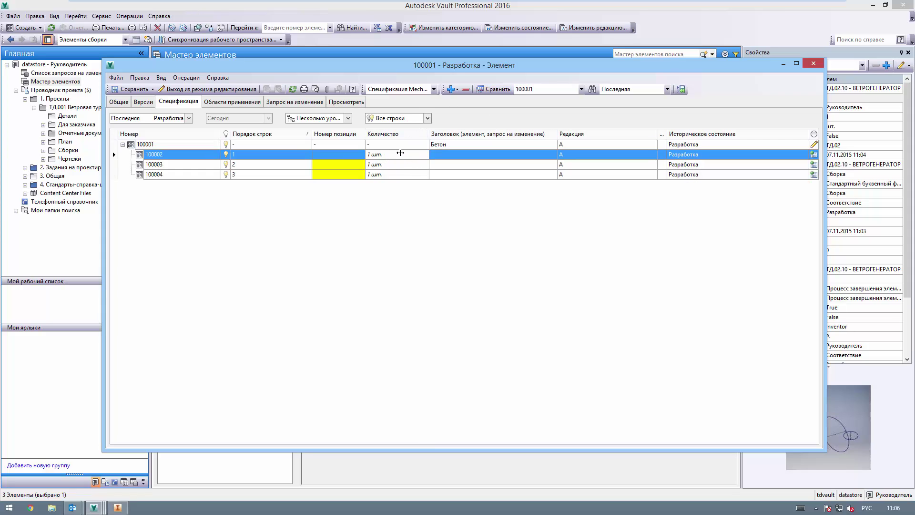
{"action": "left_click", "coordinate": [402, 155]}
{"action": "key", "text": "Return"}
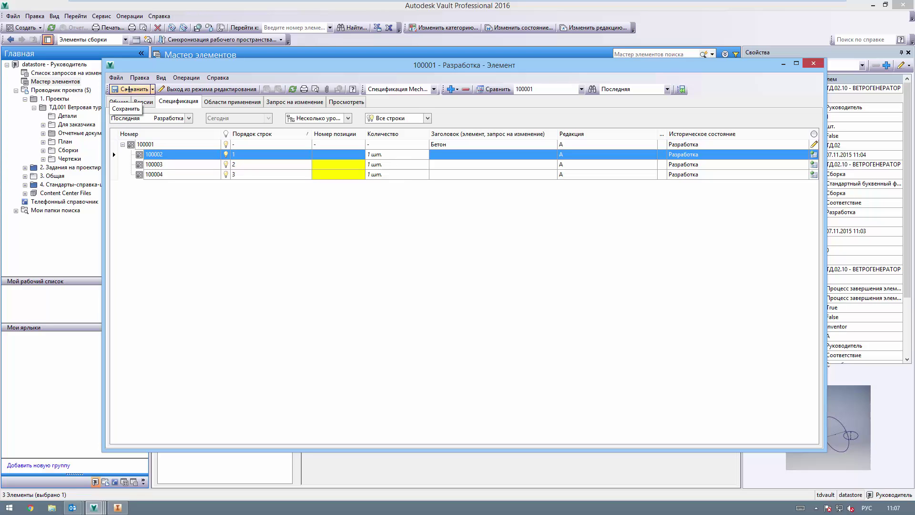
Save the Бетон item with its added specification rows and close it.
{"action": "right_click", "coordinate": [157, 155]}
{"action": "mouse_move", "coordinate": [189, 182]}
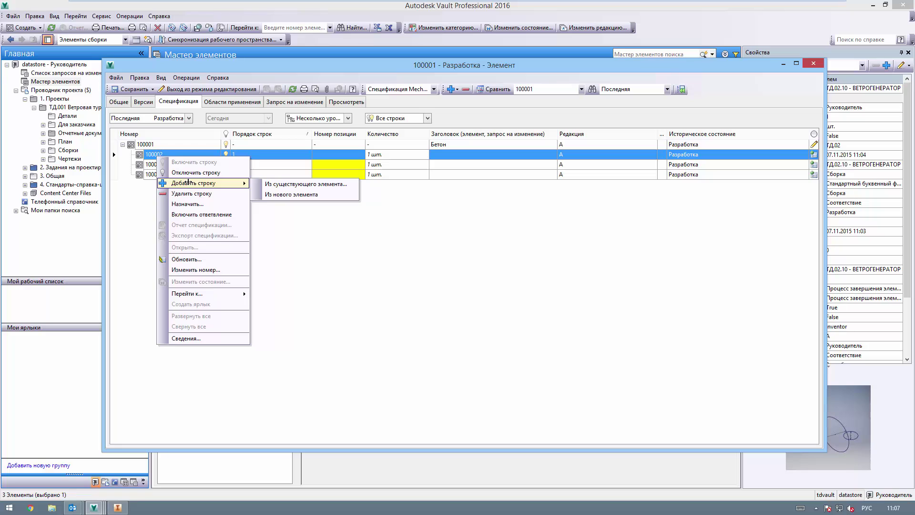
{"action": "left_click", "coordinate": [150, 210]}
{"action": "left_click", "coordinate": [129, 90]}
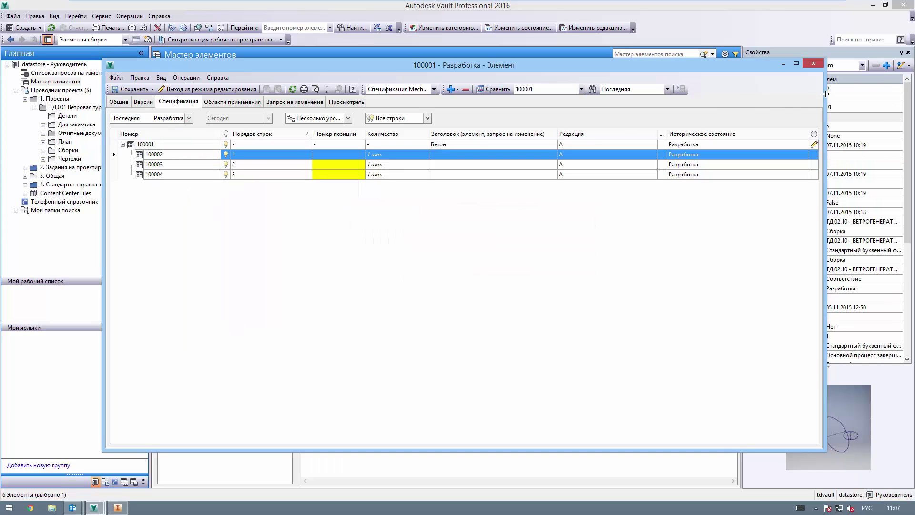
{"action": "left_click", "coordinate": [813, 62]}
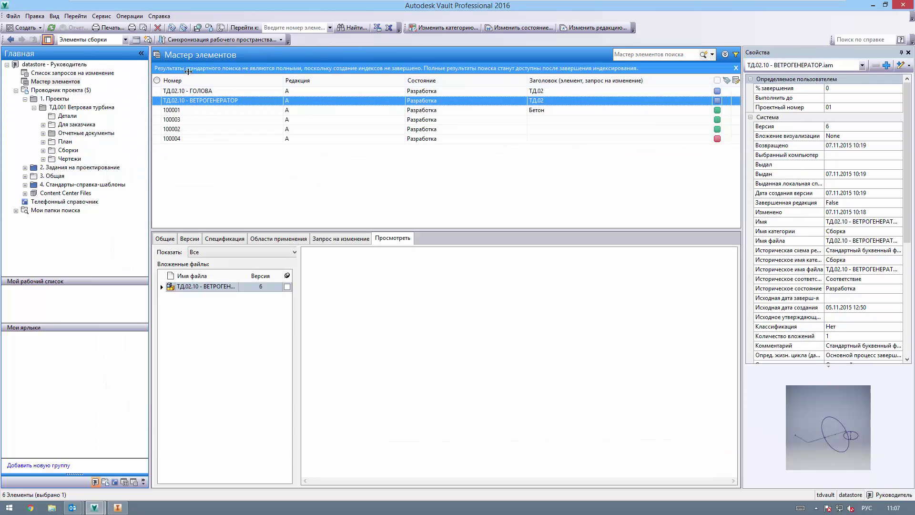
Switch the Мастер элементов list to the Все элементы view.
{"action": "left_click", "coordinate": [185, 126]}
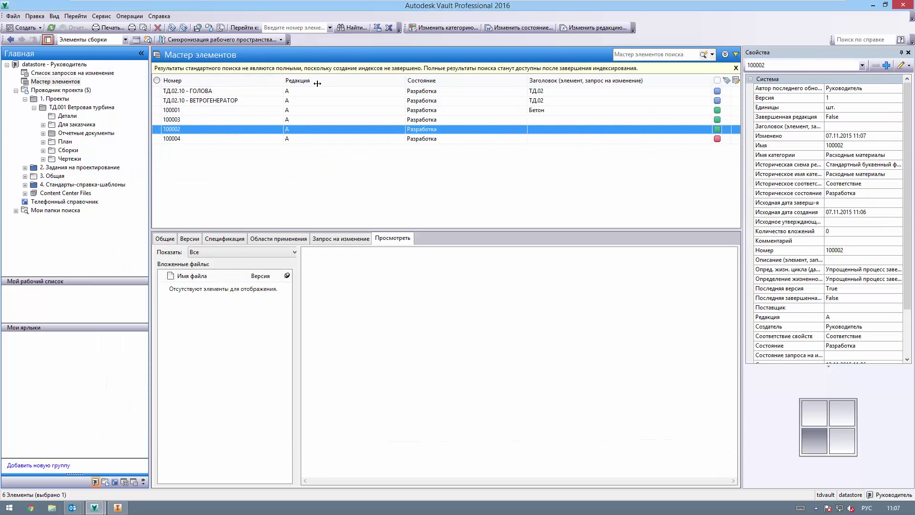
{"action": "left_click", "coordinate": [124, 39]}
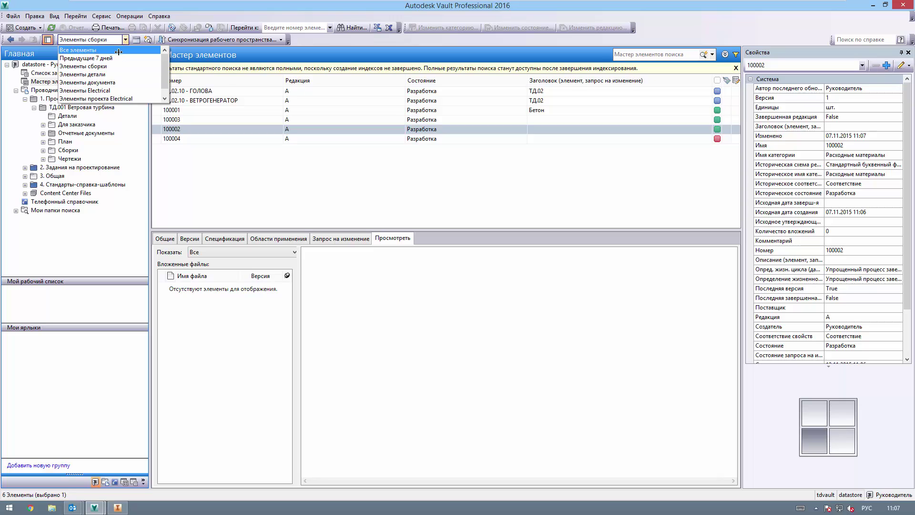
{"action": "left_click", "coordinate": [81, 51]}
{"action": "left_click", "coordinate": [214, 128]}
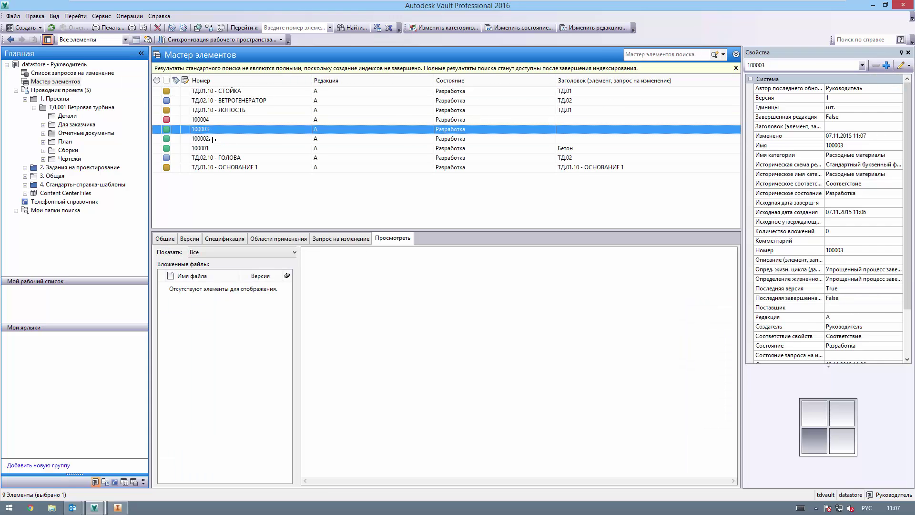
Open the Бетон item, examine its units and description, and close it.
{"action": "right_click", "coordinate": [206, 149]}
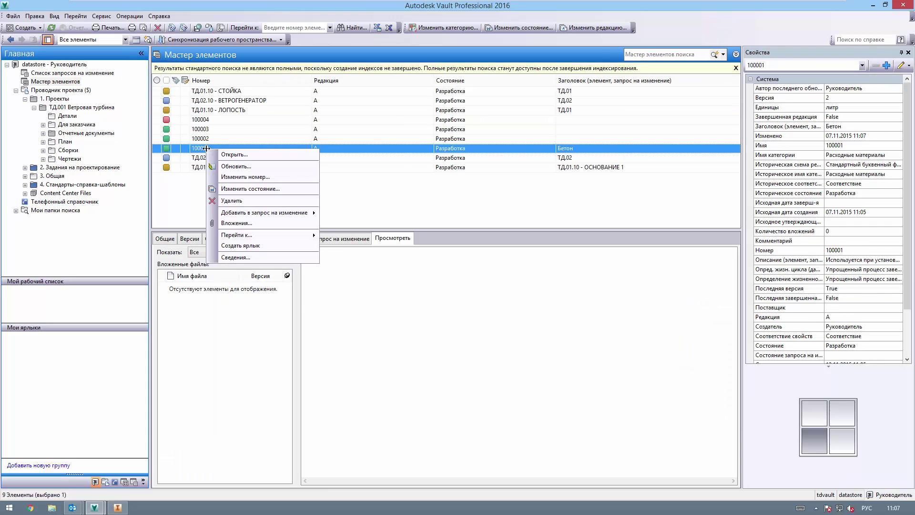
{"action": "left_click", "coordinate": [234, 166]}
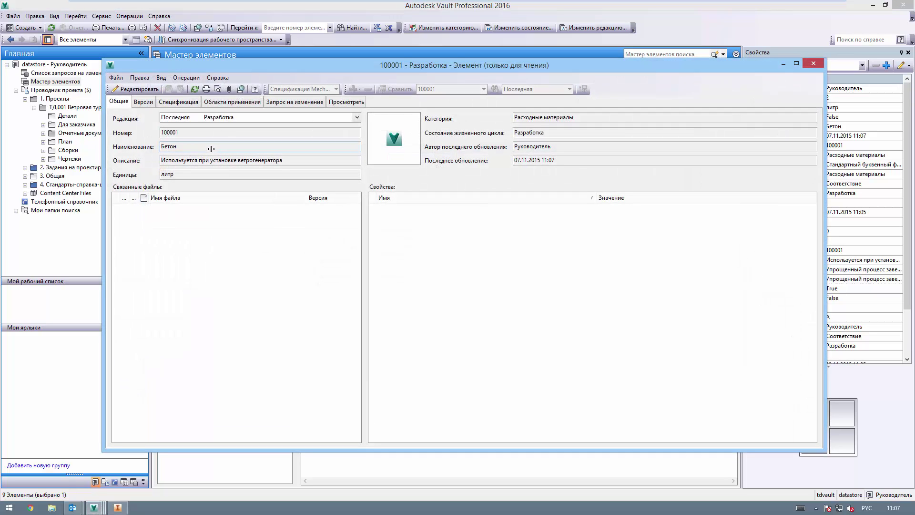
{"action": "left_click_drag", "start_coordinate": [198, 172], "coordinate": [153, 162]}
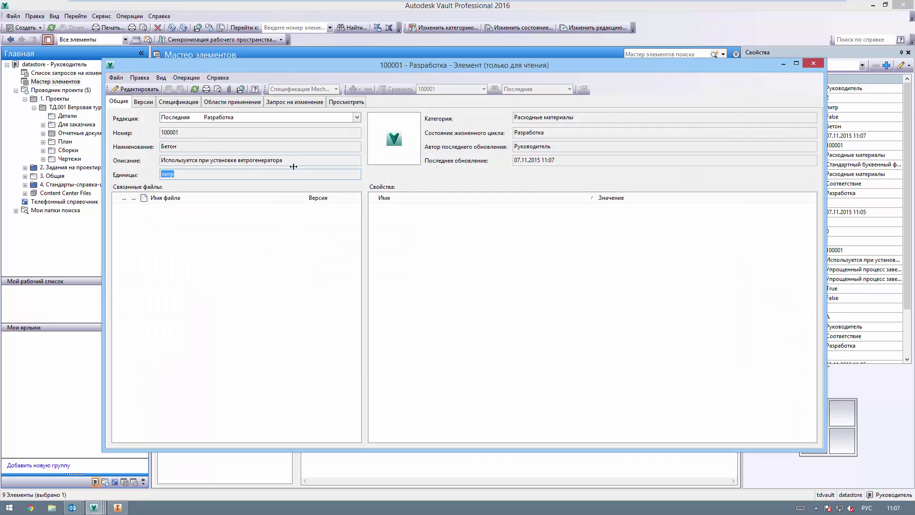
{"action": "left_click_drag", "start_coordinate": [293, 166], "coordinate": [114, 153]}
{"action": "left_click", "coordinate": [813, 63]}
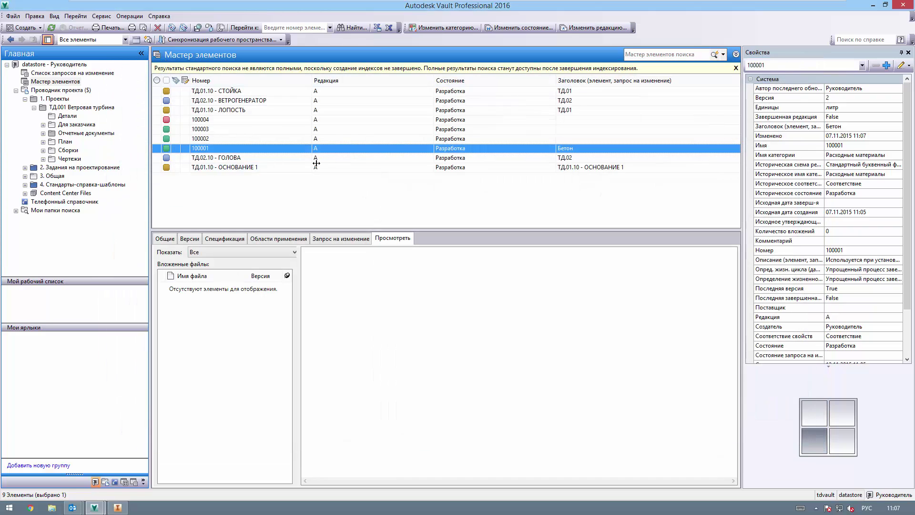
Give item 100002 the title Цемент, the description Используется при изготовлении бетона and the units литр, then save and close it.
{"action": "left_click", "coordinate": [205, 137]}
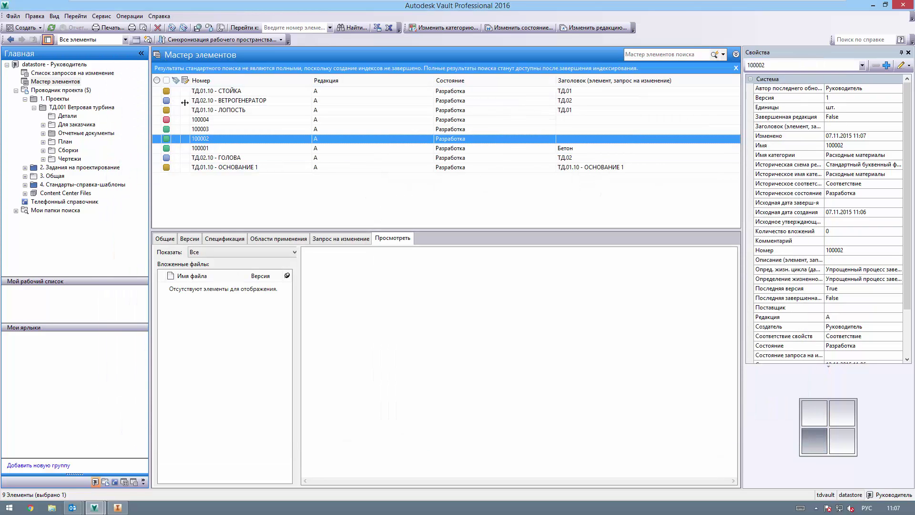
{"action": "double_click", "coordinate": [205, 138]}
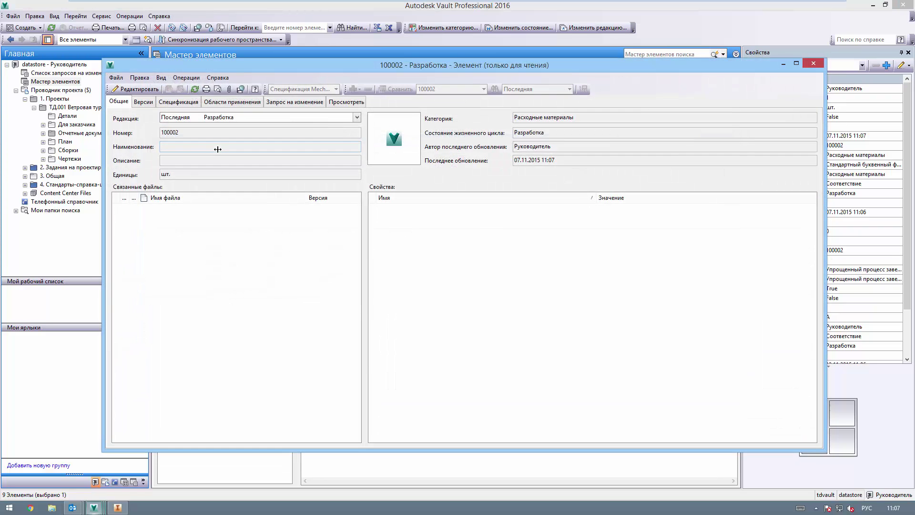
{"action": "left_click", "coordinate": [136, 89]}
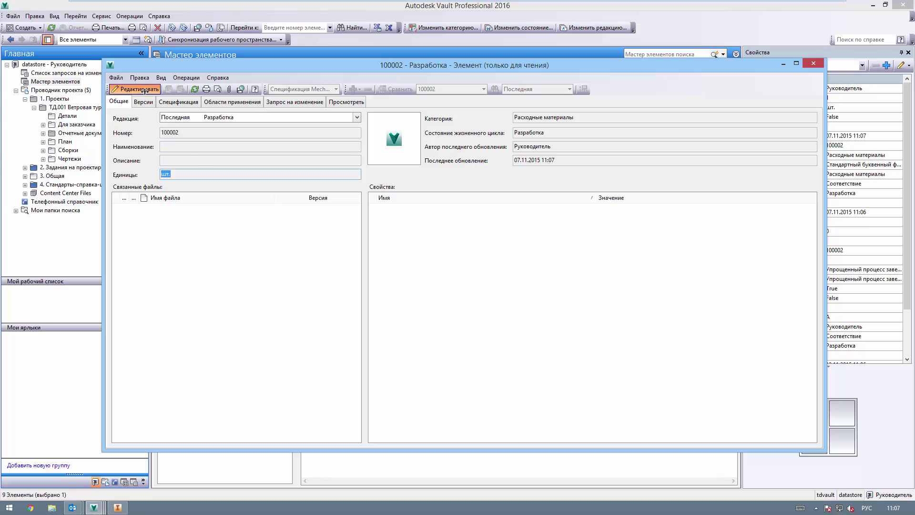
{"action": "left_click", "coordinate": [190, 175]}
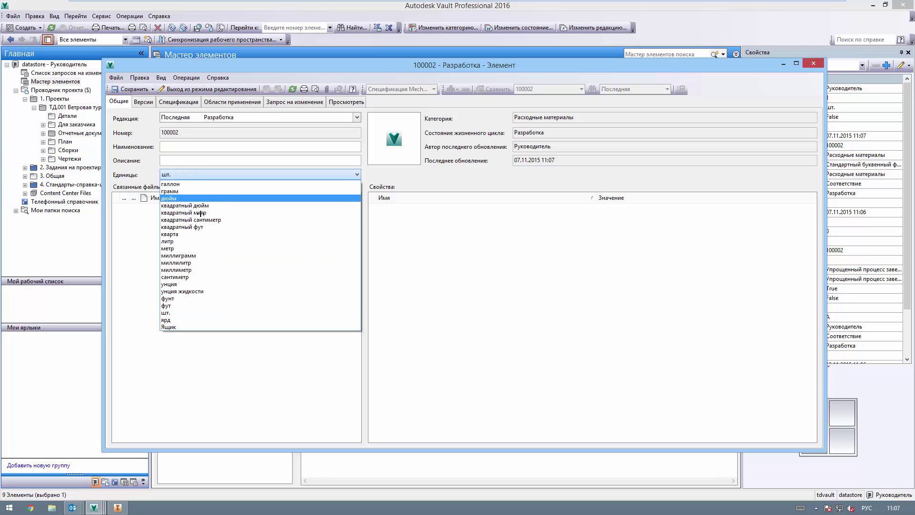
{"action": "left_click", "coordinate": [200, 242]}
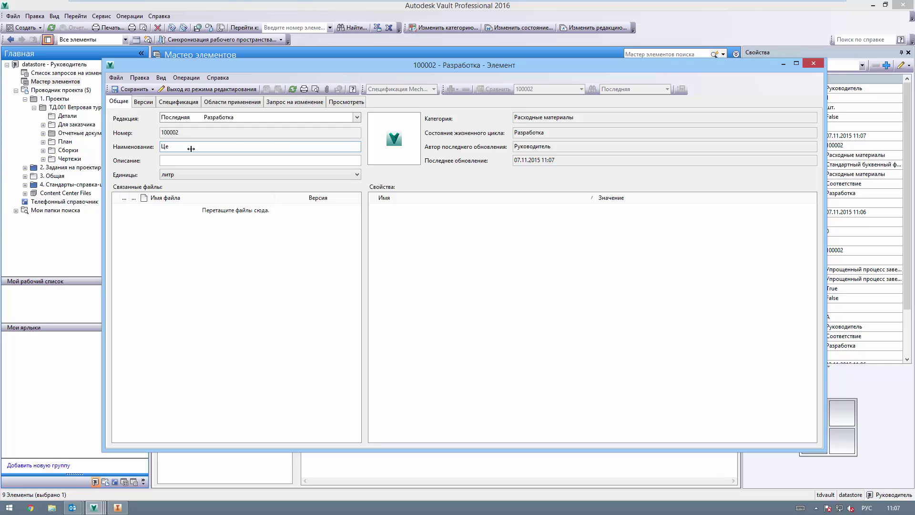
{"action": "left_click", "coordinate": [169, 161]}
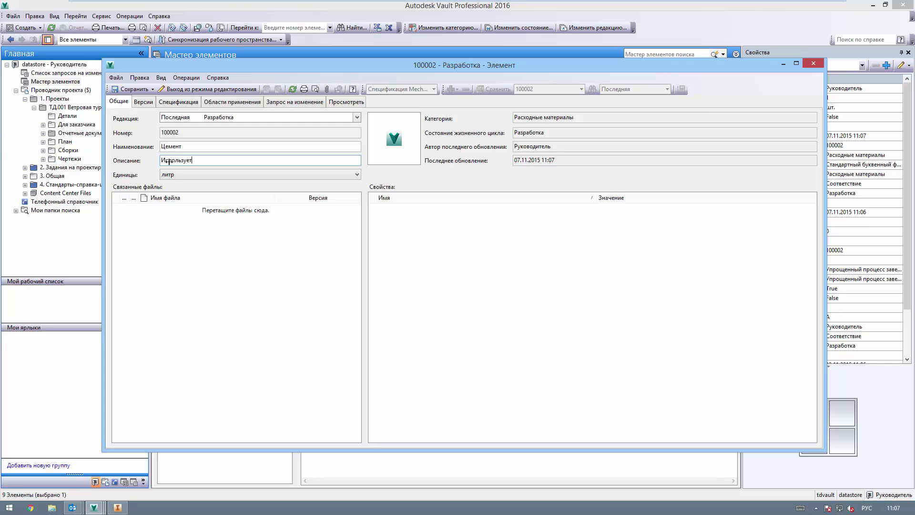
{"action": "type", "text": "Используется при изготовлении бетона"}
{"action": "left_click", "coordinate": [139, 89]}
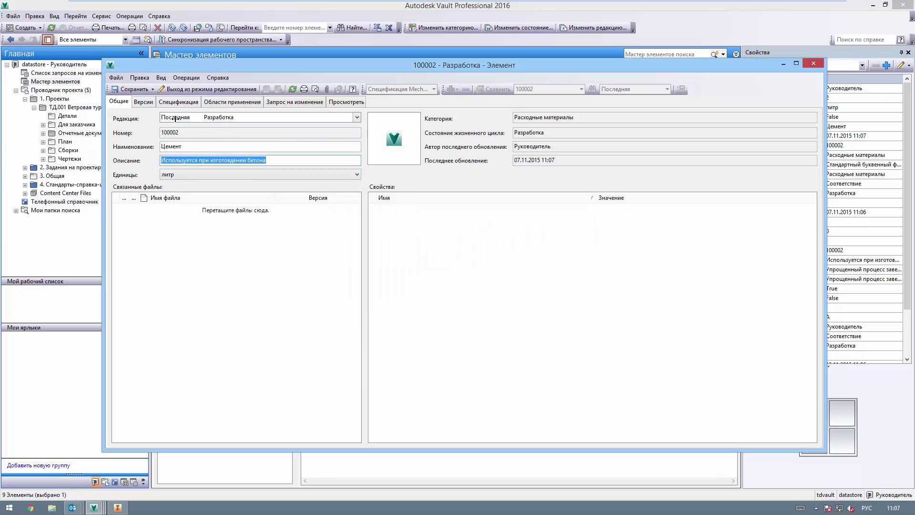
{"action": "left_click", "coordinate": [813, 63]}
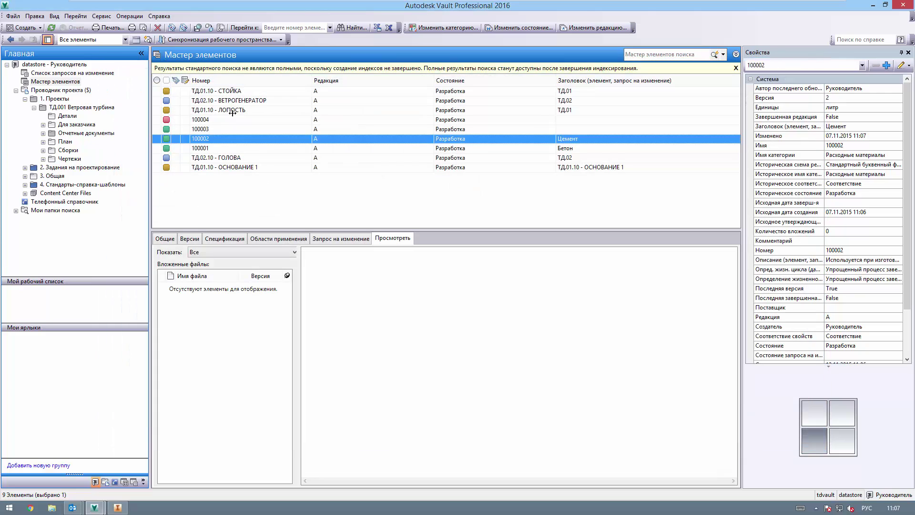
Show general details in the item preview, open item 100003 for editing and set its units to литр.
{"action": "left_click", "coordinate": [211, 147]}
{"action": "left_click", "coordinate": [163, 241]}
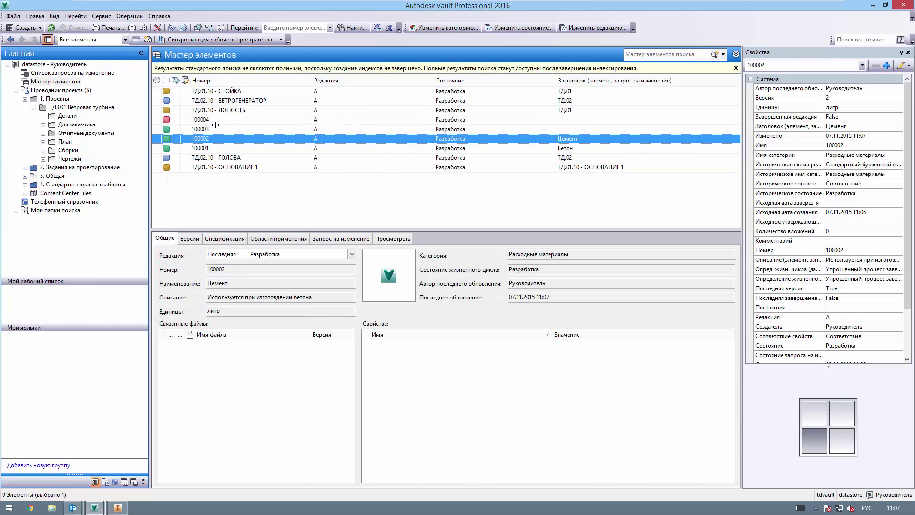
{"action": "left_click", "coordinate": [214, 128]}
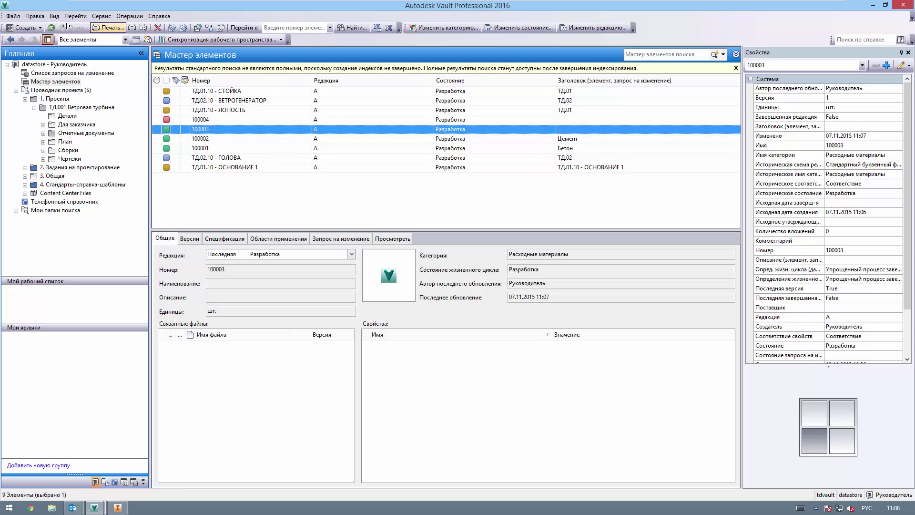
{"action": "double_click", "coordinate": [198, 129]}
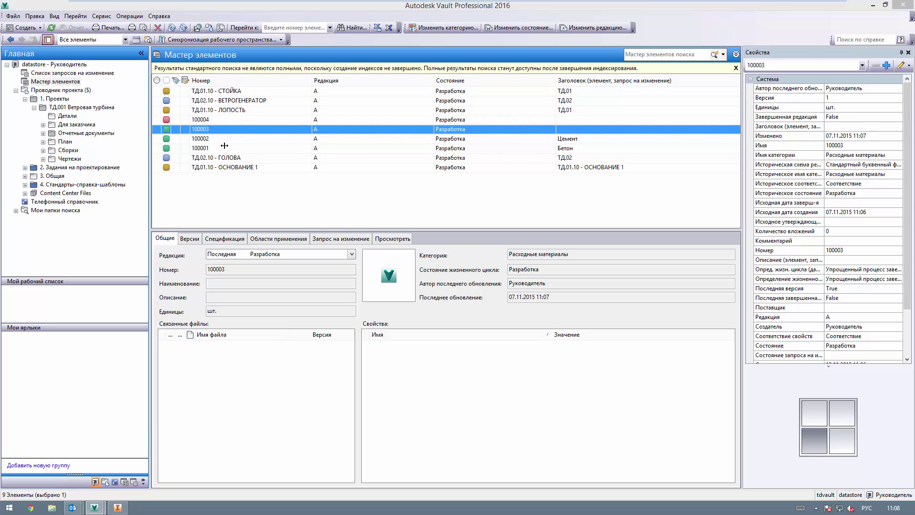
{"action": "left_click", "coordinate": [143, 89]}
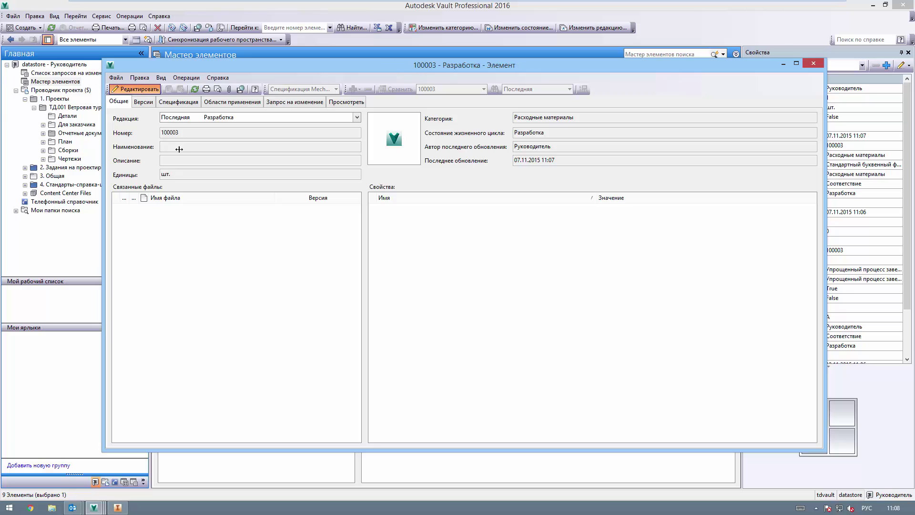
{"action": "left_click", "coordinate": [180, 173]}
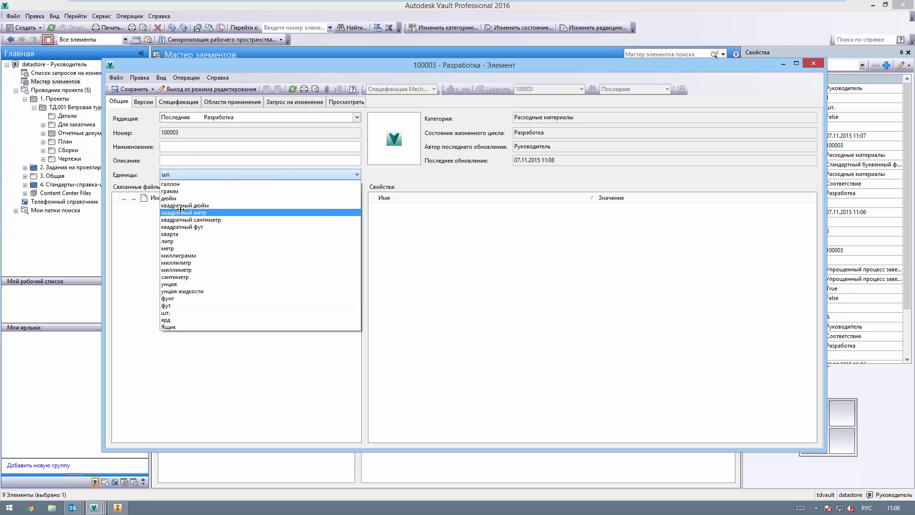
{"action": "left_click", "coordinate": [183, 241]}
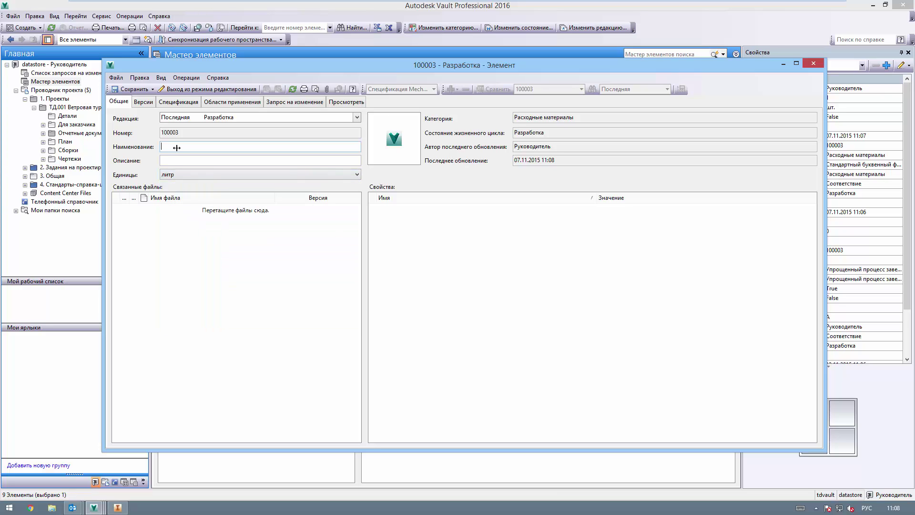
Give item 100003 the title Песок and the description Используется при изготовлении бетона, then save and close it.
{"action": "type", "text": "Песо"}
{"action": "key", "text": "Tab"}
{"action": "type", "text": "Ис"}
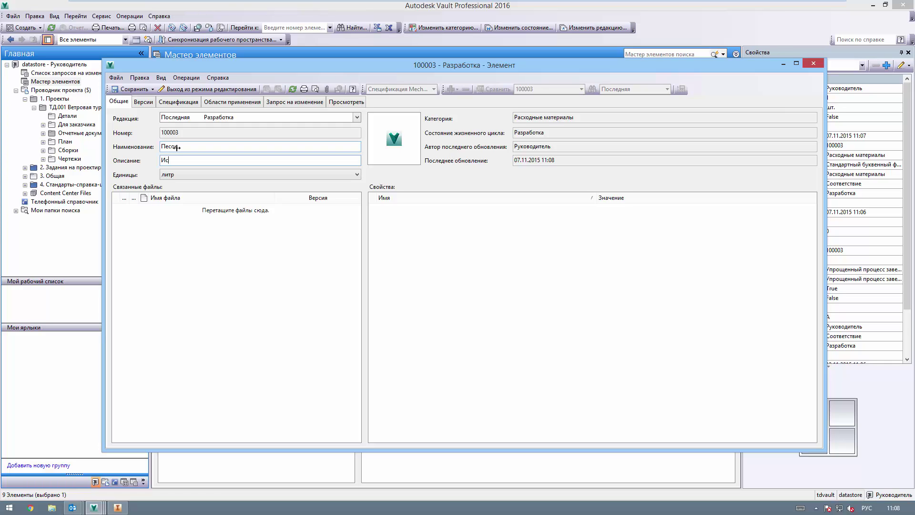
{"action": "type", "text": "пользуется при изготовлении бетона"}
{"action": "left_click", "coordinate": [131, 89]}
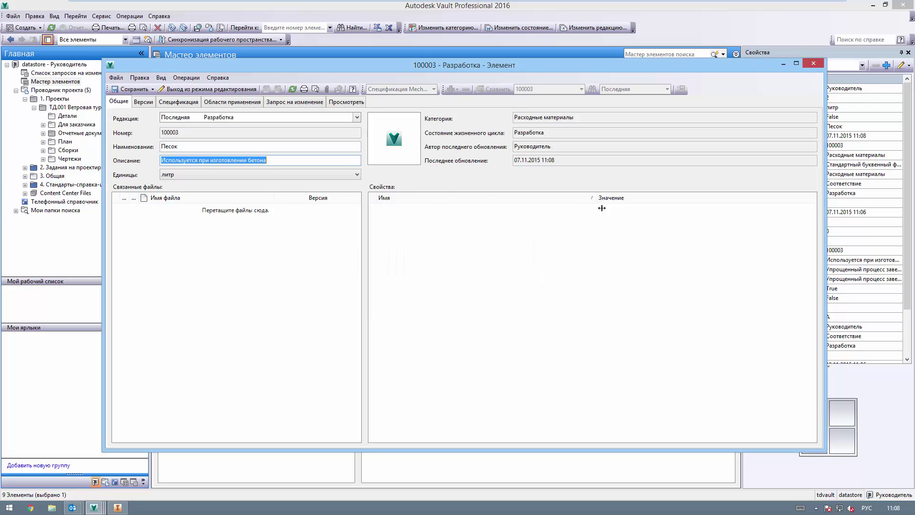
{"action": "left_click", "coordinate": [813, 63]}
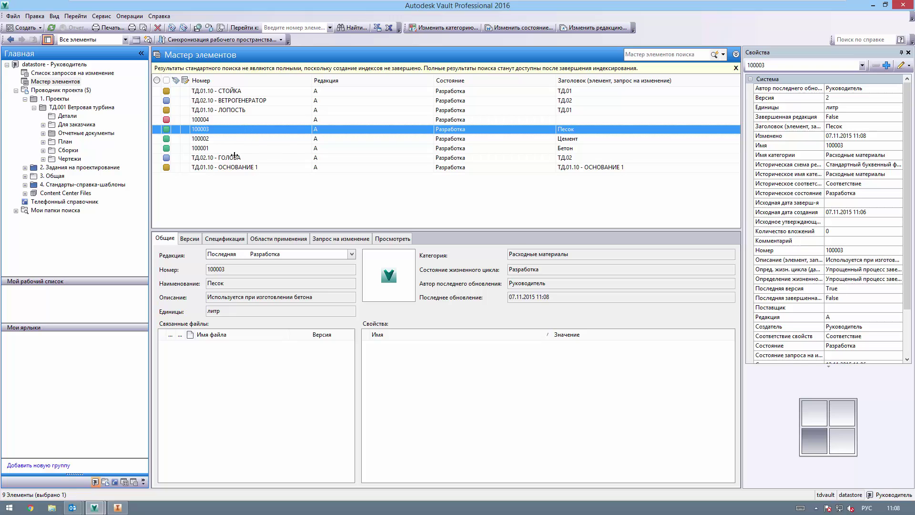
Check the Бетон item's specification and change the category of item 100004 to Расходные материалы.
{"action": "left_click", "coordinate": [217, 148]}
{"action": "left_click", "coordinate": [224, 239]}
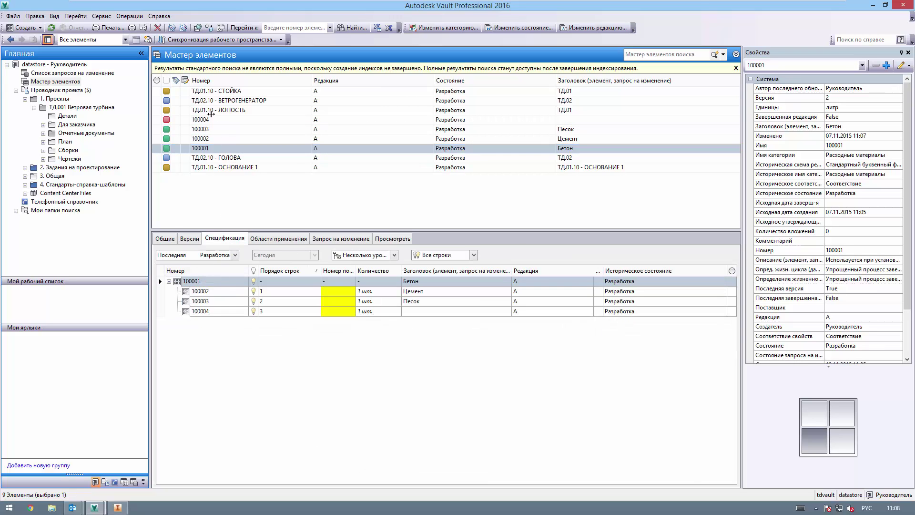
{"action": "left_click", "coordinate": [209, 118]}
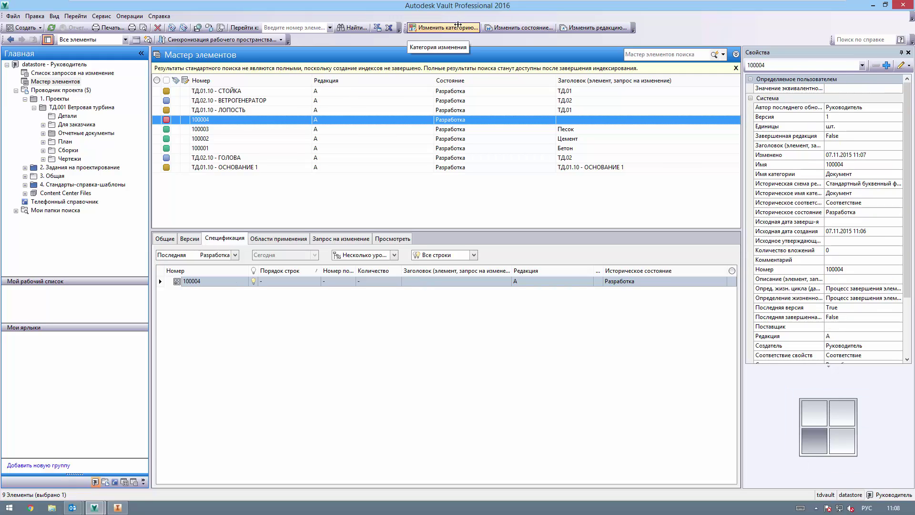
{"action": "left_click", "coordinate": [445, 27]}
{"action": "left_click", "coordinate": [317, 145]}
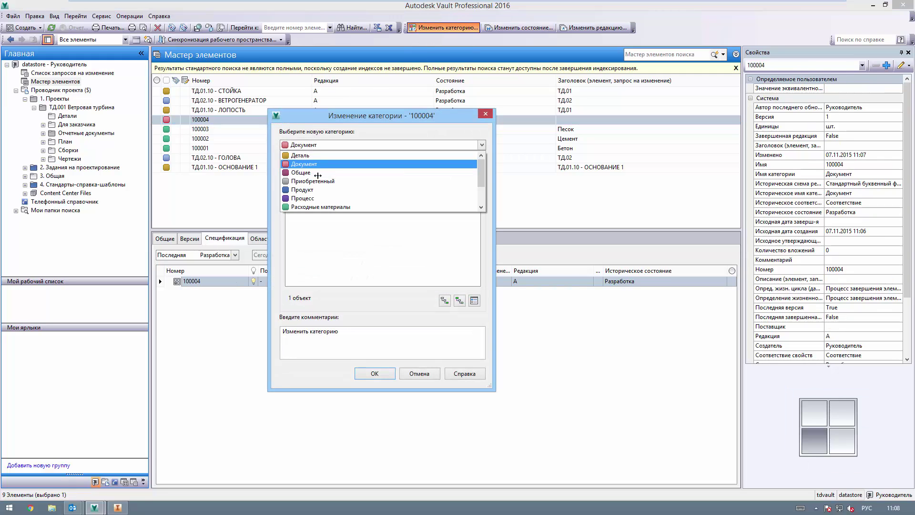
{"action": "left_click", "coordinate": [310, 204]}
{"action": "left_click", "coordinate": [386, 369]}
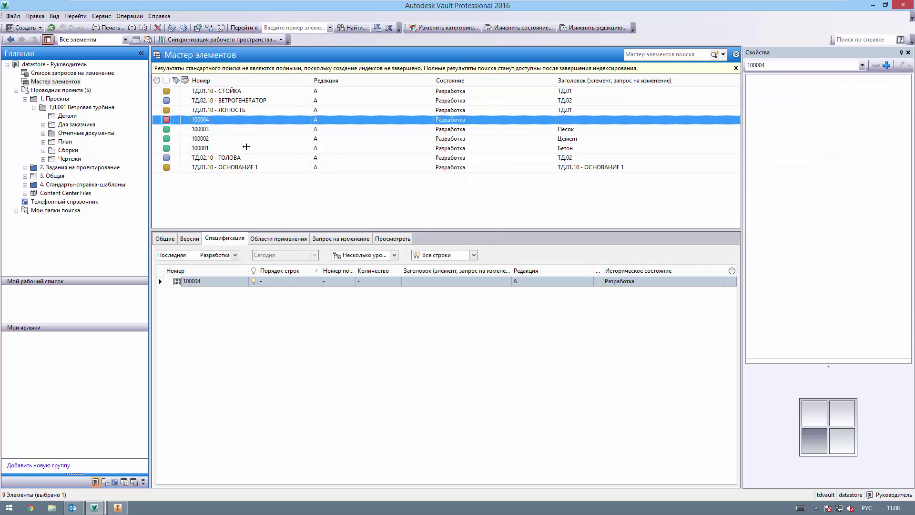
Move the Заголовок column ahead of Номер in the item list and narrow both columns.
{"action": "left_click_drag", "start_coordinate": [574, 80], "coordinate": [270, 103]}
{"action": "left_click_drag", "start_coordinate": [374, 75], "coordinate": [308, 79]}
{"action": "left_click_drag", "start_coordinate": [451, 80], "coordinate": [406, 82]}
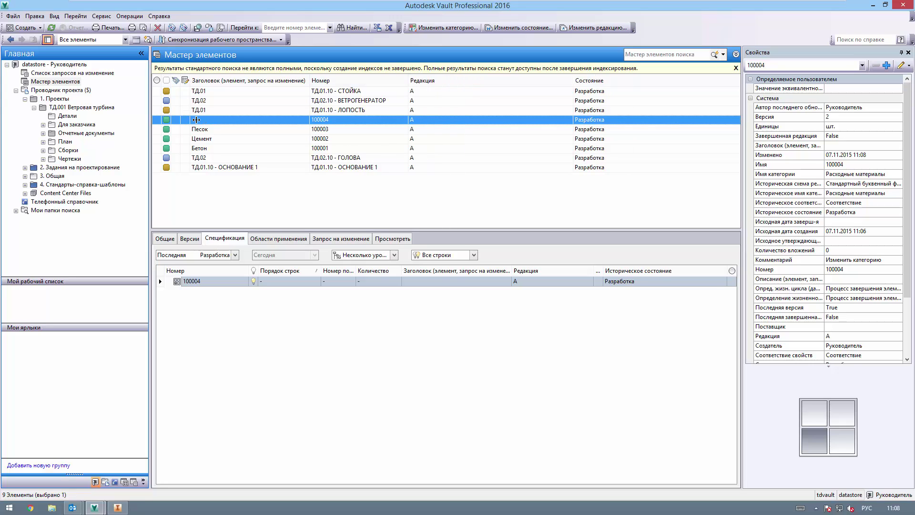
Give item 100004 the title Вода and the description Используется при изготовлении бетона, and save it.
{"action": "double_click", "coordinate": [195, 119]}
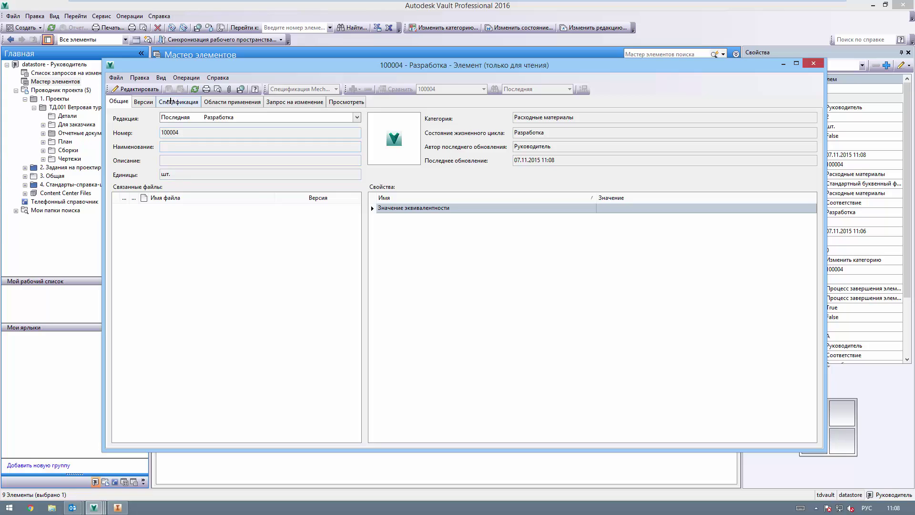
{"action": "left_click", "coordinate": [127, 89]}
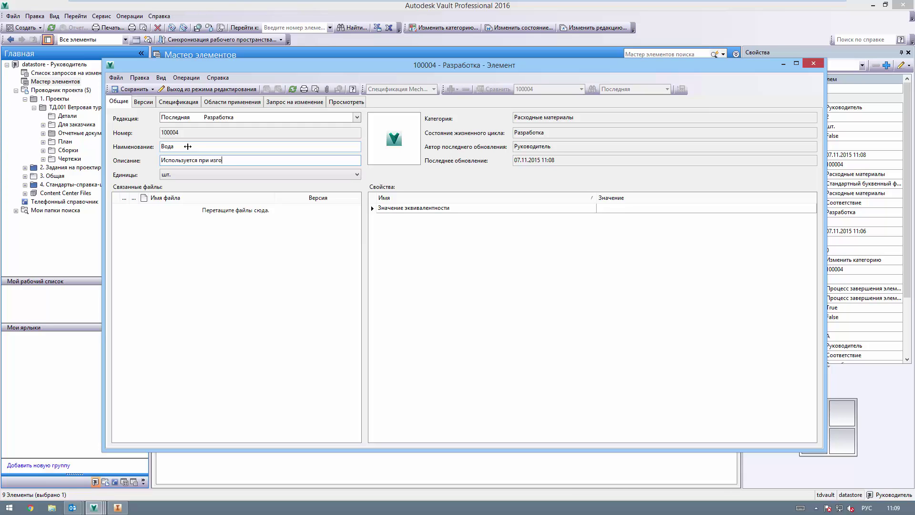
{"action": "type", "text": "овлении бетона"}
{"action": "left_click", "coordinate": [115, 87]}
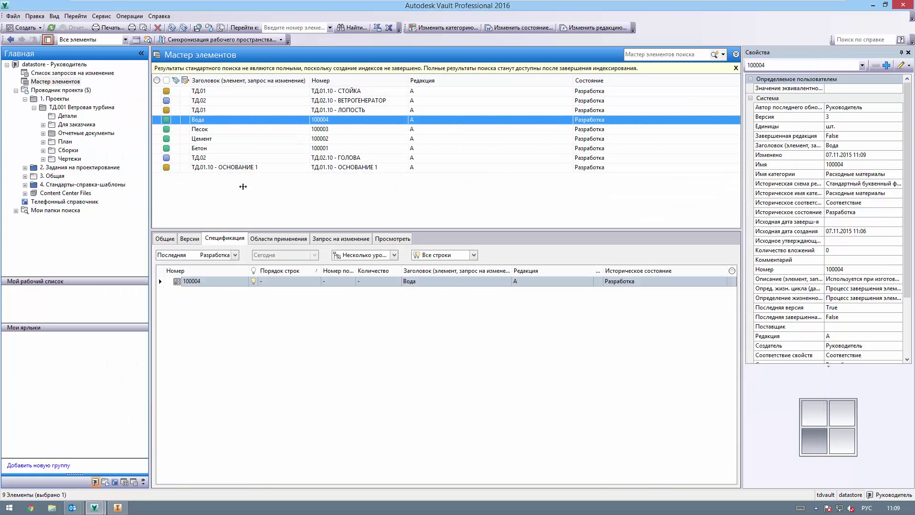
Open the Бетон specification for editing, move the Заголовок column ahead of Порядок строк, and narrow the Порядок строк column.
{"action": "left_click", "coordinate": [294, 111]}
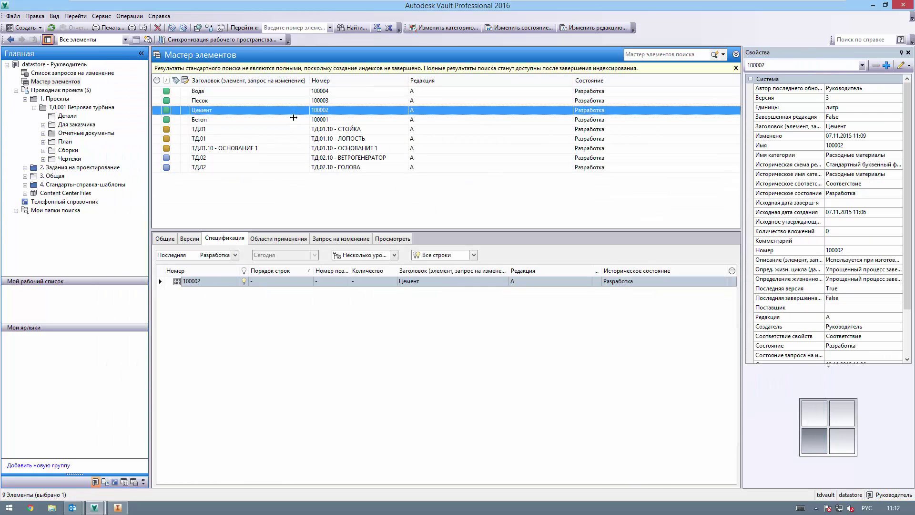
{"action": "double_click", "coordinate": [294, 120]}
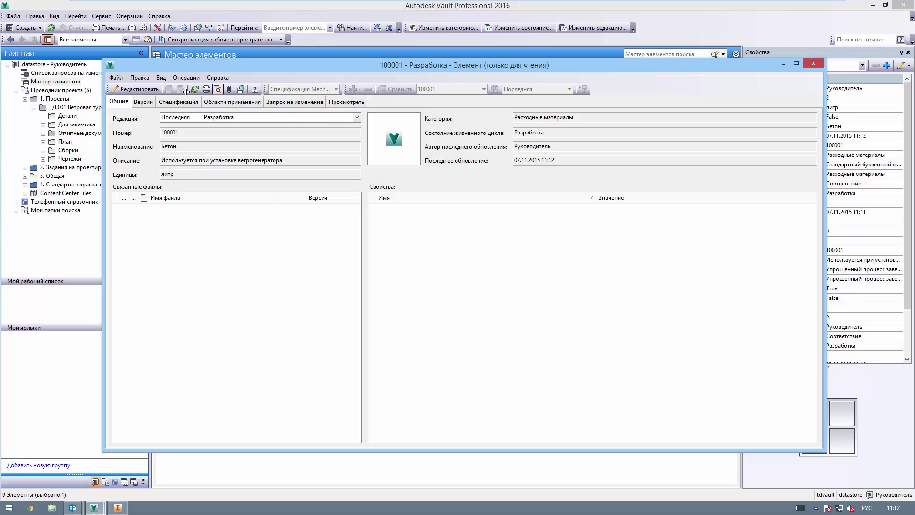
{"action": "left_click", "coordinate": [176, 102]}
{"action": "left_click", "coordinate": [152, 90]}
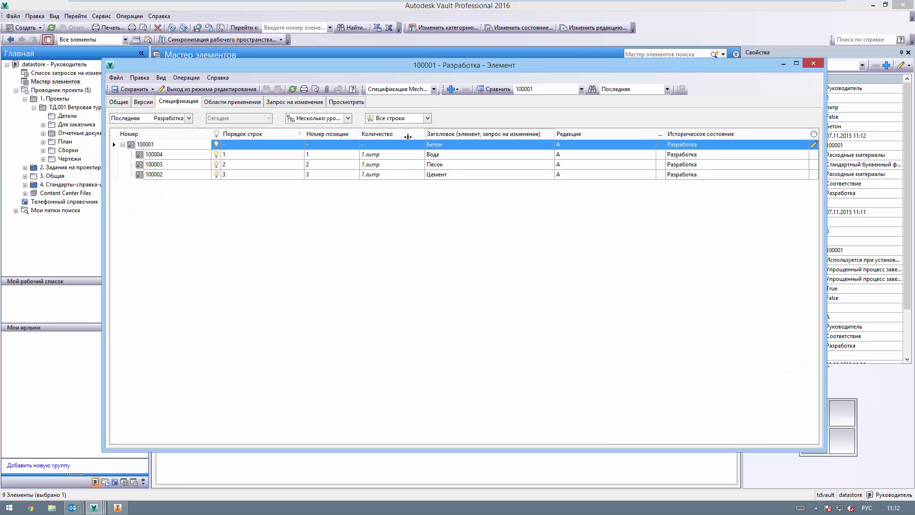
{"action": "left_click_drag", "start_coordinate": [481, 134], "coordinate": [224, 134]}
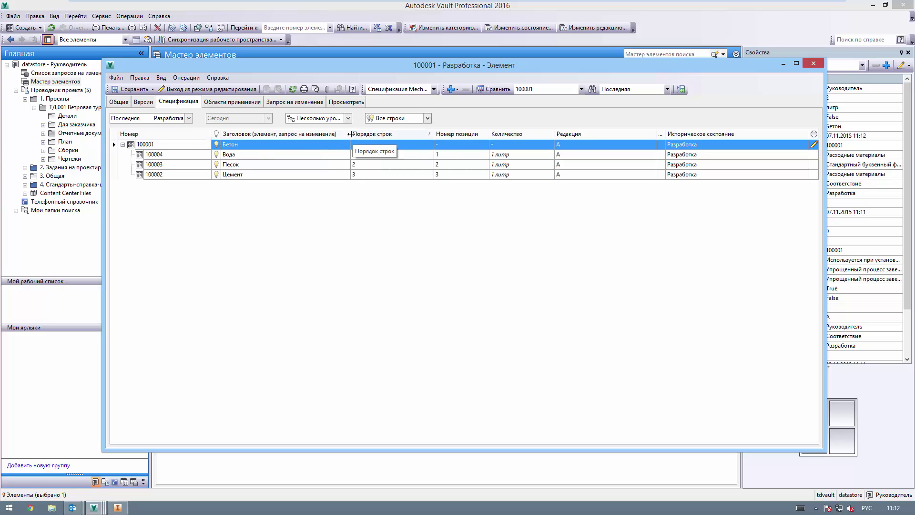
{"action": "left_click_drag", "start_coordinate": [422, 139], "coordinate": [390, 139]}
{"action": "left_click_drag", "start_coordinate": [455, 134], "coordinate": [398, 148]}
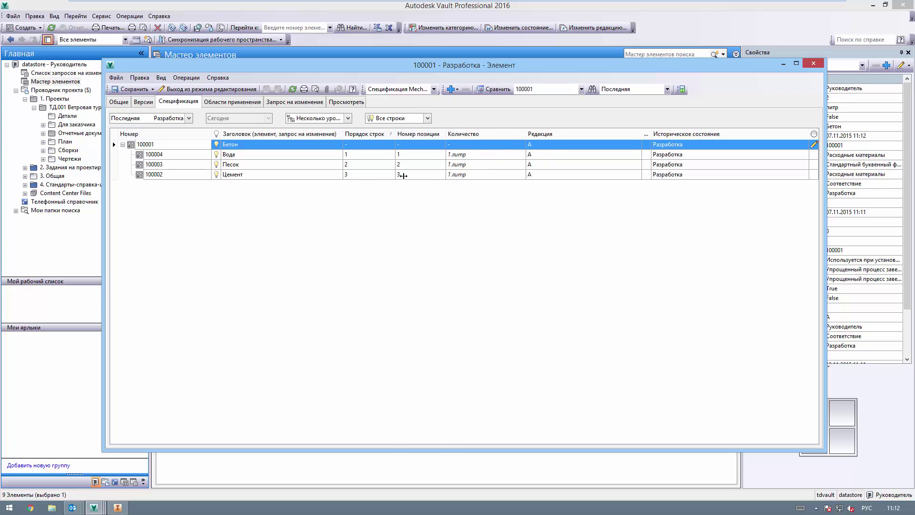
Set the quantities in the Бетон specification to 100 литр for Вода and 50 литр for Песок.
{"action": "left_click", "coordinate": [461, 156]}
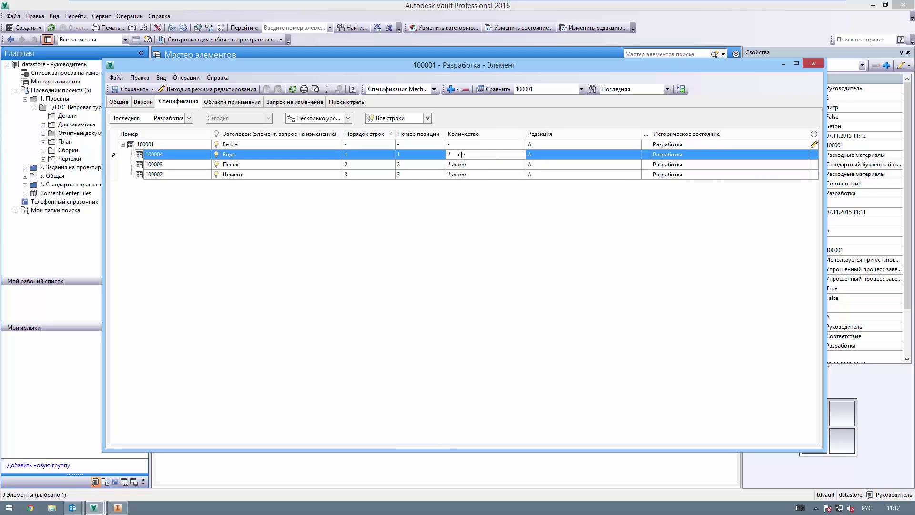
{"action": "left_click_drag", "start_coordinate": [462, 155], "coordinate": [441, 153]}
{"action": "type", "text": "100"}
{"action": "key", "text": "Return"}
{"action": "left_click", "coordinate": [465, 165]}
{"action": "left_click_drag", "start_coordinate": [454, 165], "coordinate": [446, 164]}
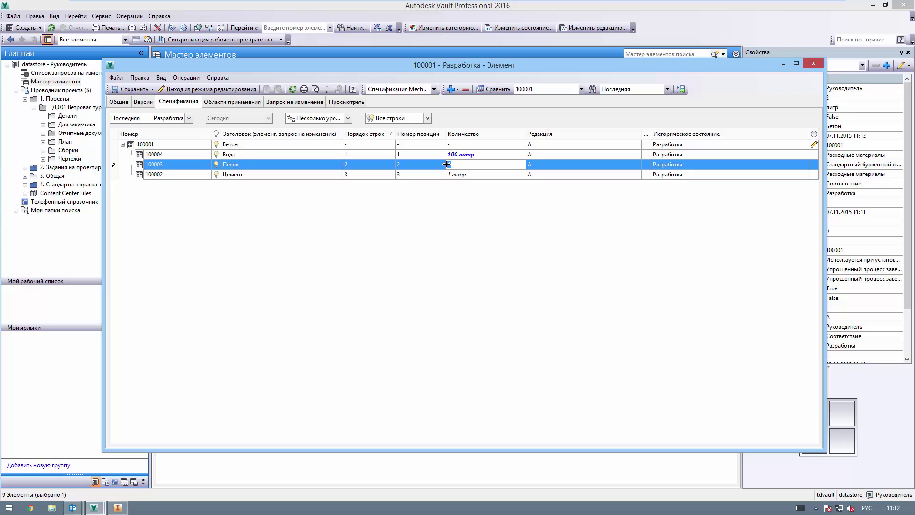
{"action": "type", "text": "50"}
{"action": "key", "text": "Return"}
Set the Цемент quantity to 150 литр, then save and close the Бетон item.
{"action": "left_click", "coordinate": [462, 174]}
{"action": "left_click_drag", "start_coordinate": [461, 174], "coordinate": [442, 175]}
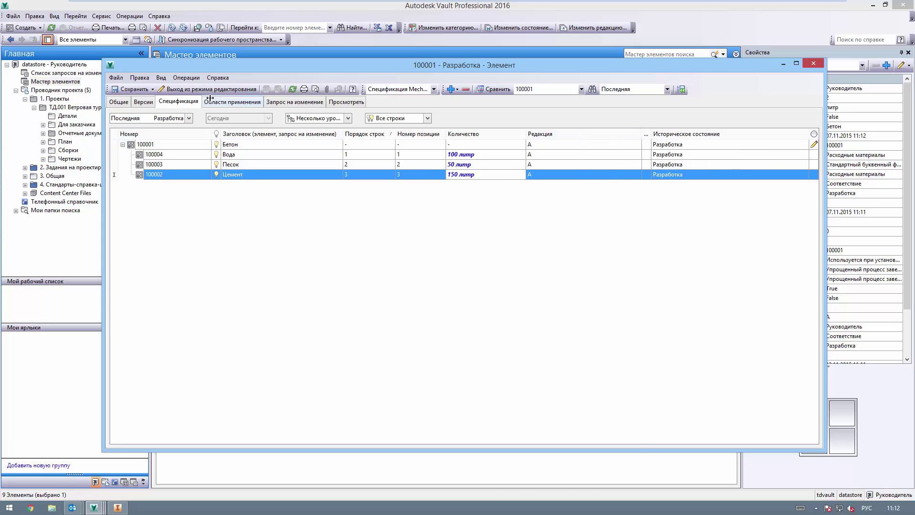
{"action": "left_click", "coordinate": [137, 87]}
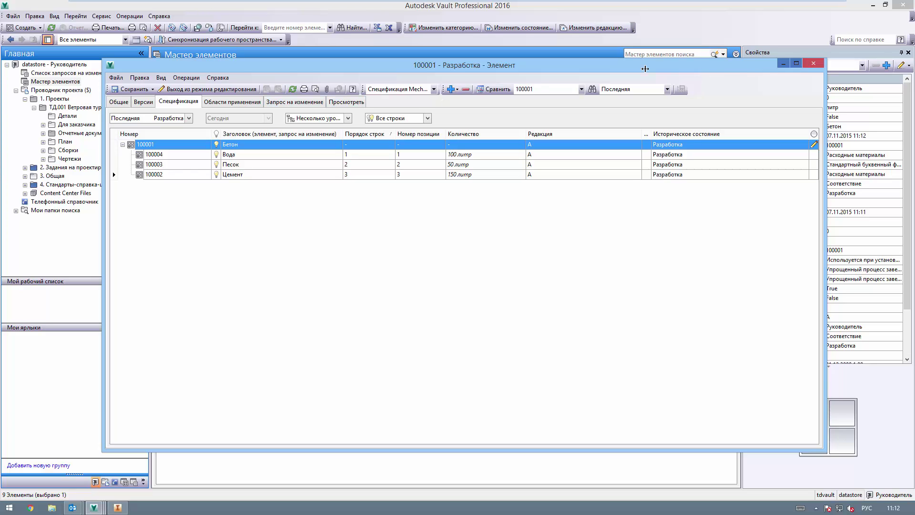
{"action": "key", "text": "Escape"}
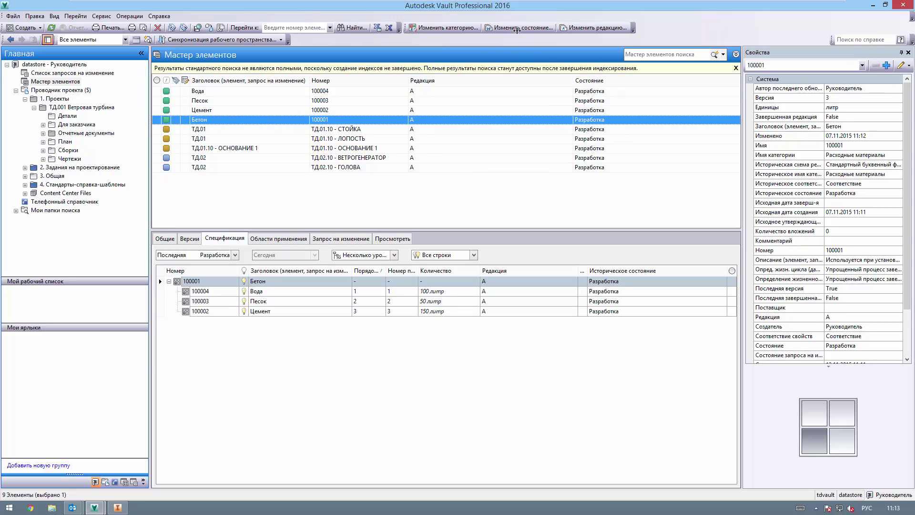
Change the lifecycle state of the Бетон item to Завершен.
{"action": "left_click", "coordinate": [516, 27]}
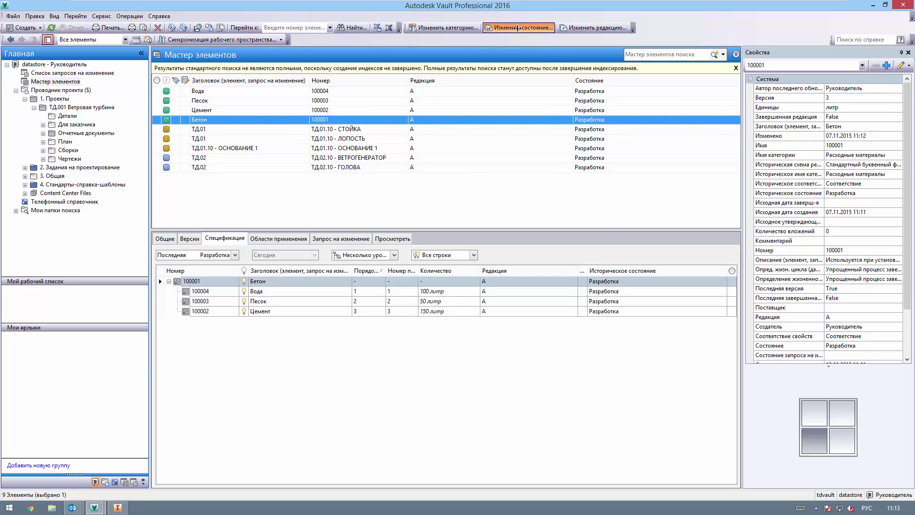
{"action": "left_click", "coordinate": [442, 118]}
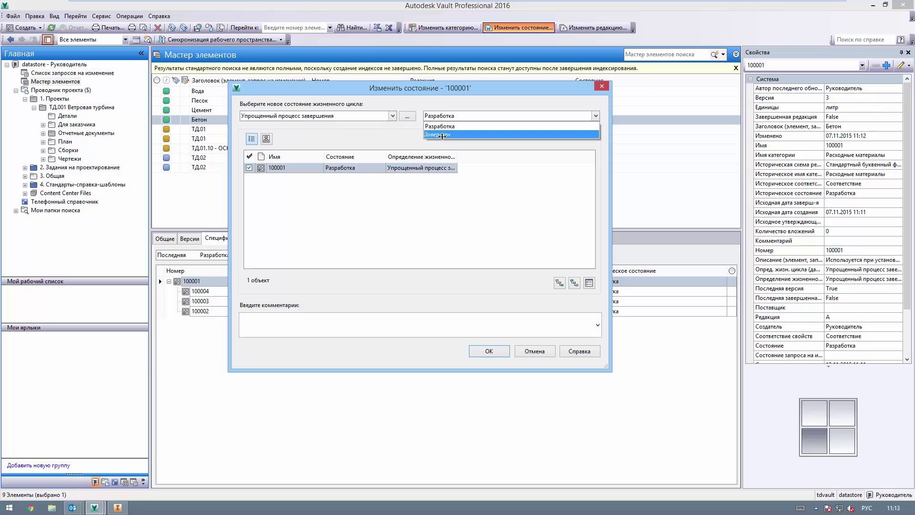
{"action": "left_click", "coordinate": [436, 134]}
{"action": "left_click", "coordinate": [489, 351]}
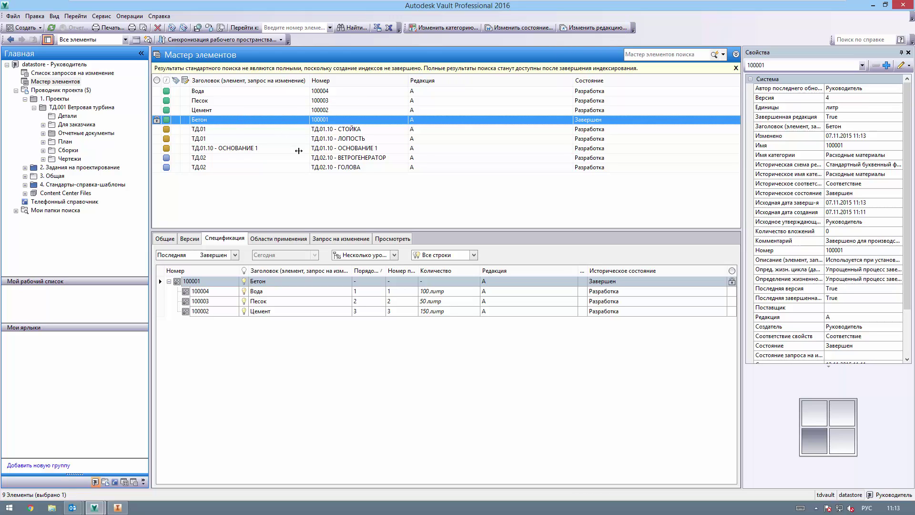
Move the Номер column ahead of Заголовок in the item list, and open the ТД.02.10 - ВЕТРОГЕНЕРАТОР specification for editing, sorted by Номер.
{"action": "left_click", "coordinate": [286, 157]}
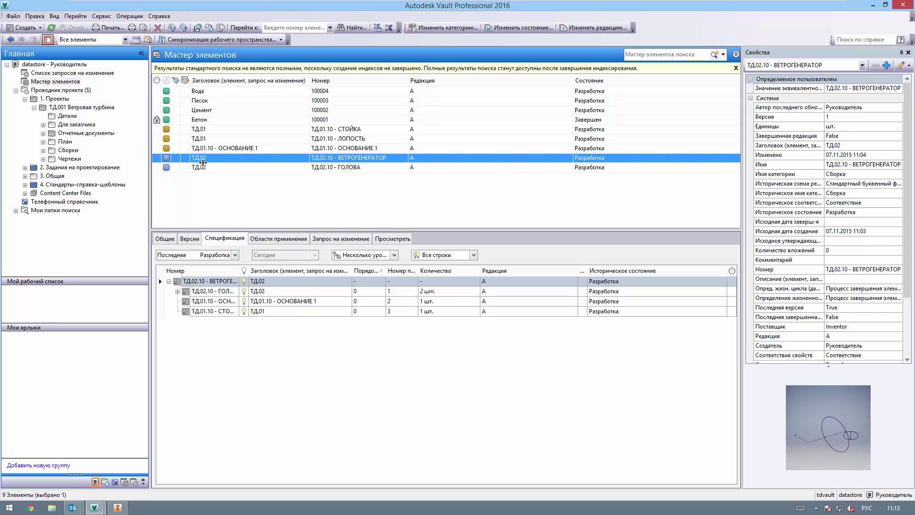
{"action": "left_click_drag", "start_coordinate": [320, 80], "coordinate": [193, 80]}
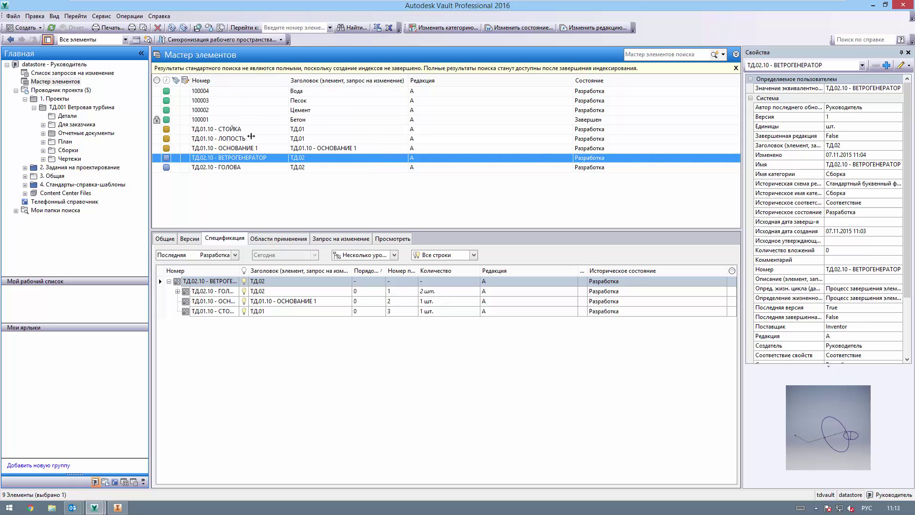
{"action": "double_click", "coordinate": [244, 160]}
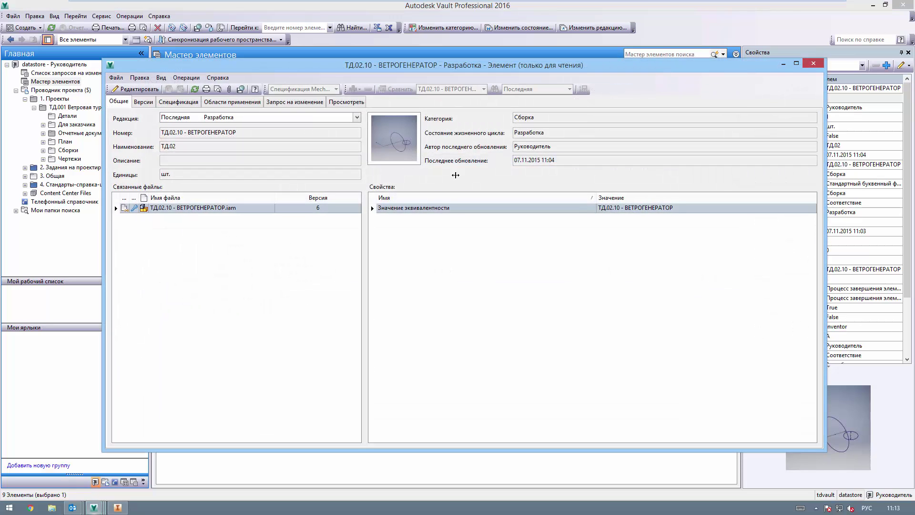
{"action": "left_click", "coordinate": [178, 101]}
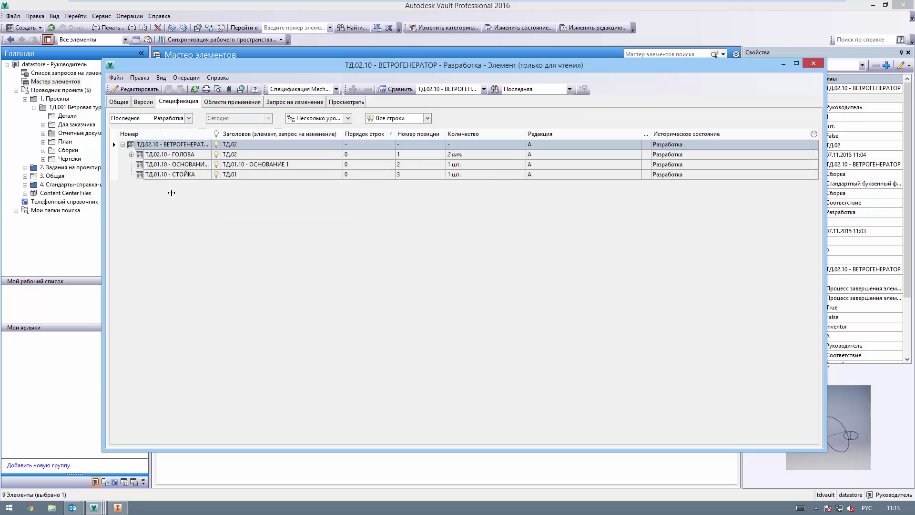
{"action": "left_click", "coordinate": [142, 136]}
{"action": "left_click", "coordinate": [135, 89]}
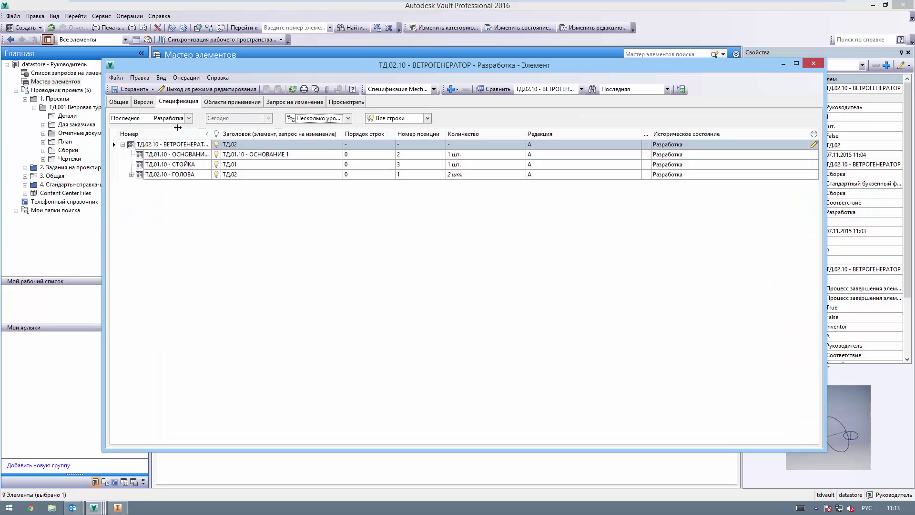
Search the existing items for Бетон and add it as a row to the ВЕТРОГЕНЕРАТОР specification.
{"action": "left_click", "coordinate": [456, 89]}
{"action": "left_click", "coordinate": [456, 112]}
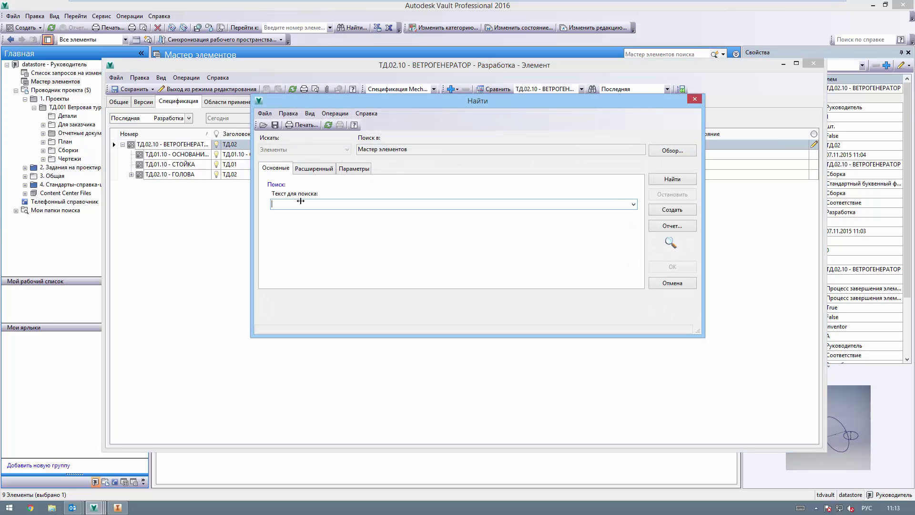
{"action": "left_click", "coordinate": [663, 180]}
{"action": "double_click", "coordinate": [317, 328]}
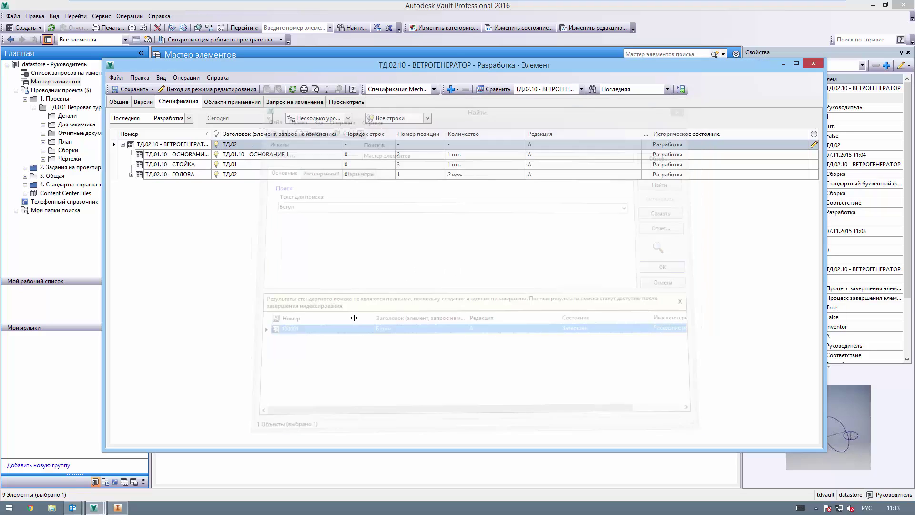
Check the components under the Бетон row and set the quantity of Бетон to 100 литр.
{"action": "left_click", "coordinate": [130, 155]}
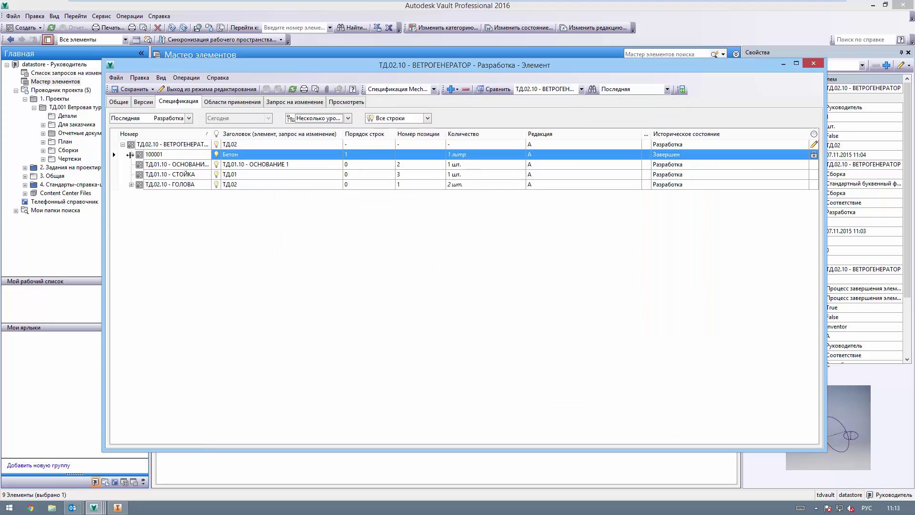
{"action": "left_click", "coordinate": [131, 154]}
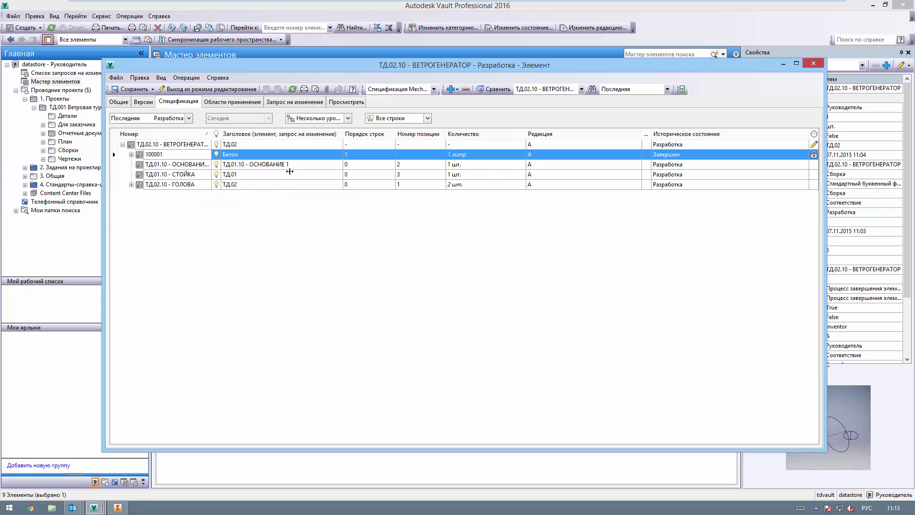
{"action": "left_click", "coordinate": [131, 154]}
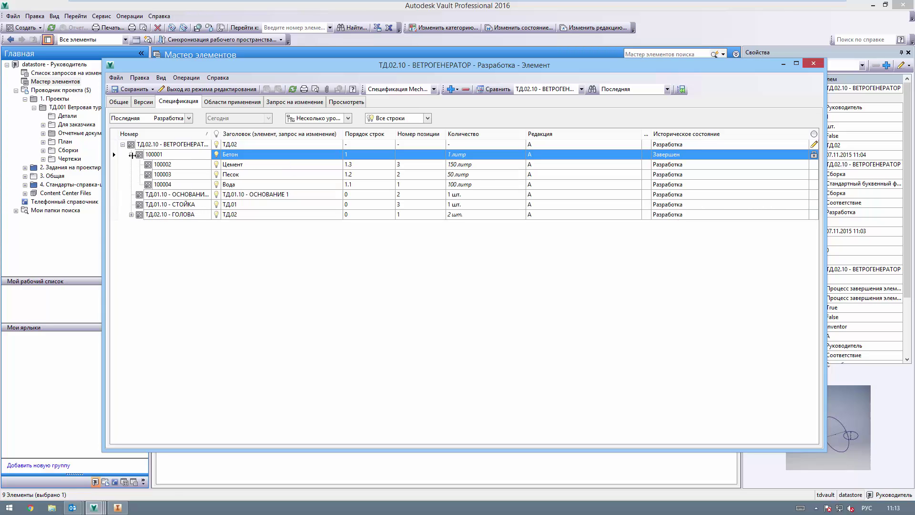
{"action": "left_click", "coordinate": [131, 154]}
{"action": "left_click", "coordinate": [459, 153]}
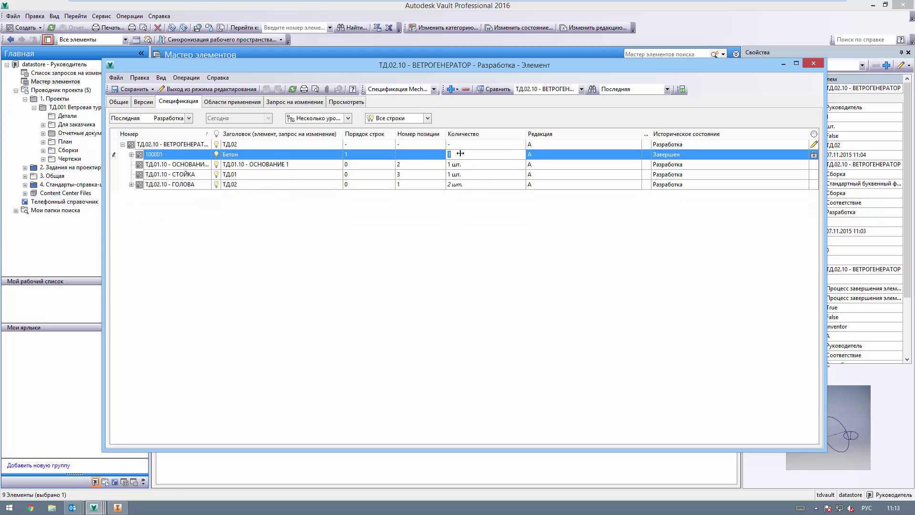
{"action": "type", "text": "100"}
{"action": "left_click", "coordinate": [443, 215]}
Expand the Бетон and ТД.02.10 - ГОЛОВА rows, and enable the two disabled rows under ГОЛОВА.
{"action": "left_click", "coordinate": [131, 155]}
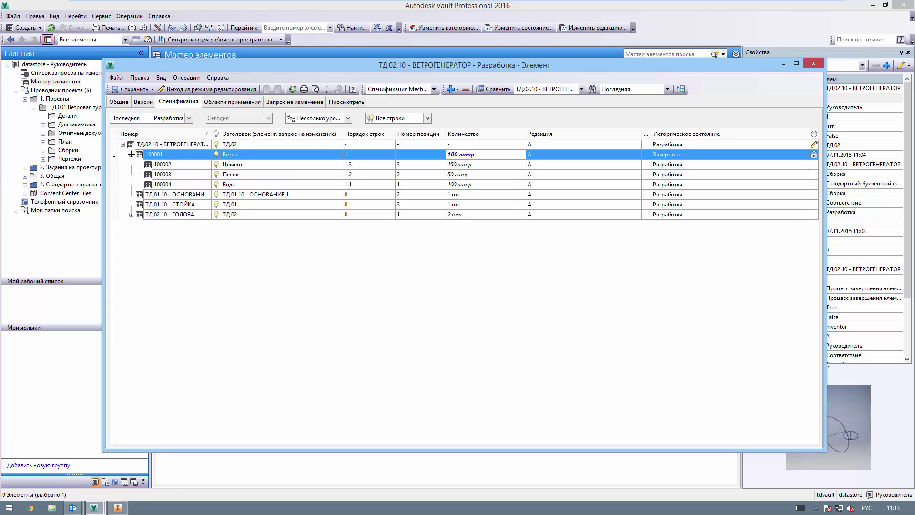
{"action": "left_click", "coordinate": [497, 199]}
{"action": "left_click", "coordinate": [489, 210]}
{"action": "left_click", "coordinate": [480, 203]}
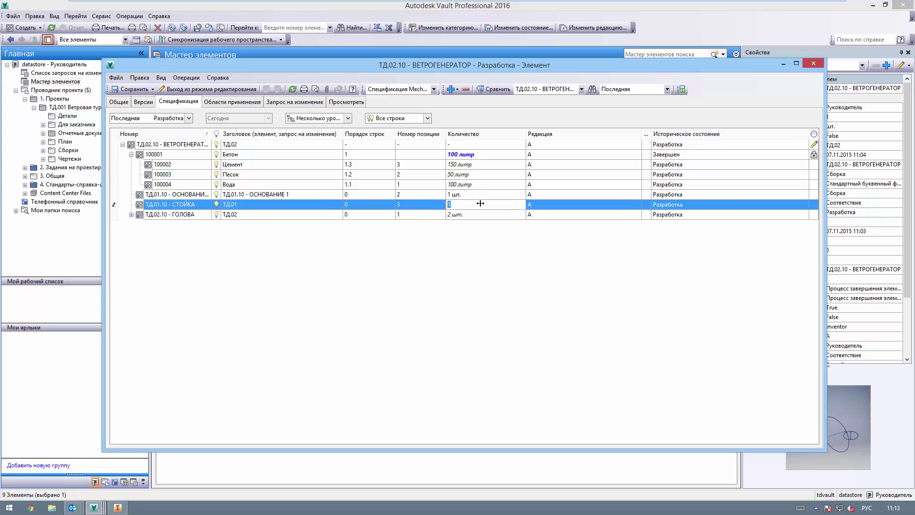
{"action": "left_click", "coordinate": [481, 195]}
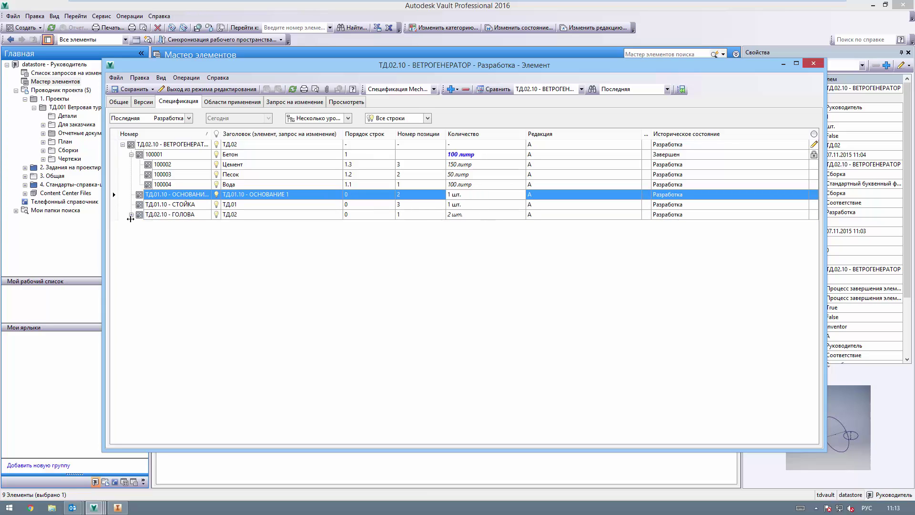
{"action": "left_click", "coordinate": [132, 214]}
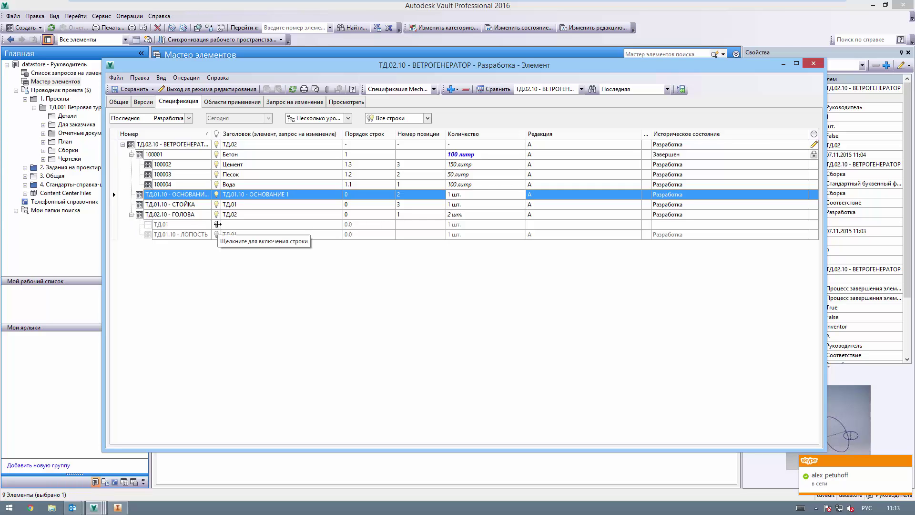
{"action": "left_click", "coordinate": [217, 225]}
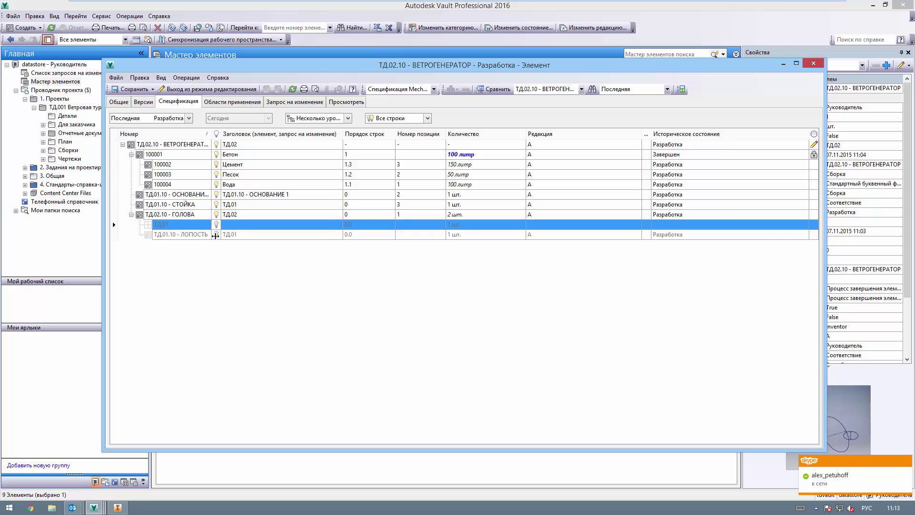
{"action": "left_click", "coordinate": [215, 235]}
Set the quantities to 3 шт. for ТД.01.10 - ЛОПОСТЬ and 1 шт. for ТД.02.10 - ГОЛОВА.
{"action": "left_click", "coordinate": [449, 234]}
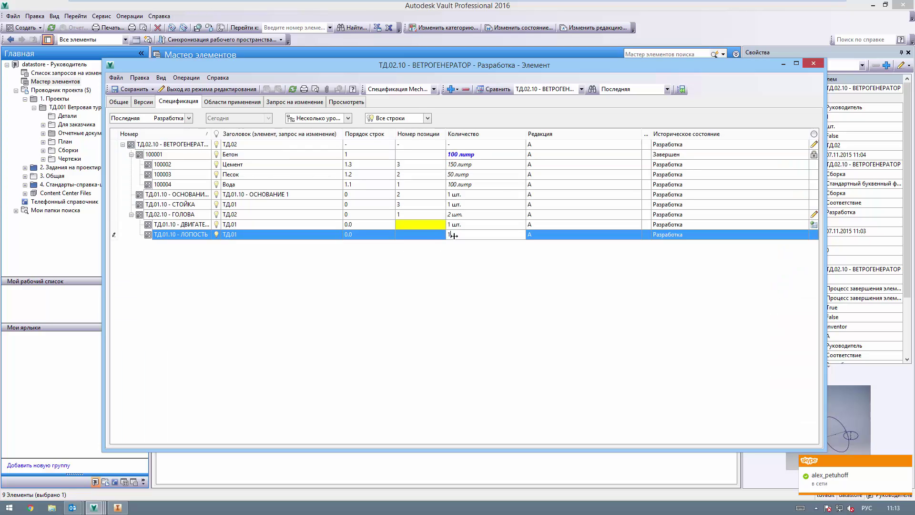
{"action": "type", "text": "3"}
{"action": "key", "text": "Up"}
{"action": "key", "text": "Up"}
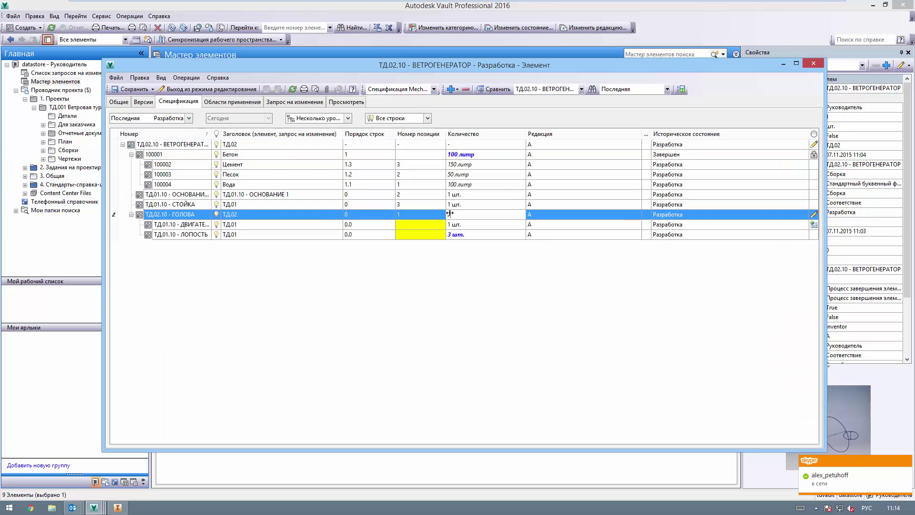
{"action": "type", "text": "1 шт."}
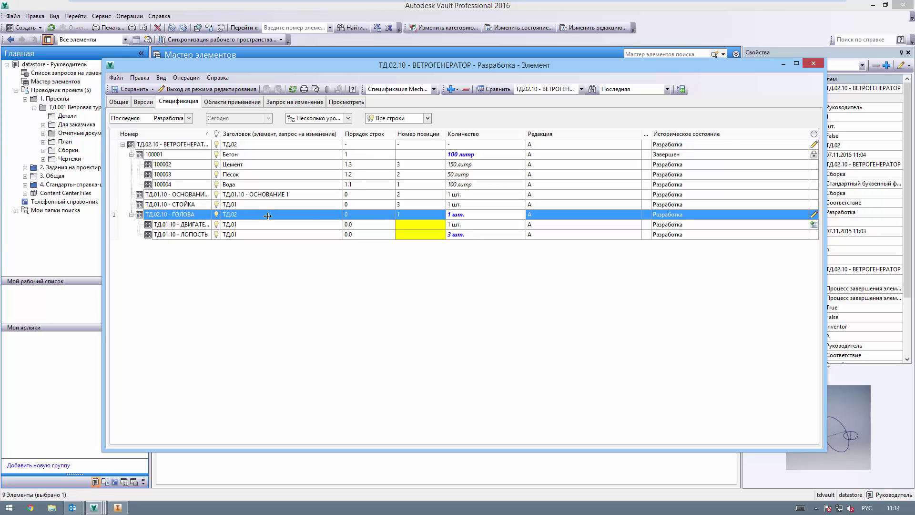
Widen the Номер column, and renumber ТД.01.10 - ОСНОВАНИЕ 1 with the Порядковый scheme, saving the pending specification changes.
{"action": "left_click_drag", "start_coordinate": [211, 136], "coordinate": [233, 136]}
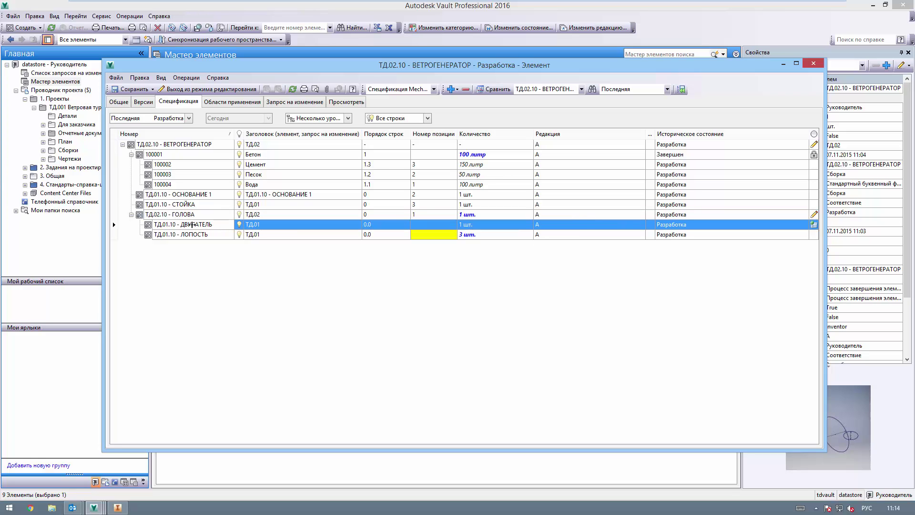
{"action": "key", "text": "Down"}
{"action": "right_click", "coordinate": [167, 194]}
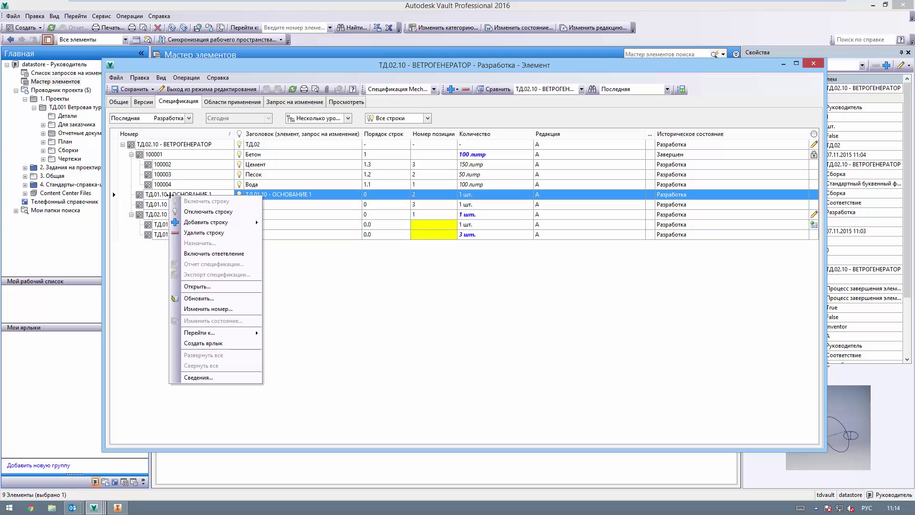
{"action": "left_click", "coordinate": [208, 309]}
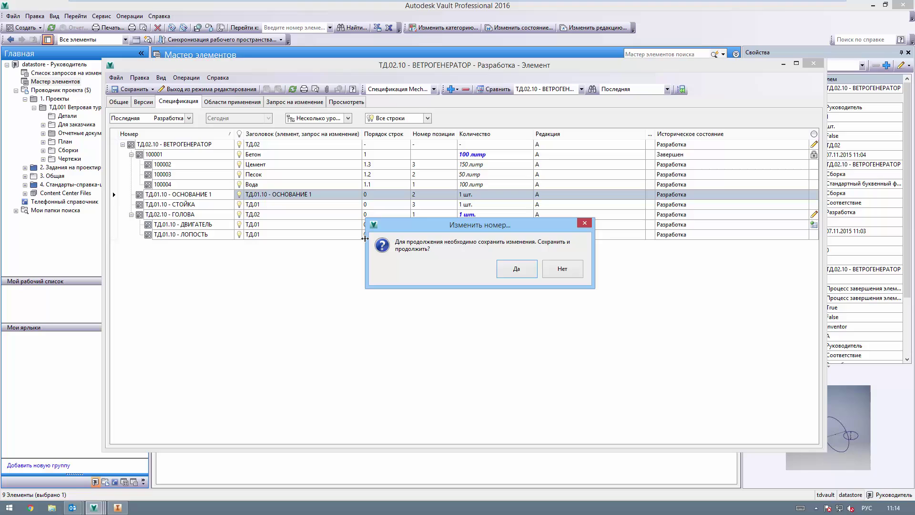
{"action": "left_click", "coordinate": [515, 268]}
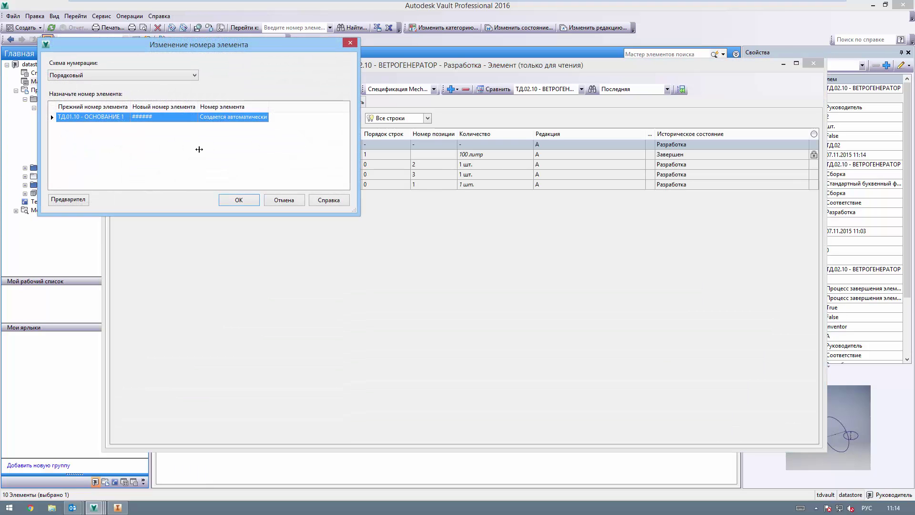
{"action": "left_click", "coordinate": [239, 199]}
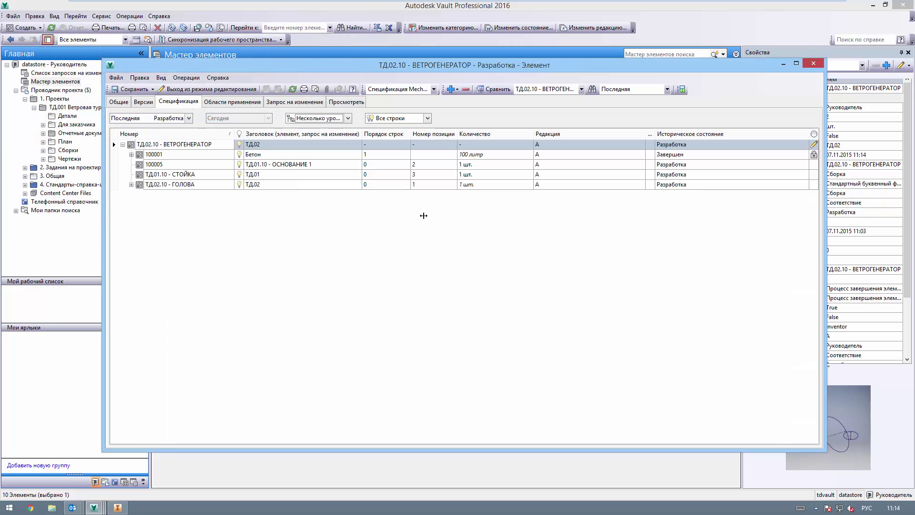
Renumber the ТД.02.10 - ГОЛОВА item with the automatic Порядковый numbering scheme.
{"action": "left_click", "coordinate": [131, 184]}
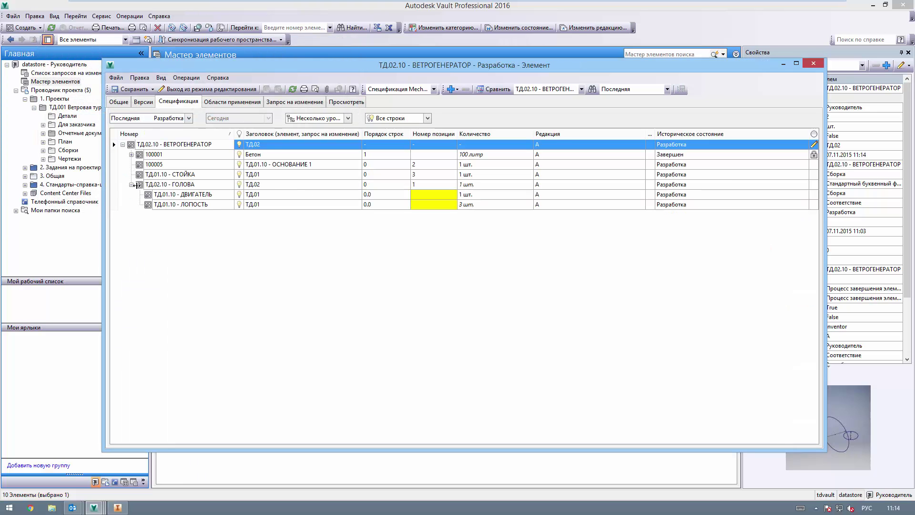
{"action": "left_click", "coordinate": [161, 185]}
{"action": "right_click", "coordinate": [179, 186]}
{"action": "left_click", "coordinate": [321, 272]}
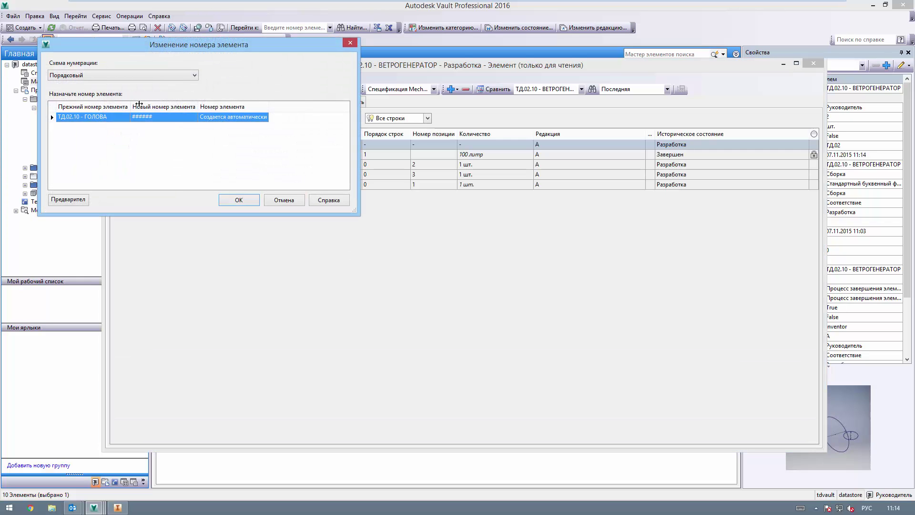
{"action": "left_click", "coordinate": [238, 200]}
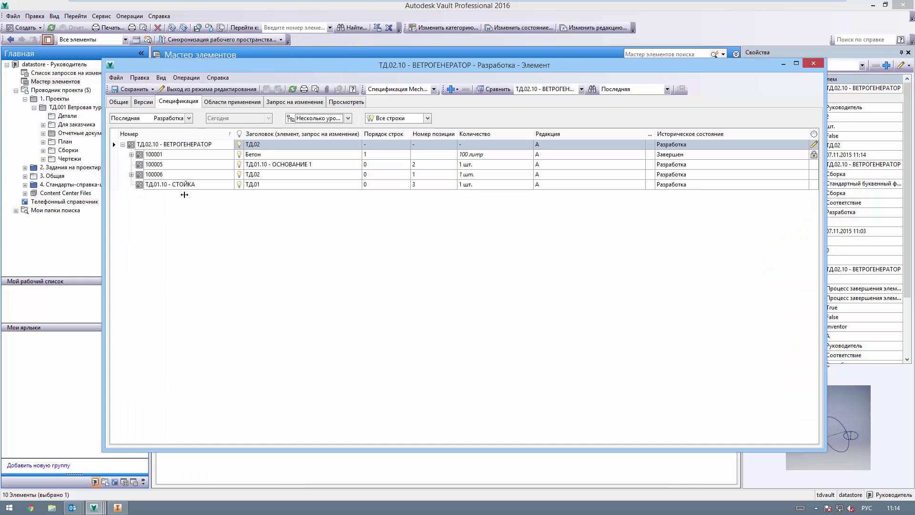
Renumber the ТД.01.10 - СТОЙКА item with the automatic Порядковый numbering scheme.
{"action": "right_click", "coordinate": [157, 184]}
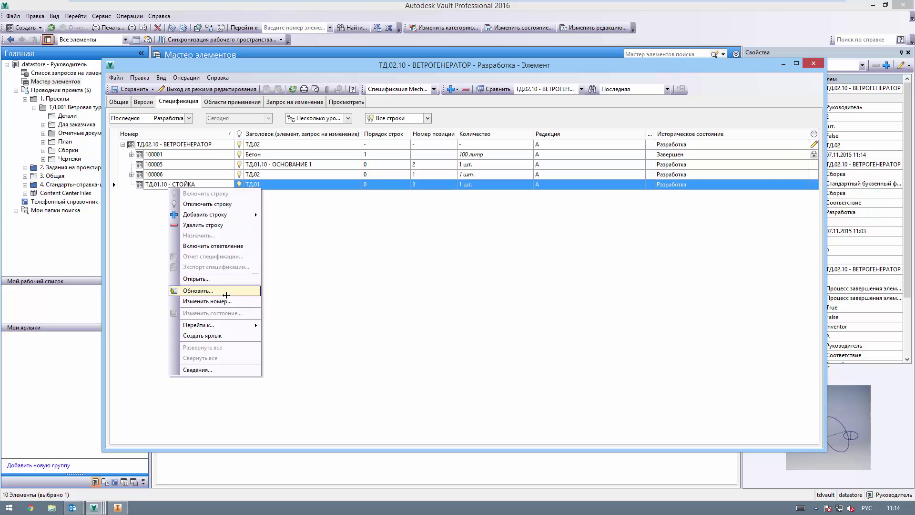
{"action": "left_click", "coordinate": [231, 299]}
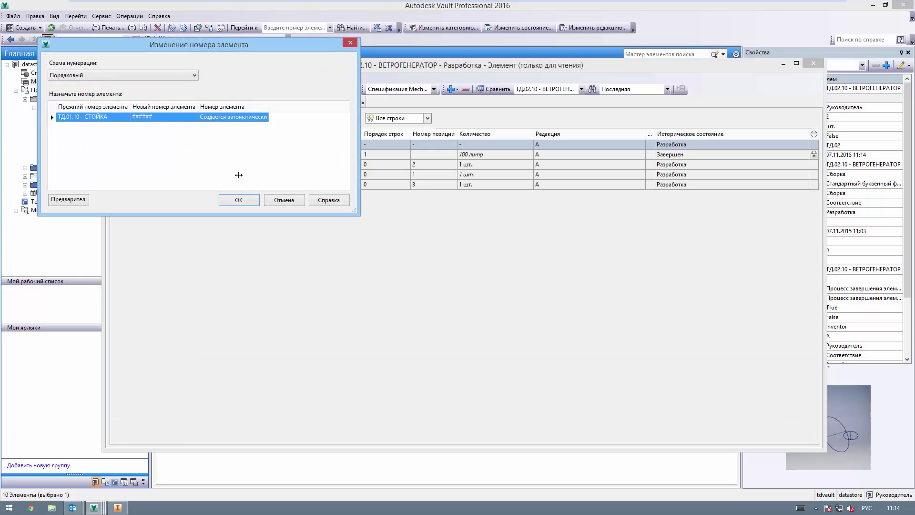
{"action": "left_click", "coordinate": [239, 199]}
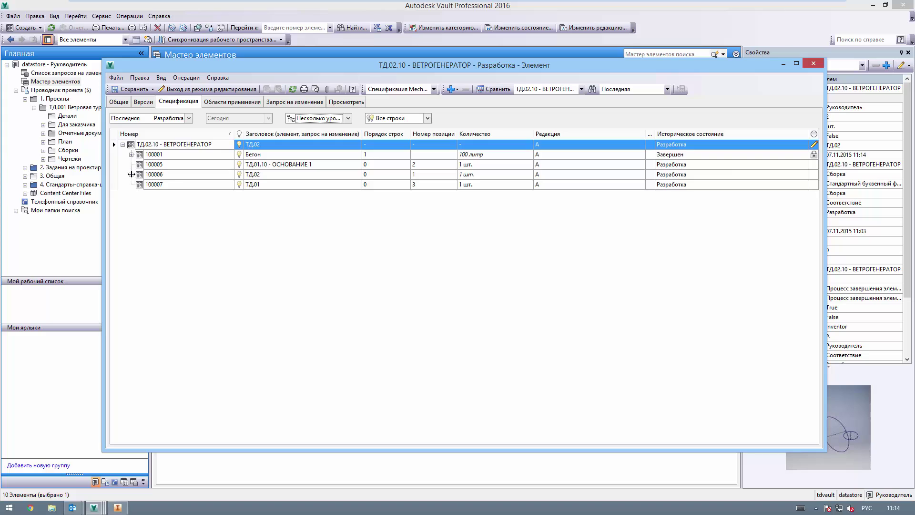
Expand rows 100006 and 100001 and sort the specification by Номер позиции.
{"action": "left_click", "coordinate": [131, 174]}
{"action": "left_click", "coordinate": [131, 155]}
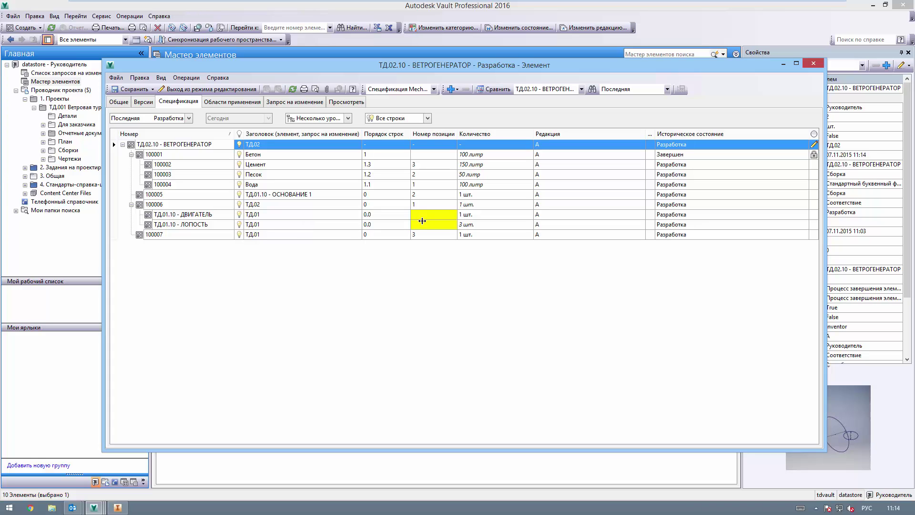
{"action": "left_click", "coordinate": [443, 134]}
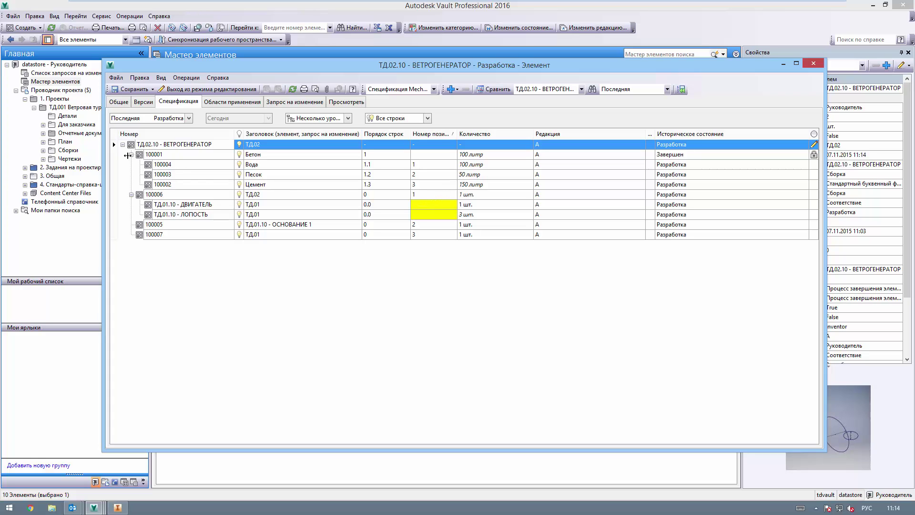
Collapse the Бетон row 100001 and set its position number to 5.
{"action": "left_click", "coordinate": [130, 155]}
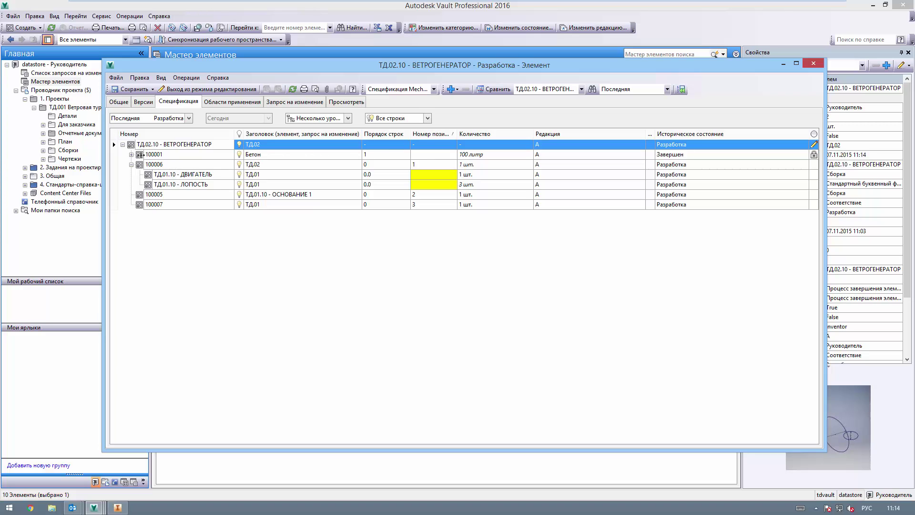
{"action": "left_click", "coordinate": [432, 155]}
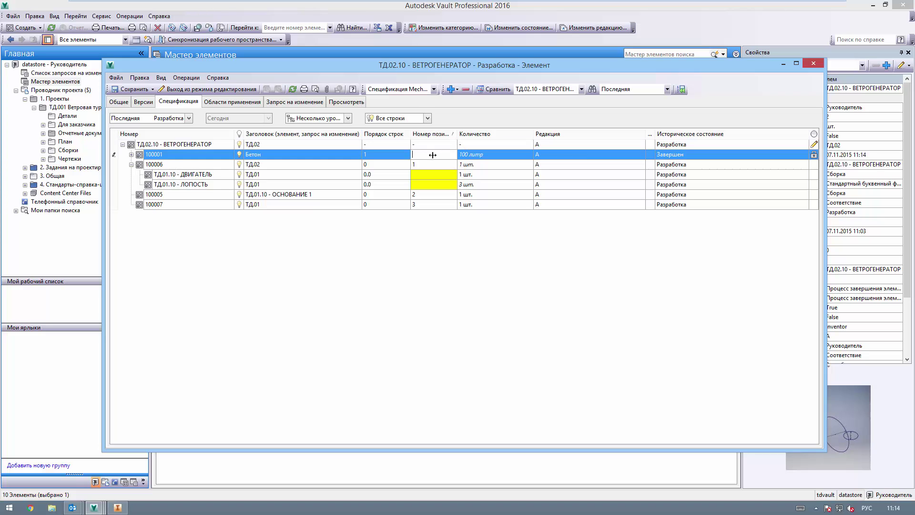
{"action": "type", "text": "5"}
{"action": "key", "text": "Return"}
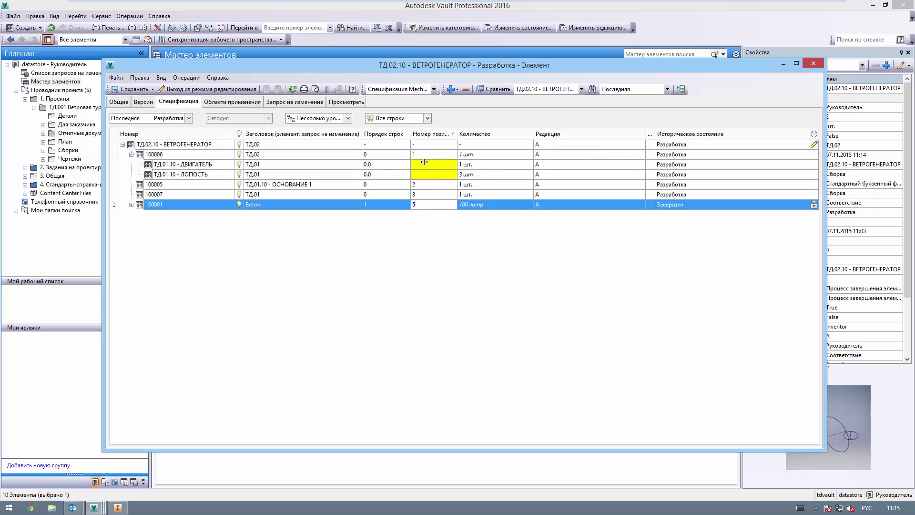
Collapse row 100006, set Бетон's position number to 4, and save the specification.
{"action": "left_click", "coordinate": [131, 154]}
{"action": "left_click", "coordinate": [425, 154]}
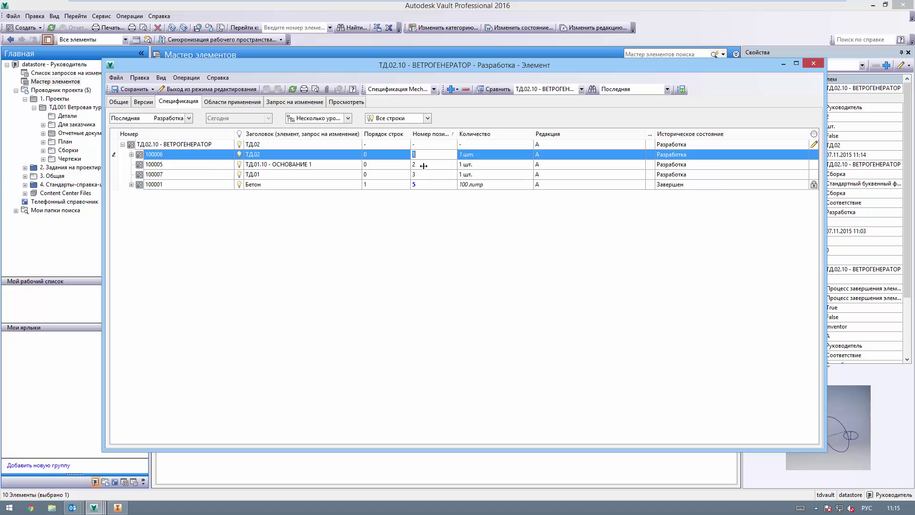
{"action": "left_click", "coordinate": [420, 186]}
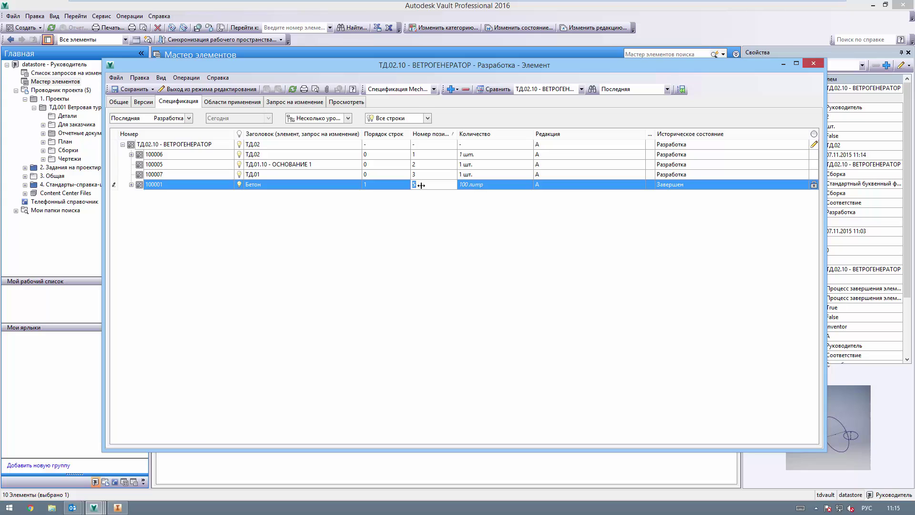
{"action": "type", "text": "4"}
{"action": "left_click", "coordinate": [143, 91]}
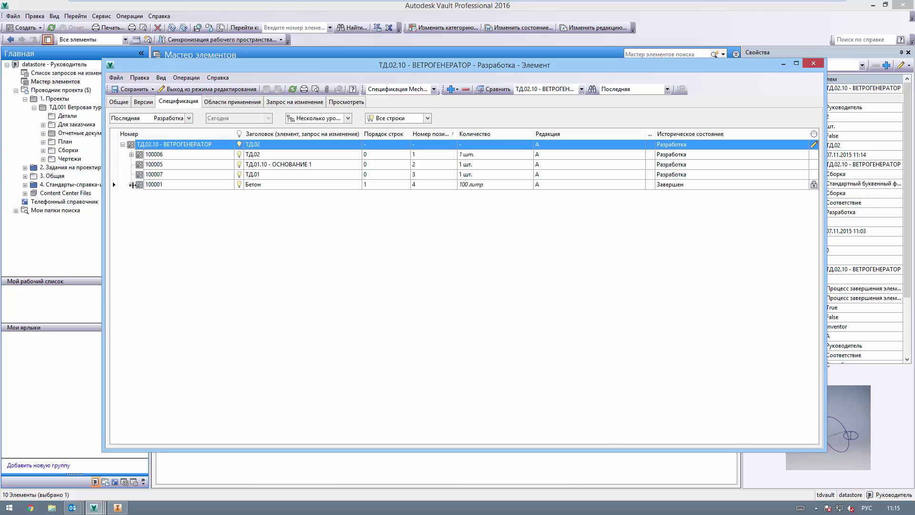
Expand the Бетон row to show its components and slightly narrow the Номер column.
{"action": "left_click", "coordinate": [131, 185]}
{"action": "left_click", "coordinate": [131, 154]}
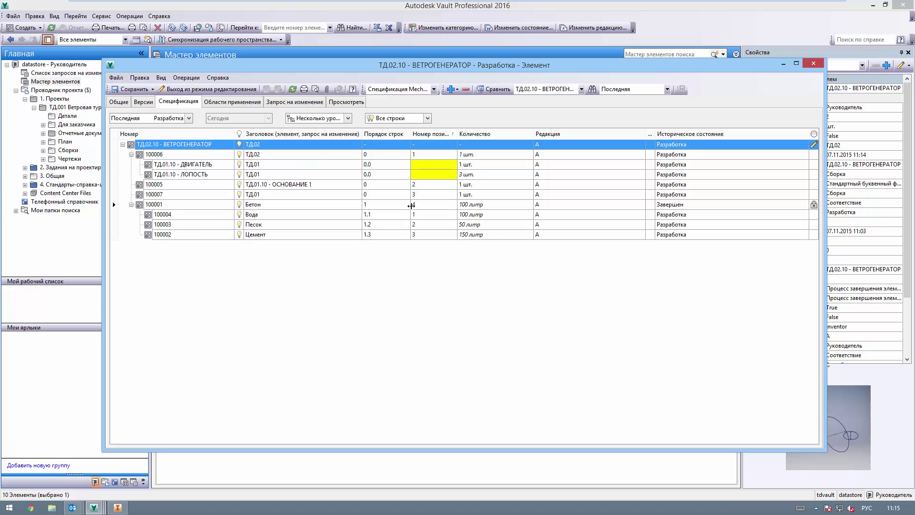
{"action": "left_click", "coordinate": [131, 154]}
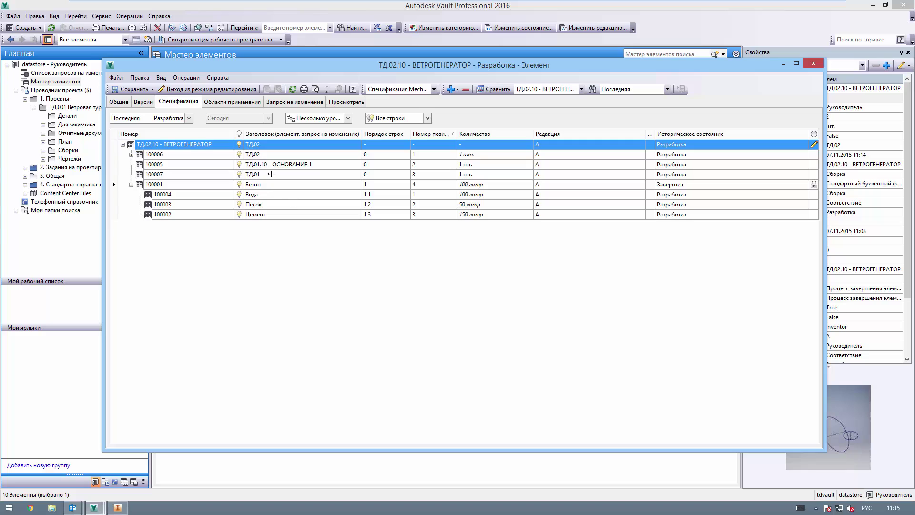
{"action": "left_click_drag", "start_coordinate": [233, 136], "coordinate": [227, 136]}
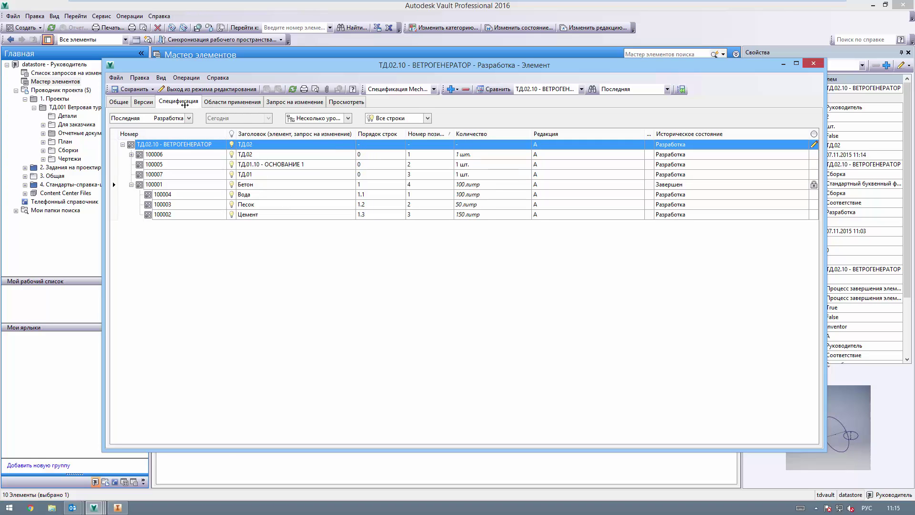
Leave the item's edit mode and select the top-level ТД.02.10 - ВЕТРОГЕНЕРАТОР row.
{"action": "left_click", "coordinate": [267, 145]}
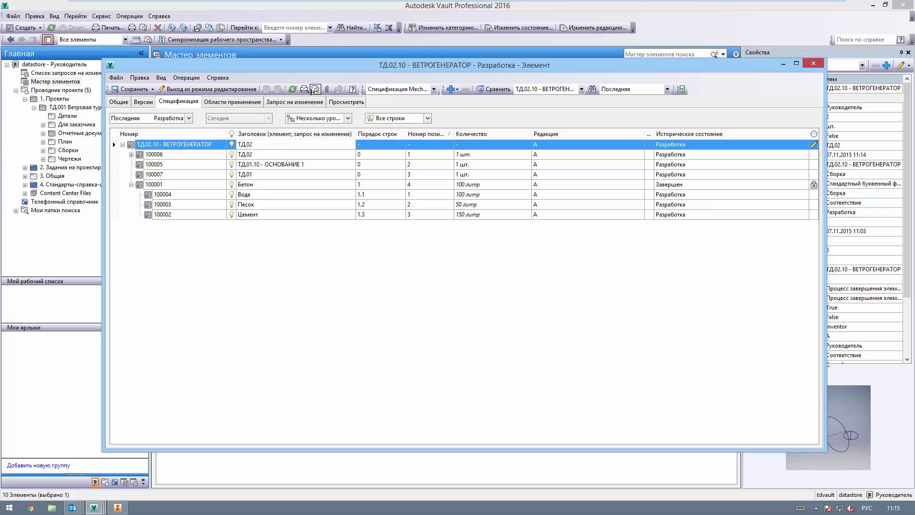
{"action": "left_click", "coordinate": [168, 90]}
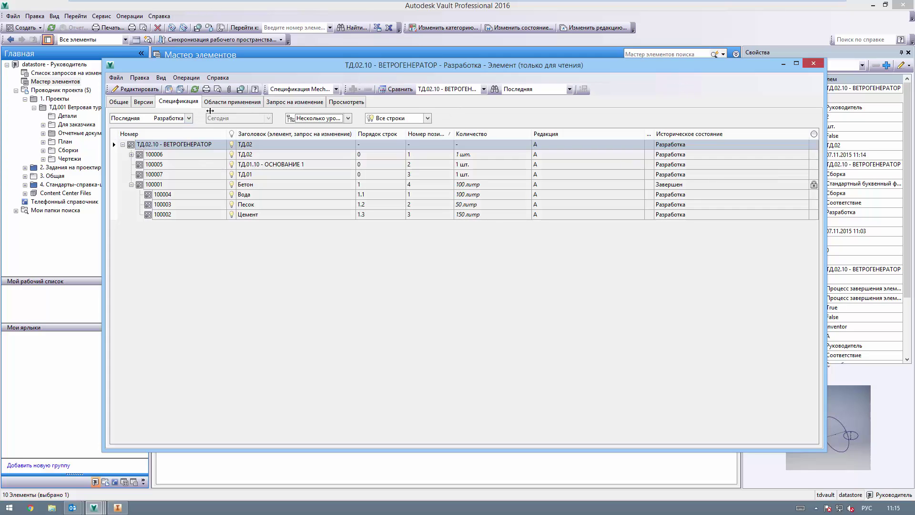
{"action": "left_click", "coordinate": [218, 144]}
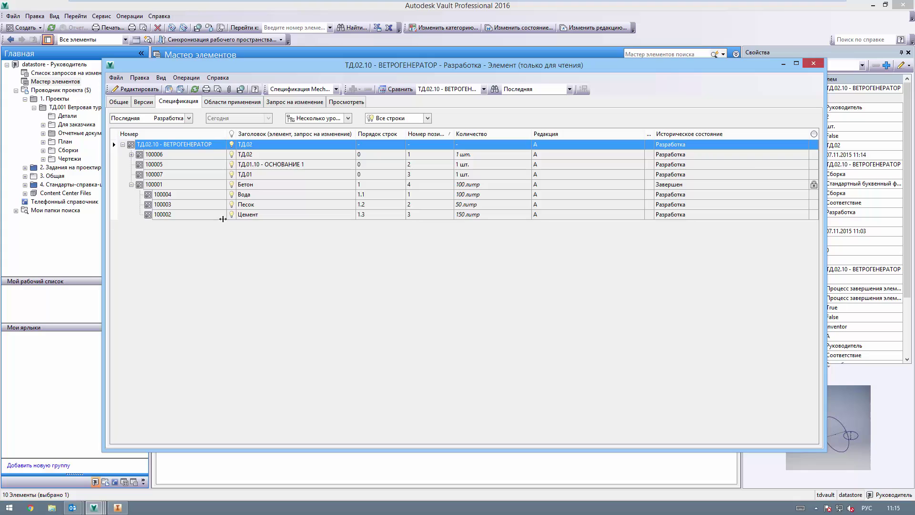
Generate a report from the Item Detail.rdlc template, view it, and close the preview.
{"action": "left_click", "coordinate": [169, 89]}
{"action": "left_click_drag", "start_coordinate": [449, 162], "coordinate": [378, 90]}
{"action": "left_click", "coordinate": [448, 163]}
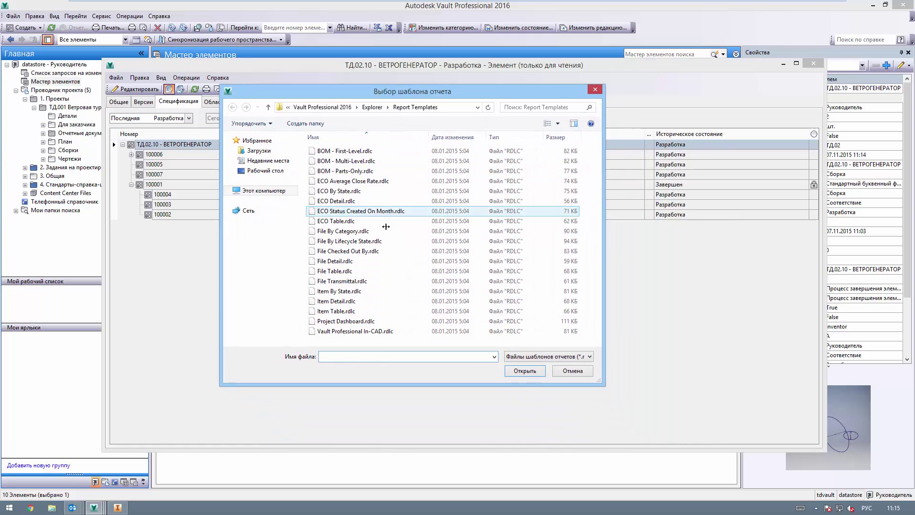
{"action": "left_click", "coordinate": [352, 250]}
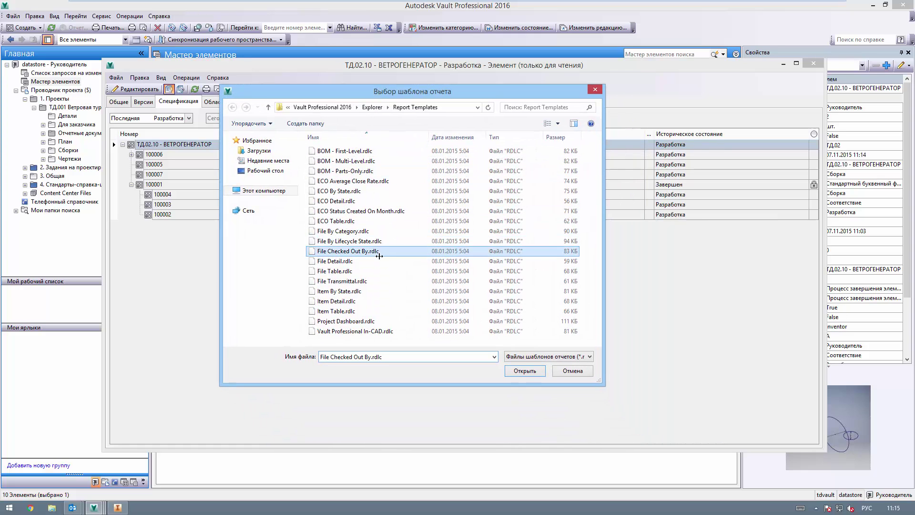
{"action": "left_click", "coordinate": [364, 310]}
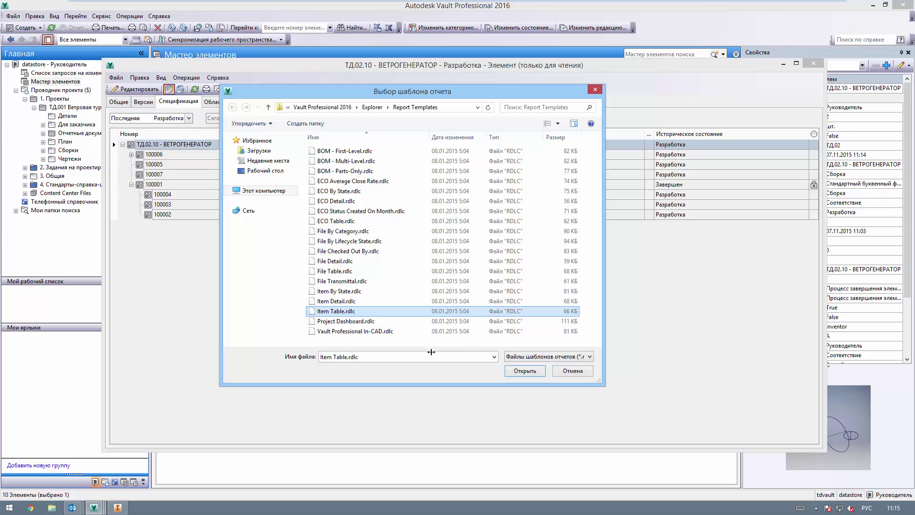
{"action": "left_click", "coordinate": [365, 300]}
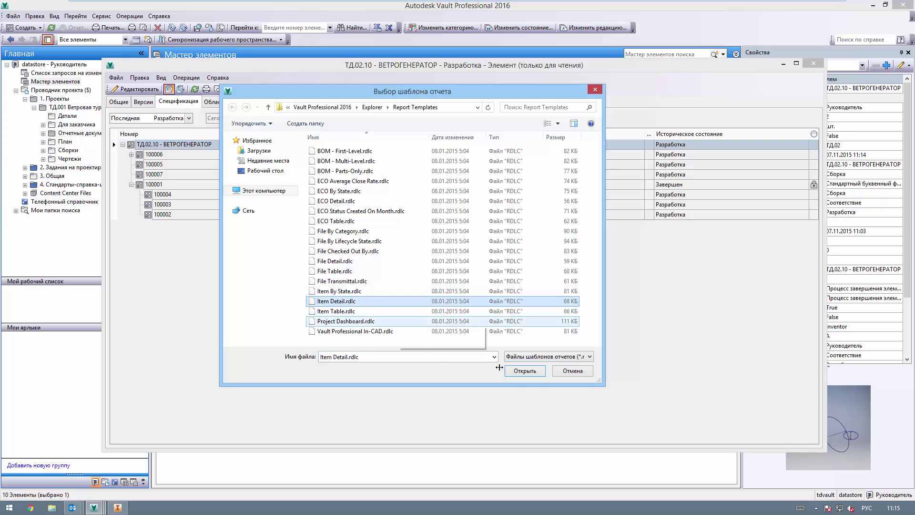
{"action": "left_click", "coordinate": [526, 371]}
{"action": "left_click", "coordinate": [382, 191]}
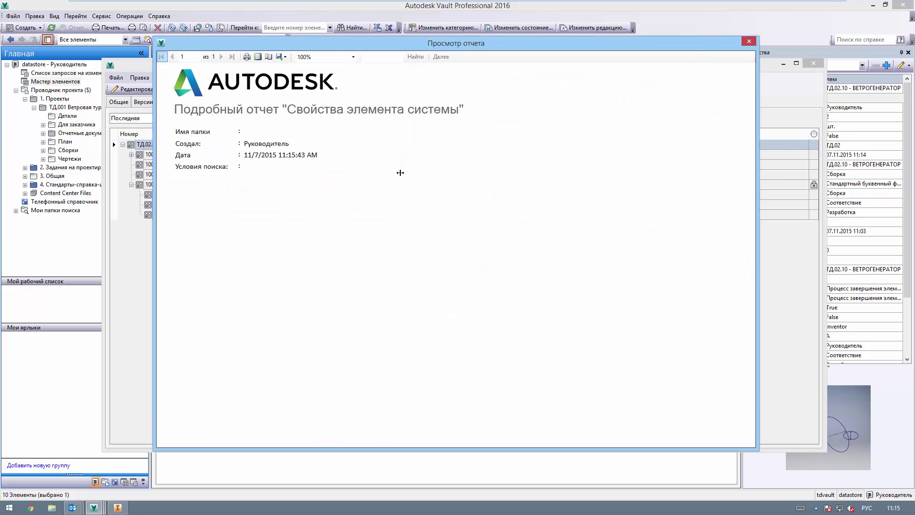
{"action": "left_click", "coordinate": [746, 40]}
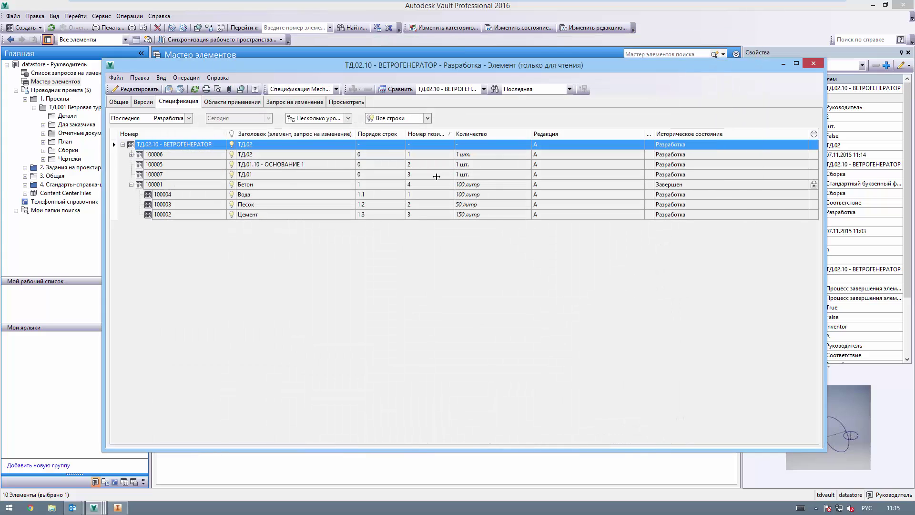
Generate a report from the BOM - Multi-Level.rdlc template, review its rows, and close the preview.
{"action": "left_click", "coordinate": [169, 89]}
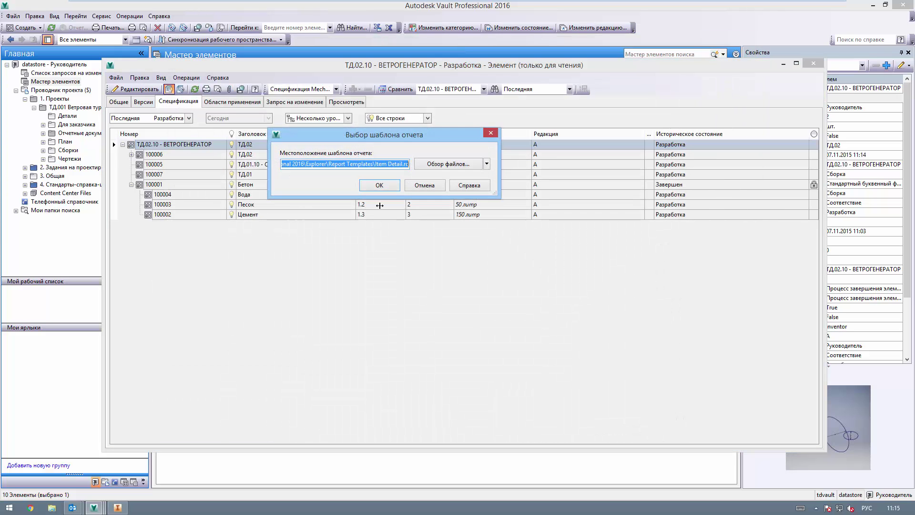
{"action": "left_click", "coordinate": [430, 164]}
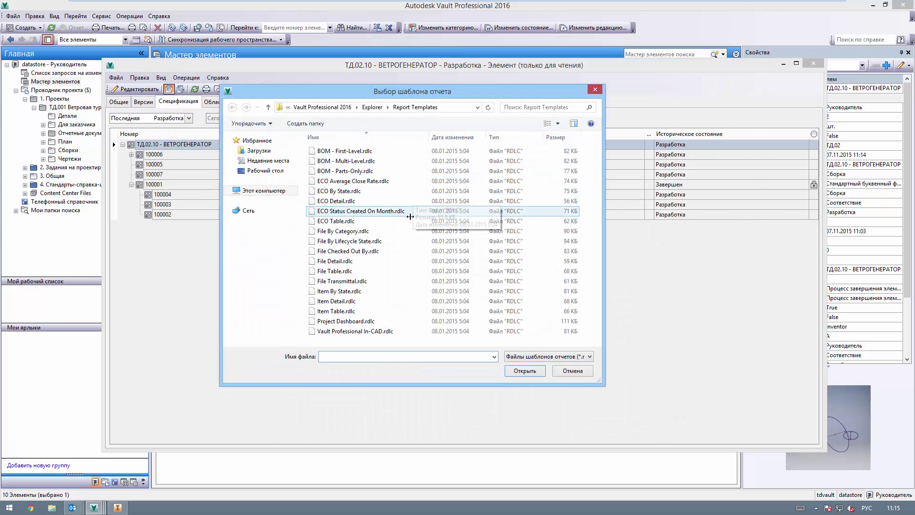
{"action": "left_click", "coordinate": [368, 161]}
{"action": "key", "text": "Return"}
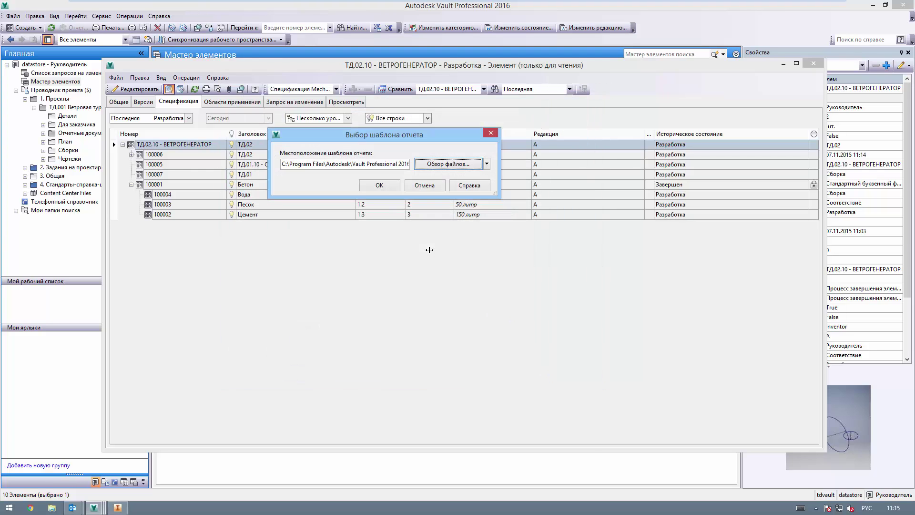
{"action": "left_click", "coordinate": [377, 183]}
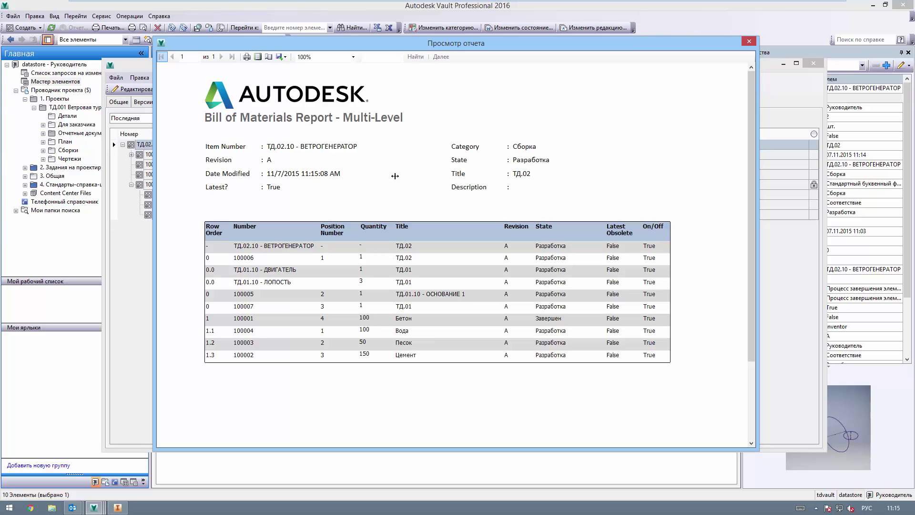
{"action": "scroll", "coordinate": [415, 217], "scroll_direction": "down", "scroll_amount": 5}
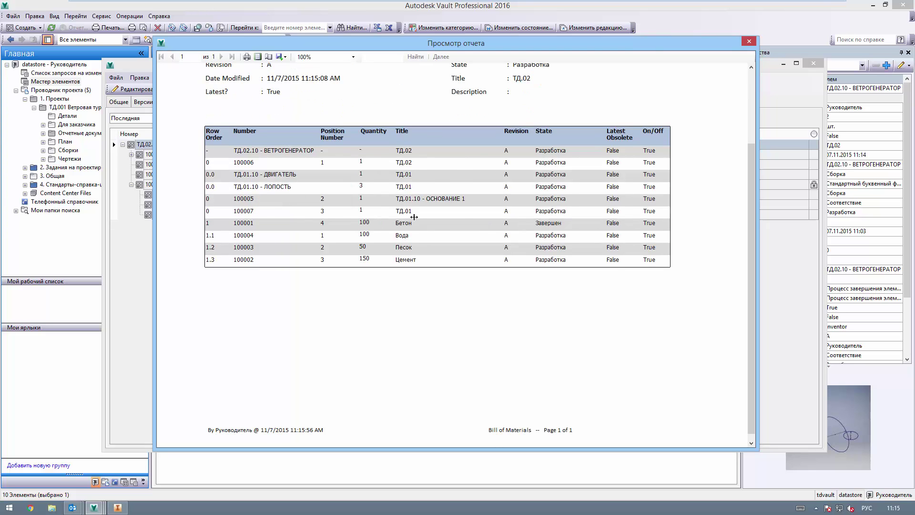
{"action": "scroll", "coordinate": [414, 221], "scroll_direction": "up", "scroll_amount": 5}
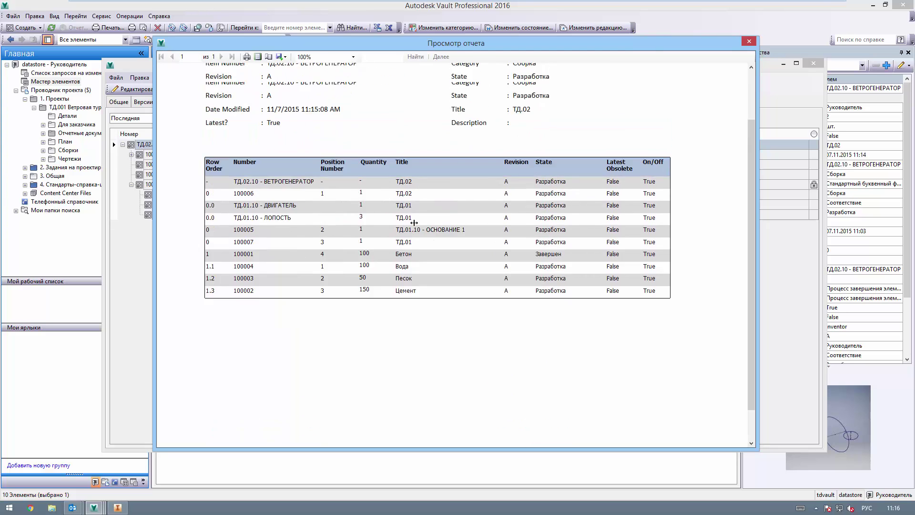
{"action": "left_click", "coordinate": [749, 41]}
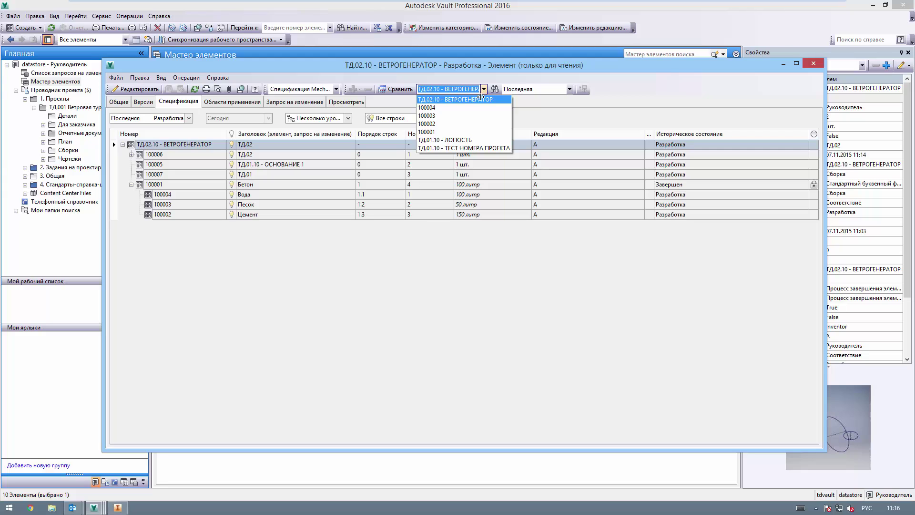
Try to compare the ВЕТРОГЕНЕРАТОР specification with item 100001, and leave comparison mode.
{"action": "left_click", "coordinate": [400, 90]}
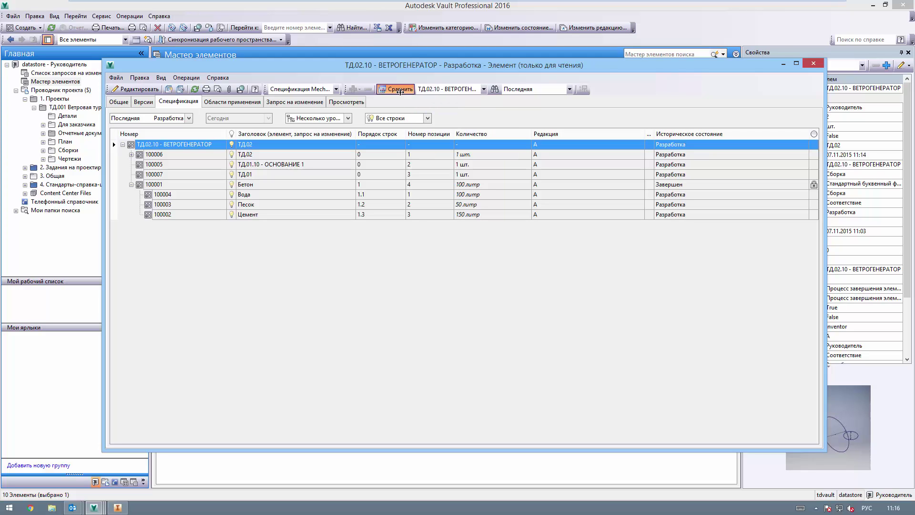
{"action": "left_click", "coordinate": [475, 92]}
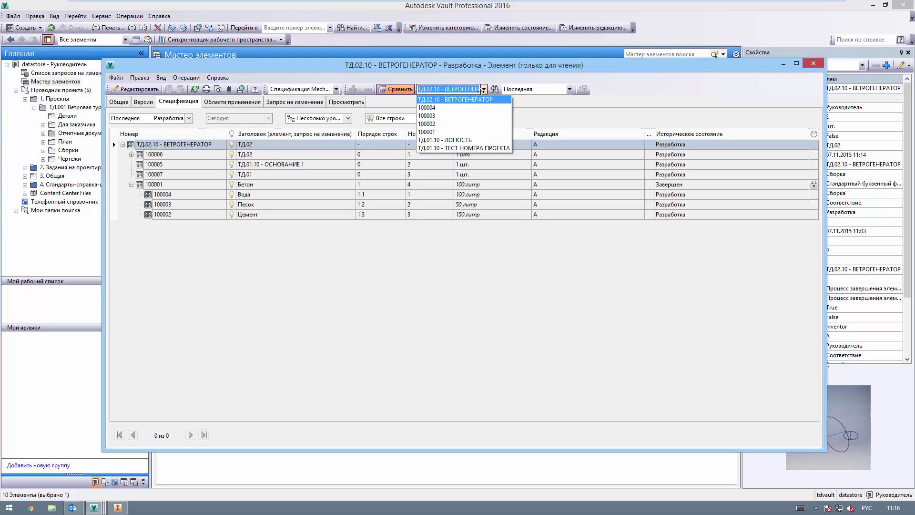
{"action": "left_click", "coordinate": [451, 132]}
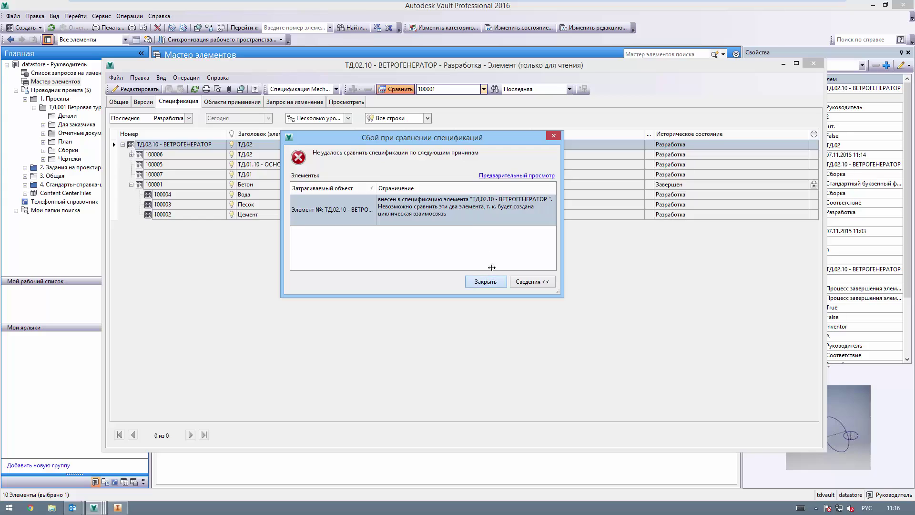
{"action": "left_click", "coordinate": [486, 281]}
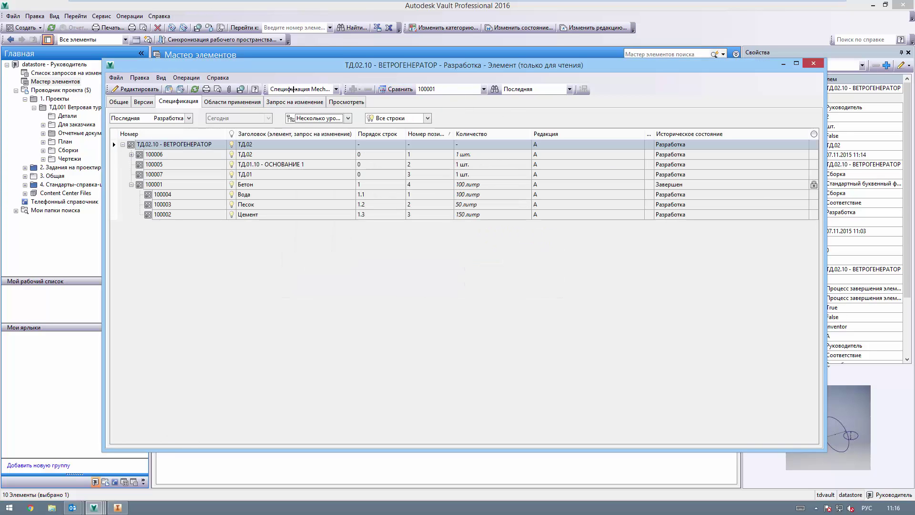
Start exporting the item specification, widening the export wizard, and exclude ТД.01.10 - ЛОПОСТЬ from the exported items.
{"action": "left_click", "coordinate": [180, 89]}
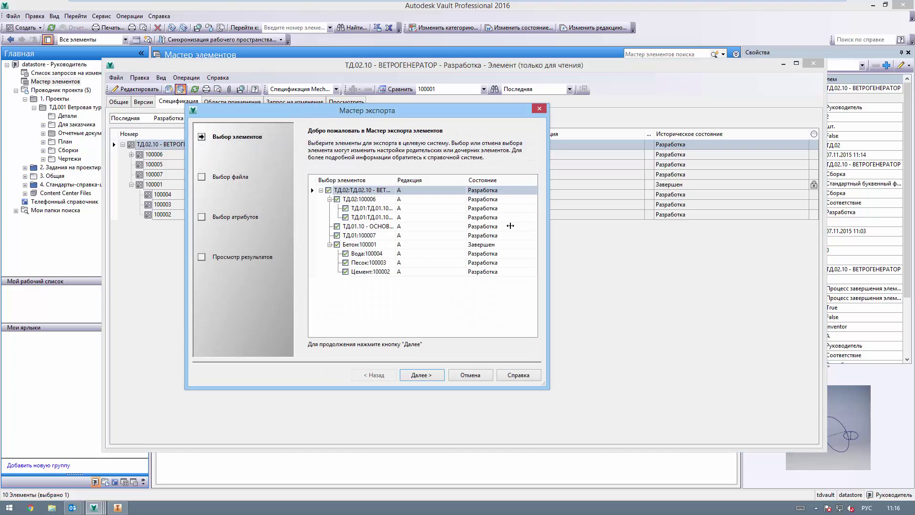
{"action": "left_click_drag", "start_coordinate": [549, 229], "coordinate": [724, 224]}
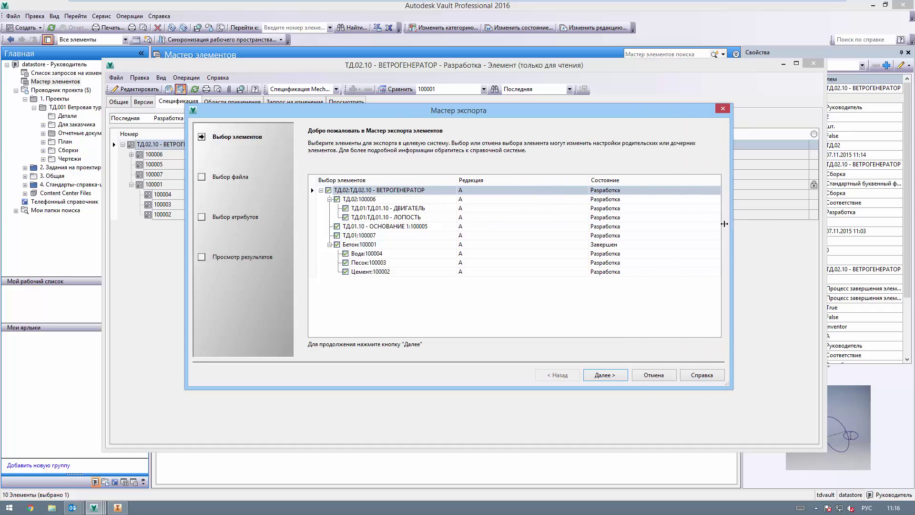
{"action": "left_click_drag", "start_coordinate": [456, 179], "coordinate": [448, 180]}
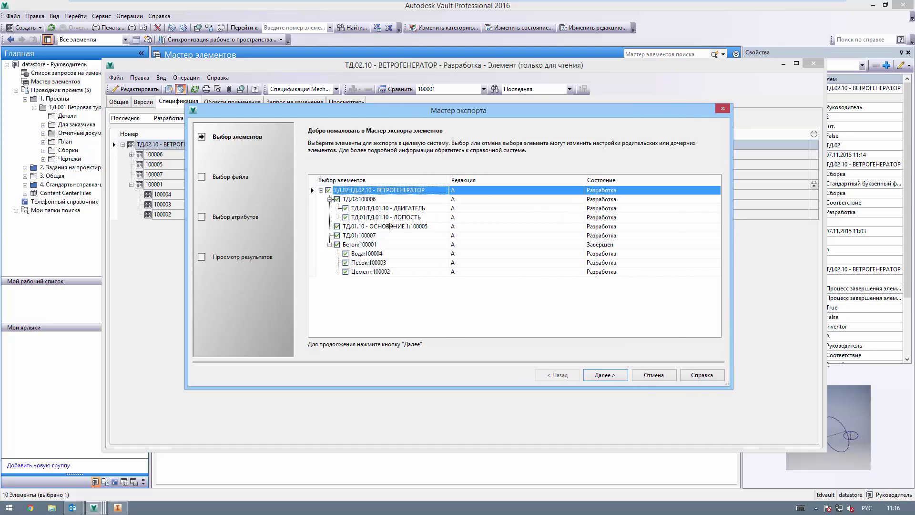
{"action": "left_click", "coordinate": [348, 217]}
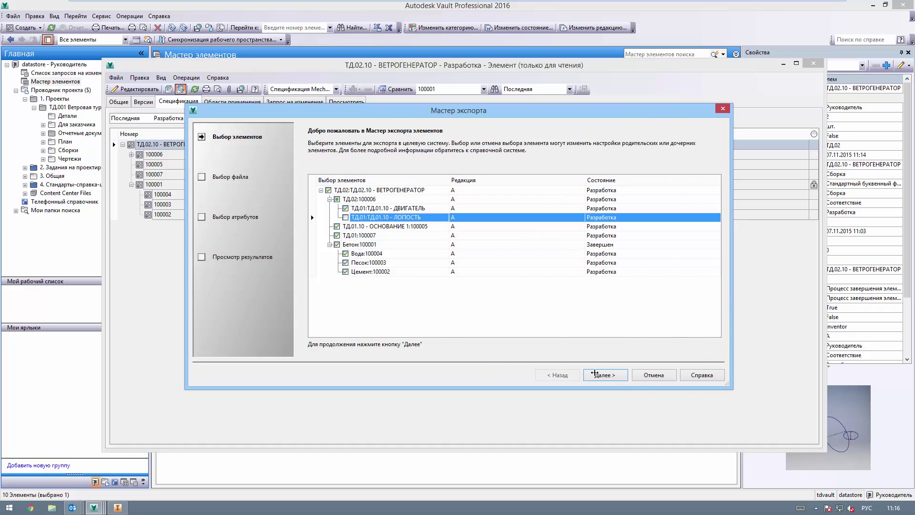
Set the CSV export's specification indicator to Родительский элемент and enter an export file name beginning with Сп.
{"action": "left_click", "coordinate": [604, 374]}
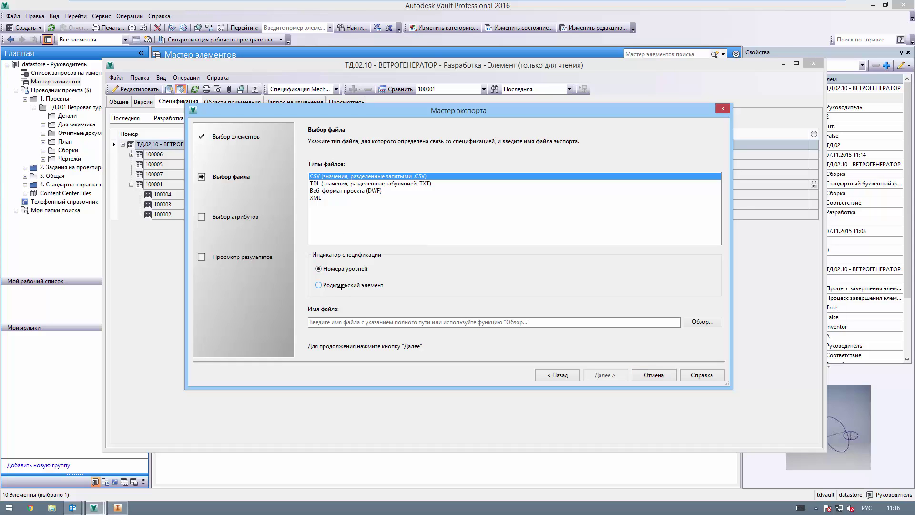
{"action": "left_click", "coordinate": [346, 323]}
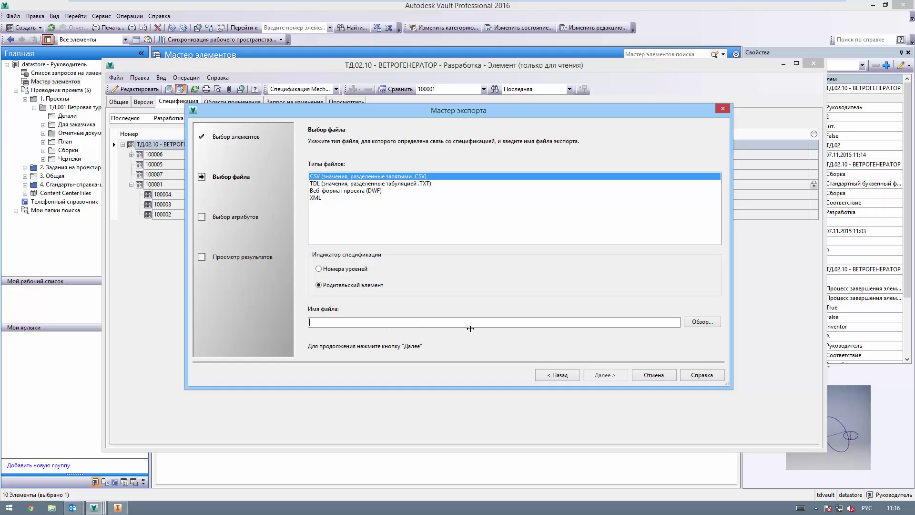
{"action": "type", "text": "Сп"}
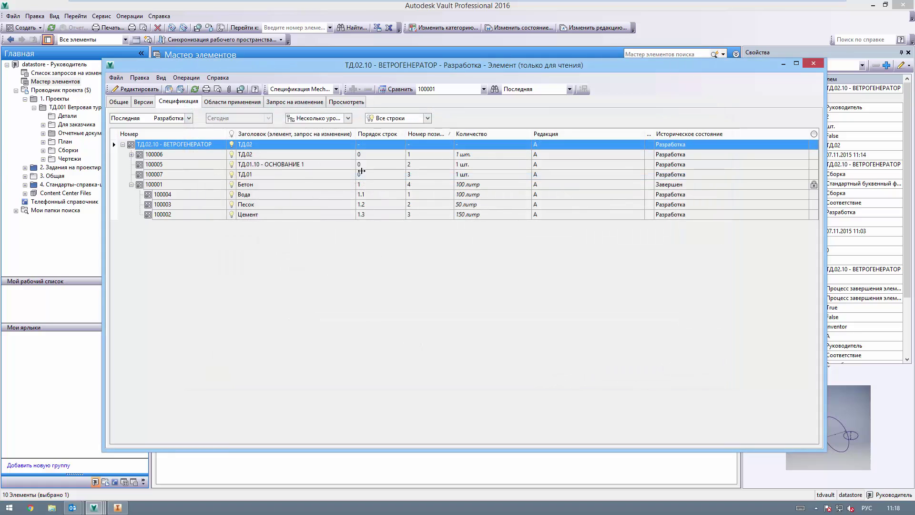
Review where the ВЕТРОГЕНЕРАТОР item is used, widening the number column, and check its list of change requests.
{"action": "left_click", "coordinate": [232, 102]}
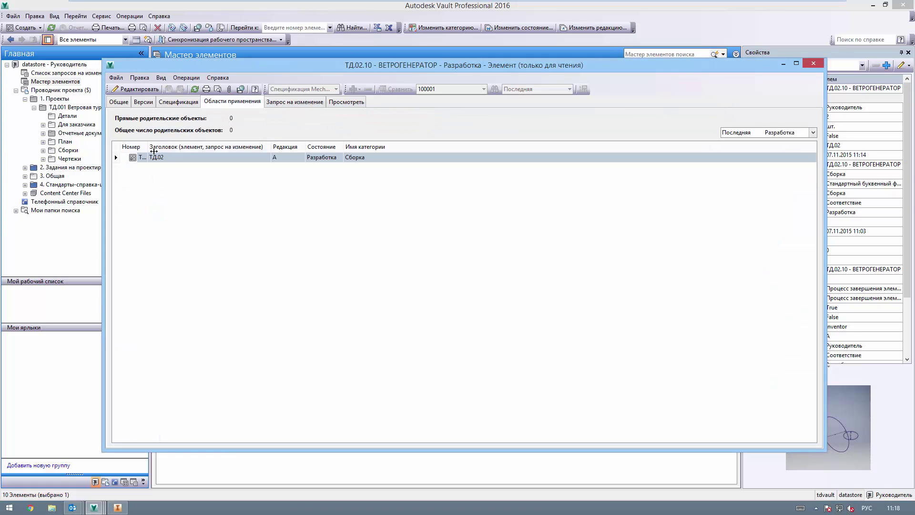
{"action": "left_click_drag", "start_coordinate": [149, 146], "coordinate": [227, 146]}
{"action": "left_click", "coordinate": [281, 102]}
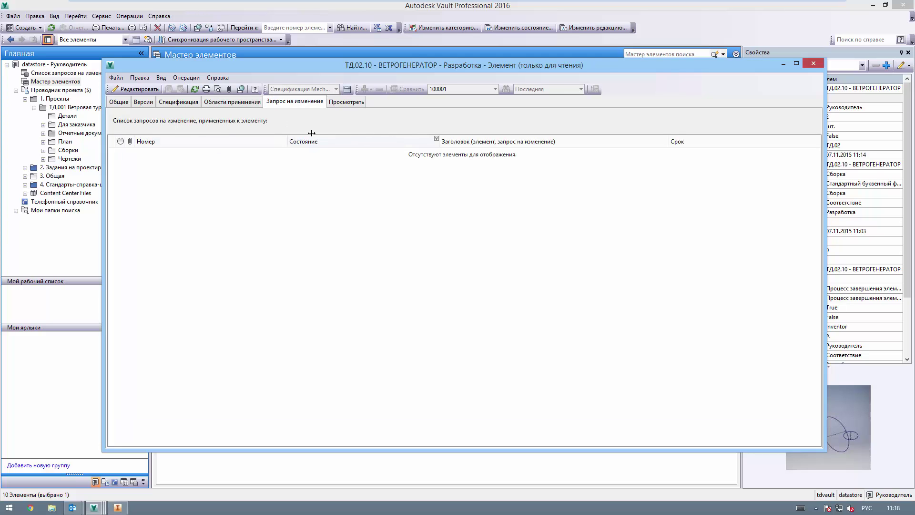
Open the file package settings for the ВЕТРОГЕНЕРАТОР item and widen the columns to read file names, states and vault paths.
{"action": "left_click", "coordinate": [241, 89]}
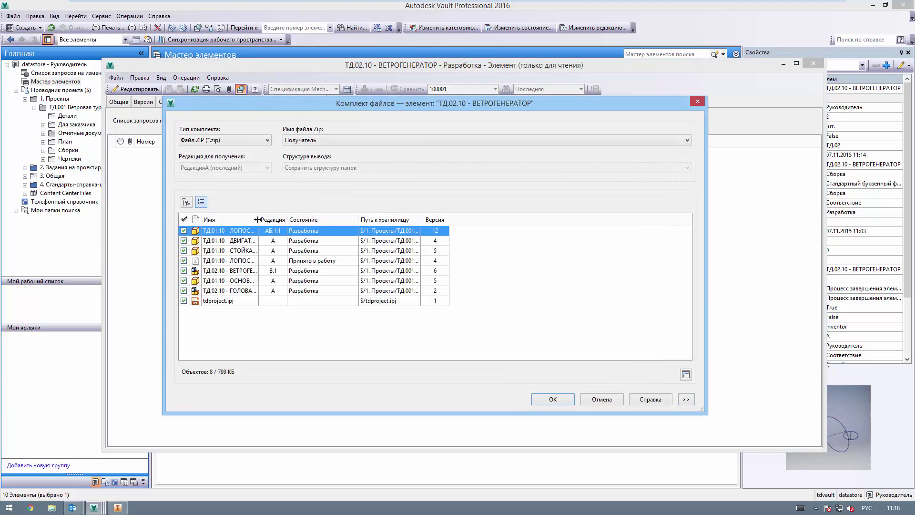
{"action": "double_click", "coordinate": [259, 219]}
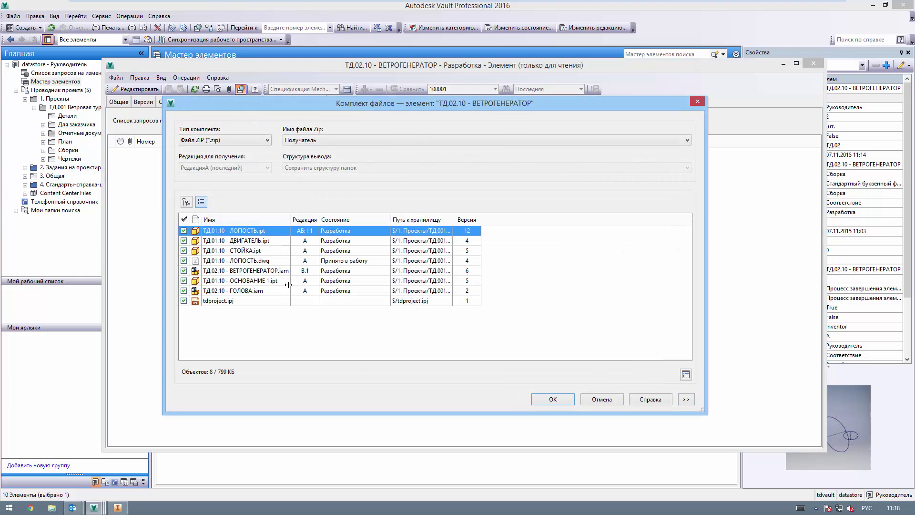
{"action": "double_click", "coordinate": [319, 219]}
{"action": "left_click_drag", "start_coordinate": [319, 219], "coordinate": [382, 220]}
{"action": "double_click", "coordinate": [395, 220]}
{"action": "double_click", "coordinate": [445, 218]}
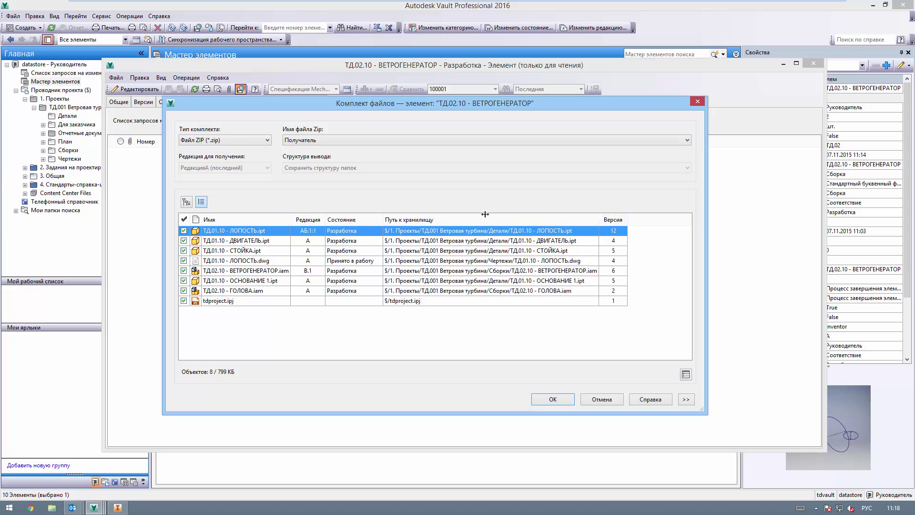
Try to package the item's files as a ZIP archive in Папка для установки despite incompatible data, and cancel the save.
{"action": "left_click", "coordinate": [252, 143]}
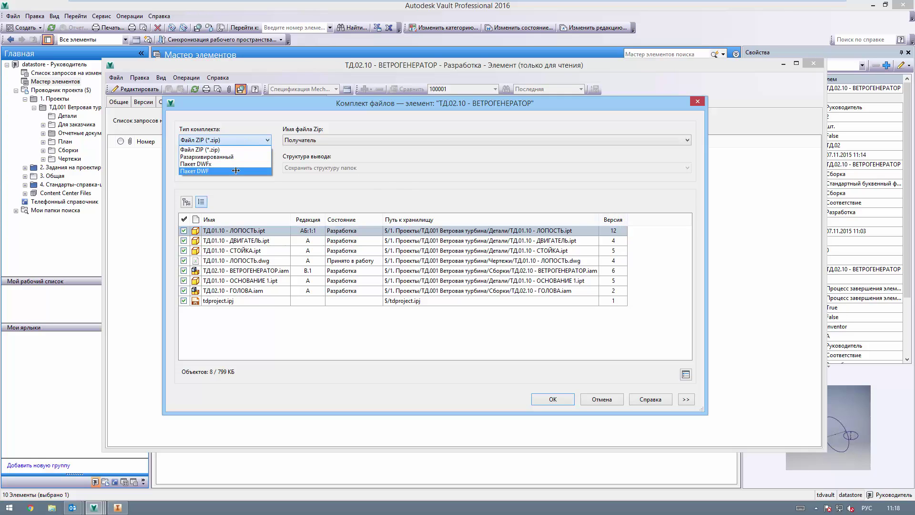
{"action": "left_click", "coordinate": [239, 144]}
{"action": "left_click", "coordinate": [312, 139]}
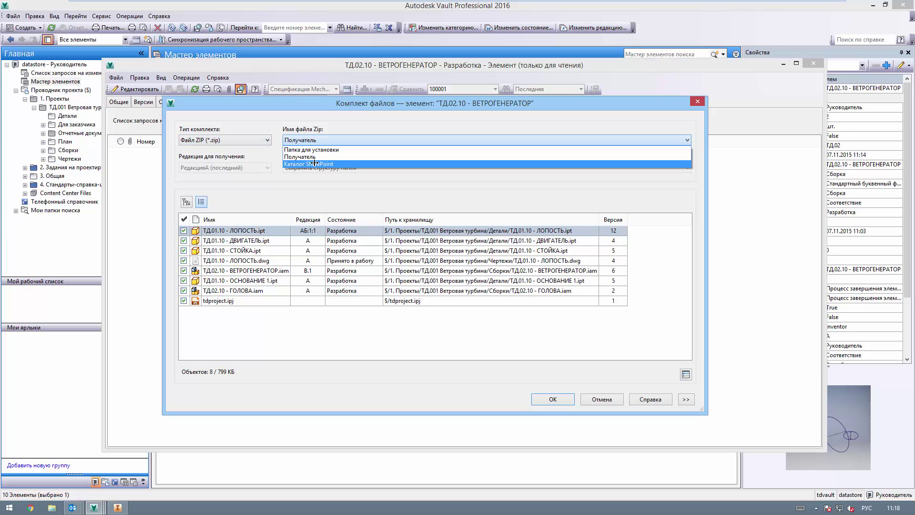
{"action": "left_click", "coordinate": [315, 149]}
{"action": "left_click", "coordinate": [563, 399]}
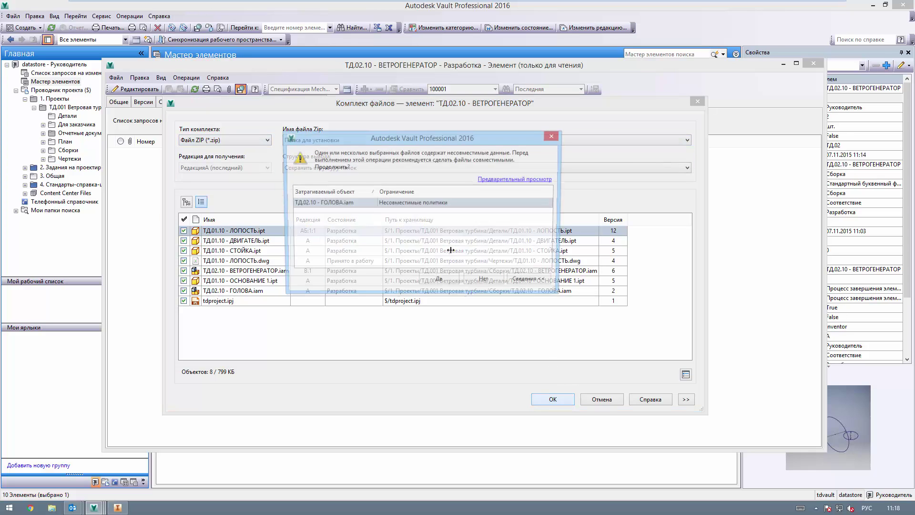
{"action": "left_click", "coordinate": [439, 280]}
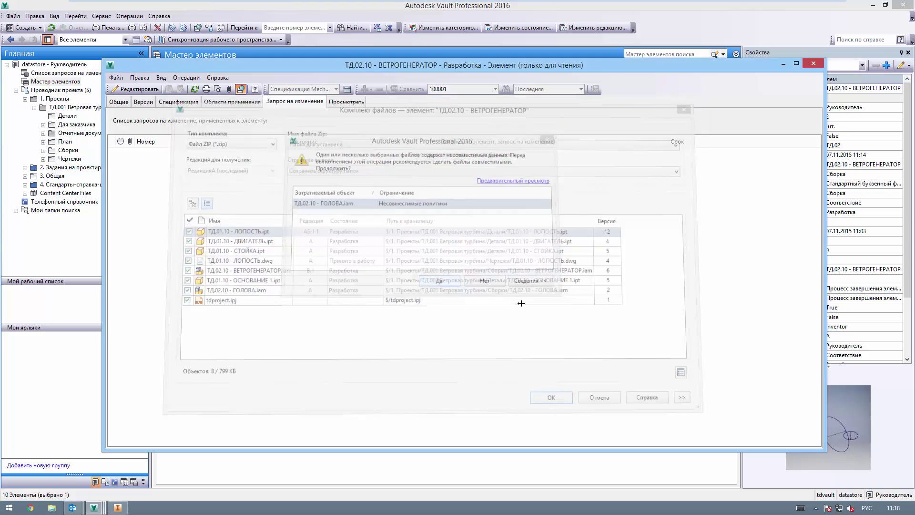
{"action": "left_click", "coordinate": [251, 326]}
{"action": "left_click_drag", "start_coordinate": [251, 327], "coordinate": [142, 324]}
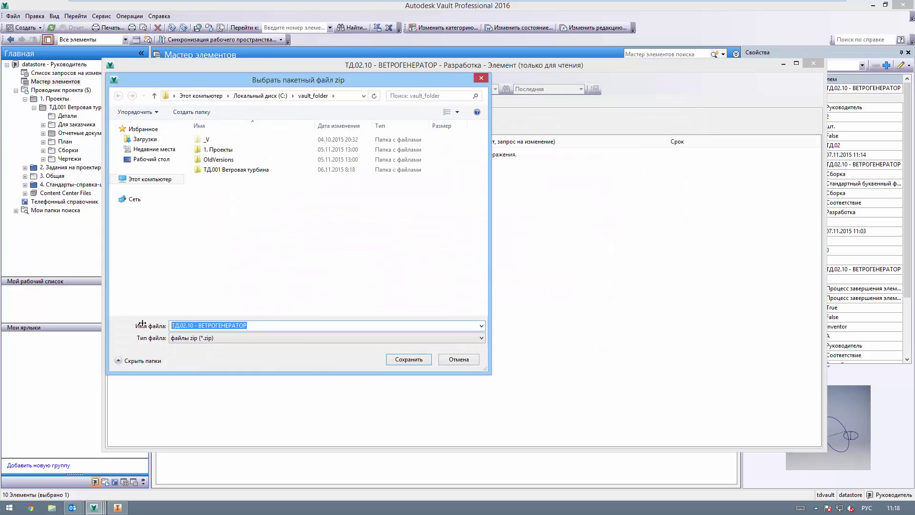
{"action": "left_click", "coordinate": [459, 357]}
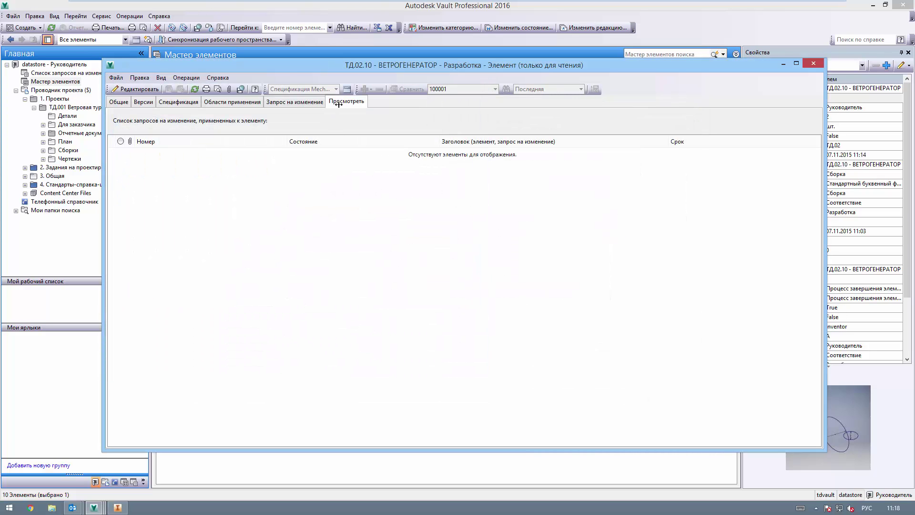
Review the item's attached files and its general details with linked files, widening both file lists.
{"action": "left_click", "coordinate": [339, 102]}
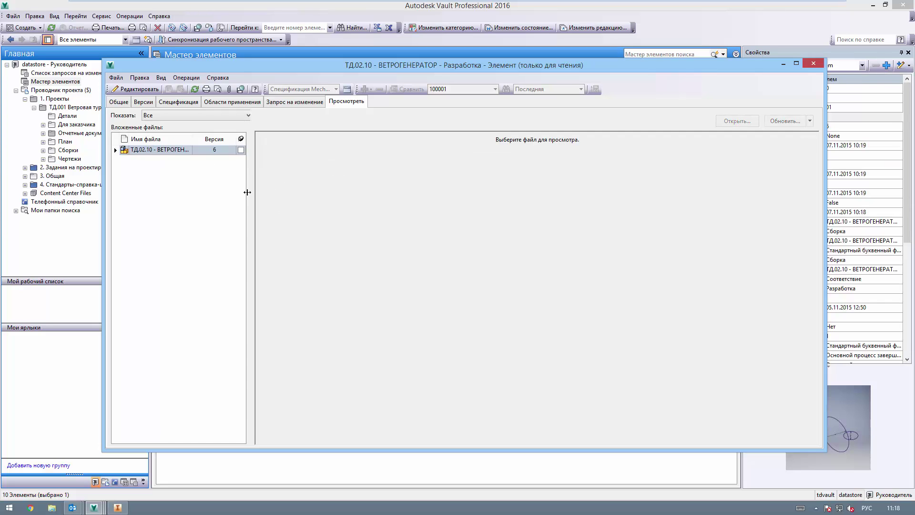
{"action": "left_click_drag", "start_coordinate": [251, 197], "coordinate": [301, 205]}
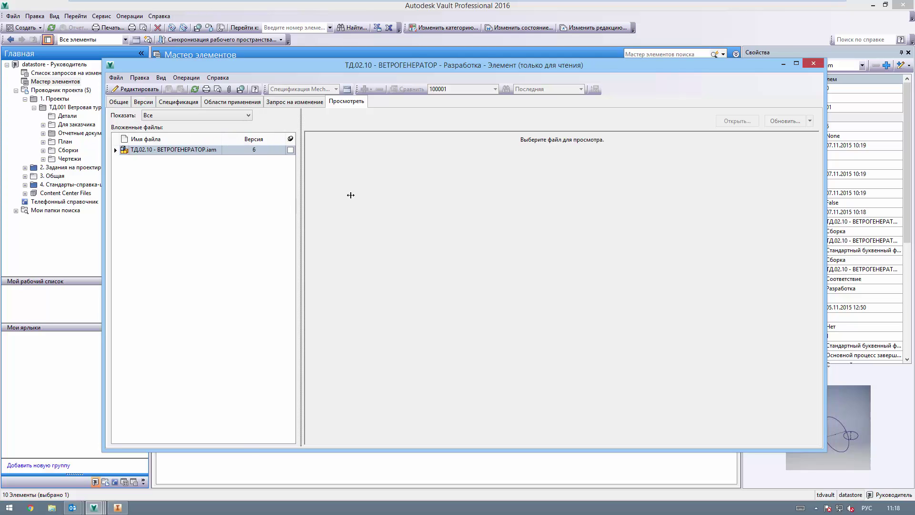
{"action": "left_click", "coordinate": [144, 102]}
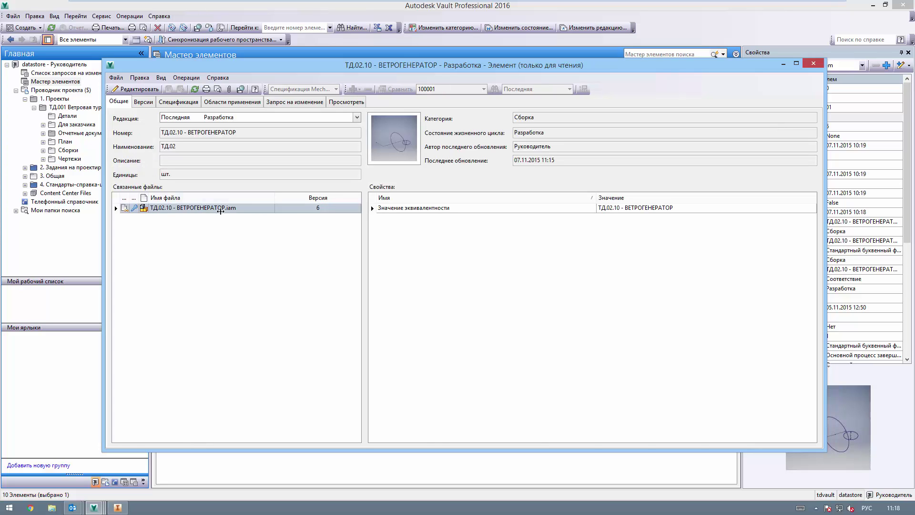
{"action": "left_click", "coordinate": [220, 210]}
{"action": "left_click_drag", "start_coordinate": [365, 218], "coordinate": [380, 218]}
Switch the item to revision A and back to the latest revision, and close the item window.
{"action": "left_click", "coordinate": [274, 120]}
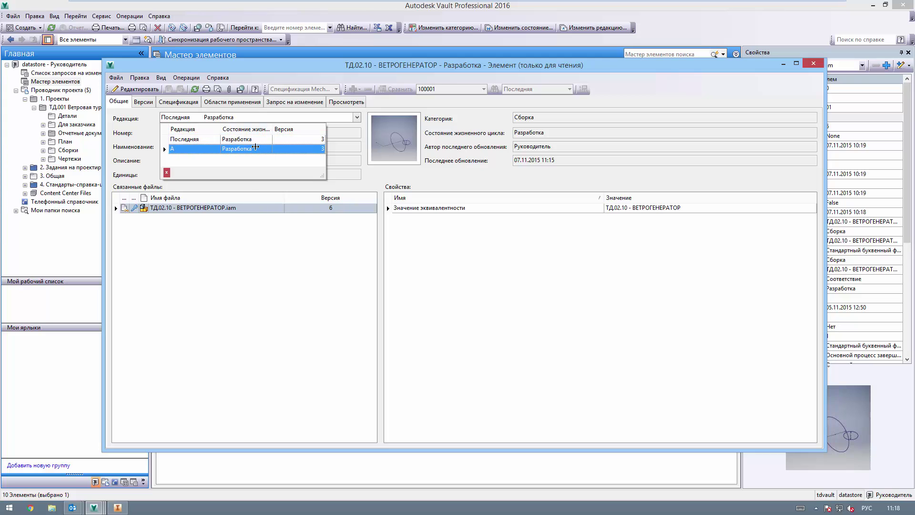
{"action": "left_click", "coordinate": [253, 149]}
{"action": "left_click", "coordinate": [278, 116]}
{"action": "left_click", "coordinate": [250, 140]}
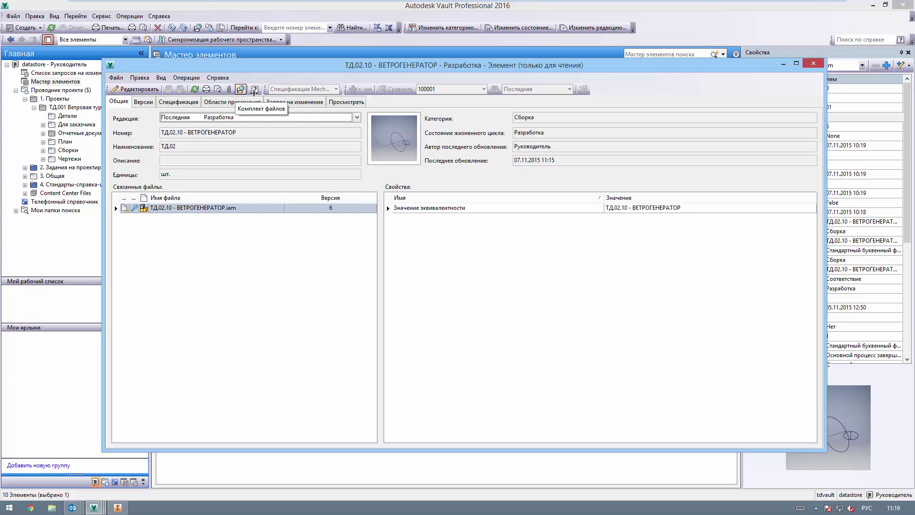
{"action": "left_click", "coordinate": [812, 63]}
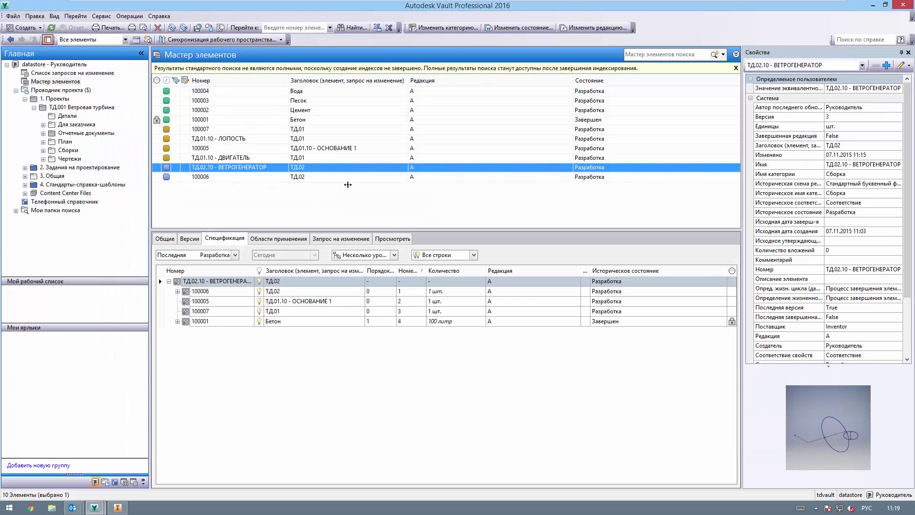
Widen the navigation pane and open the lifecycle definition Основной процесс завершения from the vault's behavior settings.
{"action": "left_click_drag", "start_coordinate": [154, 176], "coordinate": [163, 175]}
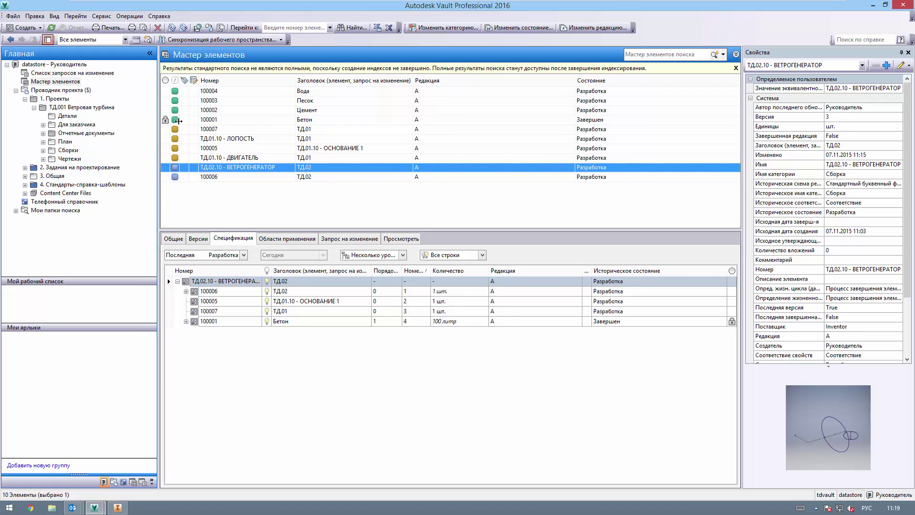
{"action": "left_click", "coordinate": [102, 15]}
{"action": "mouse_move", "coordinate": [137, 79]}
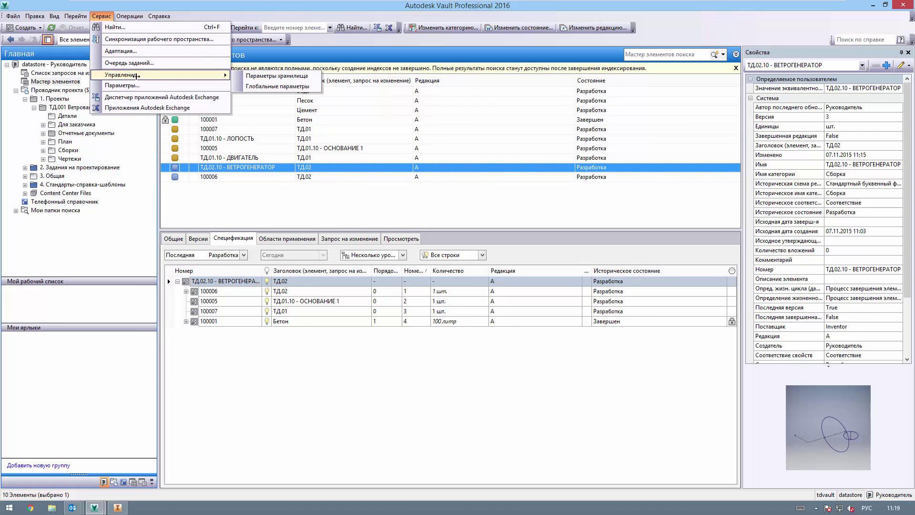
{"action": "left_click", "coordinate": [265, 80]}
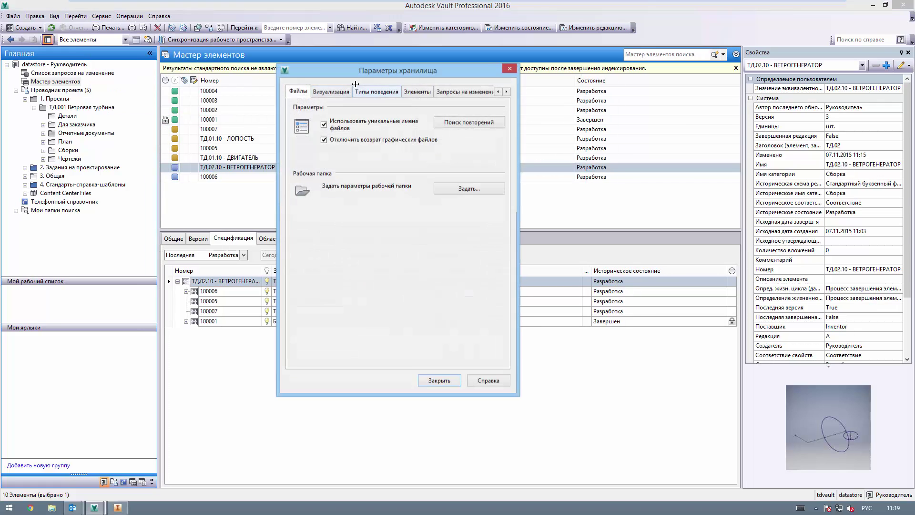
{"action": "left_click", "coordinate": [366, 81]}
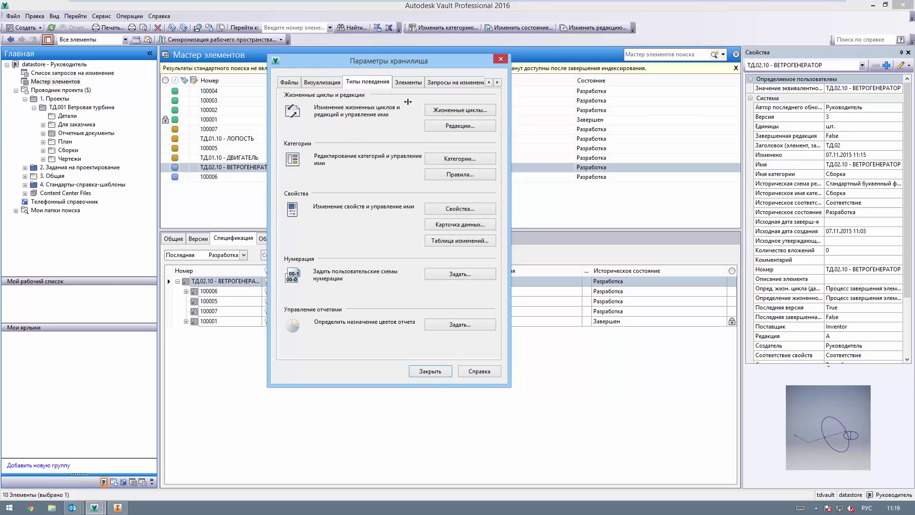
{"action": "left_click", "coordinate": [458, 110]}
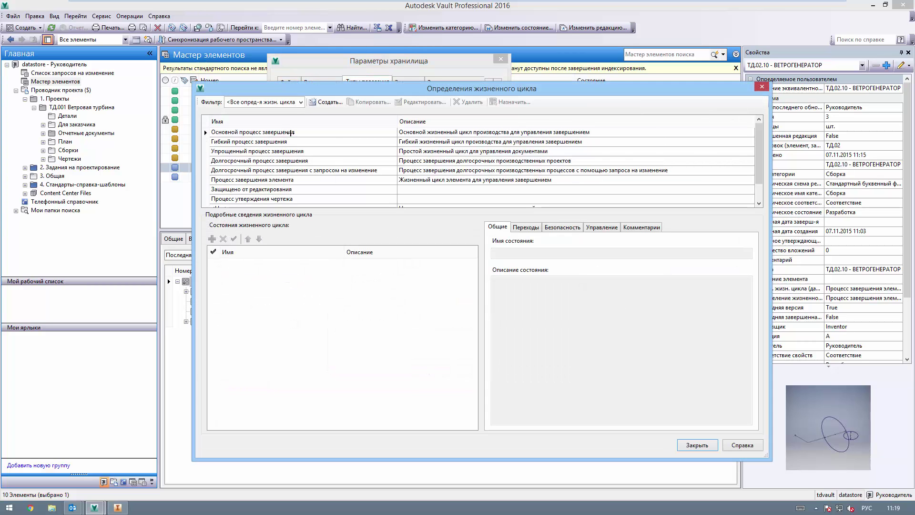
{"action": "double_click", "coordinate": [290, 132]}
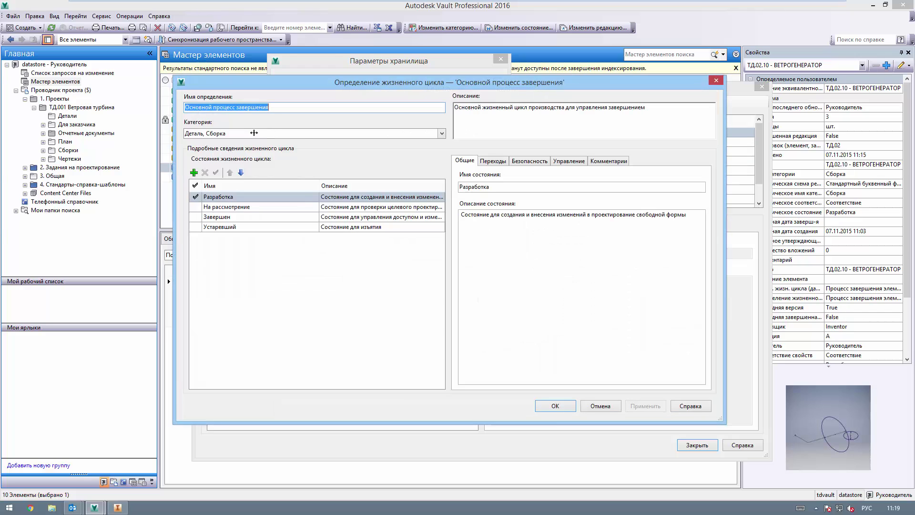
Try to assign all Элемент categories to the lifecycle definition, discard the change, and close the lifecycle definitions.
{"action": "left_click", "coordinate": [238, 133]}
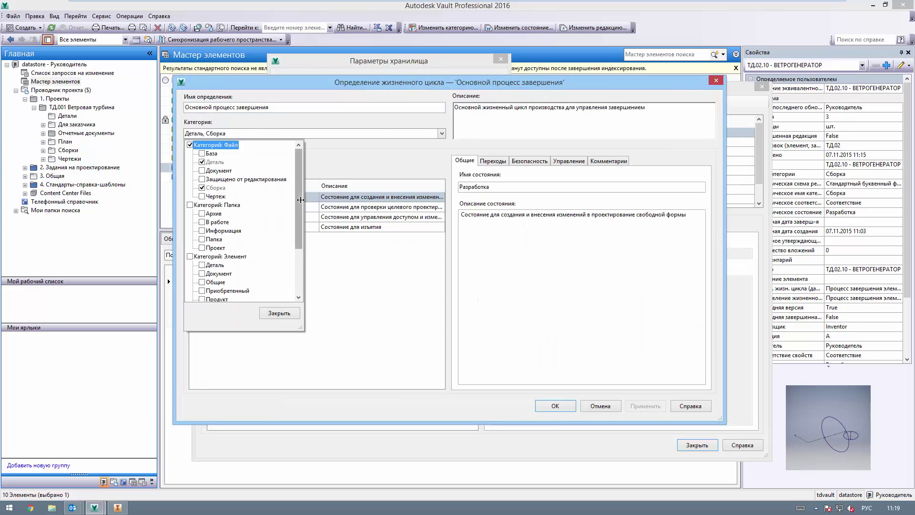
{"action": "scroll", "coordinate": [300, 199], "scroll_direction": "down", "scroll_amount": 3}
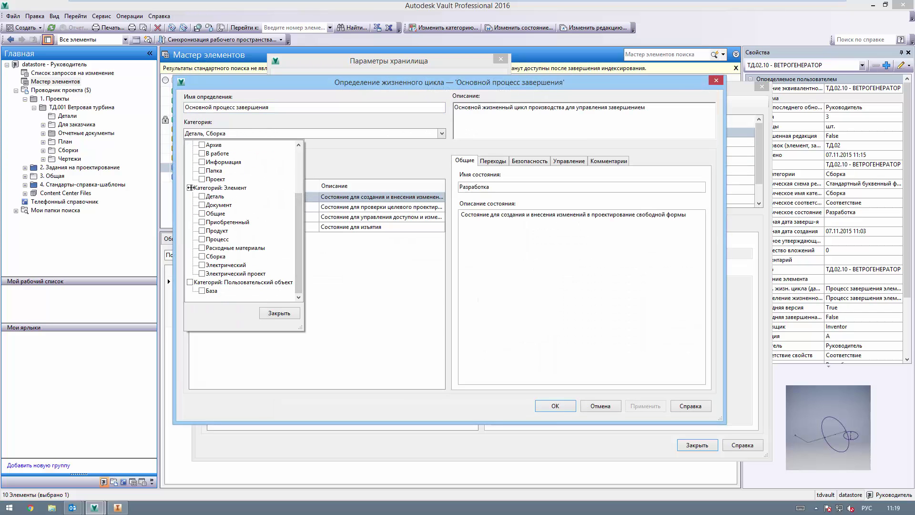
{"action": "left_click", "coordinate": [190, 188]}
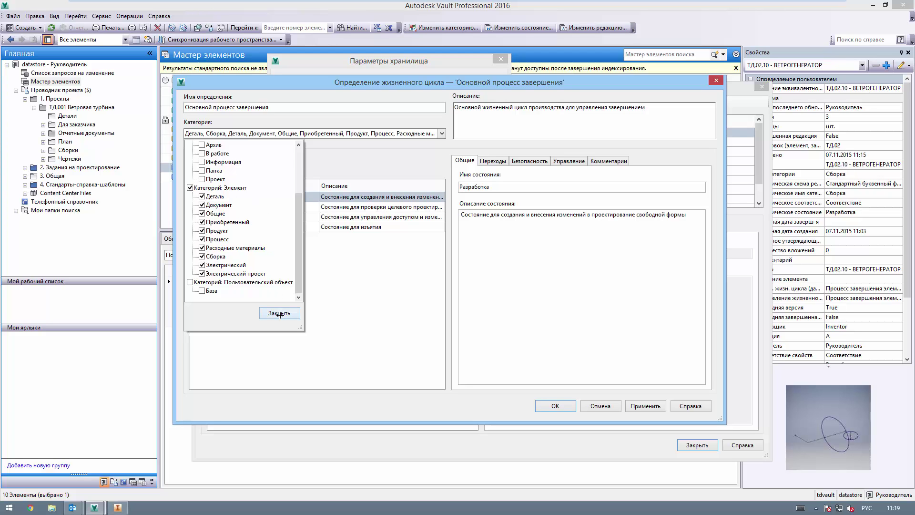
{"action": "left_click", "coordinate": [279, 313]}
{"action": "left_click", "coordinate": [618, 405]}
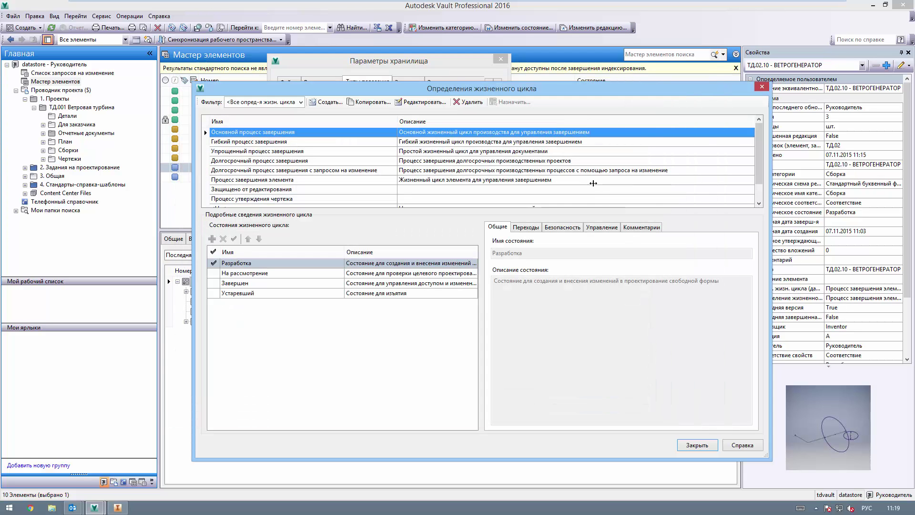
{"action": "left_click", "coordinate": [762, 87]}
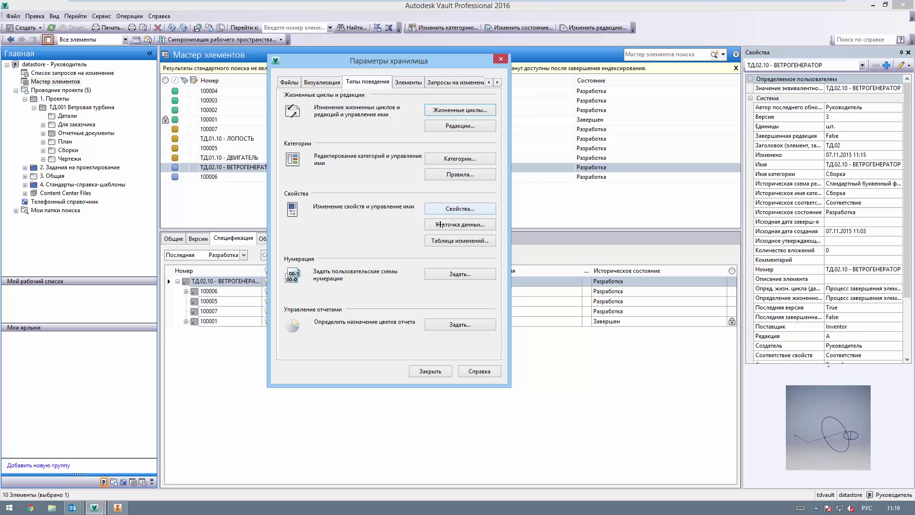
Open the vault's numbering schemes, list those for the type Элемент, and widen the name column.
{"action": "left_click", "coordinate": [459, 274]}
{"action": "left_click", "coordinate": [348, 173]}
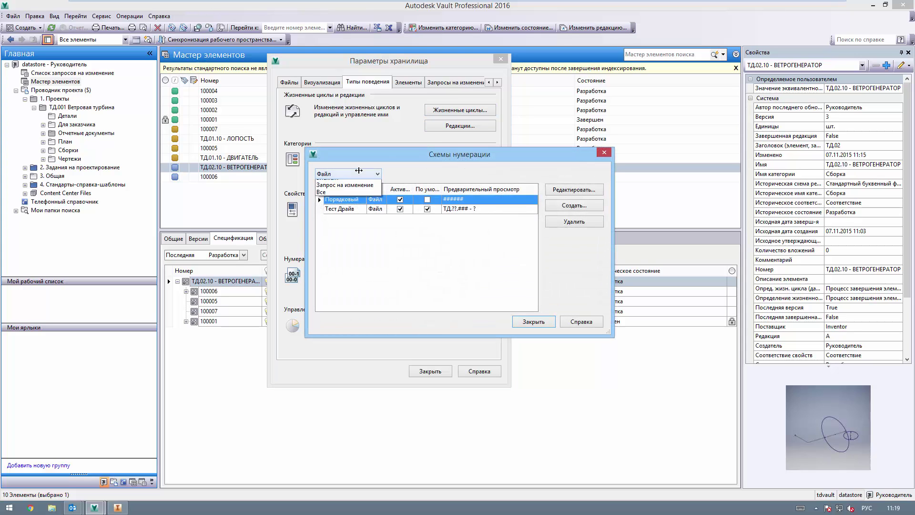
{"action": "left_click", "coordinate": [328, 190]}
{"action": "left_click_drag", "start_coordinate": [424, 157], "coordinate": [357, 140]}
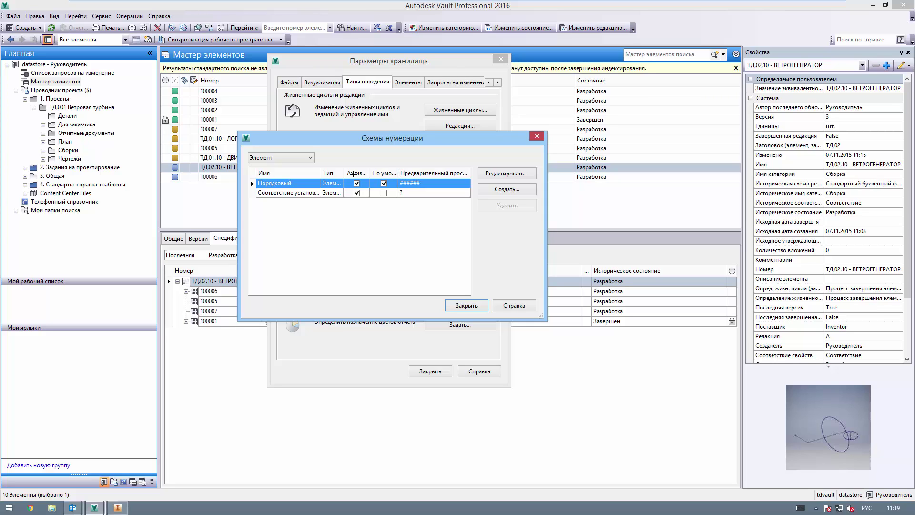
{"action": "left_click_drag", "start_coordinate": [320, 172], "coordinate": [348, 173]}
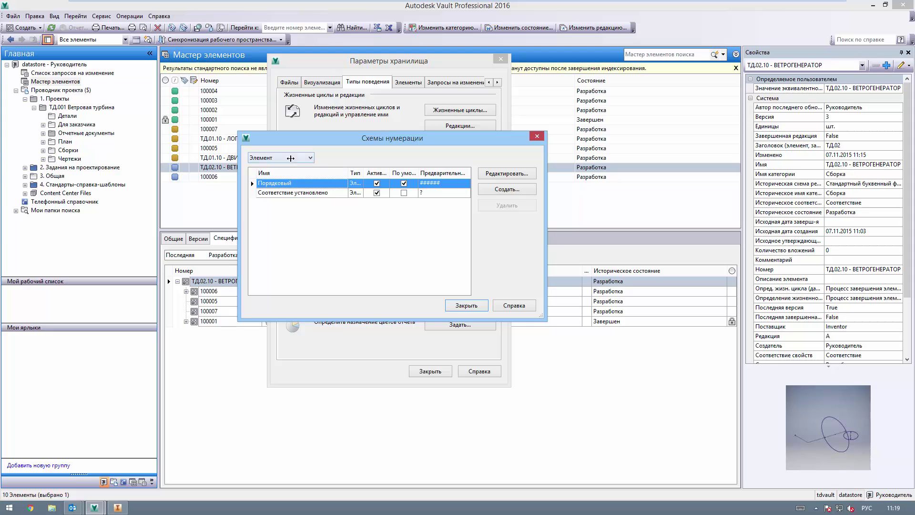
List the numbering schemes for the type Файл and select the Тест Драйв scheme.
{"action": "left_click", "coordinate": [267, 158]}
{"action": "left_click", "coordinate": [293, 192]}
{"action": "left_click", "coordinate": [293, 192]}
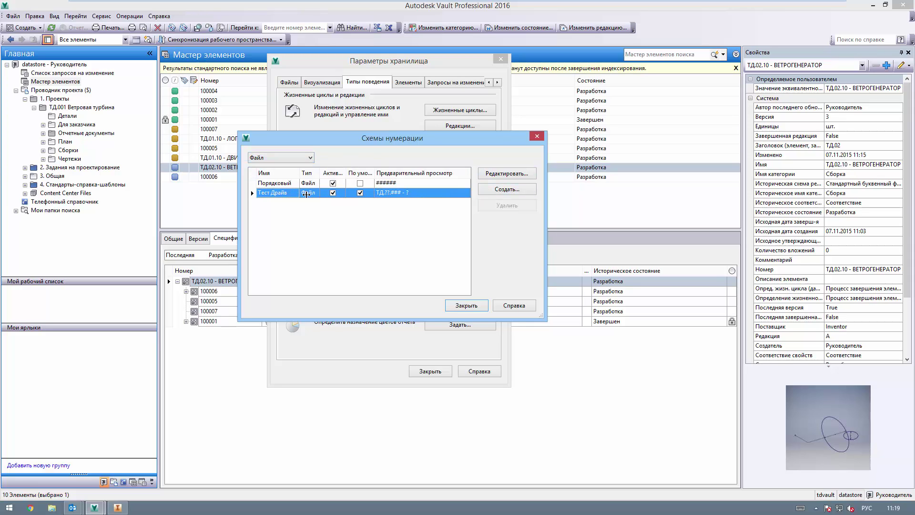
Review the fields of the Тест Драйв numbering scheme and the schemes for the type Элемент, and close the vault settings without changes.
{"action": "left_click", "coordinate": [506, 175]}
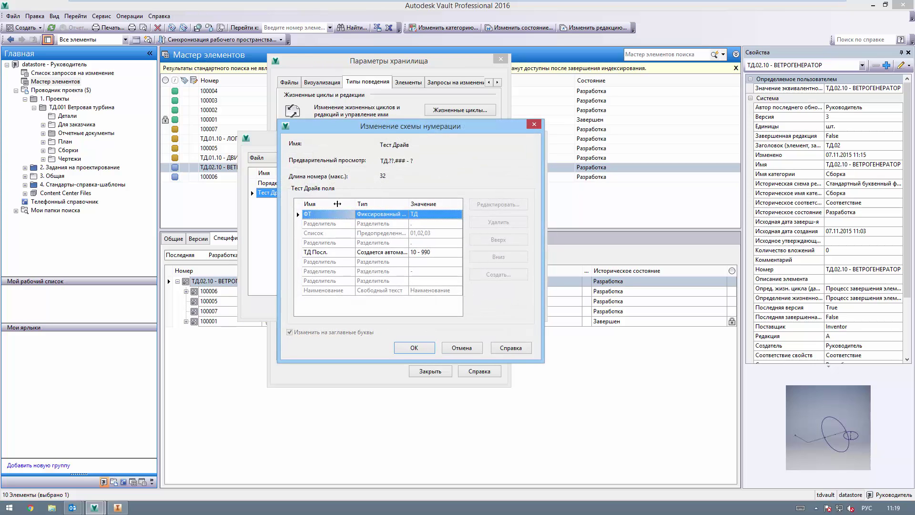
{"action": "left_click", "coordinate": [459, 347]}
{"action": "left_click", "coordinate": [289, 158]}
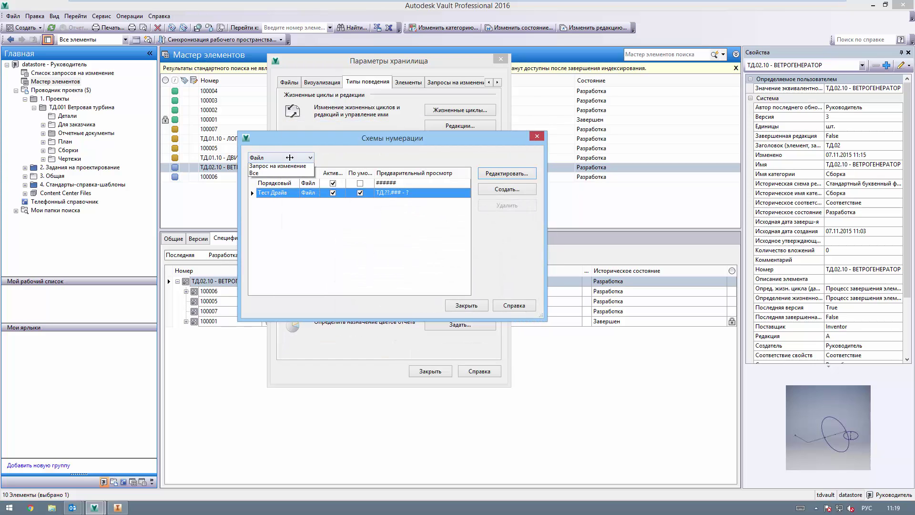
{"action": "left_click", "coordinate": [267, 174]}
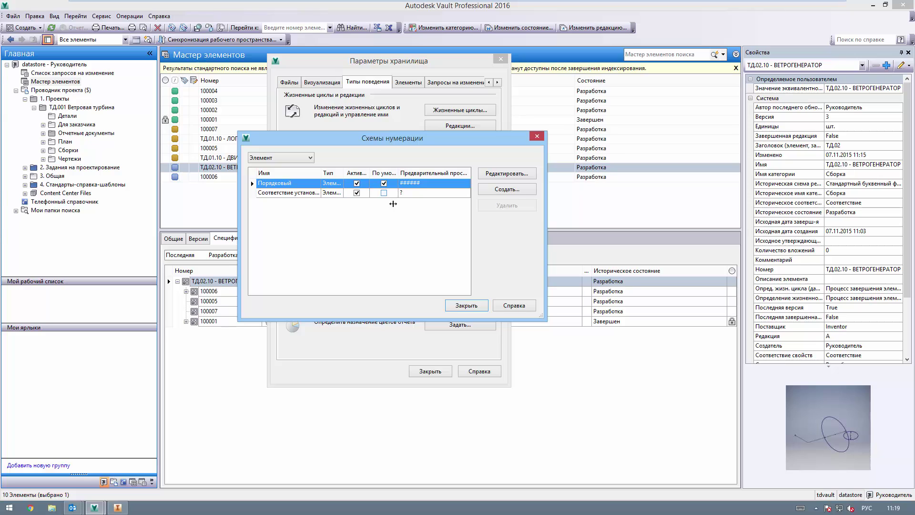
{"action": "left_click", "coordinate": [466, 305]}
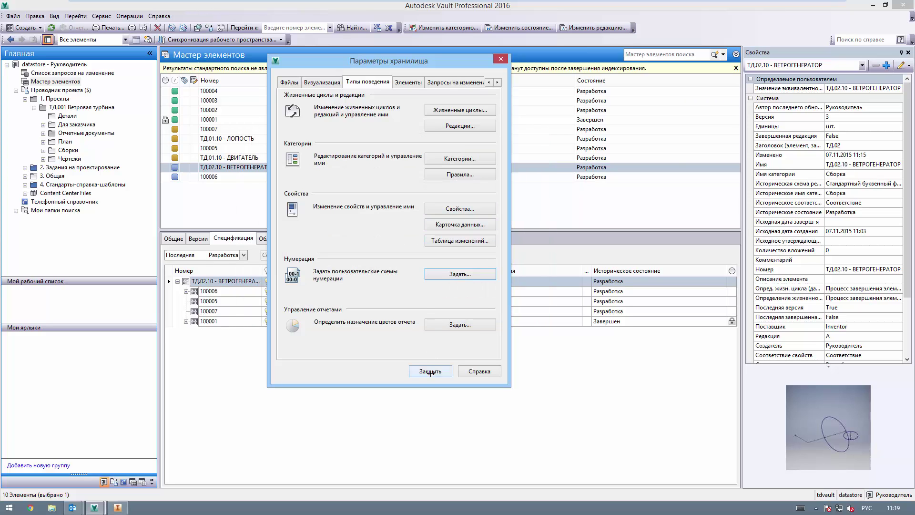
{"action": "left_click", "coordinate": [430, 371]}
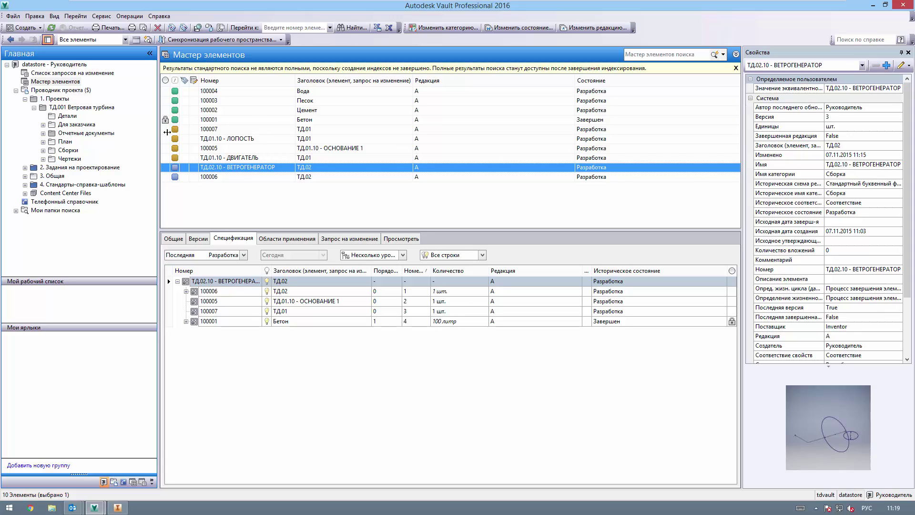
Widen the navigation pane slightly and expand items 100006 and 100001 in the wind turbine's specification.
{"action": "left_click_drag", "start_coordinate": [161, 136], "coordinate": [167, 138]}
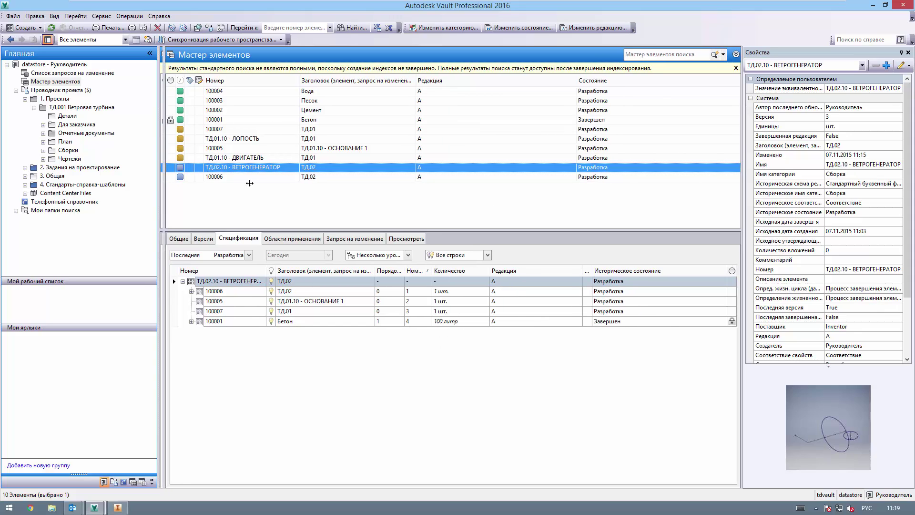
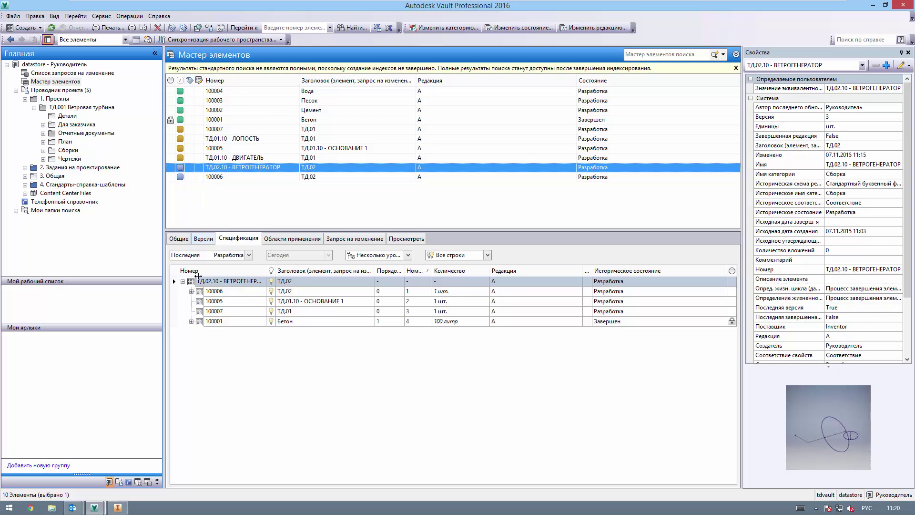
{"action": "left_click", "coordinate": [191, 291]}
{"action": "left_click", "coordinate": [191, 341]}
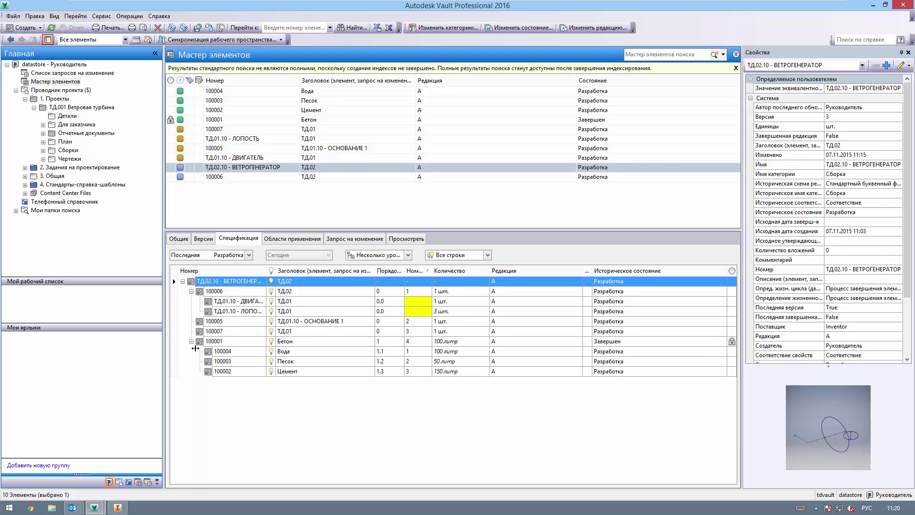
Open the Сборки folder of the project ТД.001 Ветровая турбина and select the assembly file ТД.02.10 - ВЕТРОГЕНЕРАТОР.iam.
{"action": "left_click", "coordinate": [66, 151]}
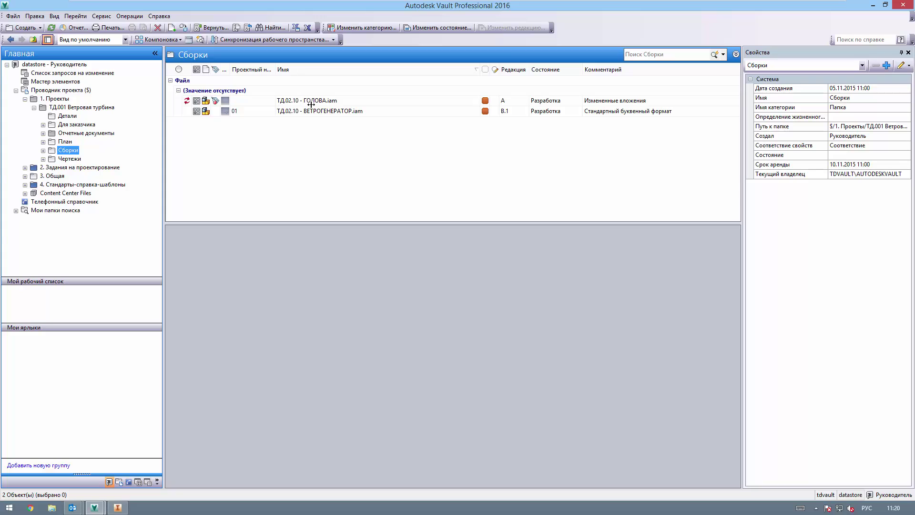
{"action": "left_click", "coordinate": [313, 111]}
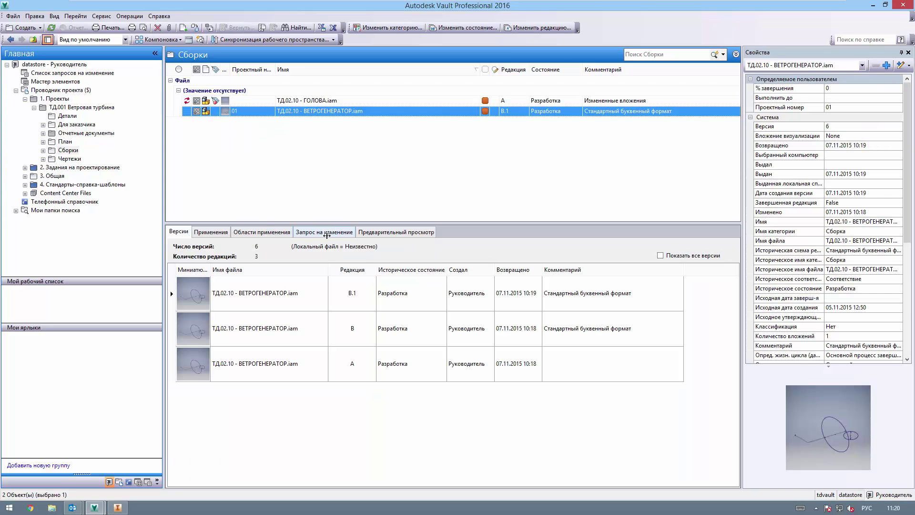
Examine the uses and attachments of ТД.02.10 - ВЕТРОГЕНЕРАТОР.iam, and go to its linked item in the item master.
{"action": "left_click", "coordinate": [210, 231]}
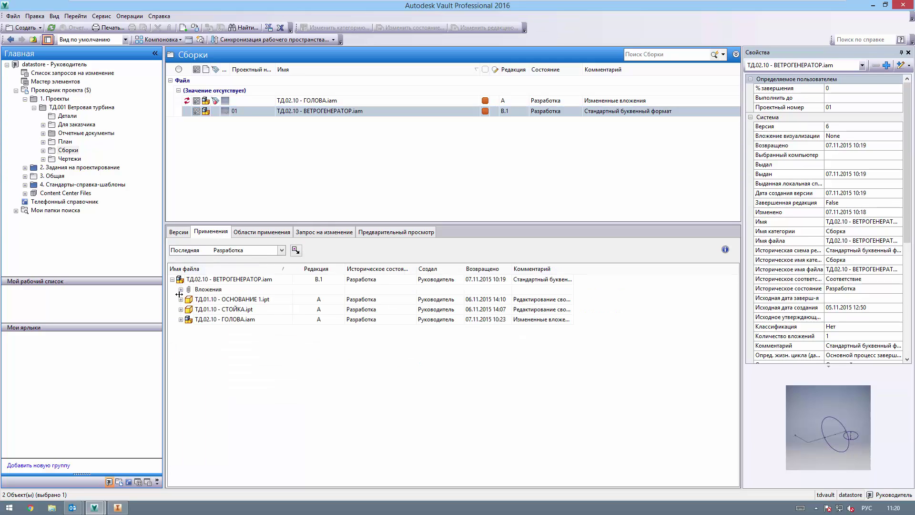
{"action": "left_click", "coordinate": [180, 289]}
{"action": "left_click", "coordinate": [271, 112]}
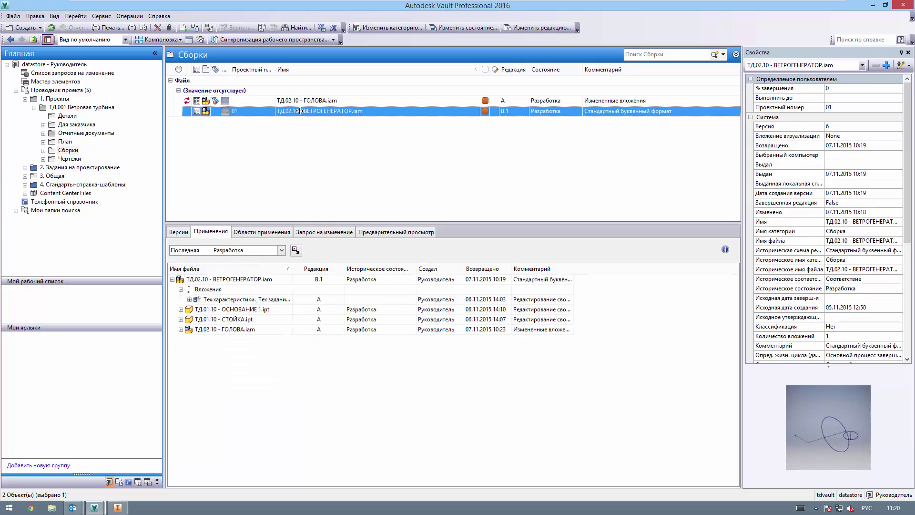
{"action": "right_click", "coordinate": [299, 111]}
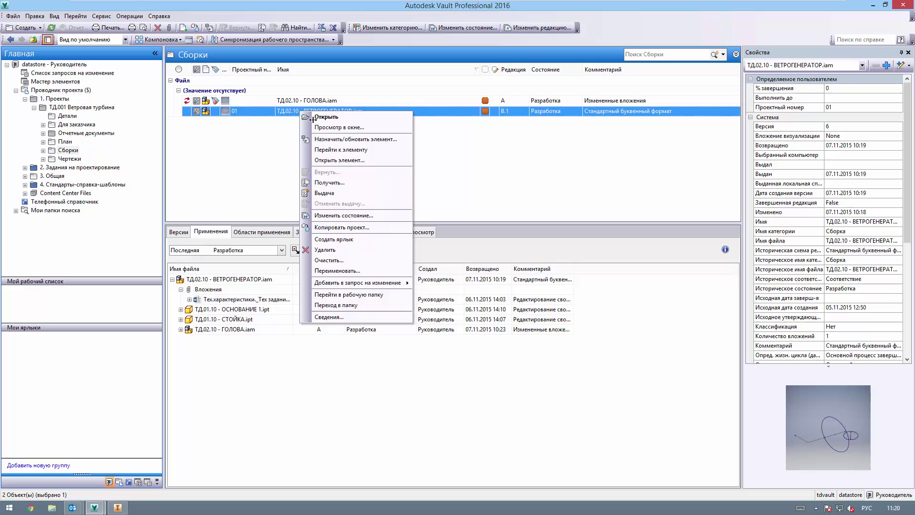
{"action": "left_click", "coordinate": [331, 147]}
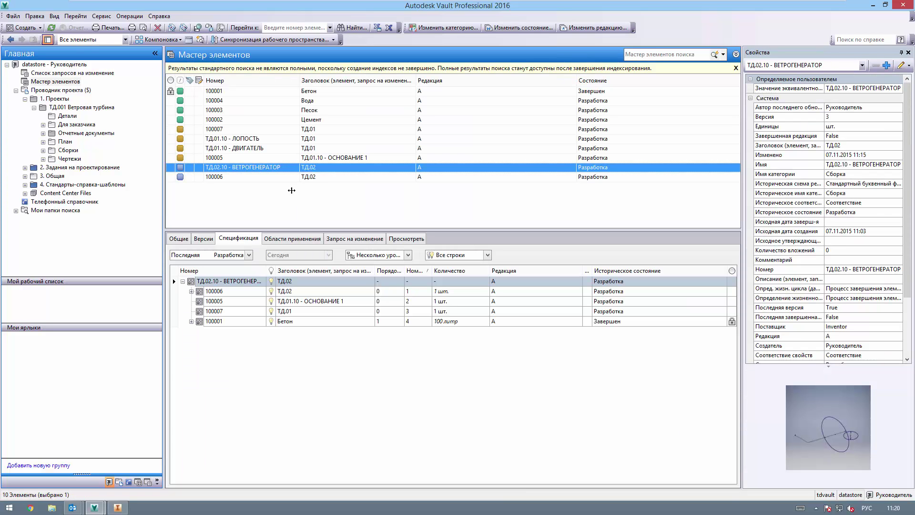
View the item's bill of materials as first level and parts only, and return it to multi-level.
{"action": "left_click", "coordinate": [384, 255]}
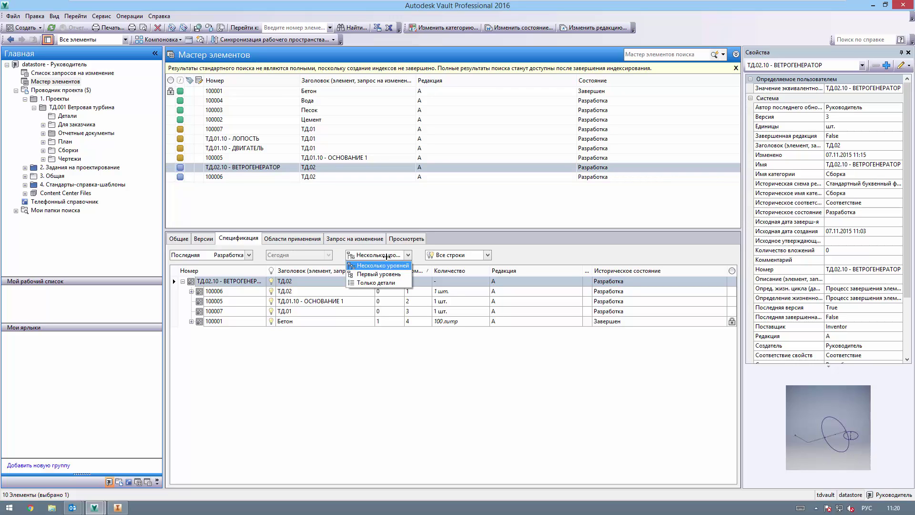
{"action": "left_click", "coordinate": [382, 264]}
{"action": "left_click", "coordinate": [380, 256]}
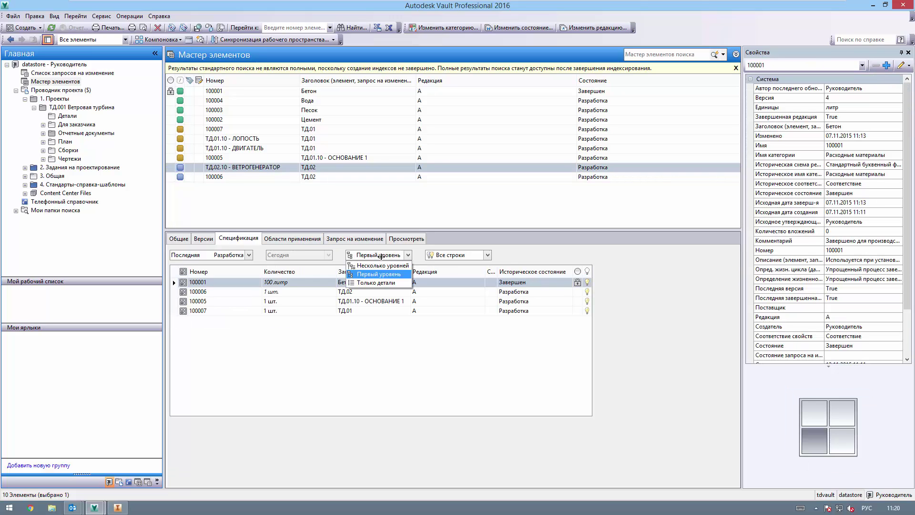
{"action": "left_click", "coordinate": [395, 282]}
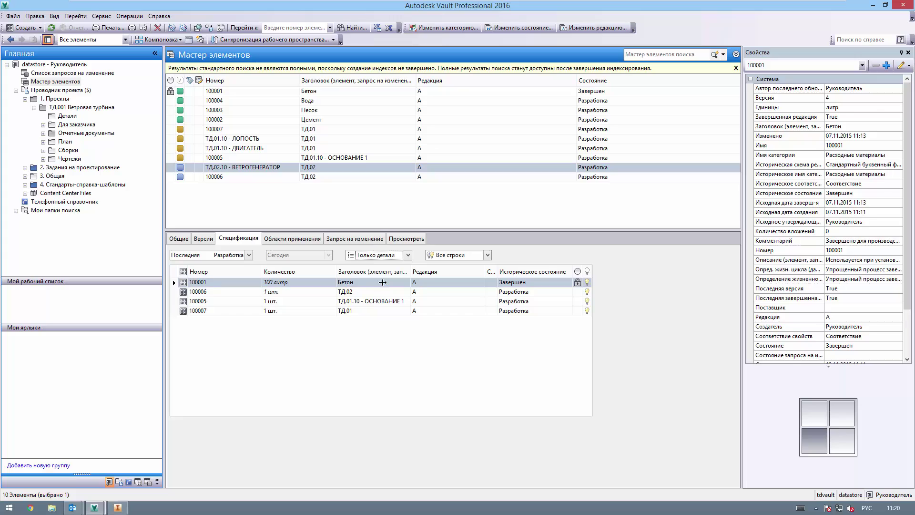
{"action": "left_click", "coordinate": [381, 258]}
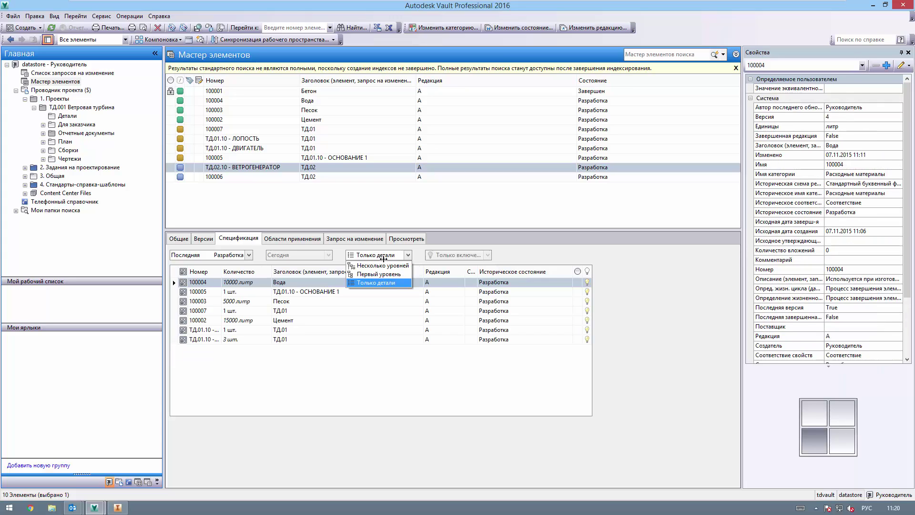
{"action": "left_click", "coordinate": [383, 264]}
Filter the bill of materials to enabled rows only and check the available revision choices.
{"action": "left_click", "coordinate": [450, 256]}
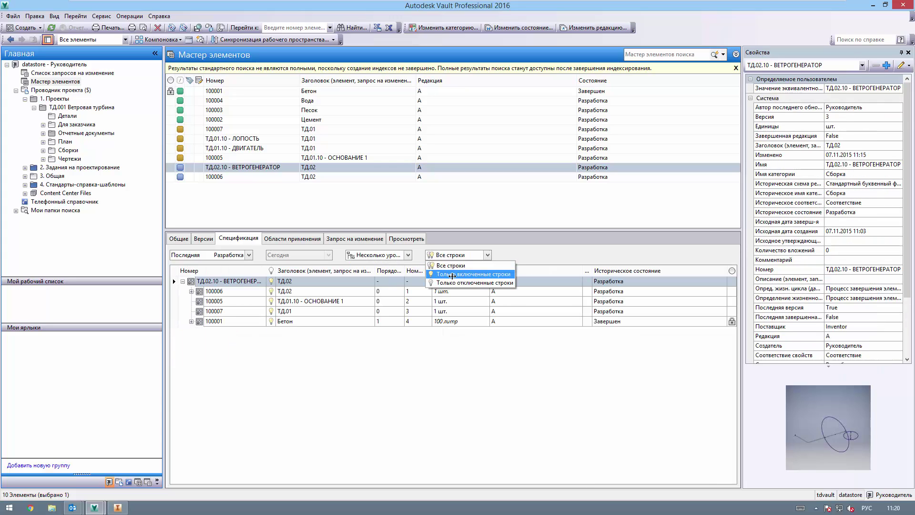
{"action": "left_click", "coordinate": [452, 274]}
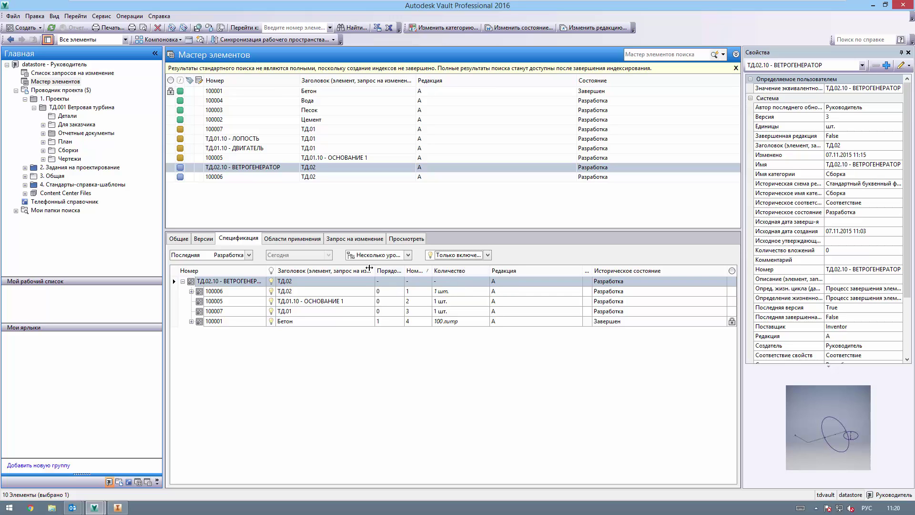
{"action": "left_click", "coordinate": [248, 255]}
{"action": "left_click", "coordinate": [246, 255]}
Examine where items ТД.02.10 - ВЕТРОГЕНЕРАТОР and 100005 are used, widening the number column.
{"action": "left_click", "coordinate": [276, 239]}
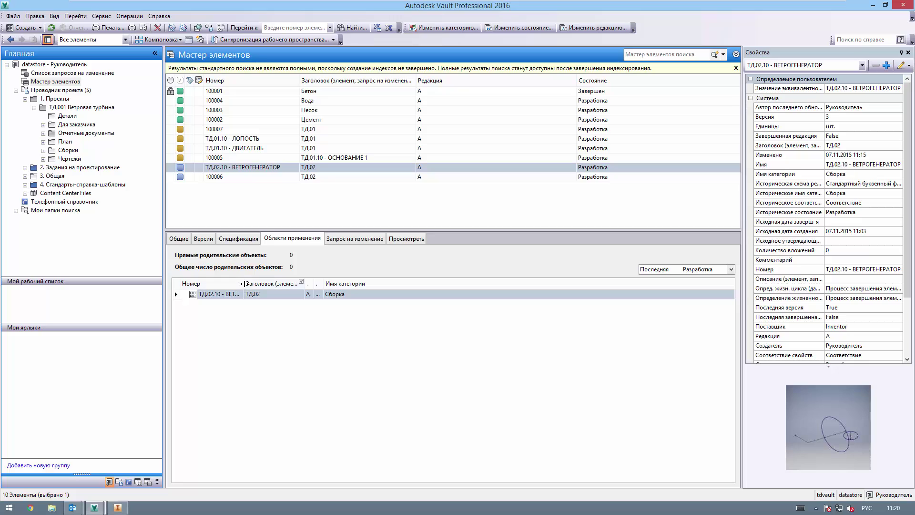
{"action": "left_click_drag", "start_coordinate": [244, 284], "coordinate": [308, 283]}
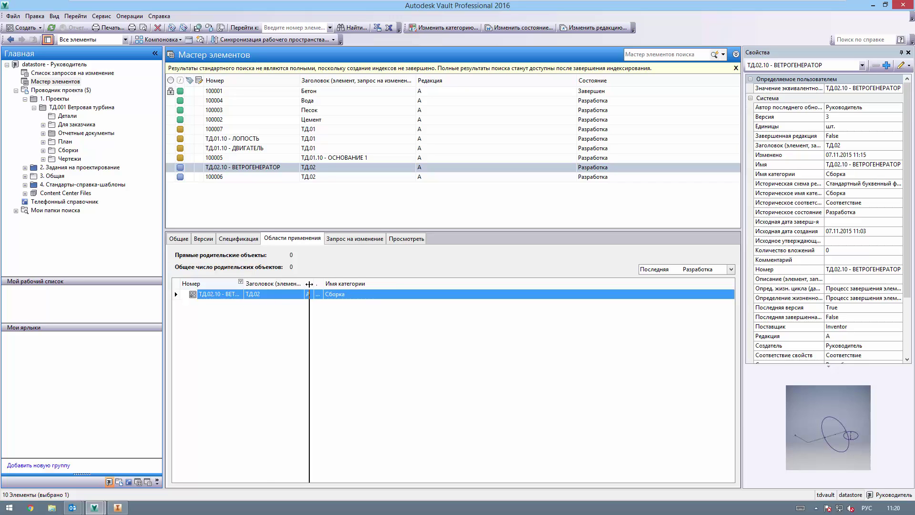
{"action": "left_click", "coordinate": [245, 159]}
{"action": "left_click", "coordinate": [201, 305]}
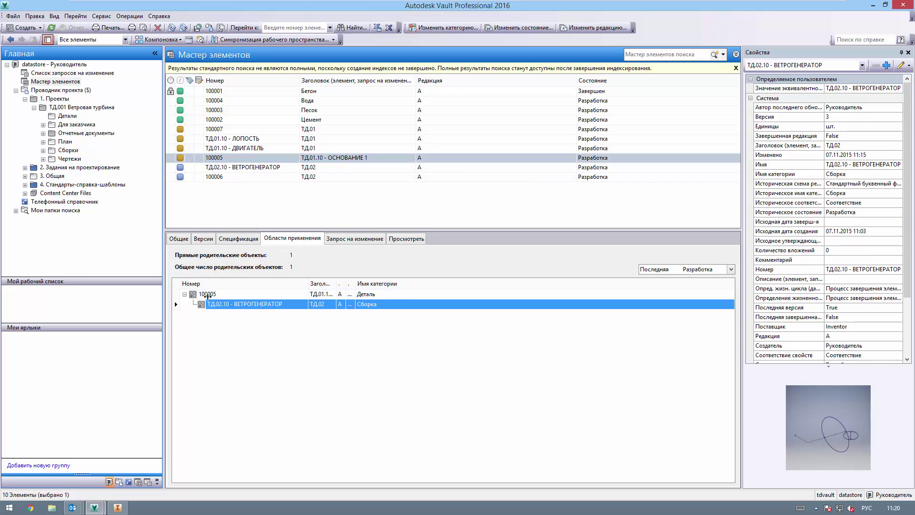
{"action": "left_click", "coordinate": [207, 294]}
{"action": "left_click", "coordinate": [219, 304]}
Review the change orders and general information of item 100005, and enlarge the item list area.
{"action": "left_click", "coordinate": [345, 240]}
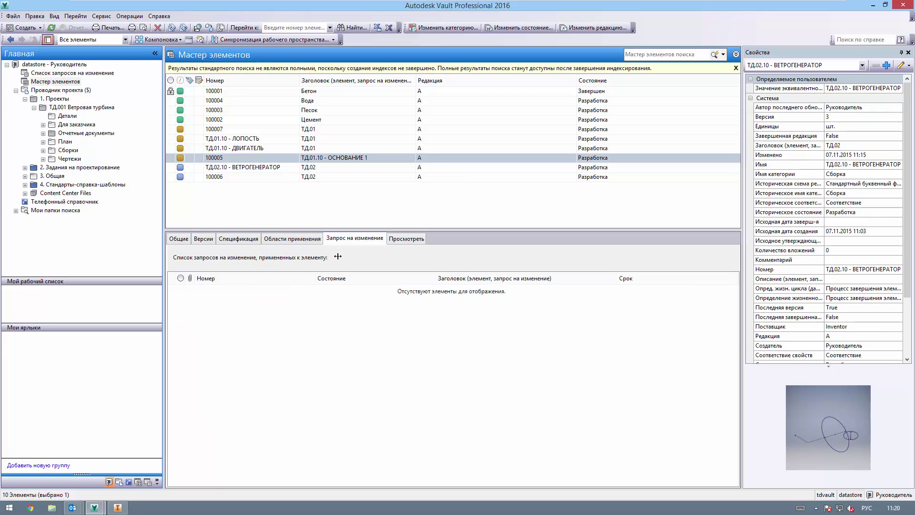
{"action": "left_click", "coordinate": [398, 240]}
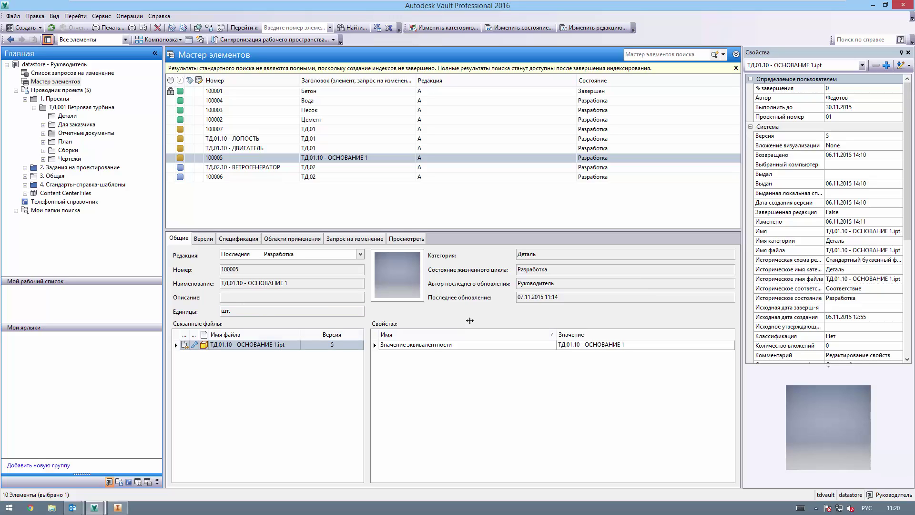
{"action": "left_click_drag", "start_coordinate": [491, 232], "coordinate": [481, 280]}
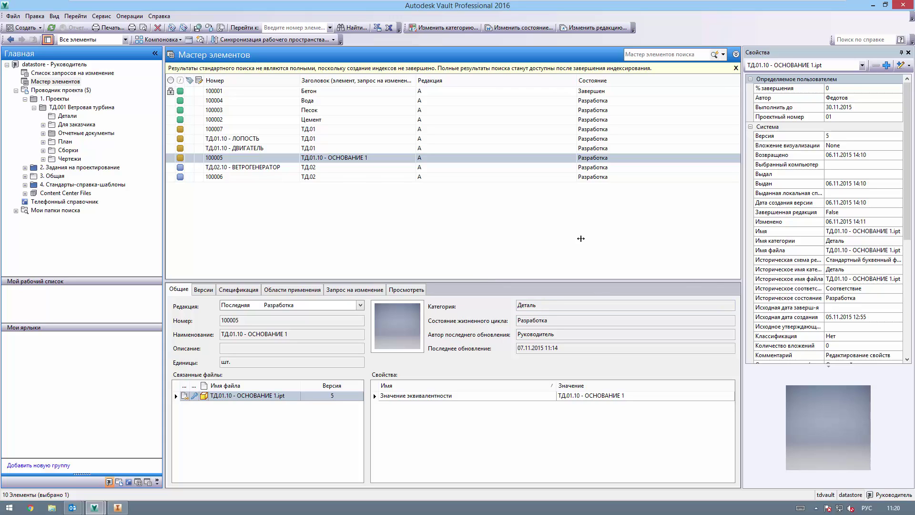
Show the Детали folder and open the visibility settings for items and change orders in the vault settings.
{"action": "left_click", "coordinate": [68, 116]}
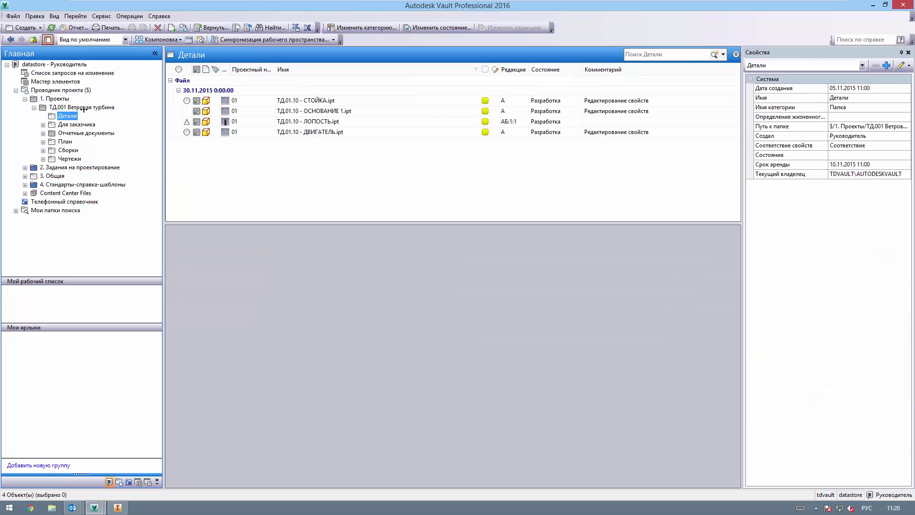
{"action": "left_click", "coordinate": [102, 16]}
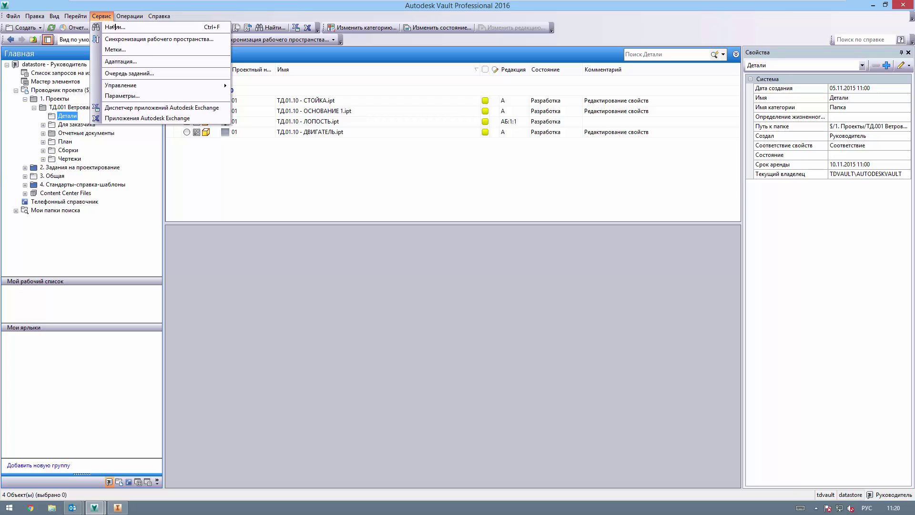
{"action": "mouse_move", "coordinate": [188, 84]}
{"action": "left_click", "coordinate": [267, 85]}
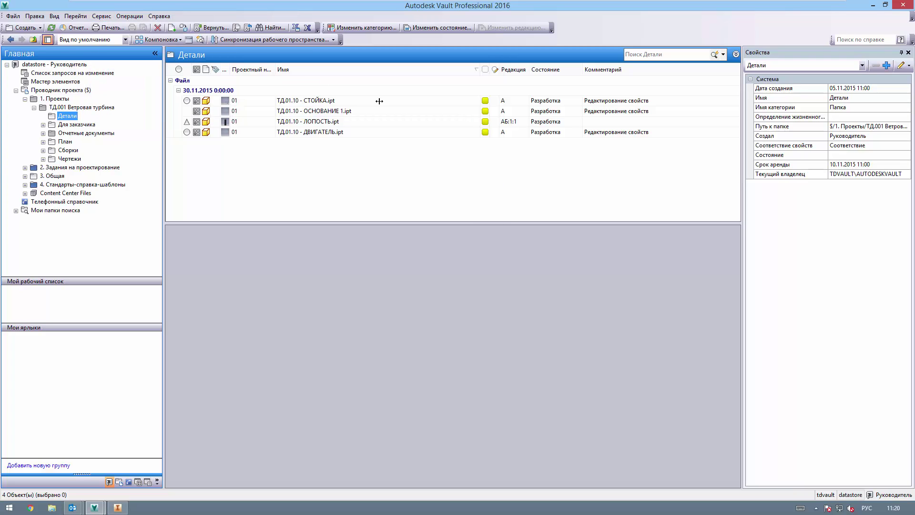
{"action": "left_click_drag", "start_coordinate": [388, 64], "coordinate": [391, 82]}
{"action": "left_click", "coordinate": [460, 103]}
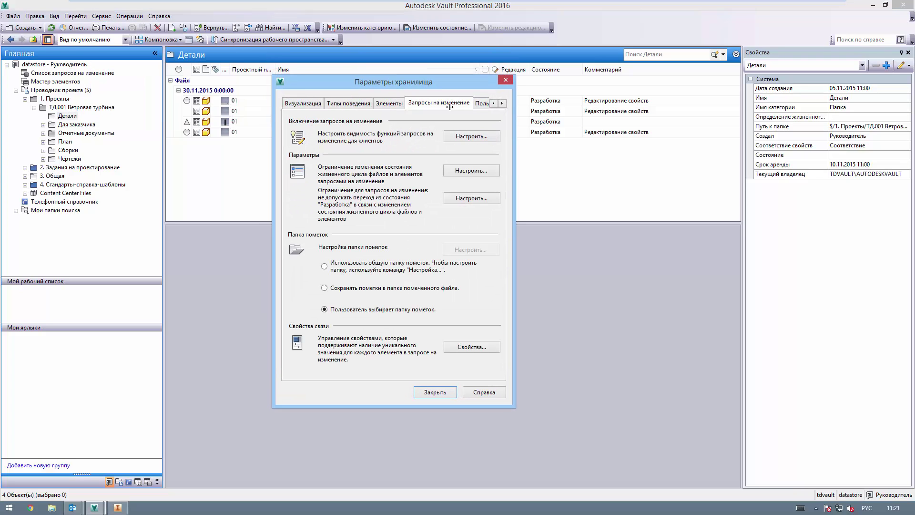
{"action": "left_click", "coordinate": [470, 137]}
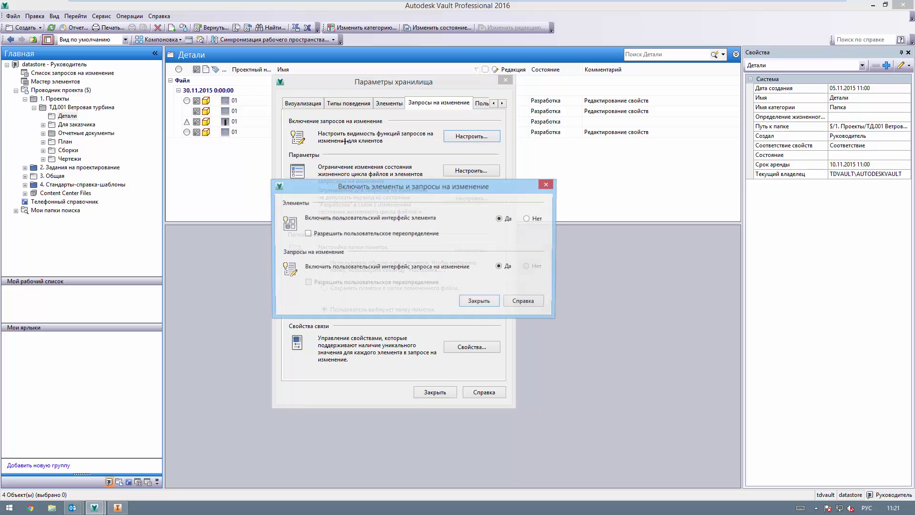
{"action": "left_click_drag", "start_coordinate": [356, 187], "coordinate": [341, 148]}
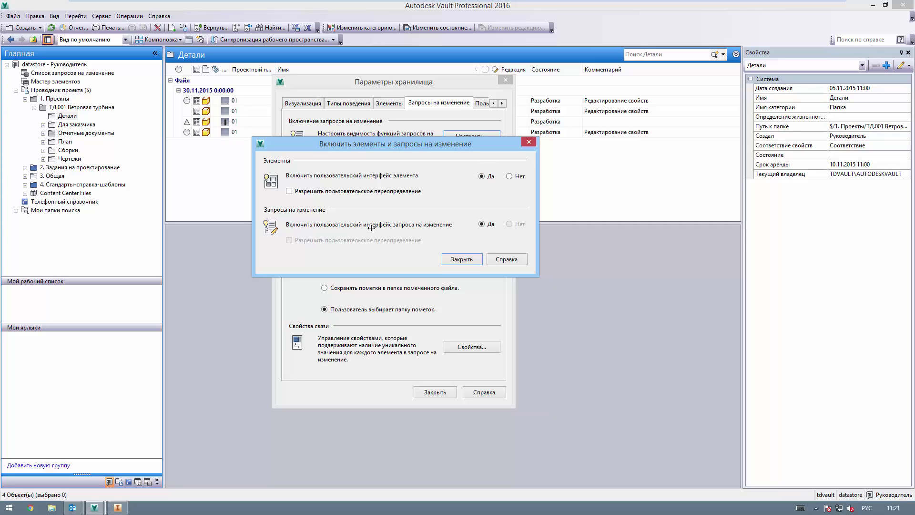
Allow user override for both items and change orders, clear both options again, and close the vault settings.
{"action": "left_click", "coordinate": [363, 192]}
{"action": "left_click", "coordinate": [327, 239]}
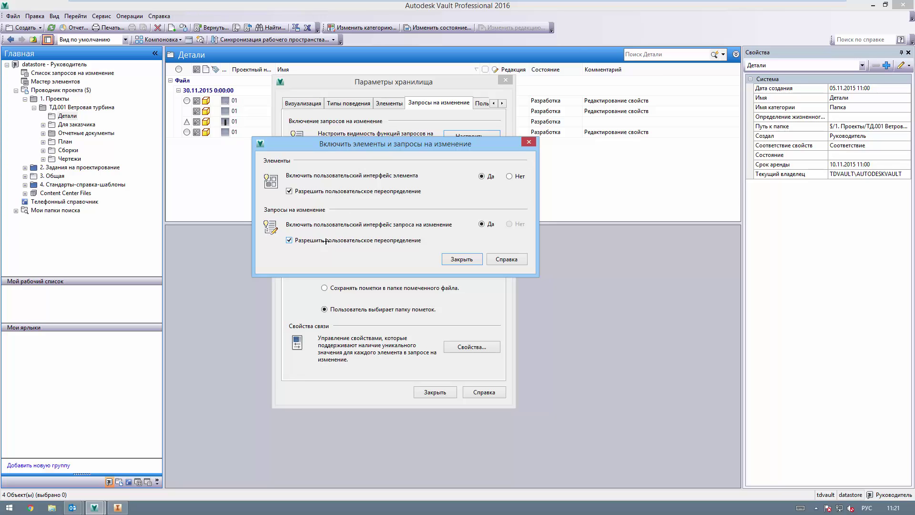
{"action": "left_click", "coordinate": [360, 239]}
{"action": "left_click", "coordinate": [317, 193]}
{"action": "left_click", "coordinate": [448, 258]}
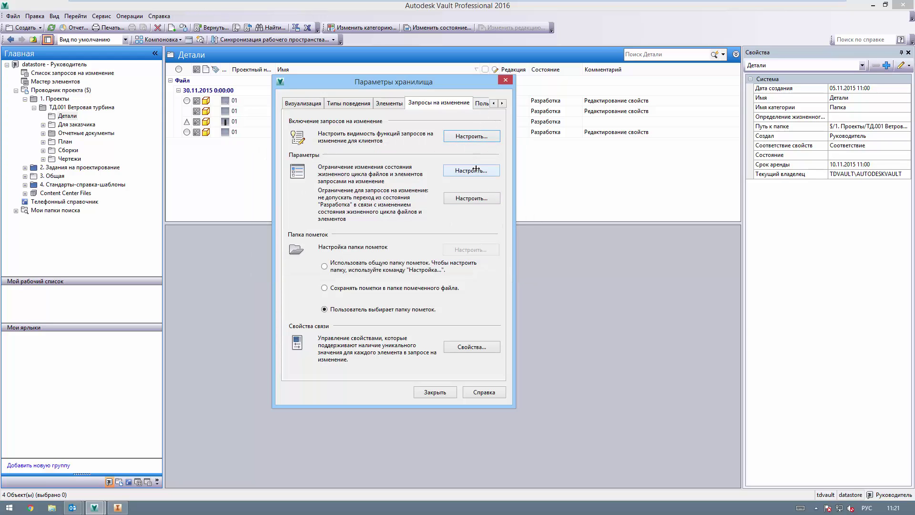
{"action": "left_click", "coordinate": [505, 79]}
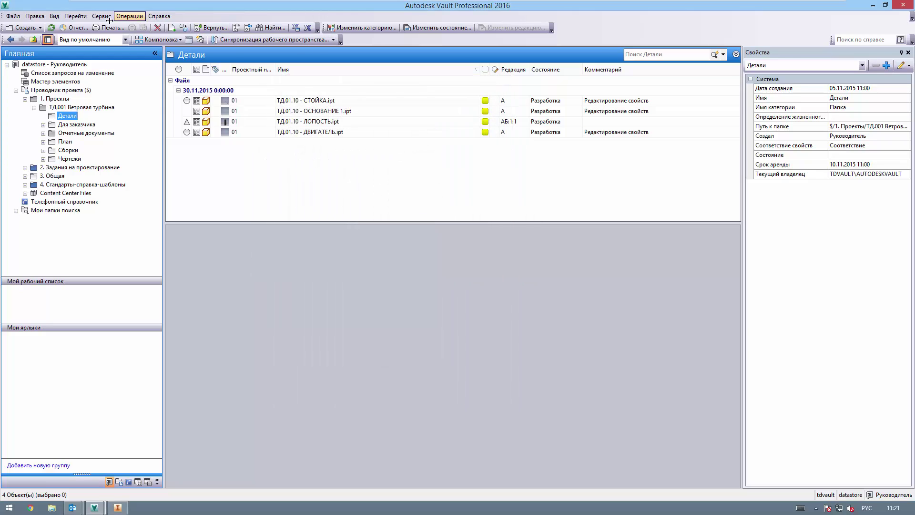
Open the global settings and view the list of vault users.
{"action": "left_click", "coordinate": [101, 16]}
{"action": "mouse_move", "coordinate": [138, 86]}
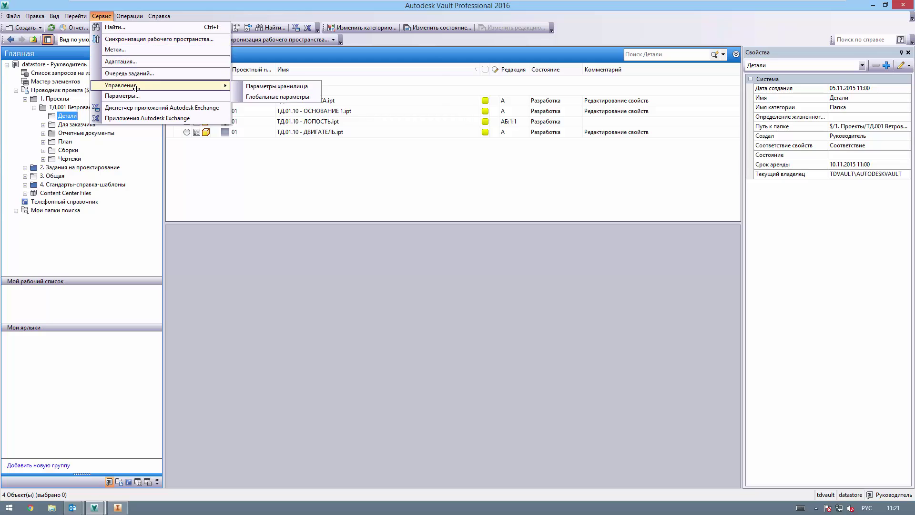
{"action": "left_click", "coordinate": [270, 94]}
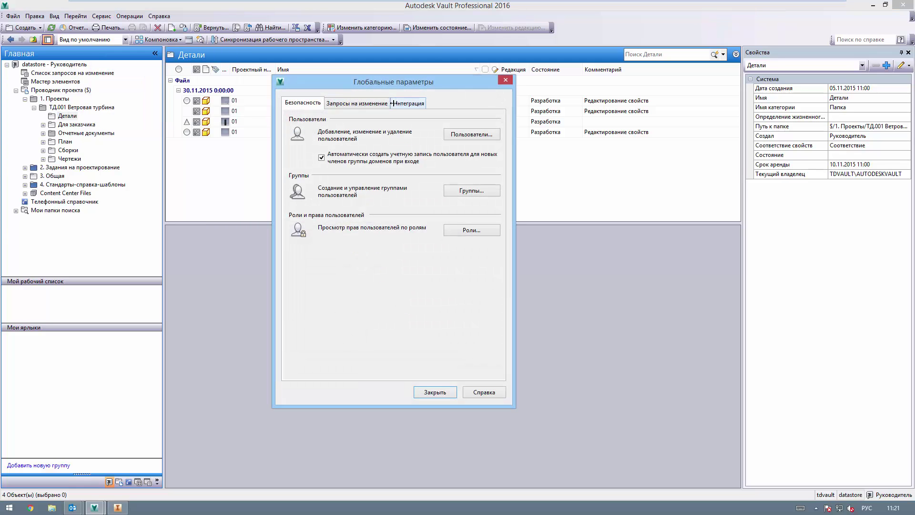
{"action": "left_click", "coordinate": [472, 134]}
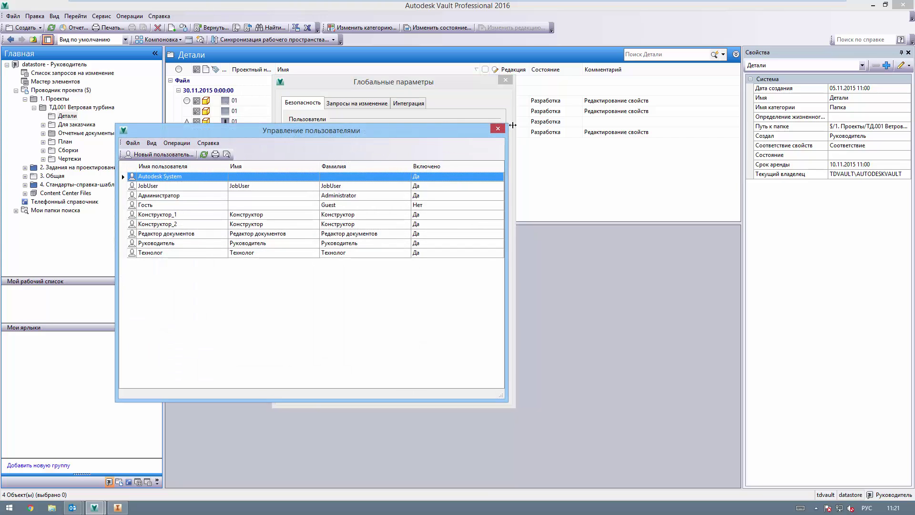
{"action": "left_click", "coordinate": [497, 129]}
Inspect the members and assigned roles of the Конструктора group without changing them, and close the global settings.
{"action": "left_click", "coordinate": [474, 186]}
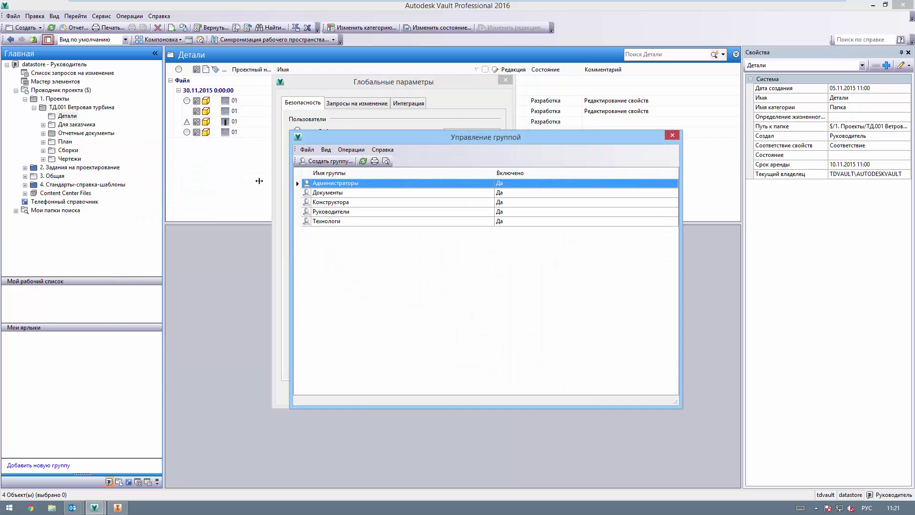
{"action": "double_click", "coordinate": [350, 202]}
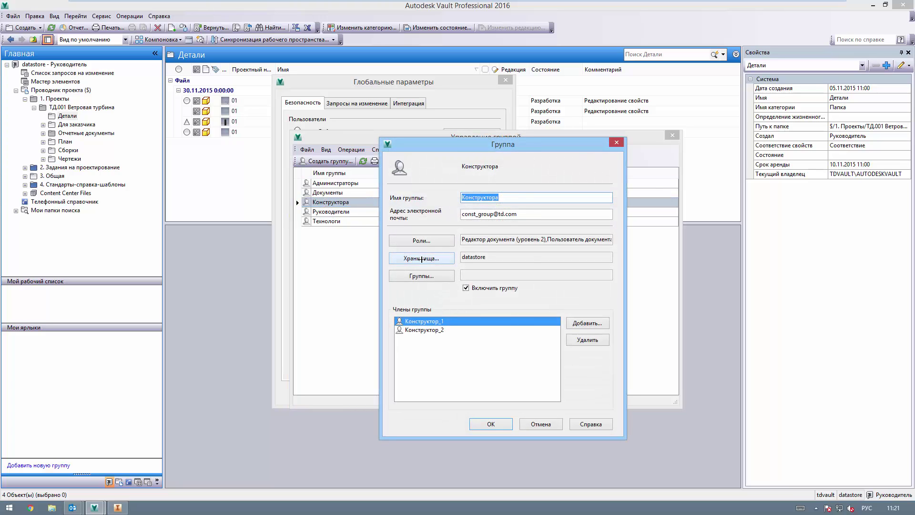
{"action": "left_click", "coordinate": [422, 243]}
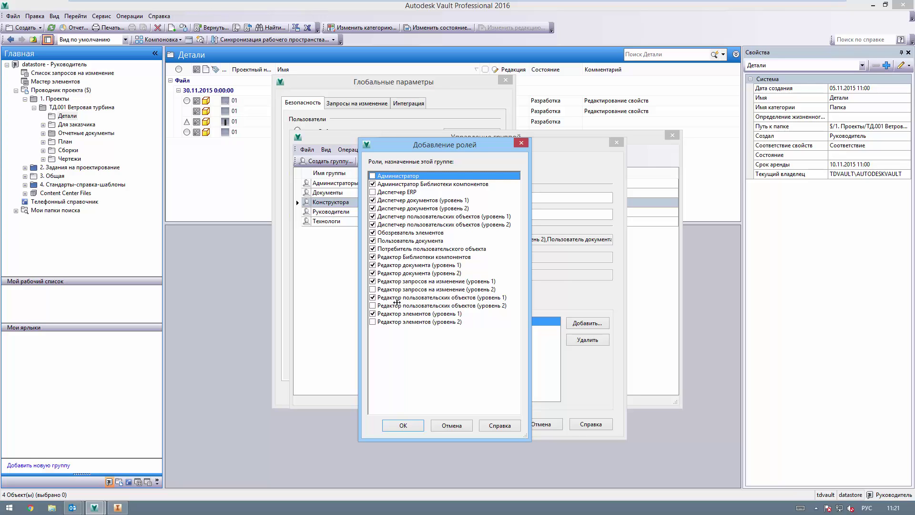
{"action": "left_click", "coordinate": [443, 424]}
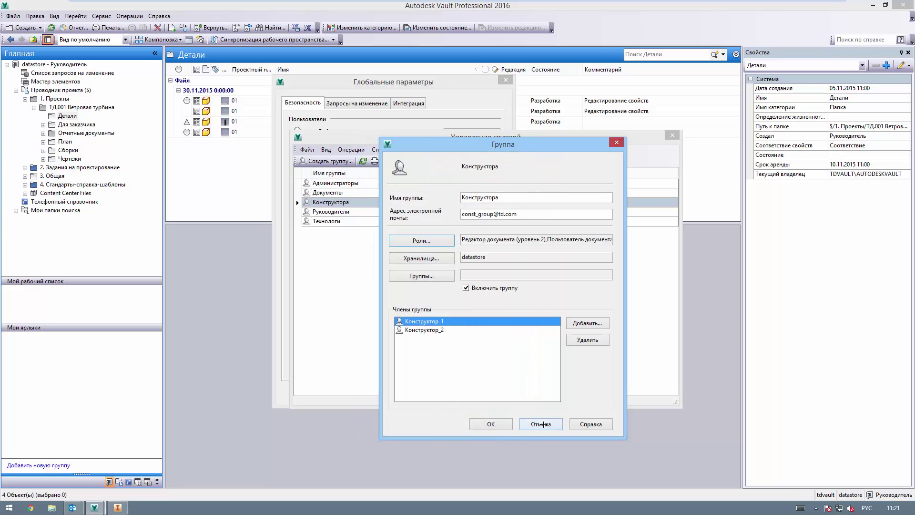
{"action": "left_click", "coordinate": [541, 424]}
{"action": "left_click", "coordinate": [672, 135]}
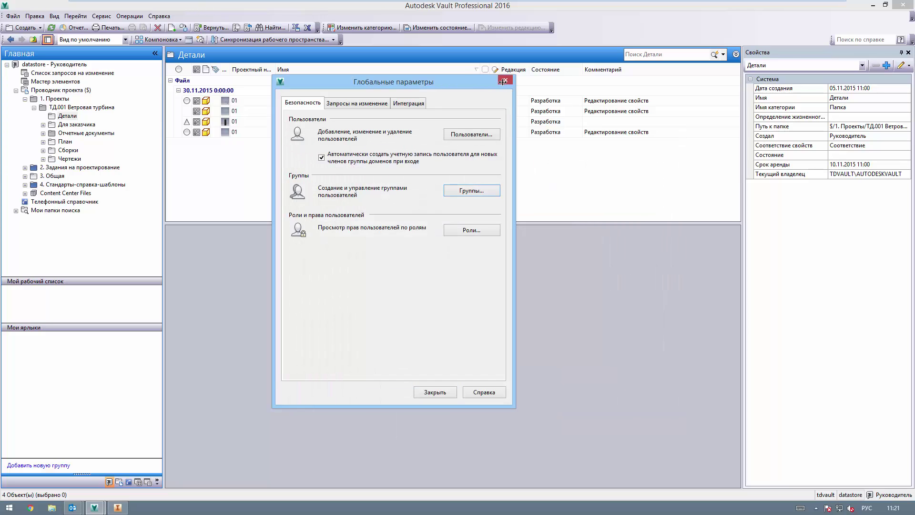
{"action": "left_click", "coordinate": [503, 81]}
Open the vault settings and show the options for change orders.
{"action": "left_click", "coordinate": [102, 15]}
{"action": "mouse_move", "coordinate": [137, 87]}
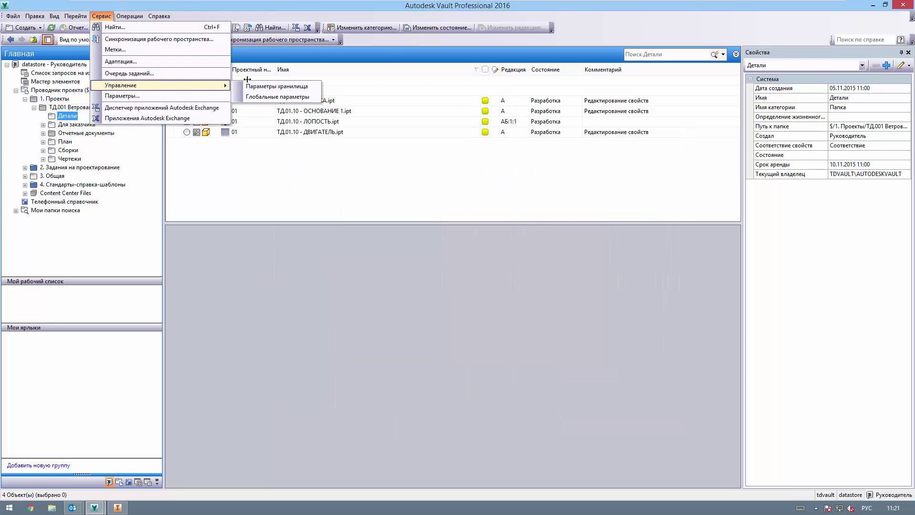
{"action": "left_click", "coordinate": [259, 86]}
{"action": "left_click", "coordinate": [372, 102]}
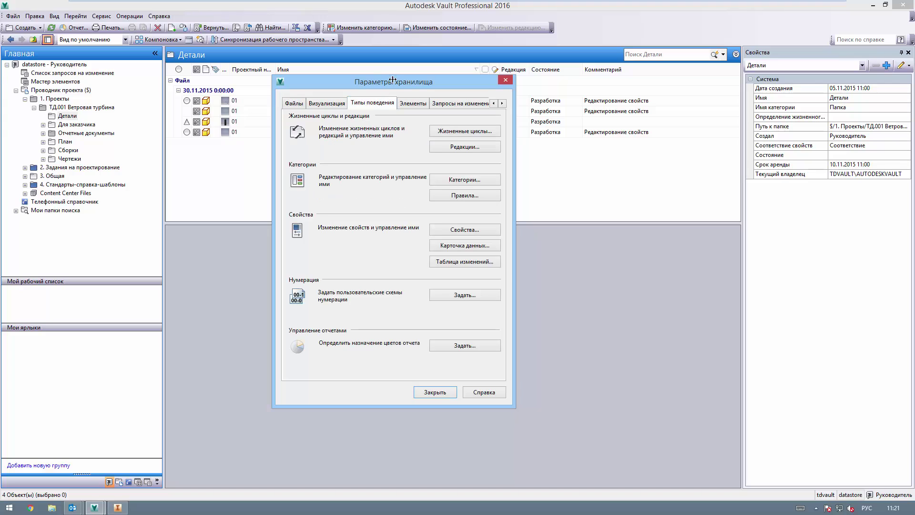
{"action": "left_click_drag", "start_coordinate": [393, 79], "coordinate": [347, 66]}
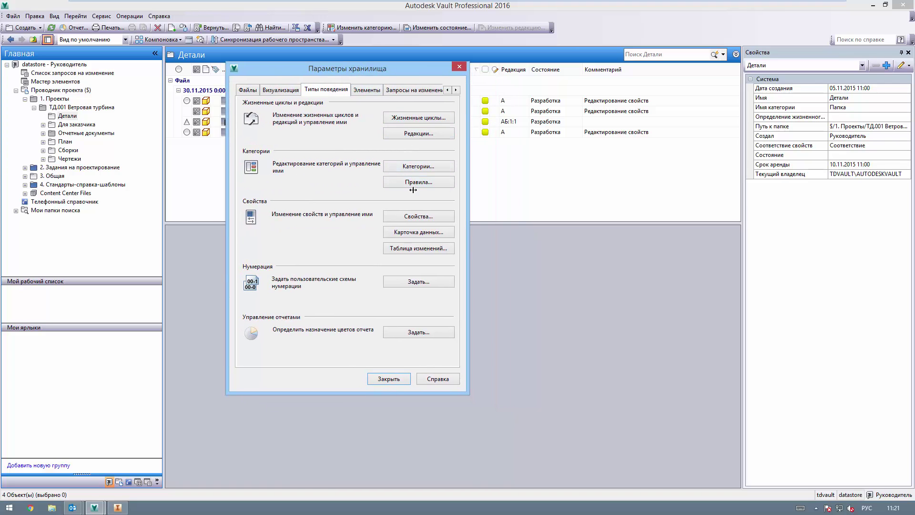
{"action": "left_click", "coordinate": [395, 89]}
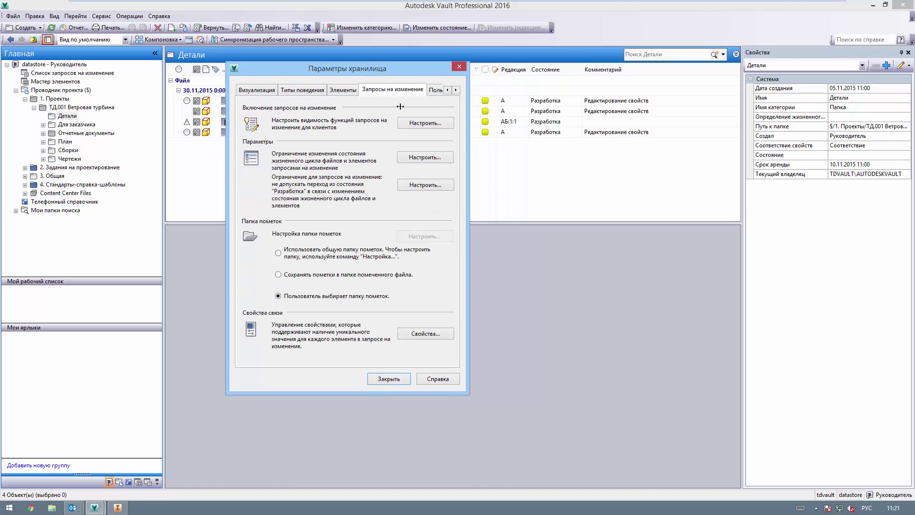
Restrict lifecycle state changes of both files and items by change orders, with administrator override allowed for each.
{"action": "left_click", "coordinate": [420, 154]}
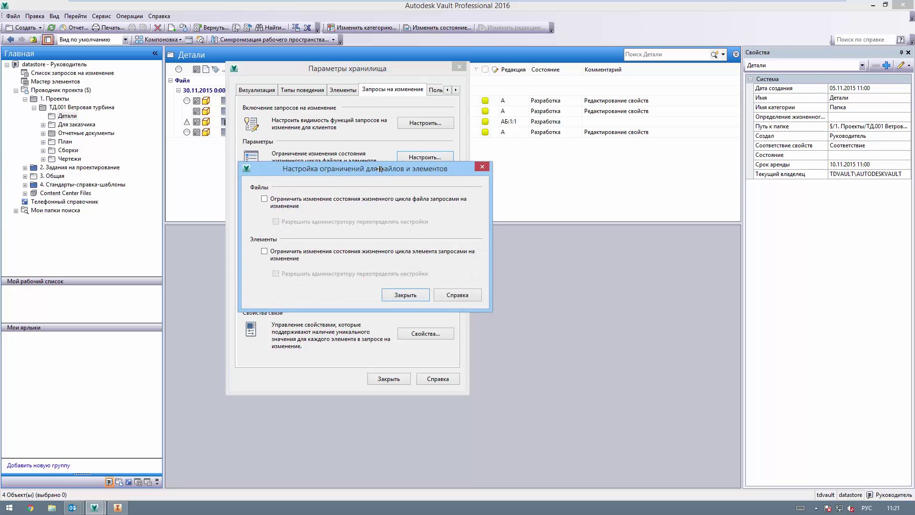
{"action": "left_click_drag", "start_coordinate": [374, 171], "coordinate": [361, 154]}
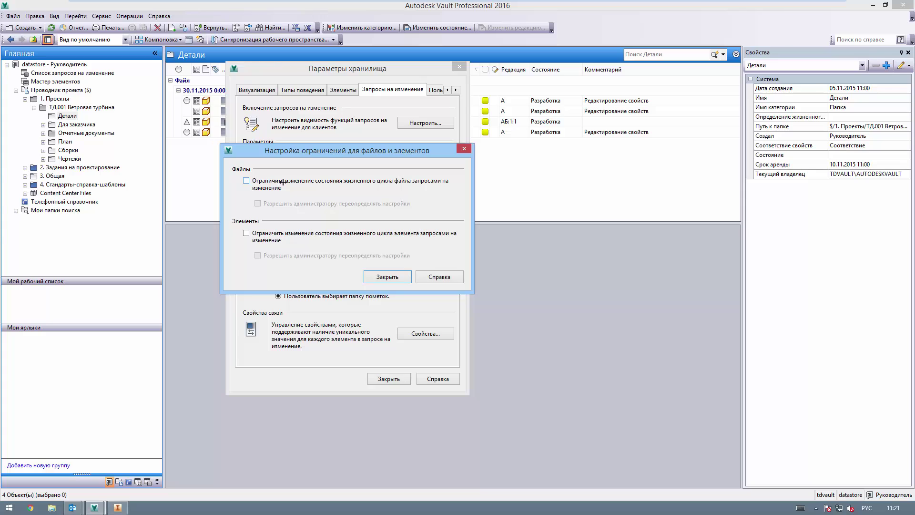
{"action": "left_click", "coordinate": [320, 182]}
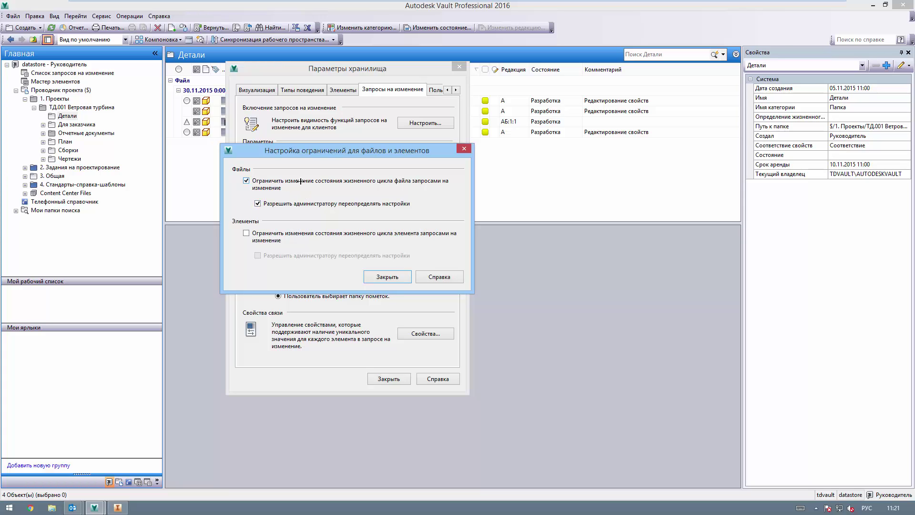
{"action": "left_click", "coordinate": [269, 236]}
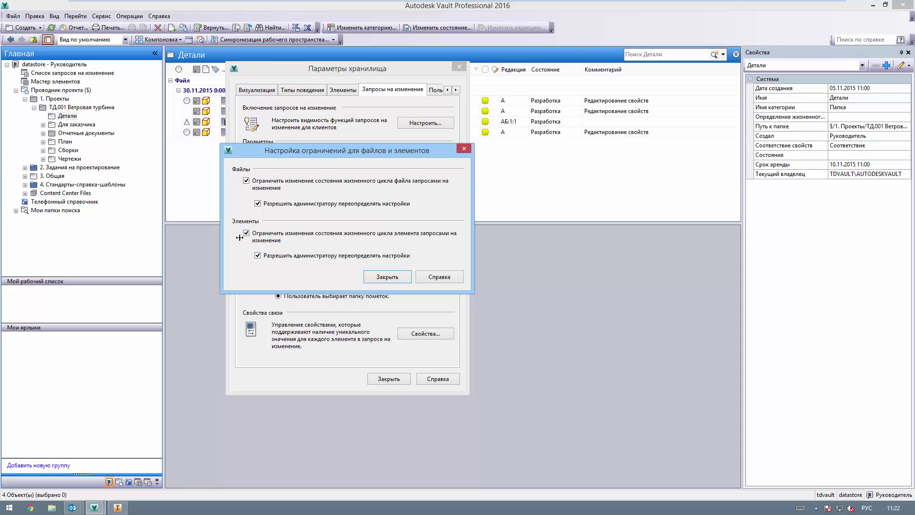
{"action": "left_click", "coordinate": [382, 276]}
Inspect the lifecycle states available for the change order state restriction and leave the selection unchanged.
{"action": "left_click", "coordinate": [423, 184]}
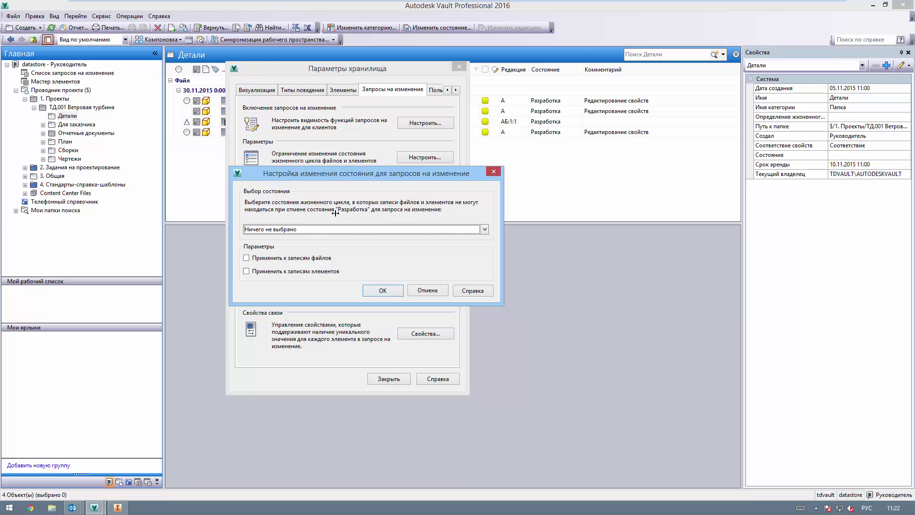
{"action": "left_click", "coordinate": [329, 227]}
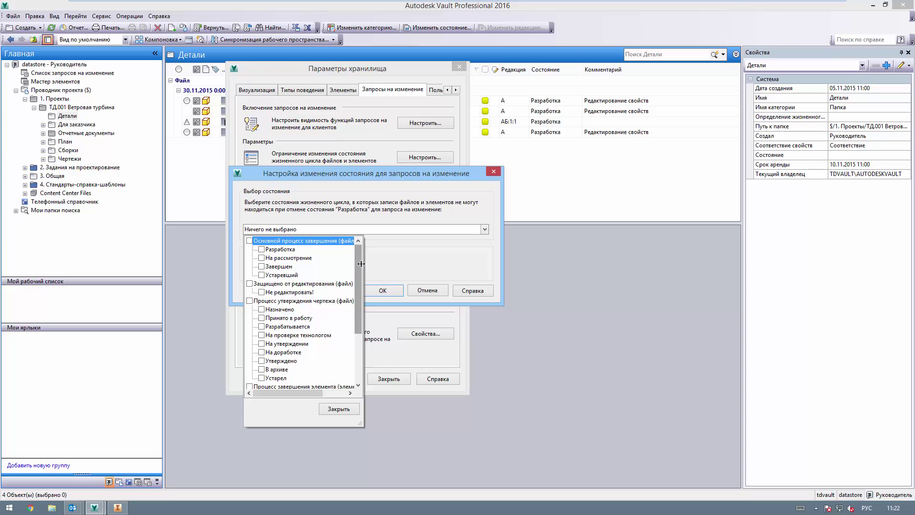
{"action": "scroll", "coordinate": [352, 281], "scroll_direction": "down", "scroll_amount": 3}
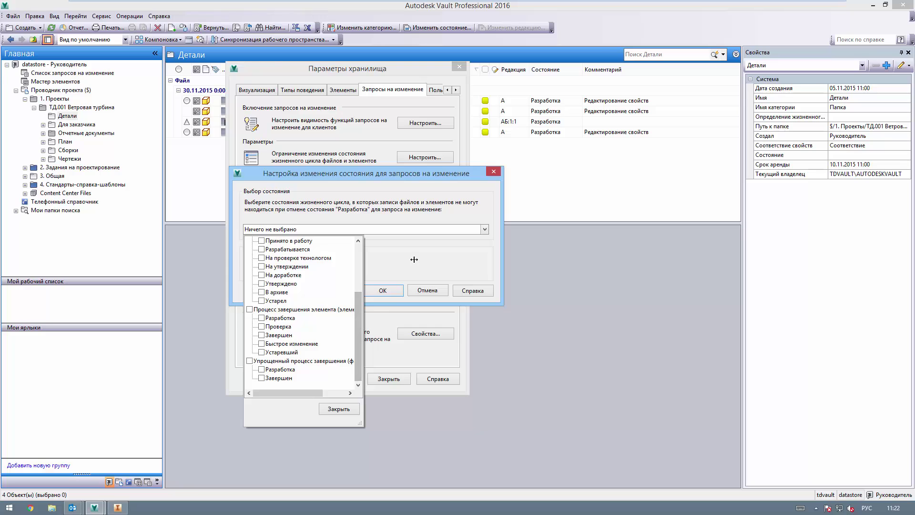
{"action": "left_click", "coordinate": [342, 248]}
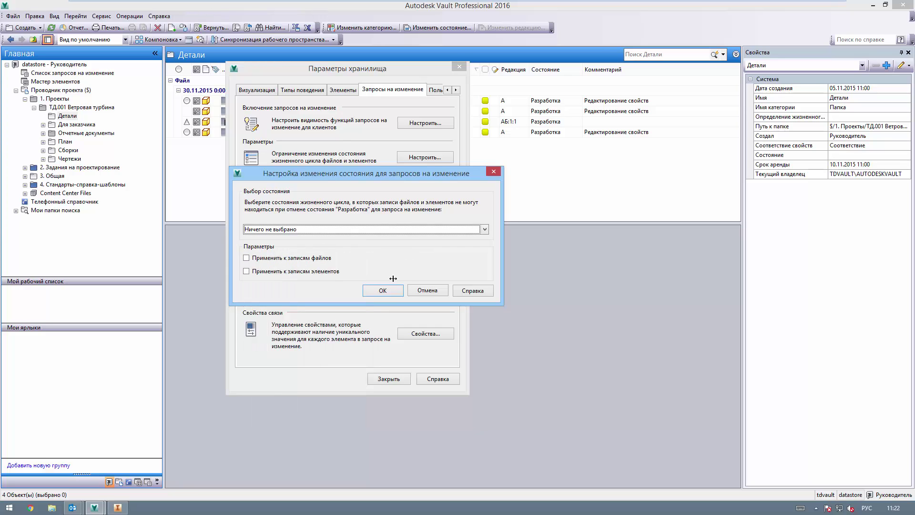
{"action": "left_click", "coordinate": [425, 289]}
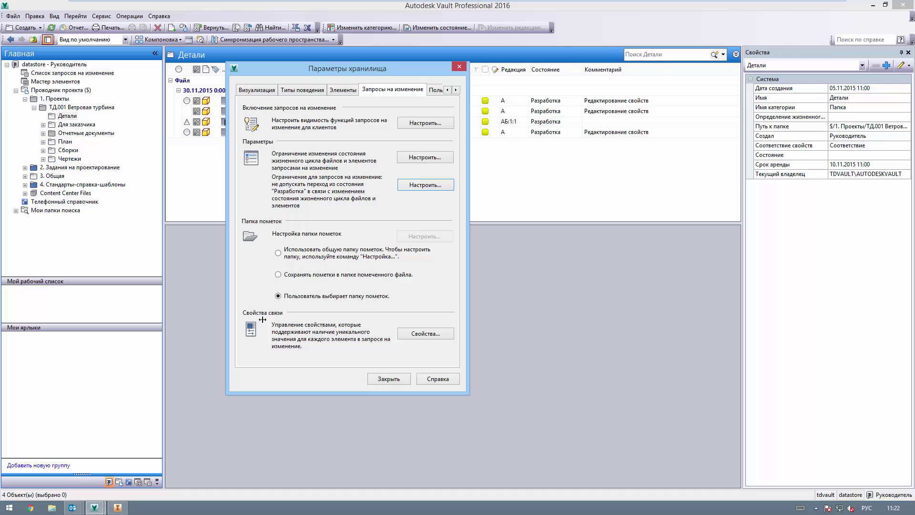
View the change order link properties and the custom objects settings, and close the vault settings.
{"action": "left_click", "coordinate": [412, 334]}
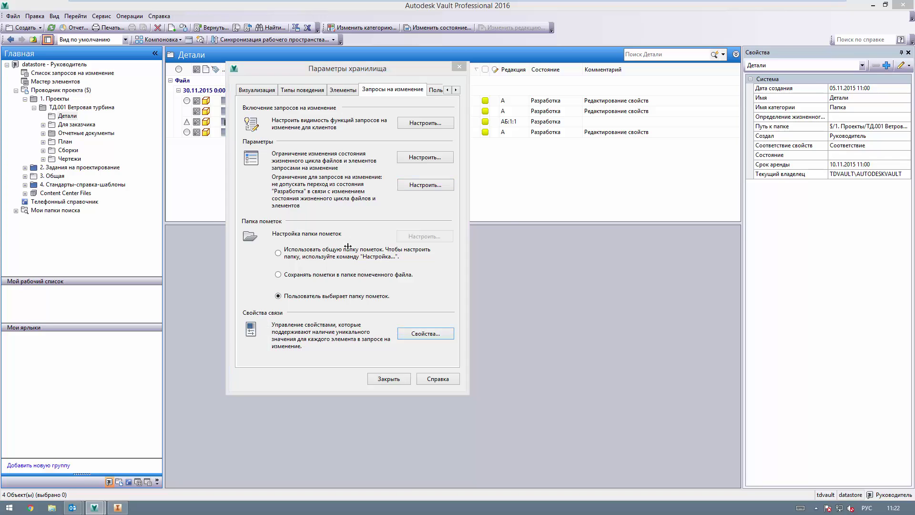
{"action": "left_click_drag", "start_coordinate": [311, 148], "coordinate": [279, 148]}
{"action": "left_click", "coordinate": [474, 146]}
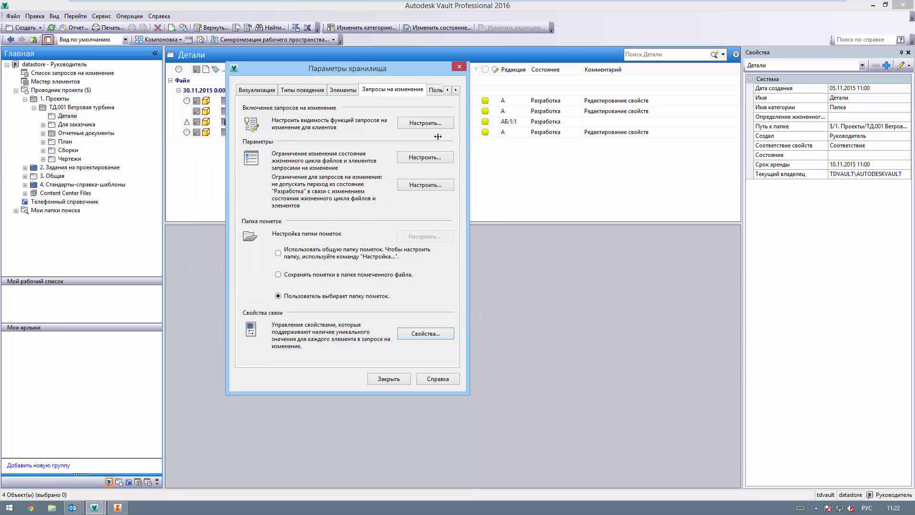
{"action": "left_click", "coordinate": [431, 91]}
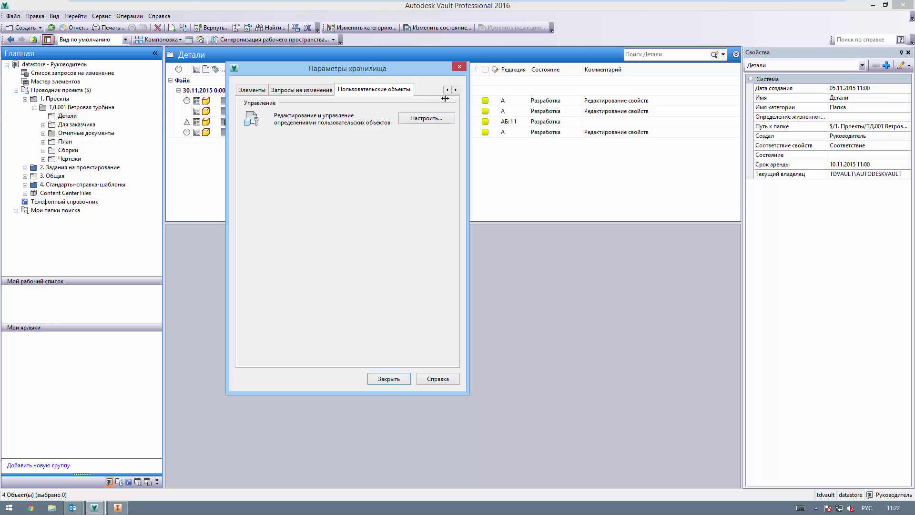
{"action": "left_click", "coordinate": [458, 67]}
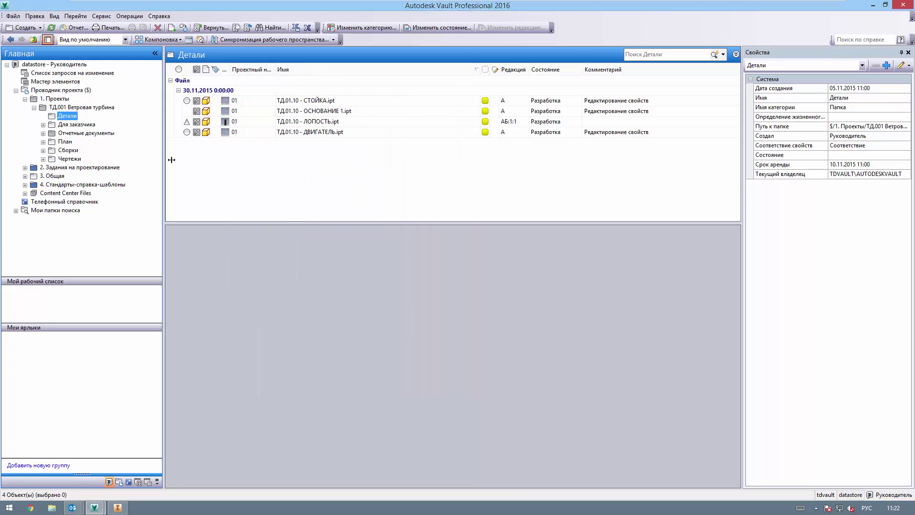
Try to change the state of ТД.01.10 - ЛОПОСТЬ.ipt to Завершен, excluding its associated drawing.
{"action": "left_click_drag", "start_coordinate": [165, 158], "coordinate": [172, 157]}
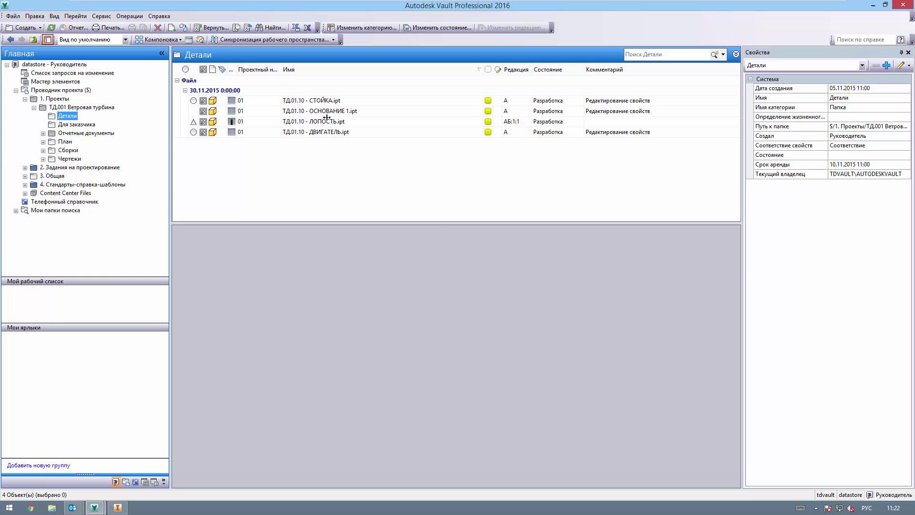
{"action": "left_click", "coordinate": [327, 121]}
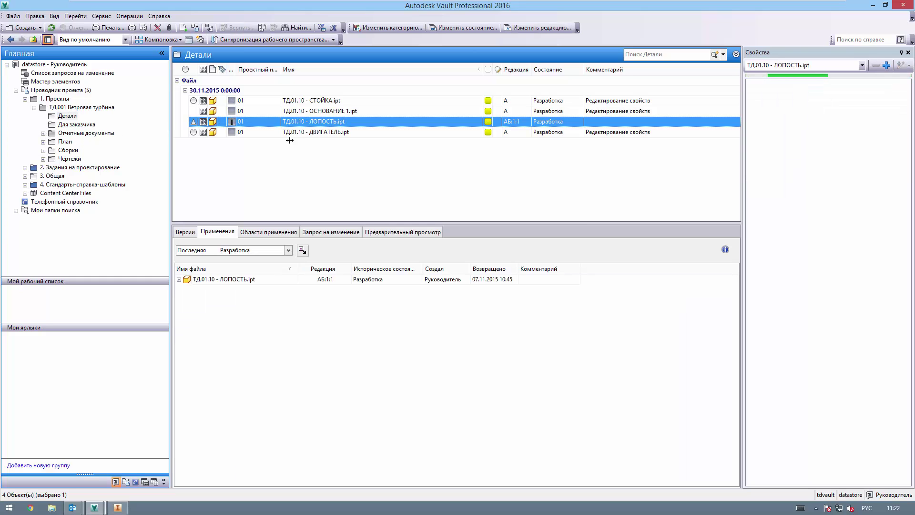
{"action": "left_click", "coordinate": [457, 27]}
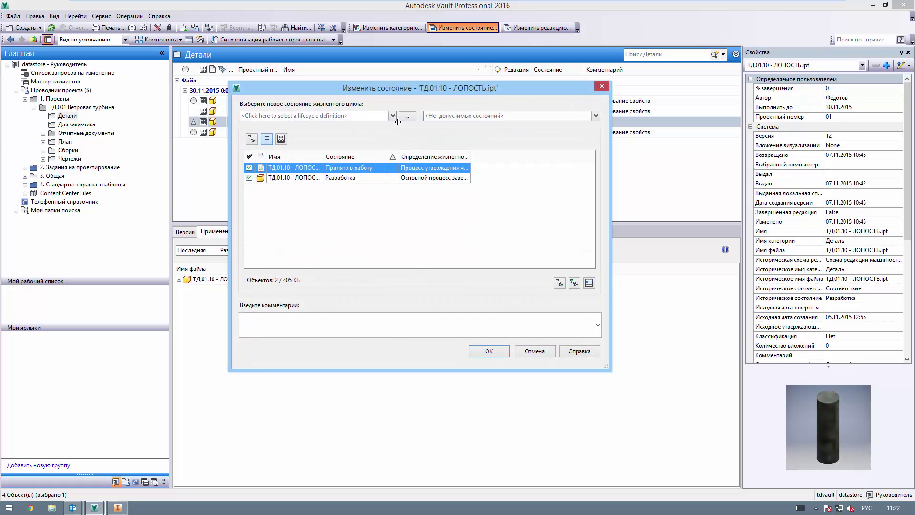
{"action": "left_click", "coordinate": [248, 167]}
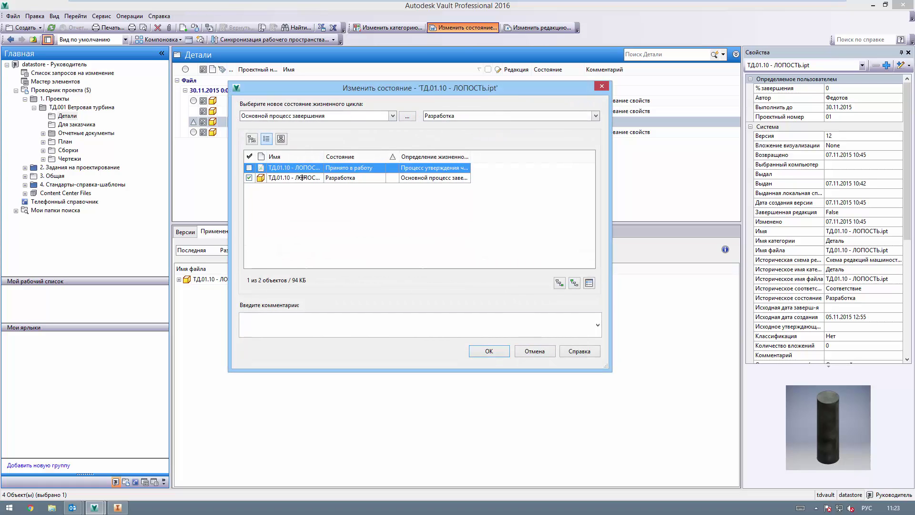
{"action": "left_click", "coordinate": [336, 178]}
{"action": "left_click", "coordinate": [343, 196]}
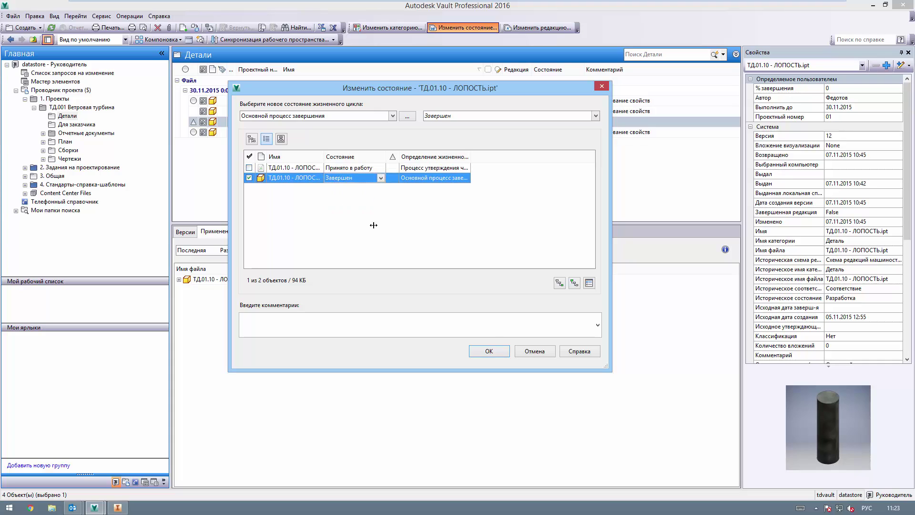
{"action": "left_click", "coordinate": [493, 352]}
{"action": "left_click", "coordinate": [486, 181]}
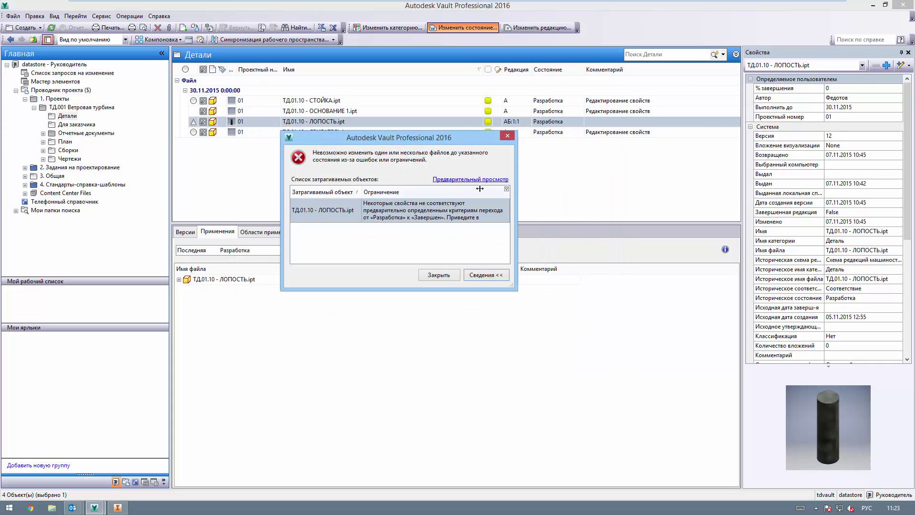
{"action": "left_click", "coordinate": [438, 275]}
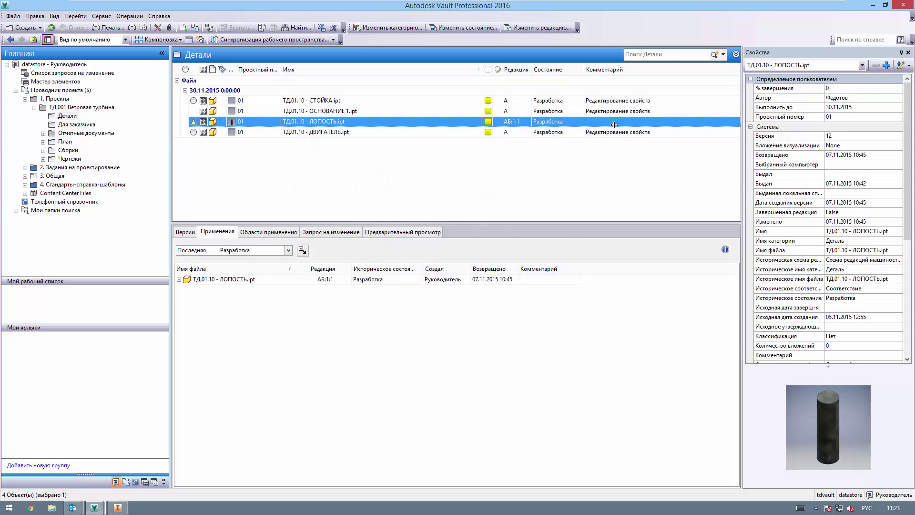
Open the properties of ТД.01.10 - ЛОПОСТЬ.ipt for editing and add the Проверил field to the editable properties.
{"action": "left_click", "coordinate": [543, 113]}
{"action": "left_click", "coordinate": [543, 123]}
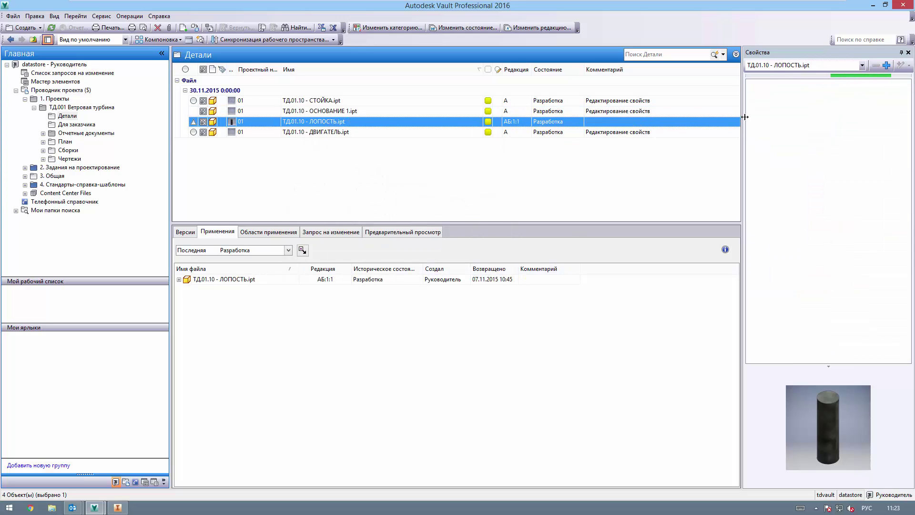
{"action": "left_click_drag", "start_coordinate": [734, 117], "coordinate": [721, 116]}
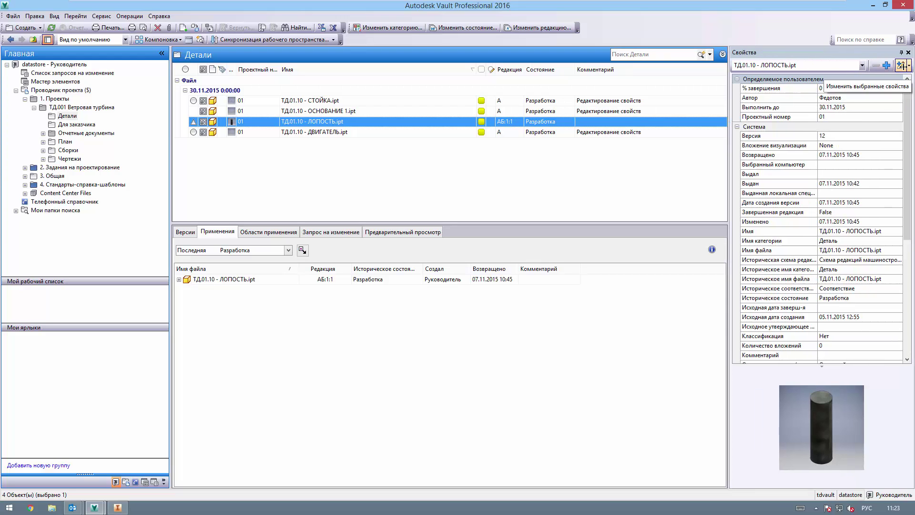
{"action": "left_click", "coordinate": [899, 66]}
{"action": "left_click", "coordinate": [313, 116]}
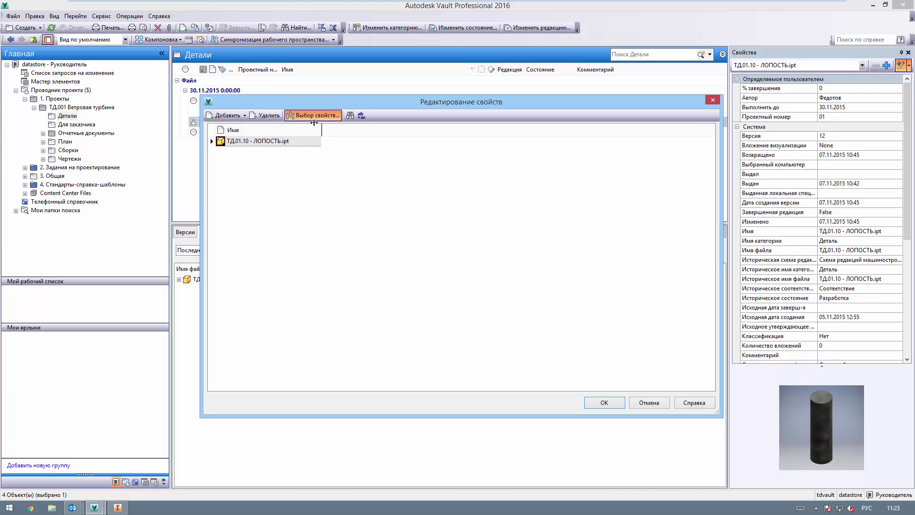
{"action": "left_click_drag", "start_coordinate": [450, 221], "coordinate": [349, 279]}
{"action": "left_click", "coordinate": [349, 277]}
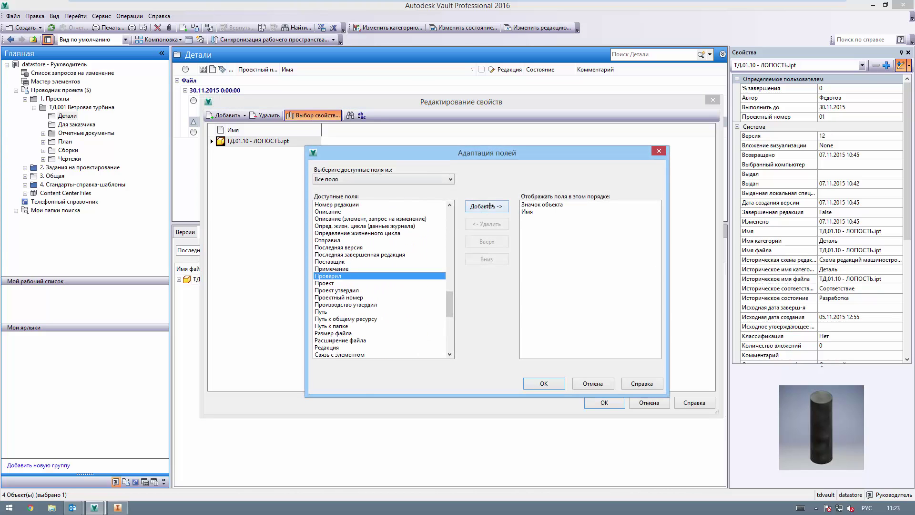
{"action": "left_click", "coordinate": [486, 206]}
{"action": "left_click", "coordinate": [544, 383]}
Enter the checker's name in the part's Проверил property, apply the change, and close the results.
{"action": "left_click", "coordinate": [343, 144]}
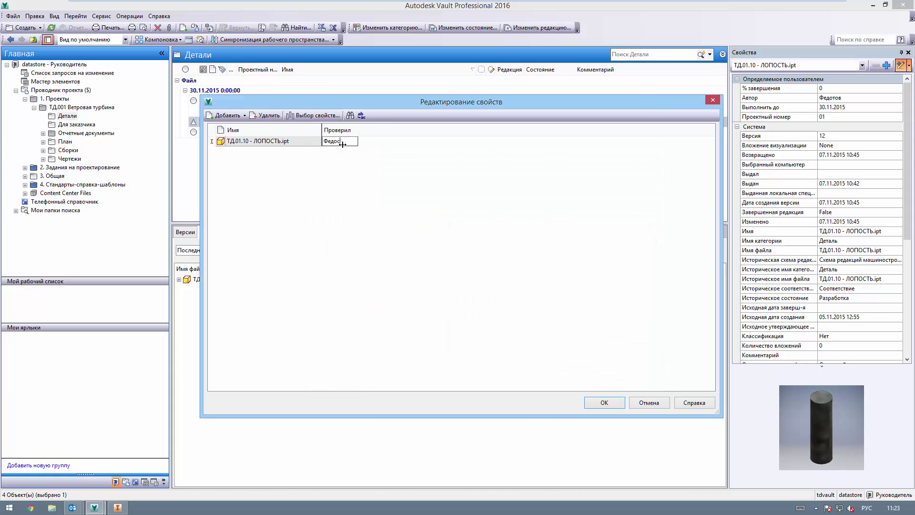
{"action": "type", "text": "Федосов К. И."}
{"action": "left_click", "coordinate": [601, 402]}
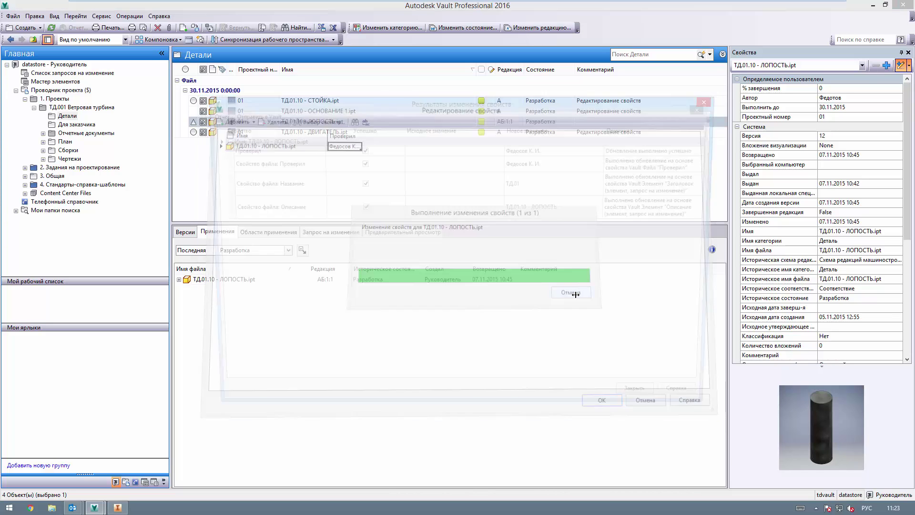
{"action": "left_click", "coordinate": [649, 402]}
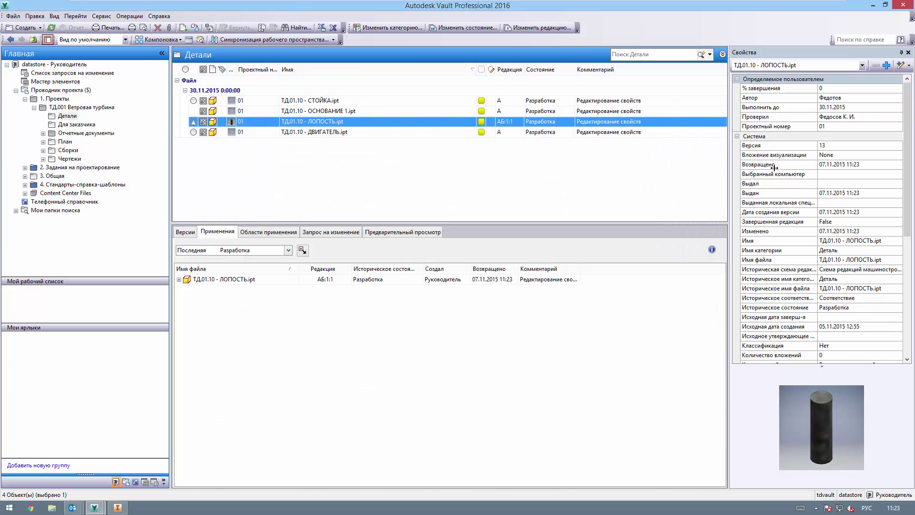
Change the lifecycle state of ТД.01.10 - ЛОПОСТЬ.ipt to Завершен, leaving its associated drawing out of the change.
{"action": "left_click", "coordinate": [446, 28]}
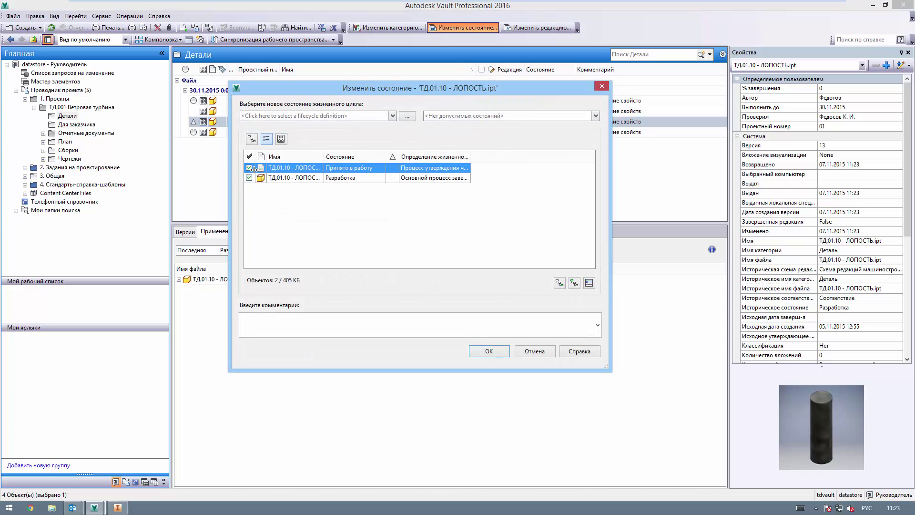
{"action": "left_click", "coordinate": [250, 168]}
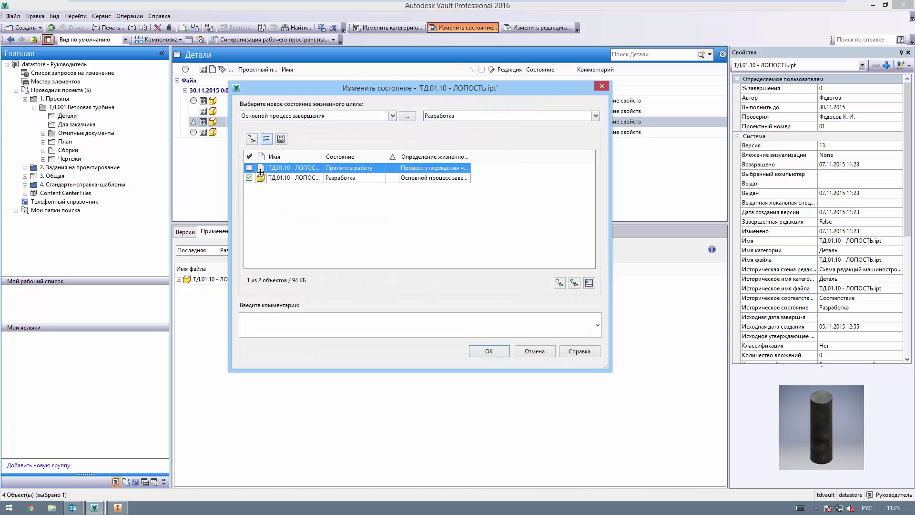
{"action": "left_click", "coordinate": [366, 179]}
{"action": "left_click", "coordinate": [380, 213]}
{"action": "left_click", "coordinate": [491, 351]}
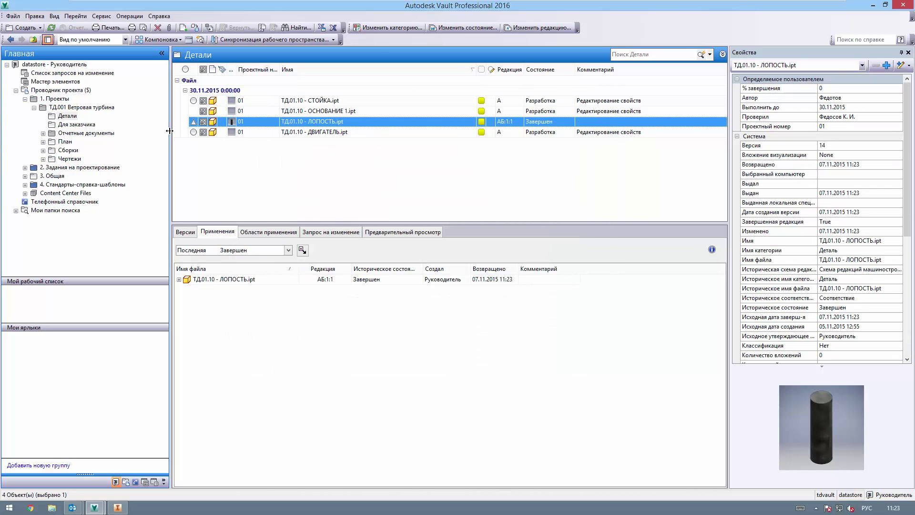
{"action": "left_click_drag", "start_coordinate": [170, 130], "coordinate": [164, 131]}
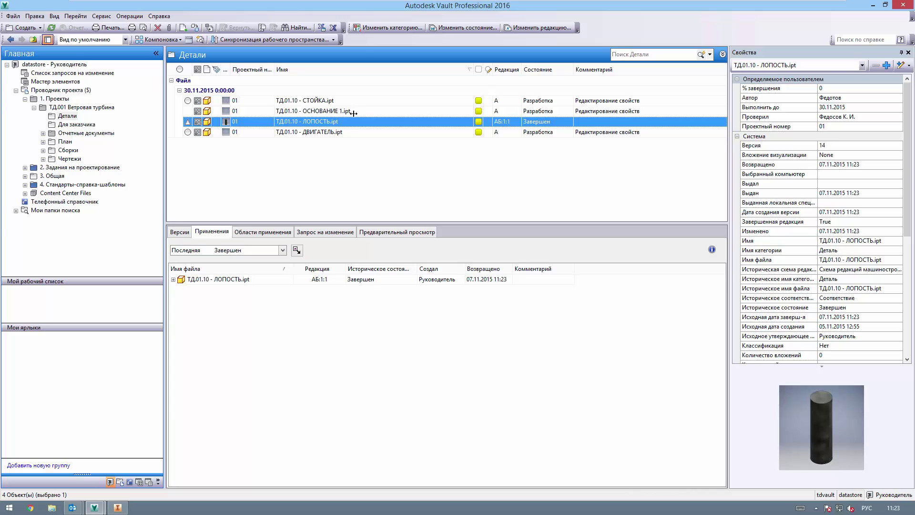
Create a new change order from the part ТД.01.10 - ЛОПОСТЬ.ipt and check its routing participants.
{"action": "left_click", "coordinate": [353, 111]}
{"action": "left_click", "coordinate": [410, 121]}
{"action": "left_click", "coordinate": [173, 279]}
{"action": "left_click", "coordinate": [492, 122]}
{"action": "right_click", "coordinate": [359, 123]}
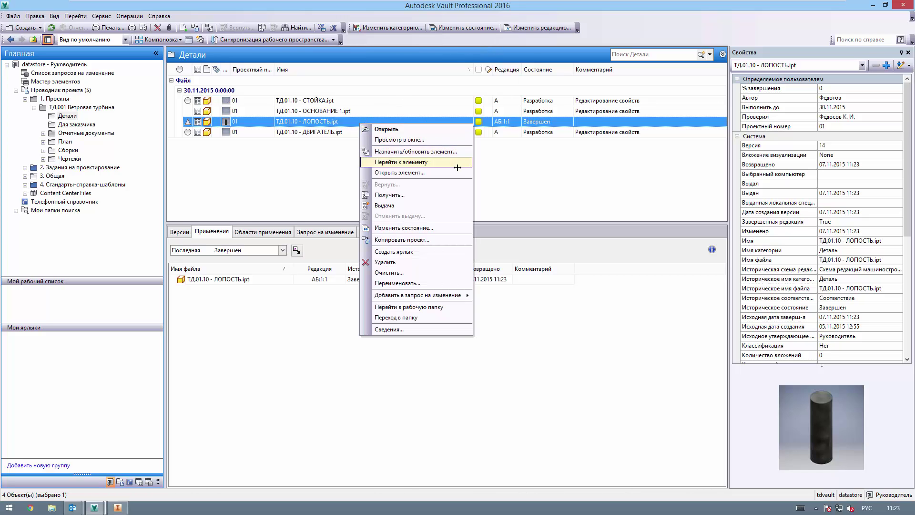
{"action": "mouse_move", "coordinate": [437, 295]}
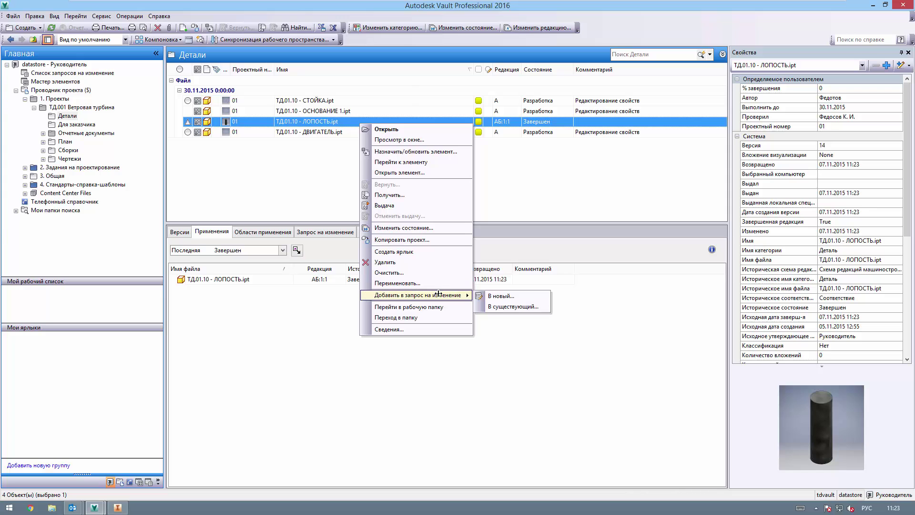
{"action": "left_click", "coordinate": [491, 295]}
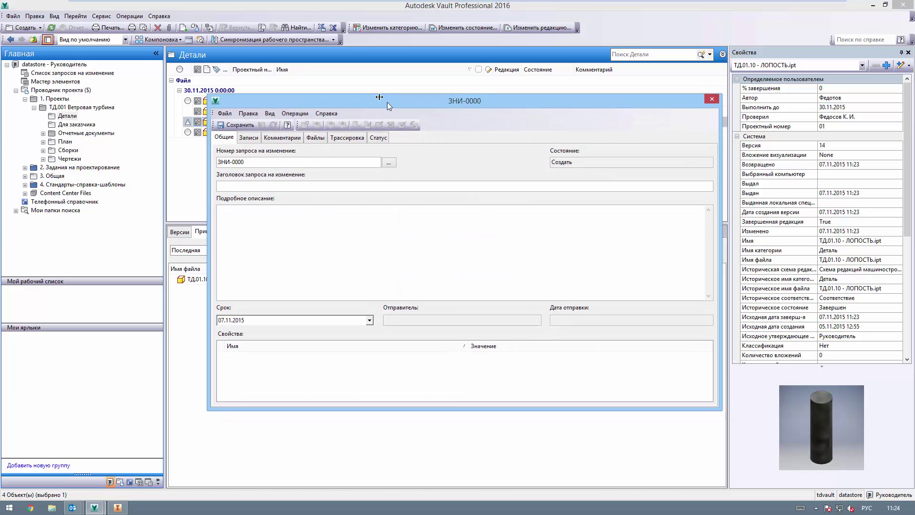
{"action": "left_click", "coordinate": [335, 130]}
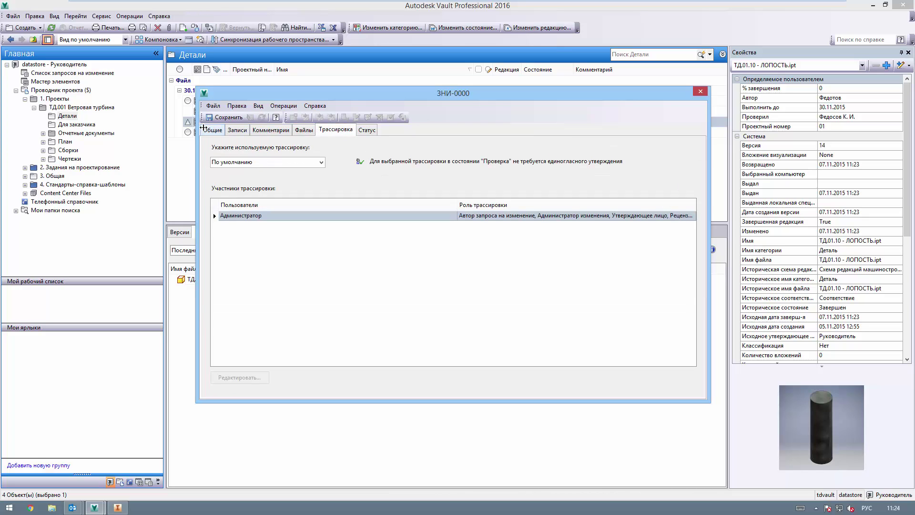
Title the change order "Необходимо доработать существующий цилиндр." and describe it as "Проработать отверстие внутри цилиндра, диаметром 5 мм.".
{"action": "left_click", "coordinate": [212, 129]}
{"action": "left_click", "coordinate": [233, 178]}
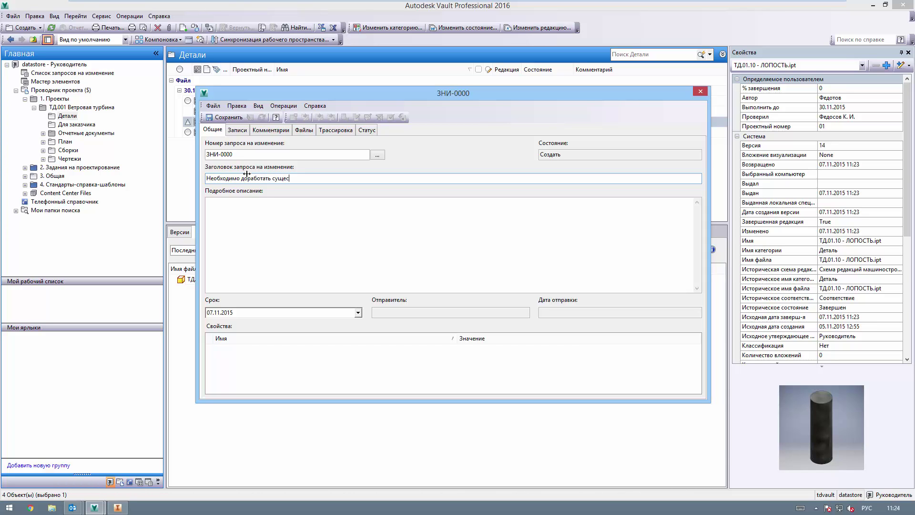
{"action": "type", "text": "ющий цилиндр."}
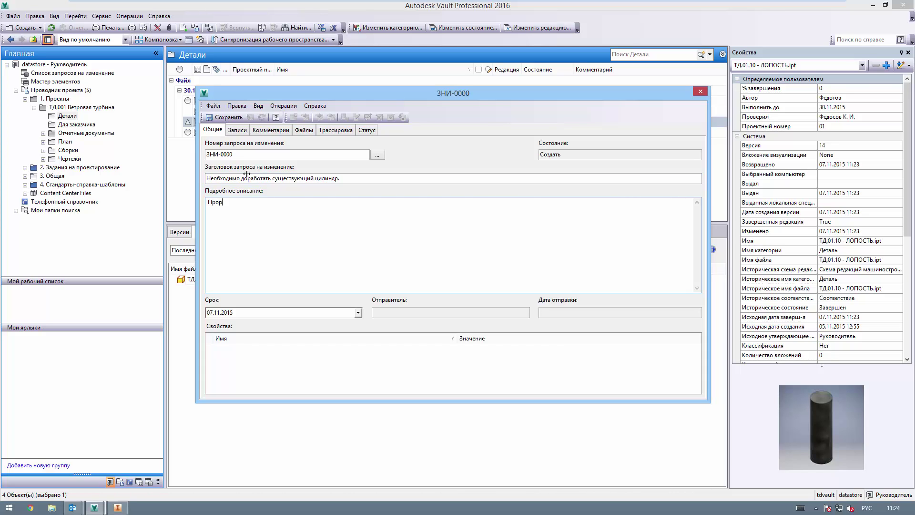
{"action": "type", "text": "ерсти"}
{"action": "type", "text": "дра, диаметром 5 мм."}
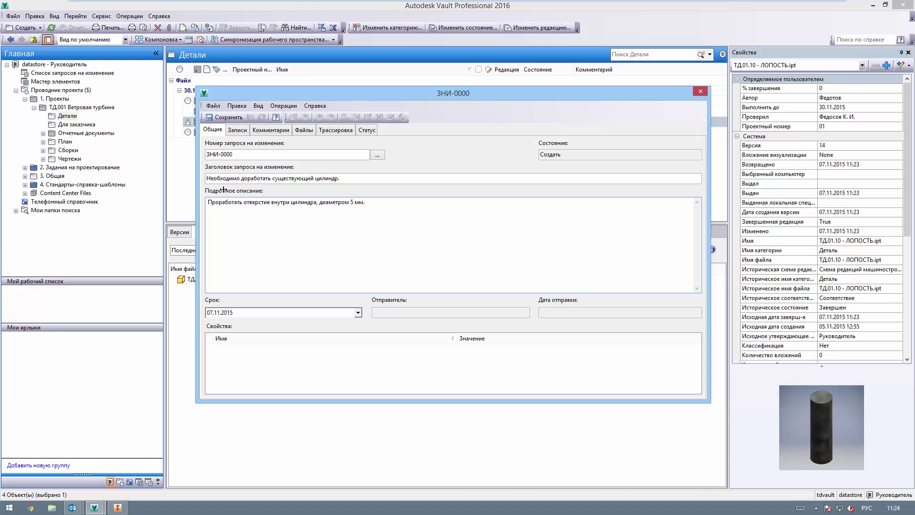
Set the change order's due date to 14.11.2015 and generate its number with the ЗНИ numbering scheme.
{"action": "left_click", "coordinate": [357, 312]}
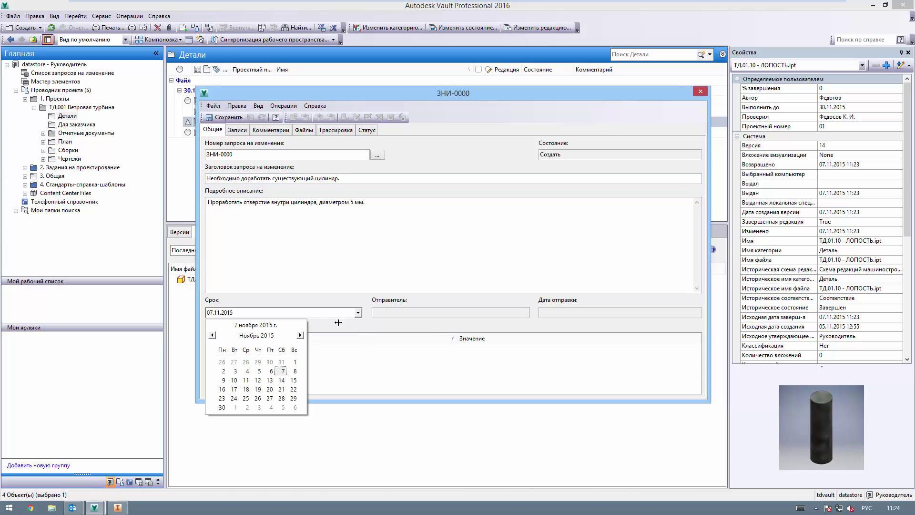
{"action": "left_click", "coordinate": [280, 380]}
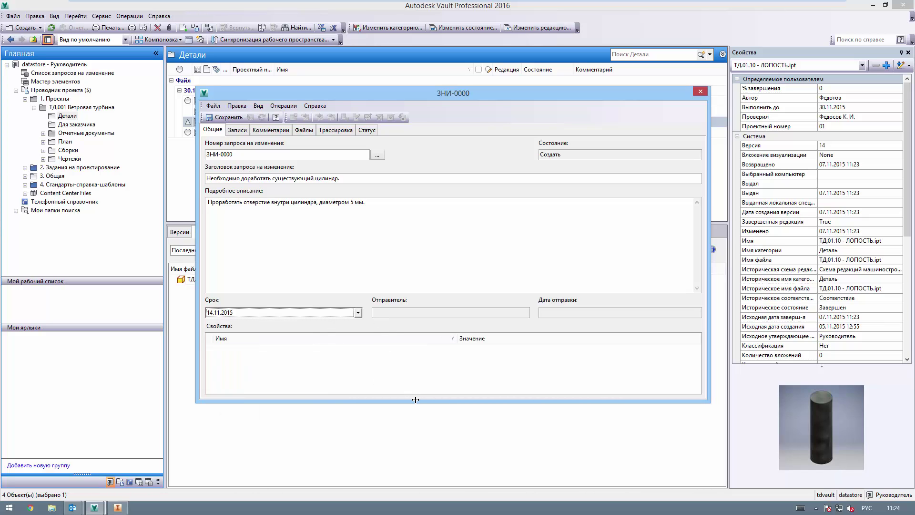
{"action": "left_click_drag", "start_coordinate": [416, 399], "coordinate": [417, 448]}
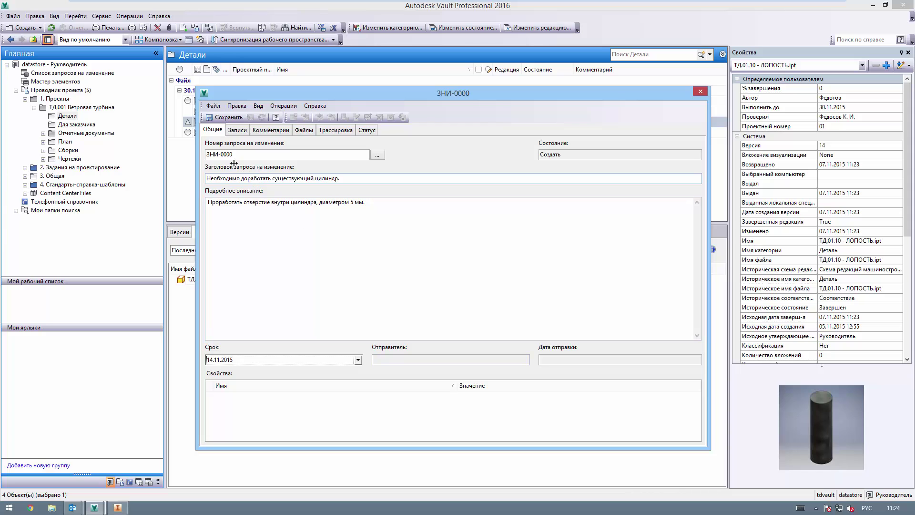
{"action": "left_click", "coordinate": [377, 155]}
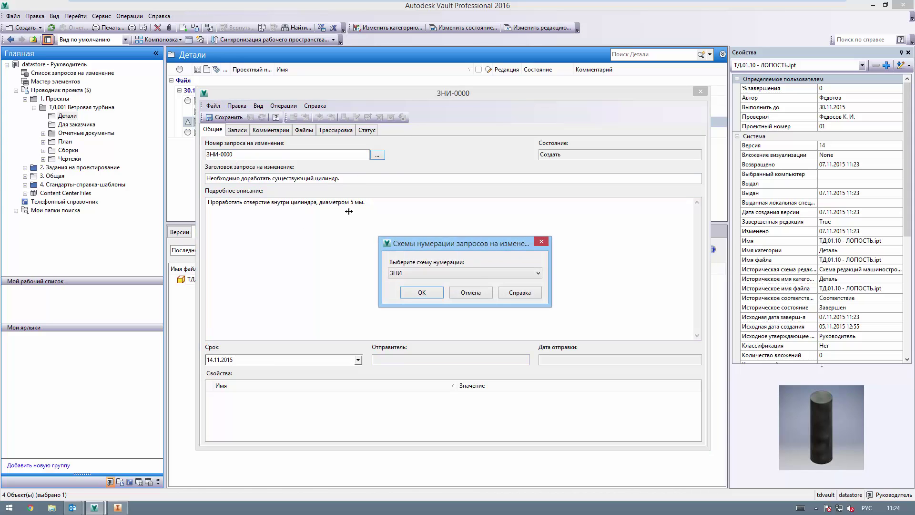
{"action": "left_click", "coordinate": [406, 274]}
{"action": "left_click", "coordinate": [412, 286]}
{"action": "left_click", "coordinate": [415, 292]}
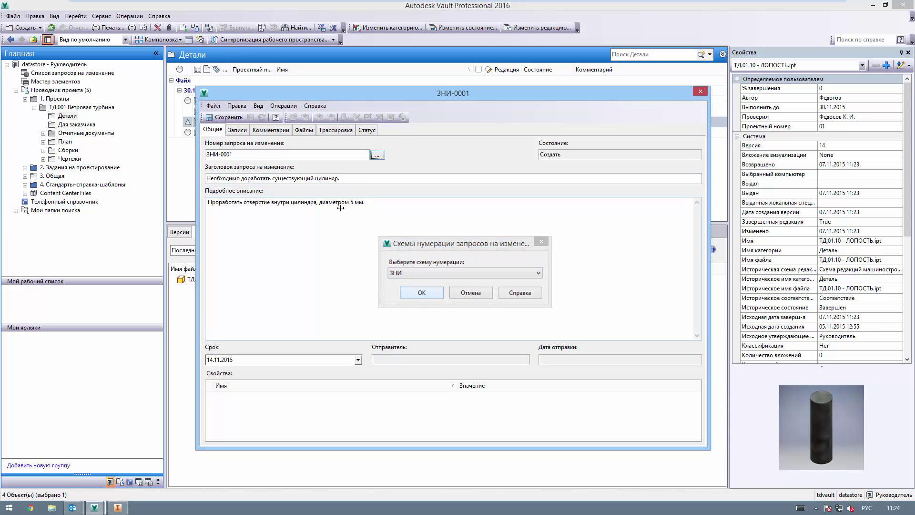
{"action": "left_click_drag", "start_coordinate": [243, 155], "coordinate": [181, 154]}
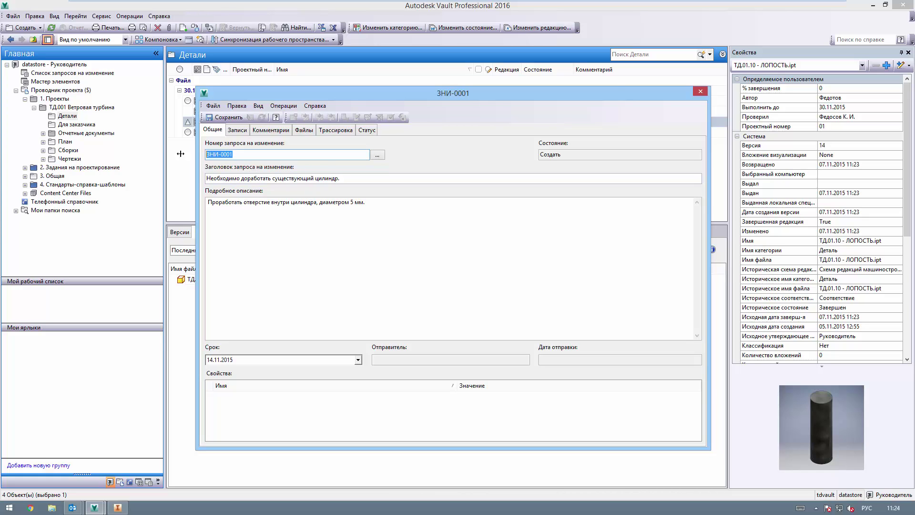
Review the change order's linked records and select Редакция A.docx in the file search as an additional record.
{"action": "left_click", "coordinate": [239, 129]}
{"action": "left_click", "coordinate": [223, 176]}
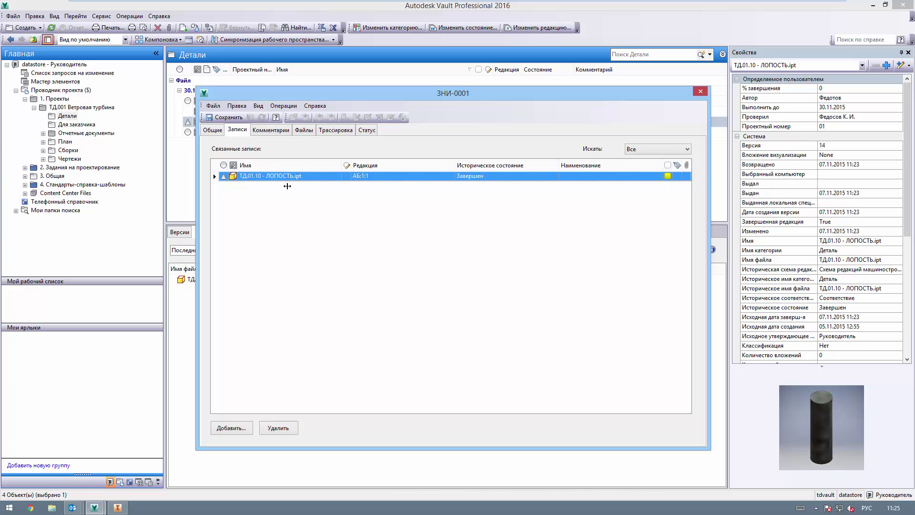
{"action": "left_click", "coordinate": [230, 426]}
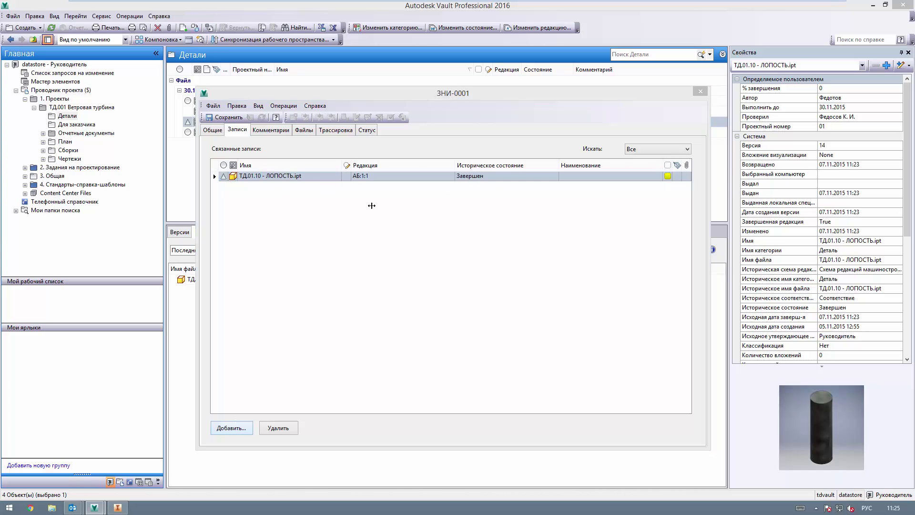
{"action": "left_click", "coordinate": [666, 183]}
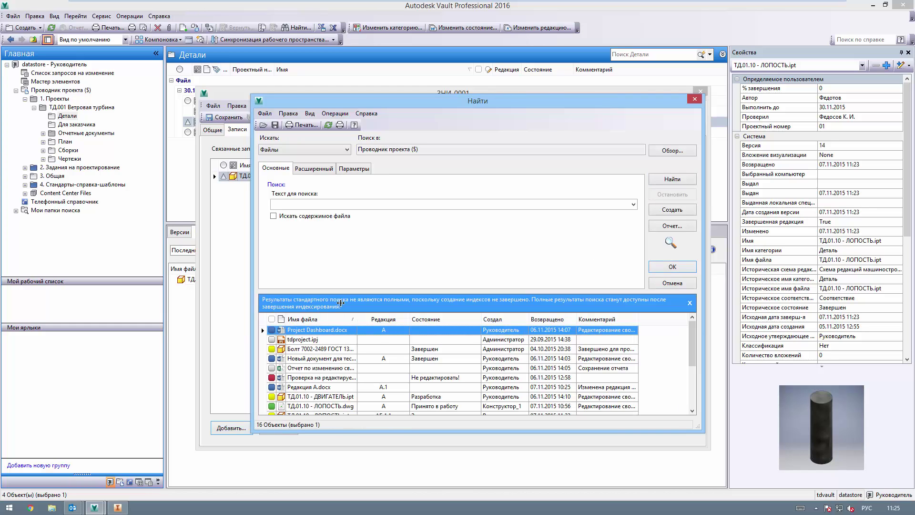
{"action": "left_click", "coordinate": [689, 302]}
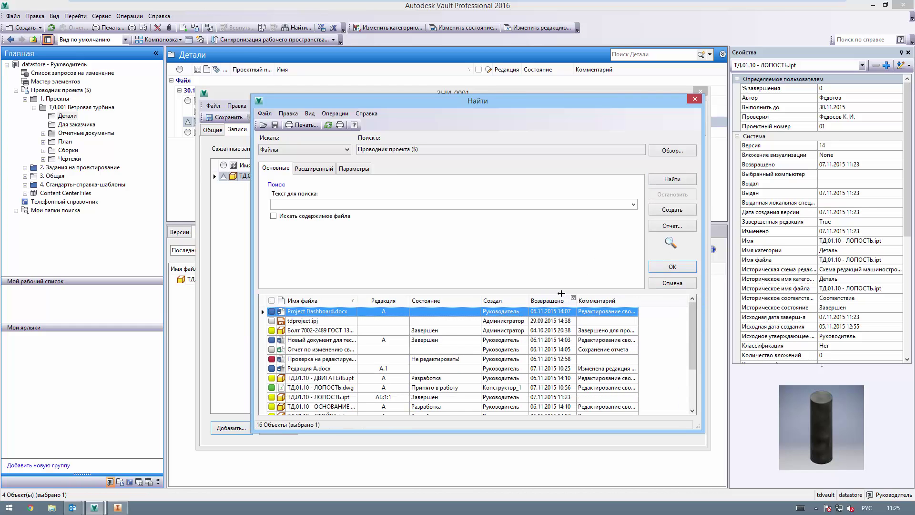
{"action": "left_click_drag", "start_coordinate": [692, 321], "coordinate": [700, 354]}
{"action": "left_click", "coordinate": [341, 404]}
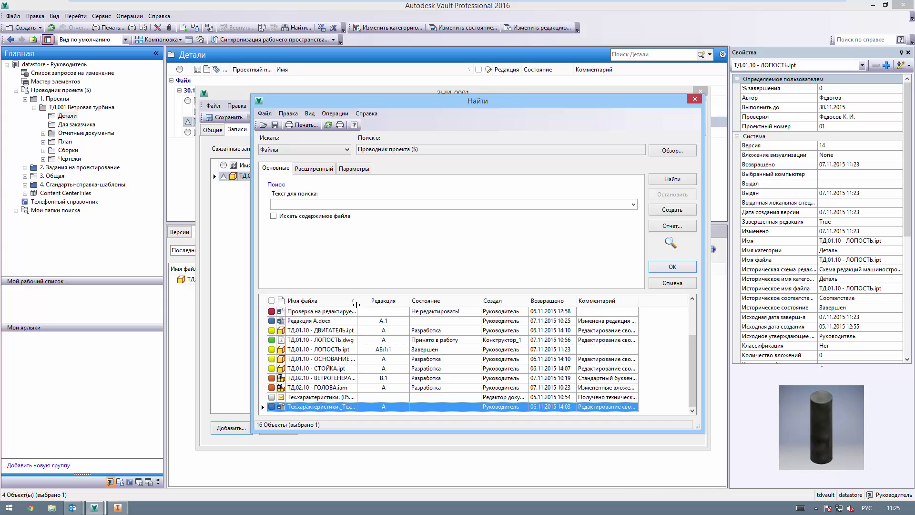
{"action": "left_click_drag", "start_coordinate": [356, 304], "coordinate": [455, 303]}
{"action": "left_click", "coordinate": [343, 318]}
{"action": "scroll", "coordinate": [367, 350], "scroll_direction": "up", "scroll_amount": 3}
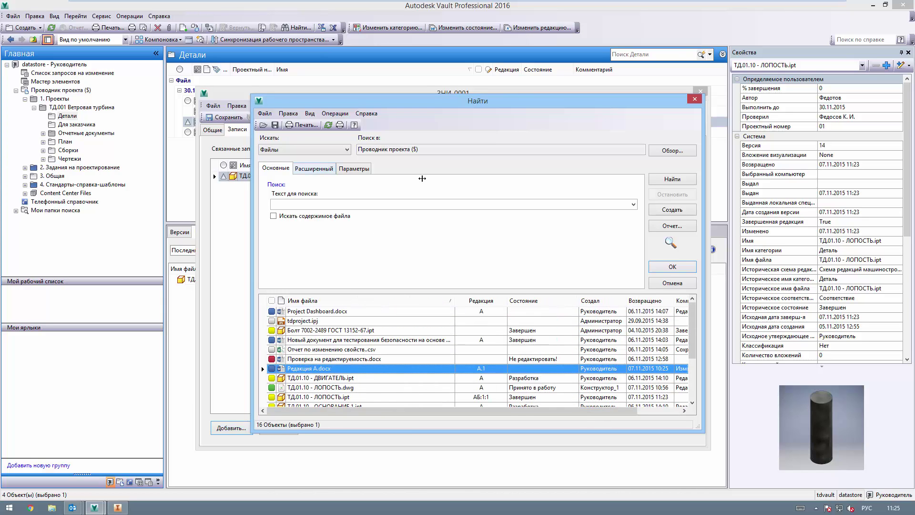
{"action": "left_click", "coordinate": [668, 261]}
Start a comment titled "Доработка." with the text "Коллеги, в изделии № ТД.01.10 - Лопость найдена неточность. Нужно поправитью".
{"action": "left_click", "coordinate": [254, 130]}
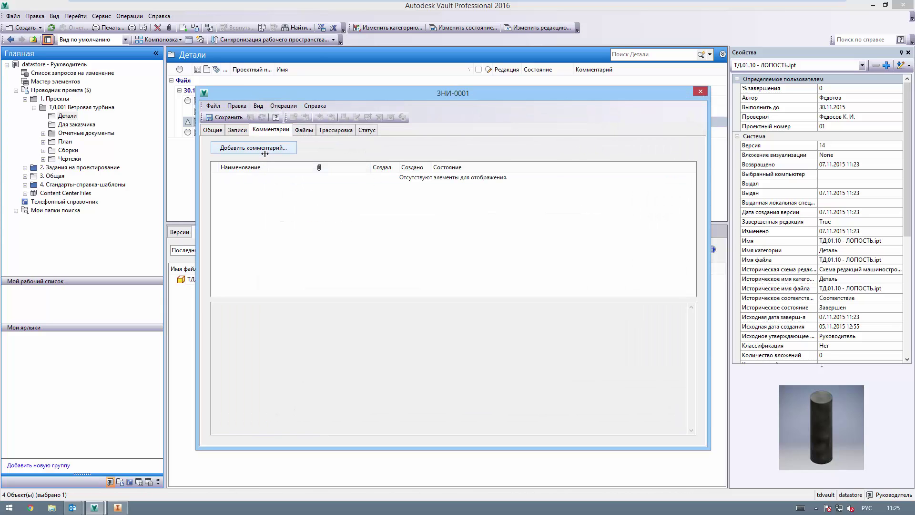
{"action": "left_click_drag", "start_coordinate": [275, 167], "coordinate": [296, 165]}
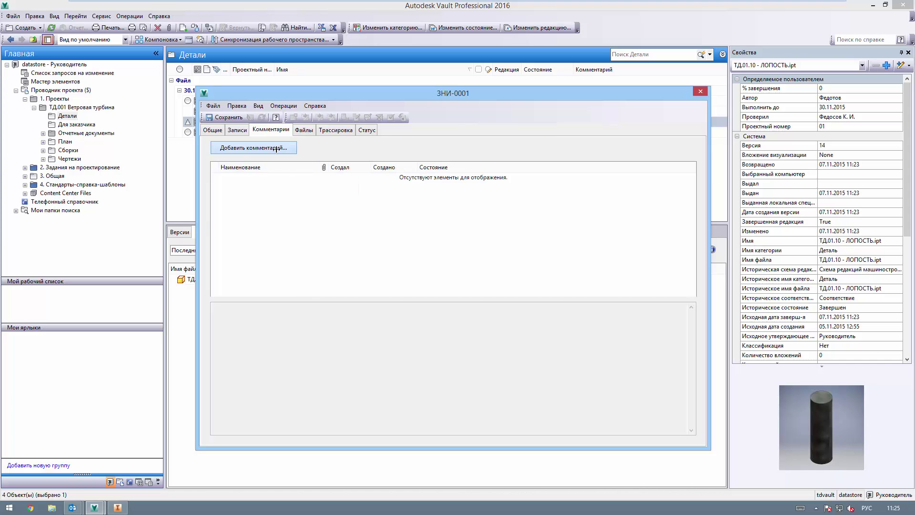
{"action": "left_click", "coordinate": [253, 148]}
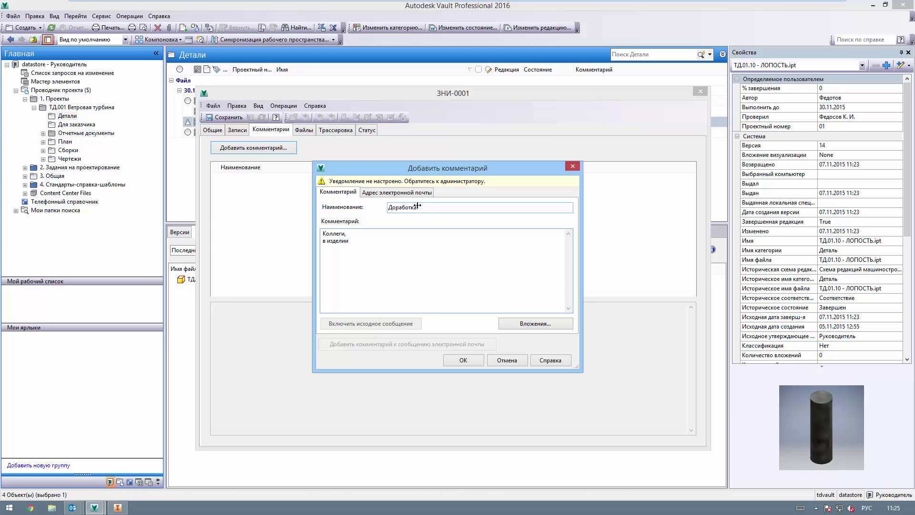
{"action": "type", "text": "№"}
{"action": "type", "text": "Нужно поправитью"}
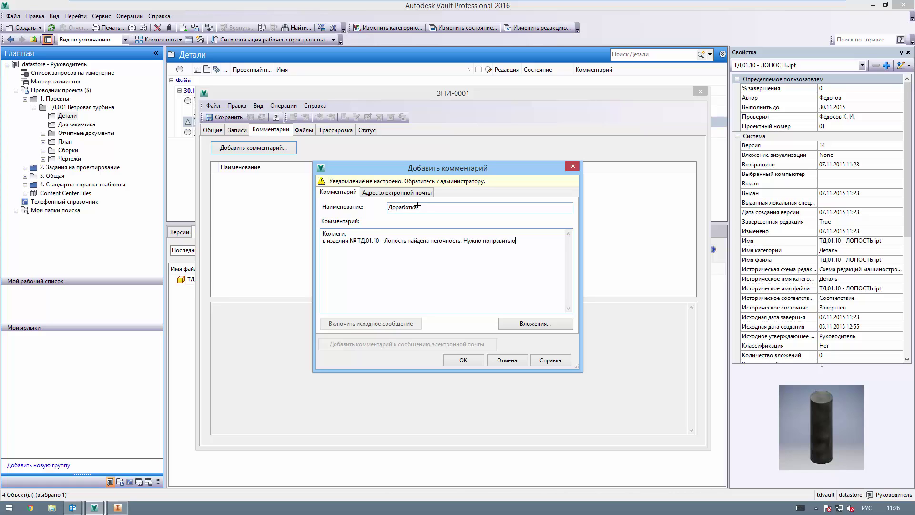
Attach Project Dashboard.docx from the ТД.001 Ветровая турбина project folder to the comment.
{"action": "left_click", "coordinate": [550, 325]}
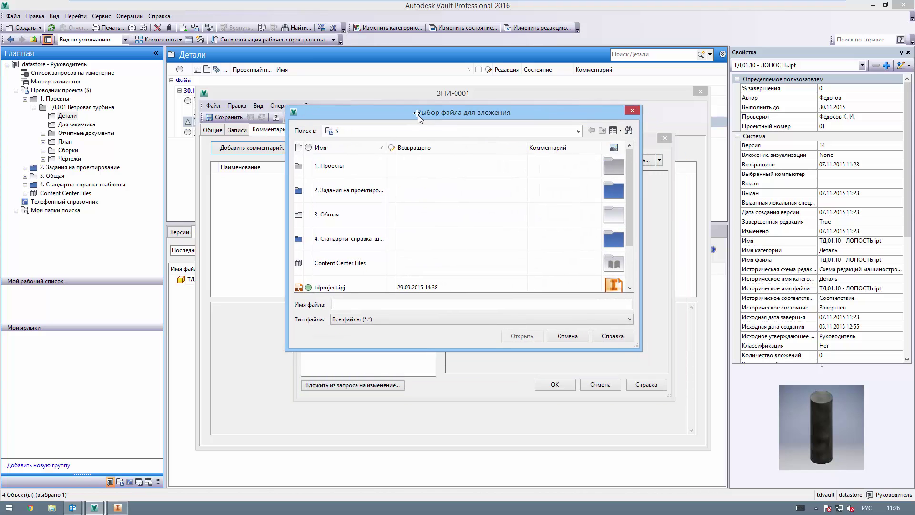
{"action": "left_click_drag", "start_coordinate": [452, 160], "coordinate": [418, 115]}
{"action": "left_click_drag", "start_coordinate": [637, 348], "coordinate": [703, 423]}
{"action": "double_click", "coordinate": [334, 164]}
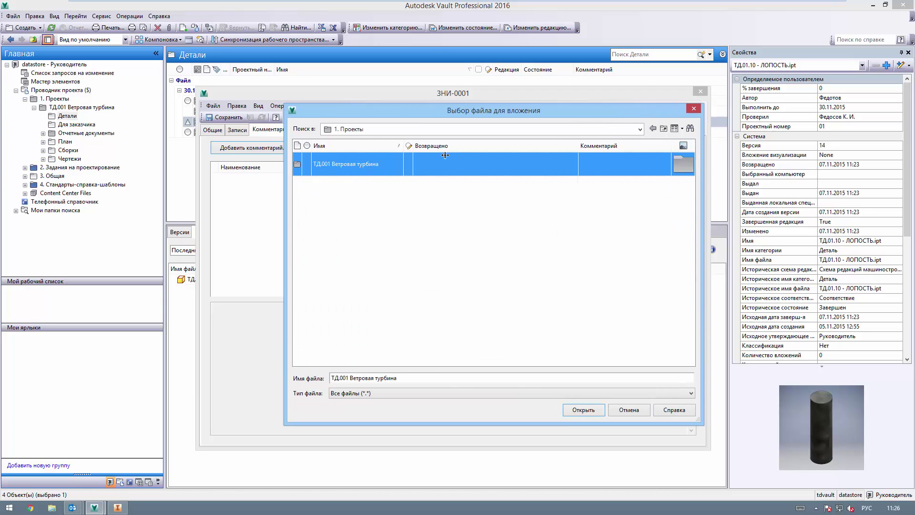
{"action": "double_click", "coordinate": [505, 165]}
{"action": "left_click", "coordinate": [366, 334]}
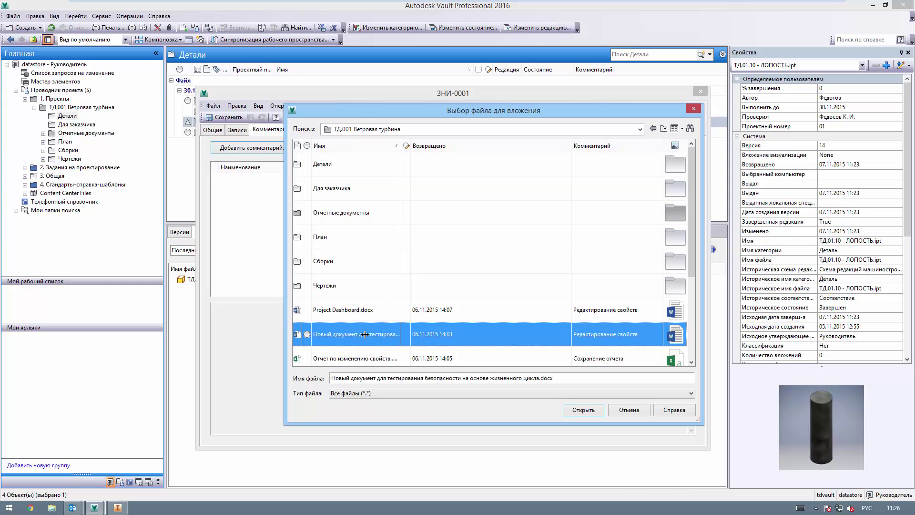
{"action": "scroll", "coordinate": [378, 283], "scroll_direction": "down", "scroll_amount": 1}
{"action": "left_click", "coordinate": [372, 286]}
{"action": "left_click", "coordinate": [589, 410]}
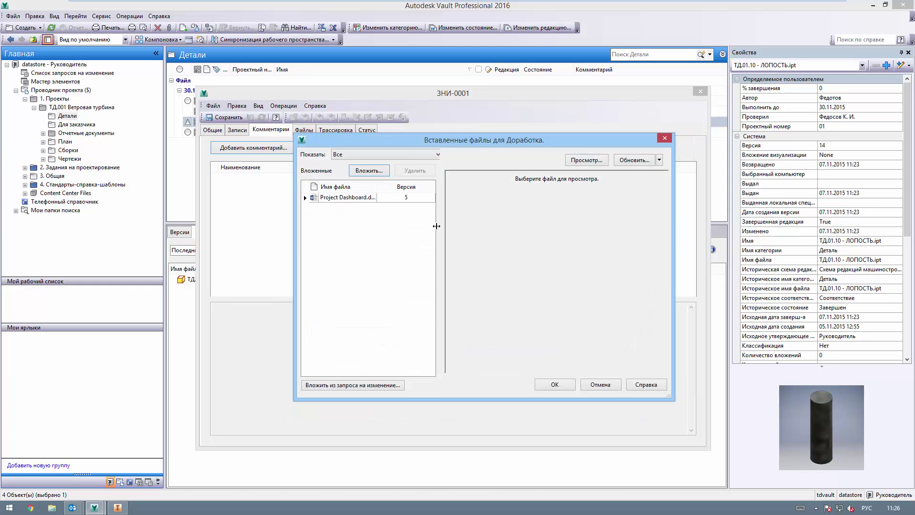
{"action": "left_click", "coordinate": [557, 385]}
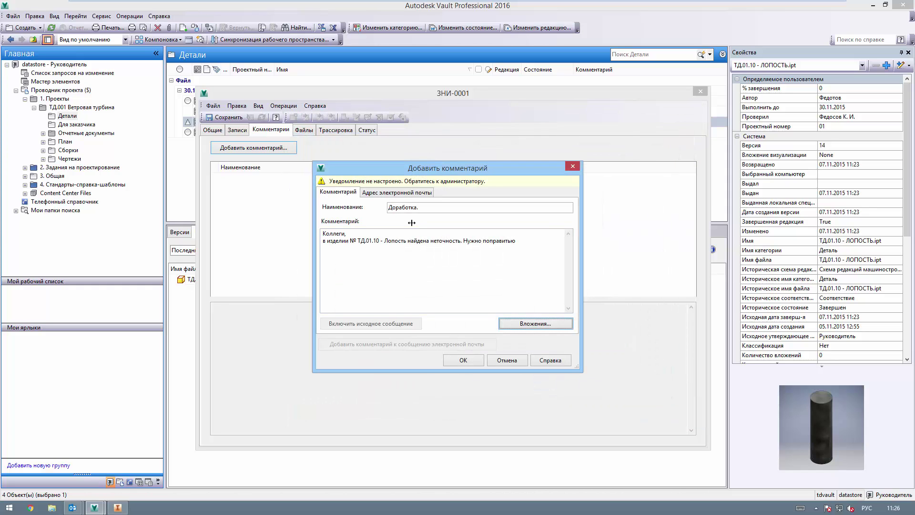
Check the comment's e-mail notification fields and add the comment to the change order.
{"action": "left_click", "coordinate": [397, 192]}
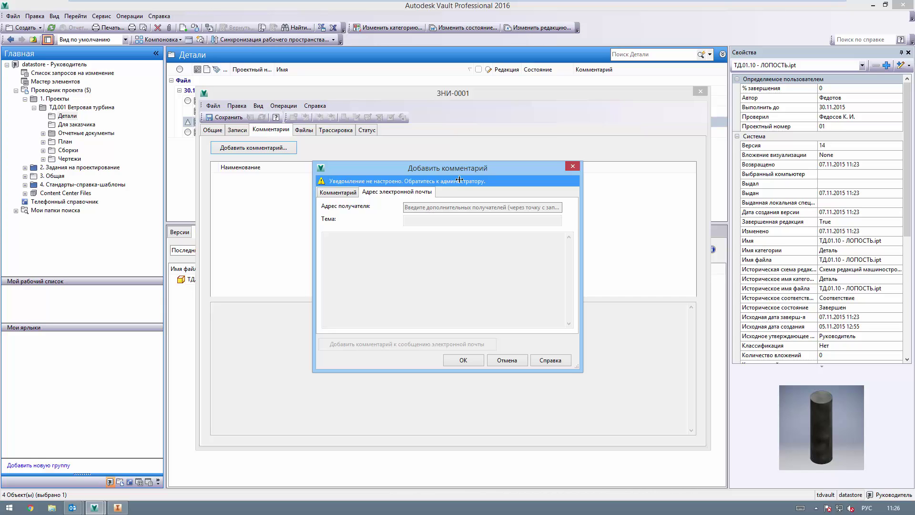
{"action": "left_click", "coordinate": [346, 193]}
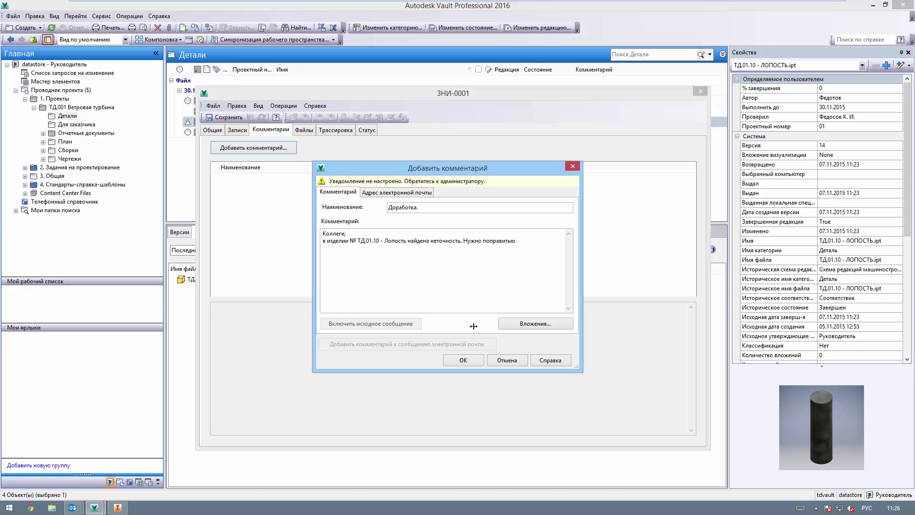
{"action": "left_click", "coordinate": [462, 359]}
Preview Project Dashboard.docx attached to the Доработка. comment and review the comment's text.
{"action": "left_click_drag", "start_coordinate": [318, 167], "coordinate": [334, 168]}
{"action": "right_click", "coordinate": [336, 178]}
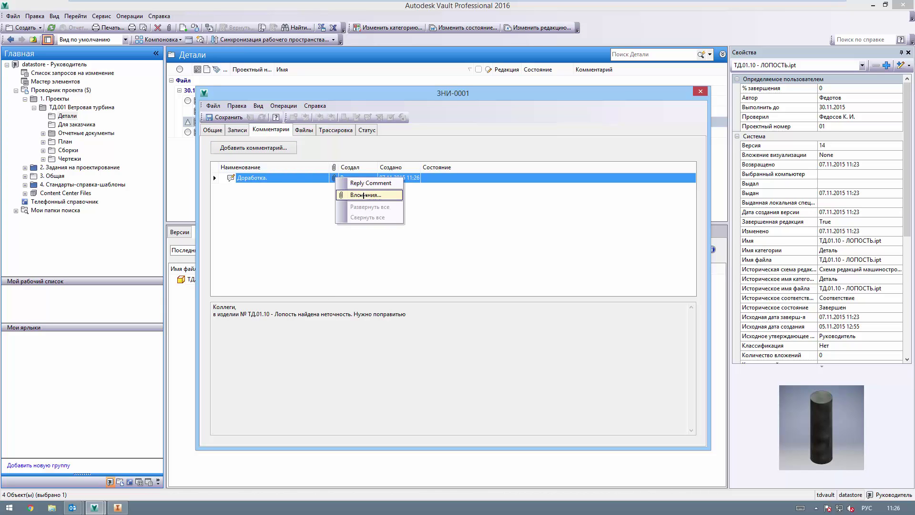
{"action": "left_click", "coordinate": [364, 194]}
{"action": "left_click_drag", "start_coordinate": [376, 183], "coordinate": [393, 183]}
{"action": "left_click", "coordinate": [351, 189]}
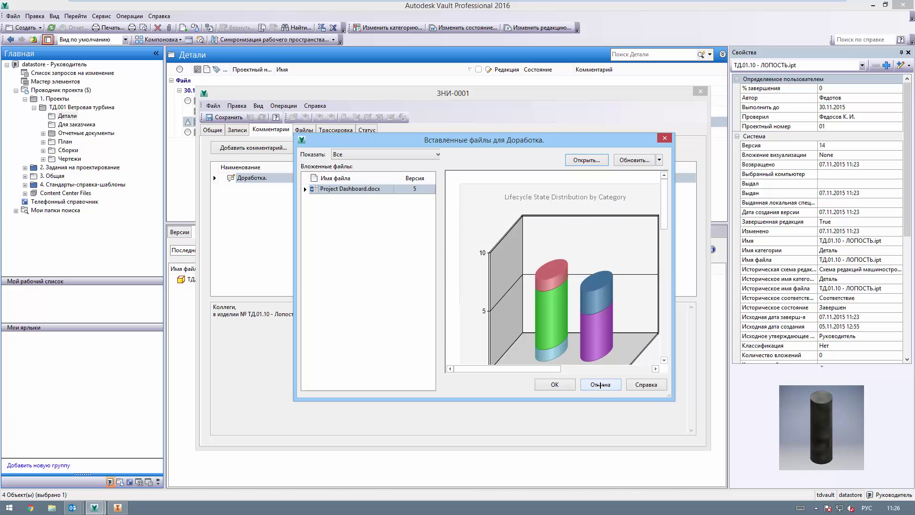
{"action": "left_click", "coordinate": [600, 384]}
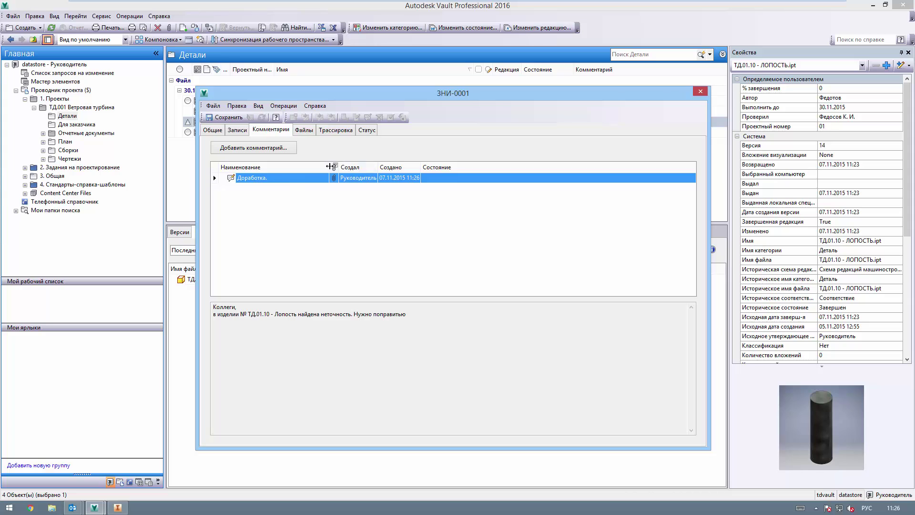
{"action": "left_click_drag", "start_coordinate": [328, 166], "coordinate": [300, 166]}
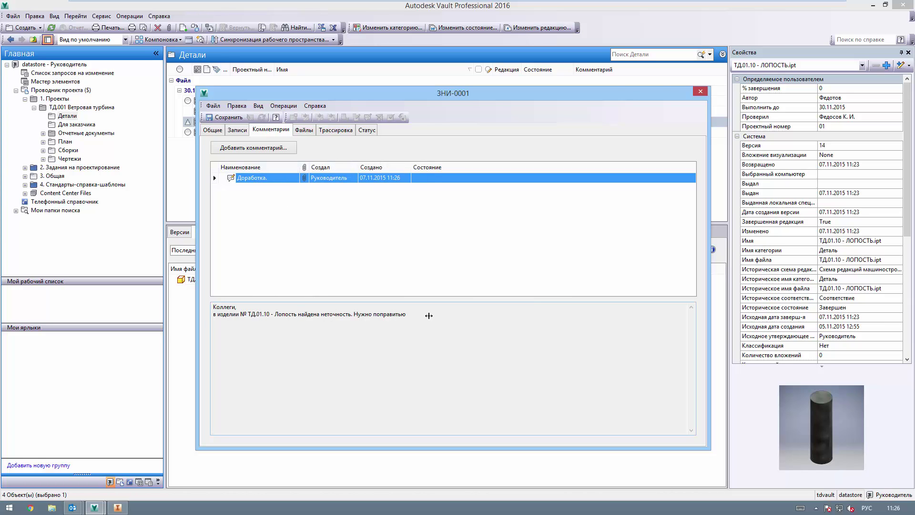
{"action": "left_click_drag", "start_coordinate": [429, 315], "coordinate": [213, 307]}
{"action": "left_click", "coordinate": [290, 314]}
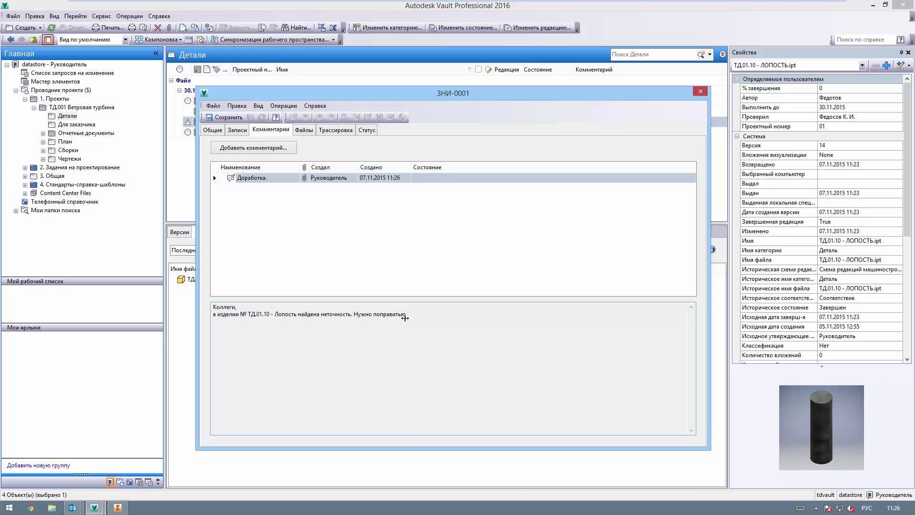
Check the files attached to change order ЗНИ-0001 and the display options for its file list.
{"action": "left_click", "coordinate": [302, 131]}
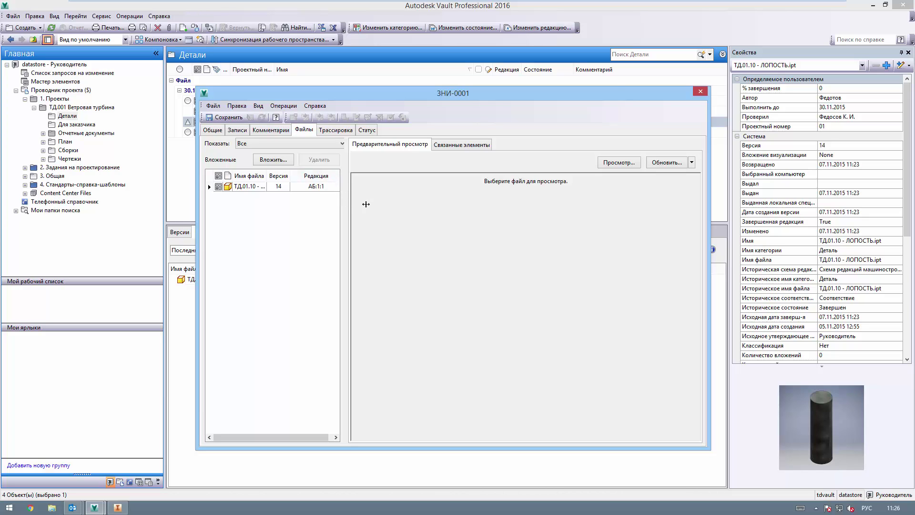
{"action": "left_click_drag", "start_coordinate": [347, 205], "coordinate": [386, 209]}
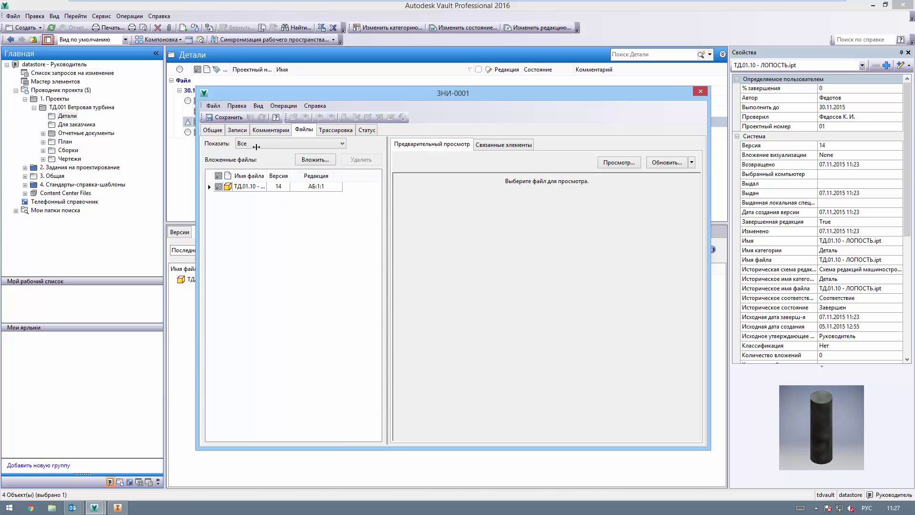
{"action": "left_click", "coordinate": [256, 143]}
{"action": "left_click", "coordinate": [290, 206]}
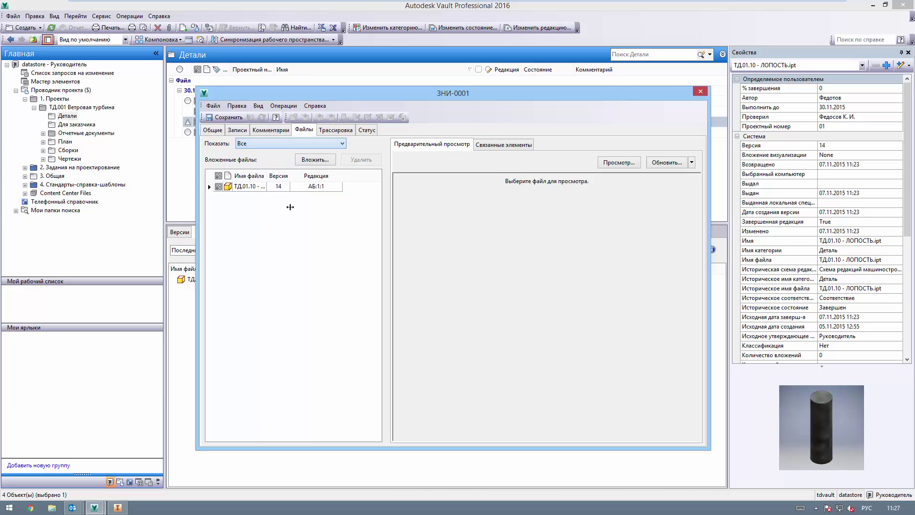
Review the participants' roles in the По умолчанию routing, and save and close change order ЗНИ-0001.
{"action": "left_click", "coordinate": [332, 129]}
{"action": "left_click", "coordinate": [278, 162]}
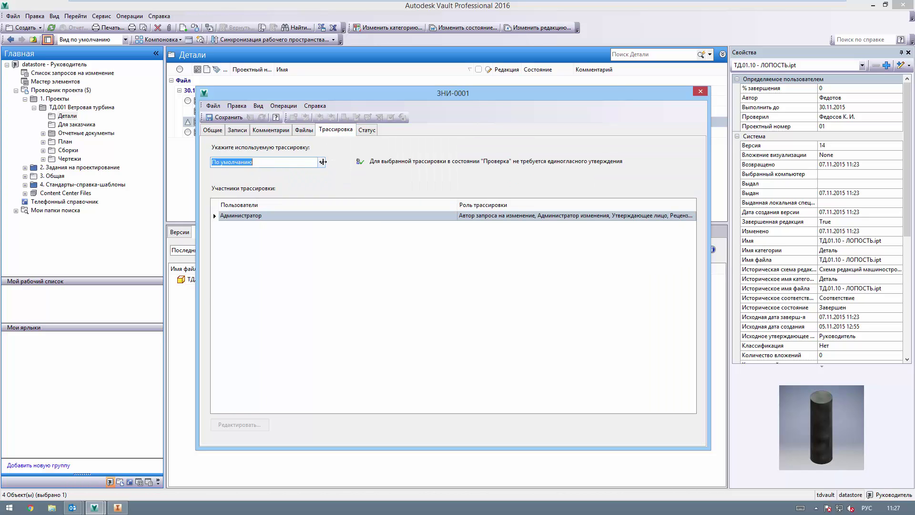
{"action": "left_click", "coordinate": [321, 162]}
{"action": "left_click", "coordinate": [321, 162]}
{"action": "left_click_drag", "start_coordinate": [456, 217], "coordinate": [300, 223]}
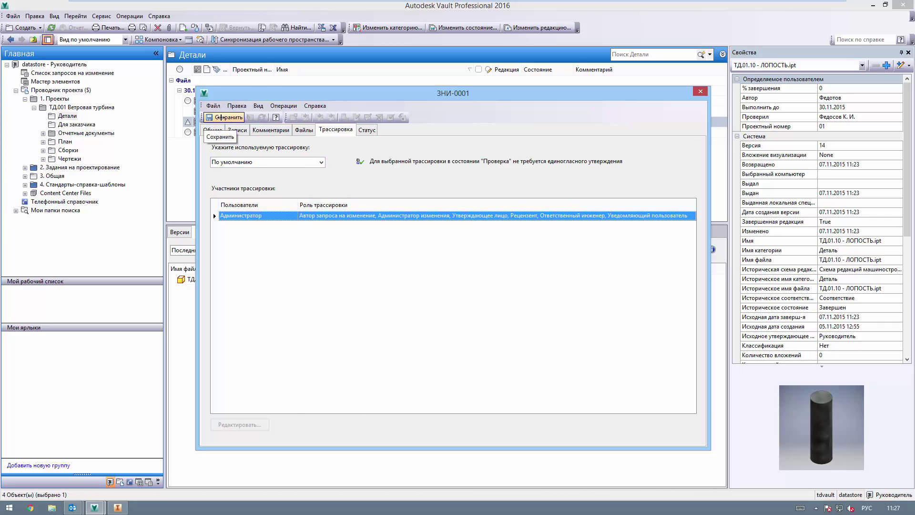
{"action": "left_click", "coordinate": [224, 117]}
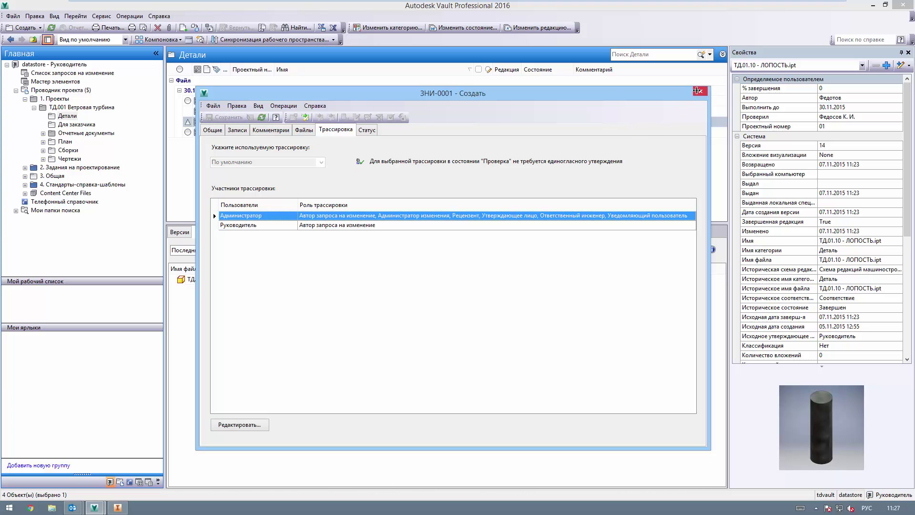
{"action": "left_click", "coordinate": [700, 91]}
Check the workflow definitions available for new change orders in the vault's global settings.
{"action": "left_click", "coordinate": [101, 15]}
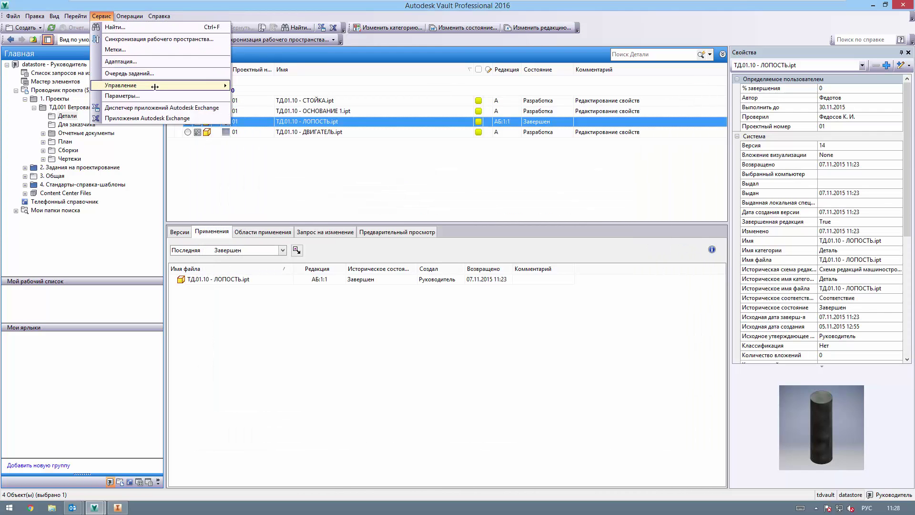
{"action": "mouse_move", "coordinate": [143, 85]}
{"action": "left_click", "coordinate": [286, 94]}
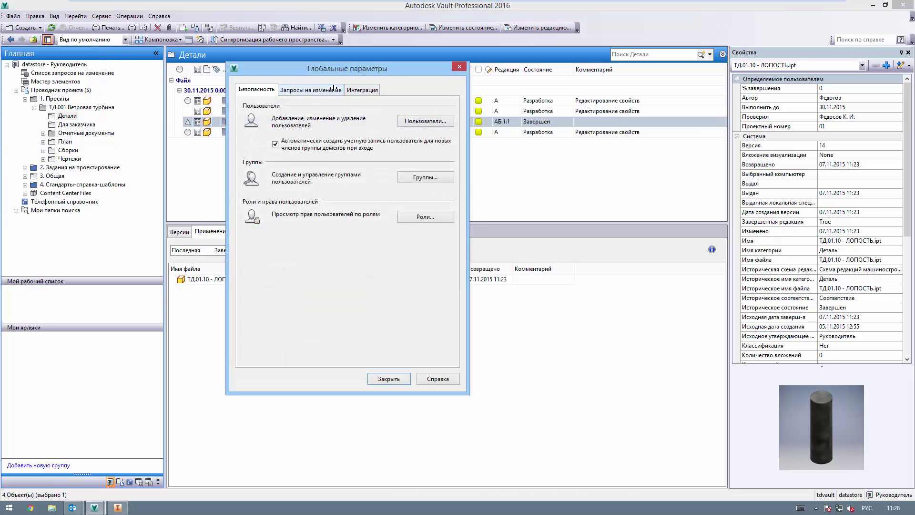
{"action": "left_click", "coordinate": [311, 89]}
{"action": "left_click_drag", "start_coordinate": [342, 66], "coordinate": [369, 62]}
{"action": "left_click", "coordinate": [411, 143]}
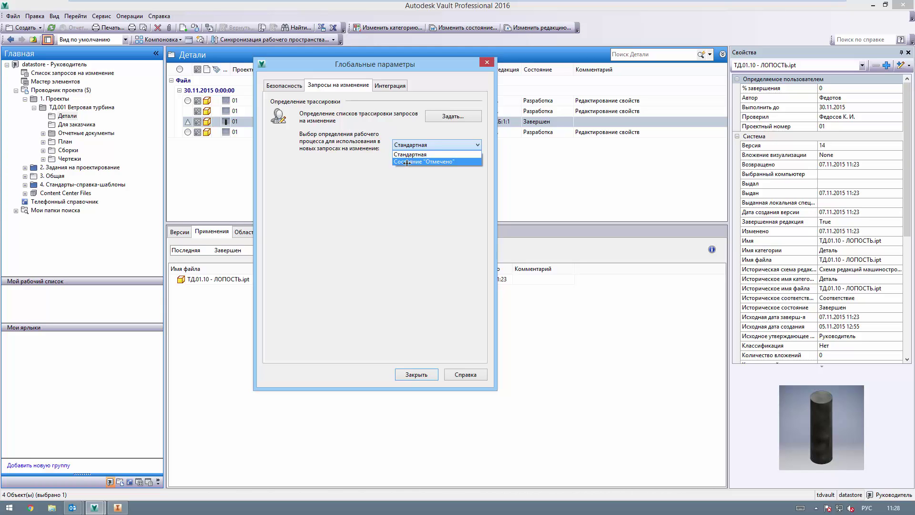
{"action": "left_click", "coordinate": [352, 138]}
Start a new change order routing named "Внесение изменений в разработки".
{"action": "left_click", "coordinate": [453, 116]}
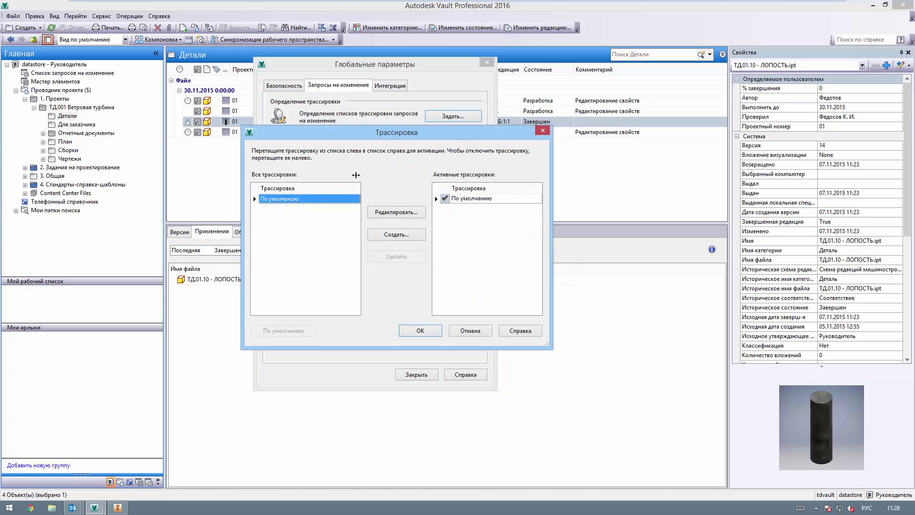
{"action": "left_click", "coordinate": [381, 238]}
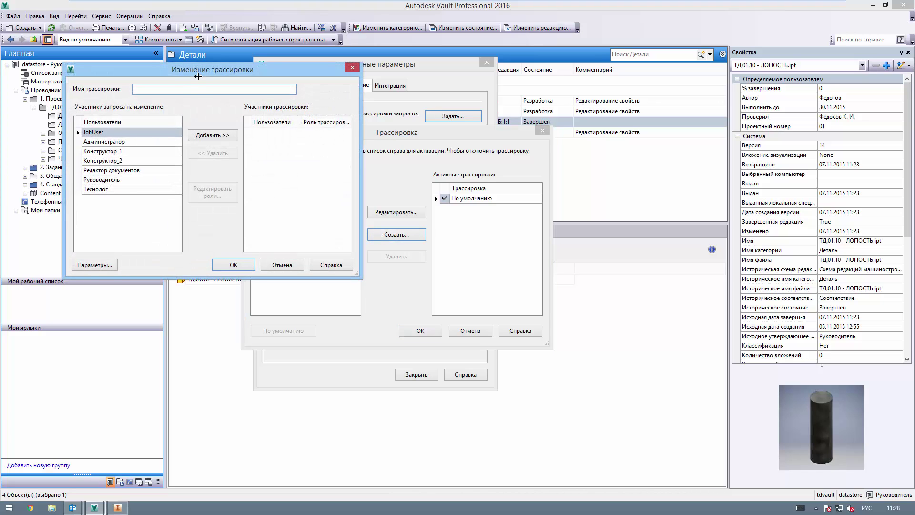
{"action": "left_click_drag", "start_coordinate": [201, 69], "coordinate": [374, 124]}
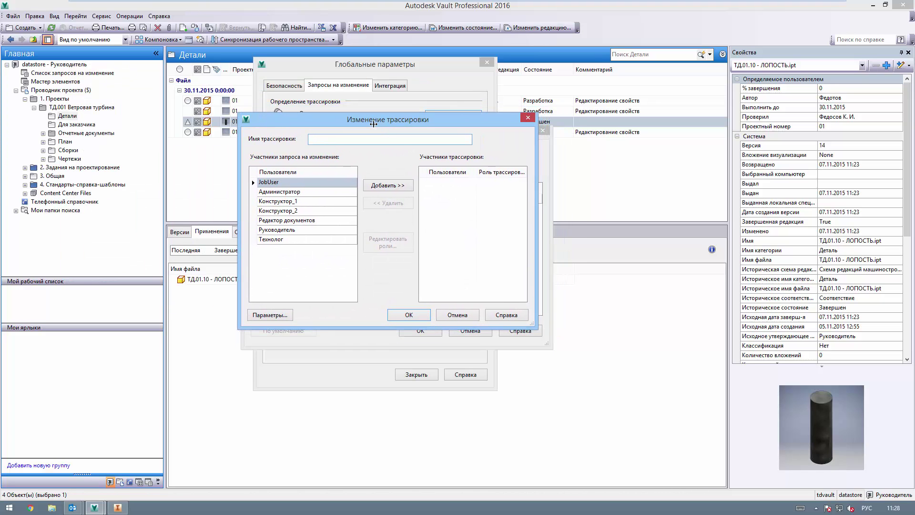
{"action": "type", "text": "Внесение изменений в разработки"}
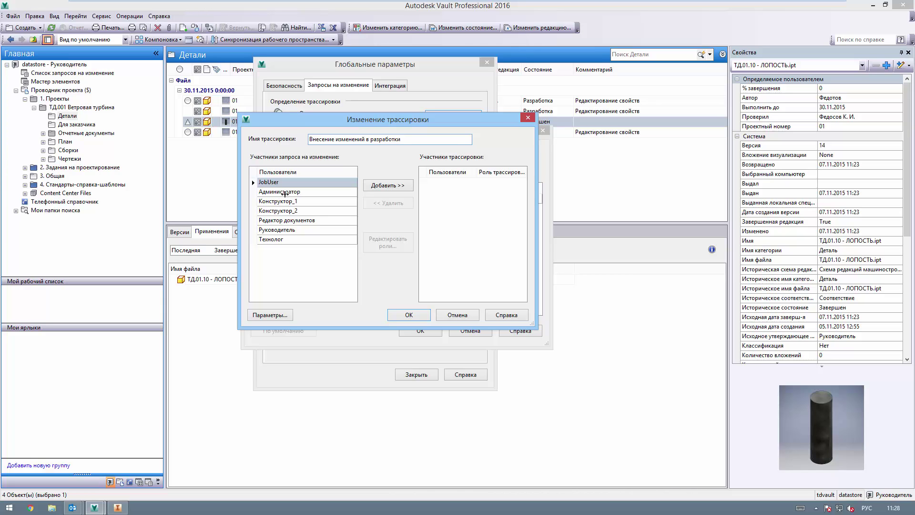
Add Администратор to the routing with the roles Автор запроса на изменение, Администратор изменения and Утверждающее лицо.
{"action": "left_click", "coordinate": [355, 191]}
{"action": "left_click", "coordinate": [367, 185]}
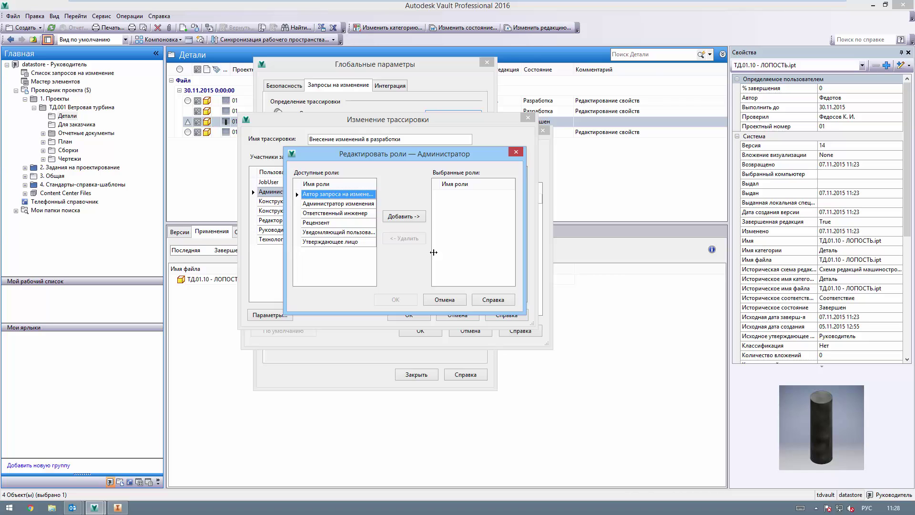
{"action": "left_click", "coordinate": [403, 216]}
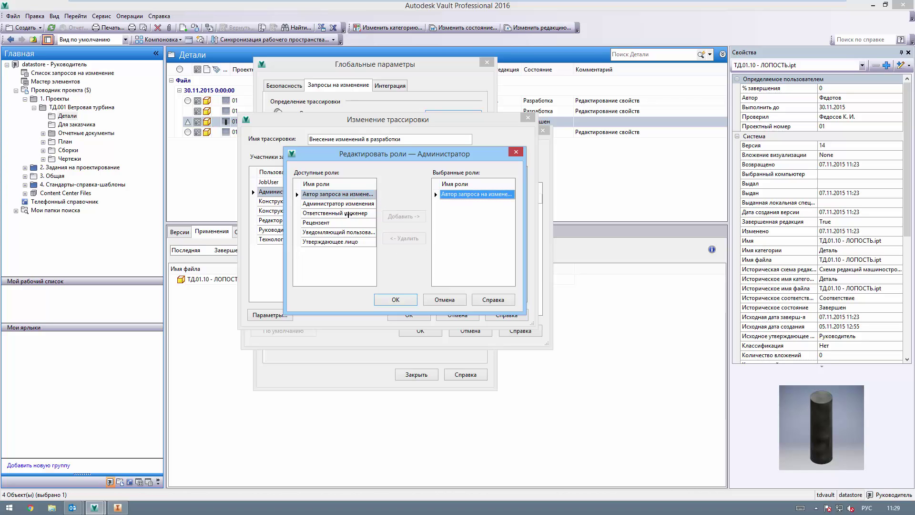
{"action": "left_click", "coordinate": [338, 203]}
{"action": "left_click", "coordinate": [397, 213]}
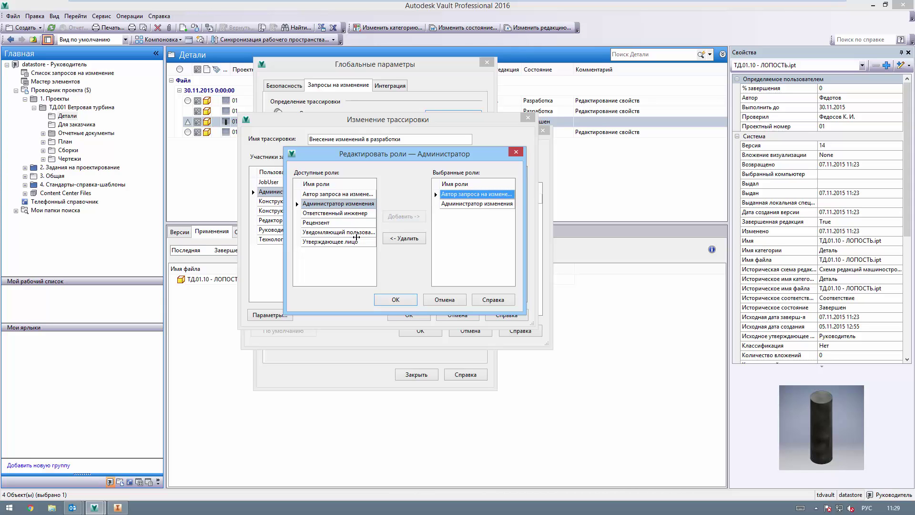
{"action": "left_click", "coordinate": [350, 241]}
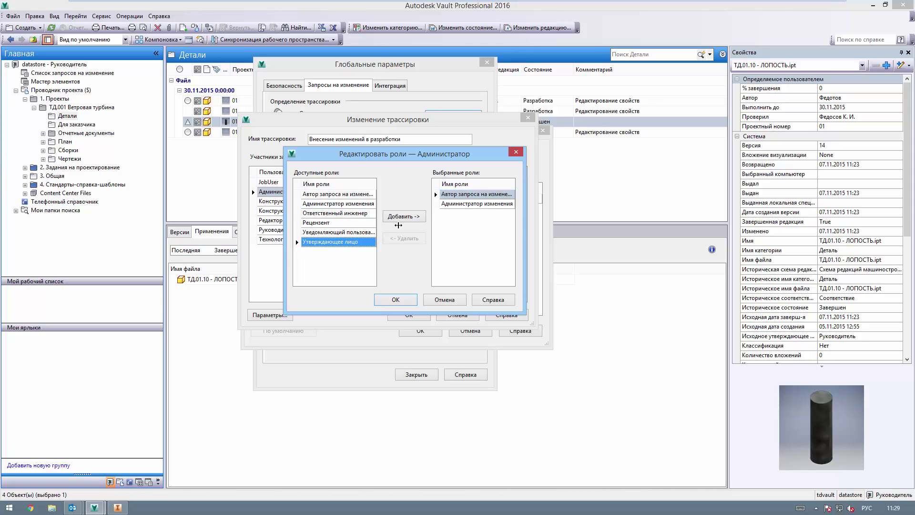
{"action": "left_click", "coordinate": [397, 220]}
{"action": "left_click", "coordinate": [397, 298]}
Add Конструктор_1 to the routing with the roles Ответственный инженер, Рецензент and Уведомляющий пользователь.
{"action": "left_click", "coordinate": [305, 192]}
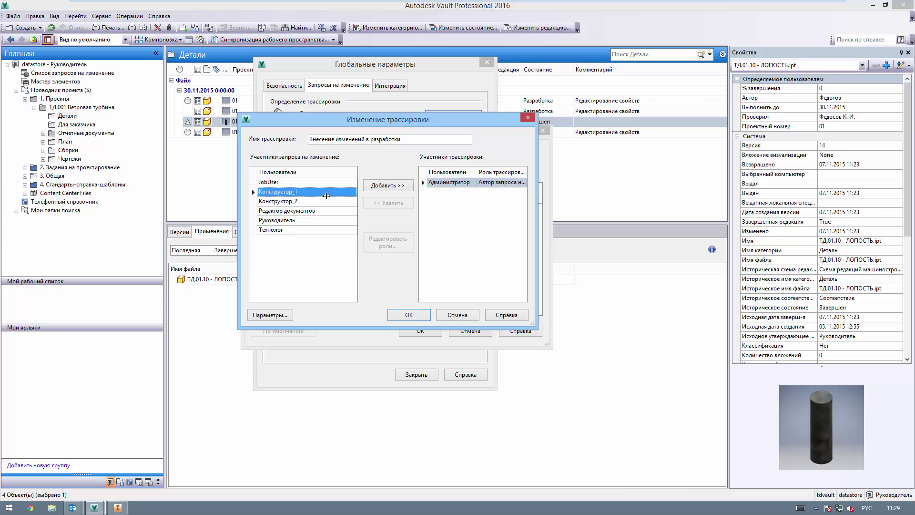
{"action": "left_click", "coordinate": [387, 242]}
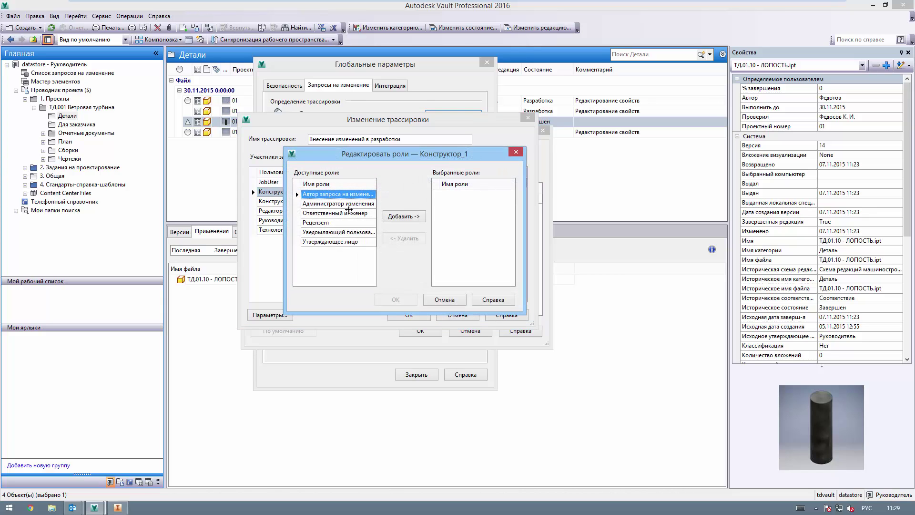
{"action": "left_click", "coordinate": [348, 213]}
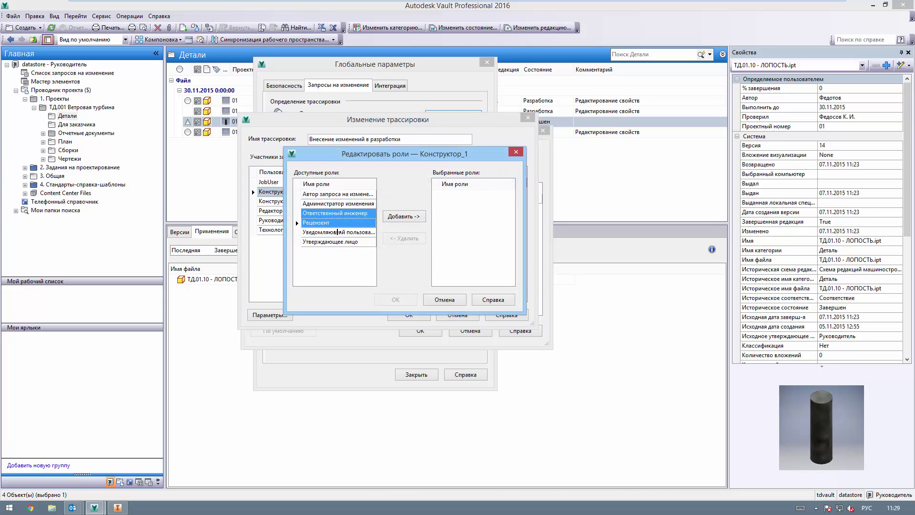
{"action": "left_click", "coordinate": [341, 233], "text": "shift"}
{"action": "left_click", "coordinate": [404, 216]}
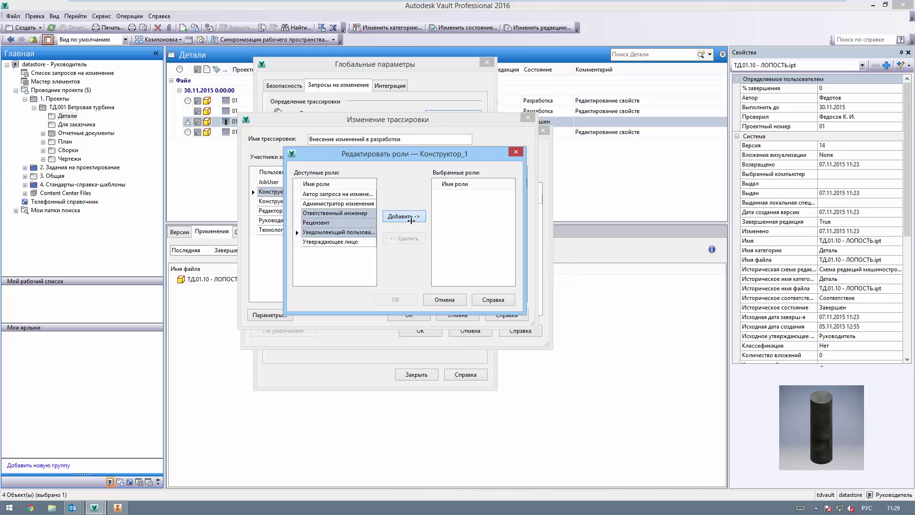
{"action": "left_click", "coordinate": [396, 299]}
Add Редактор документов to the routing with the roles Рецензент and Уведомляющий пользователь.
{"action": "left_click", "coordinate": [298, 201]}
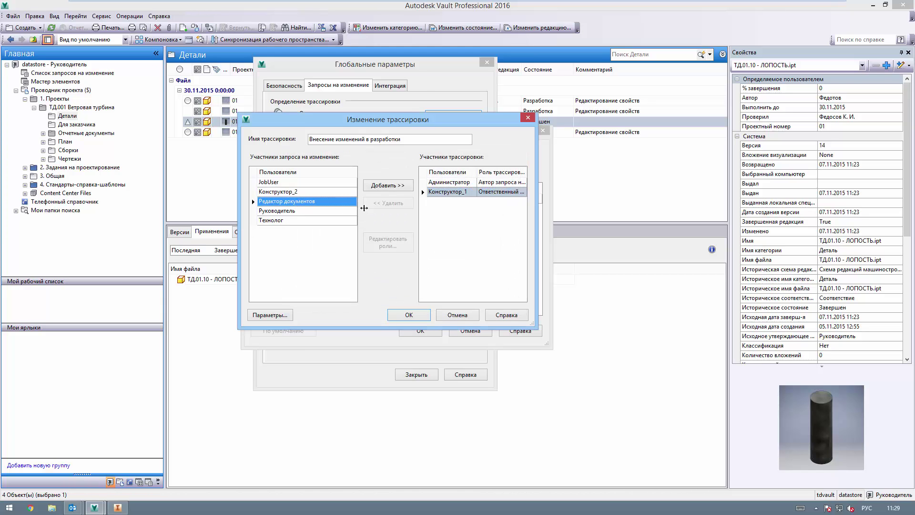
{"action": "left_click", "coordinate": [388, 185]}
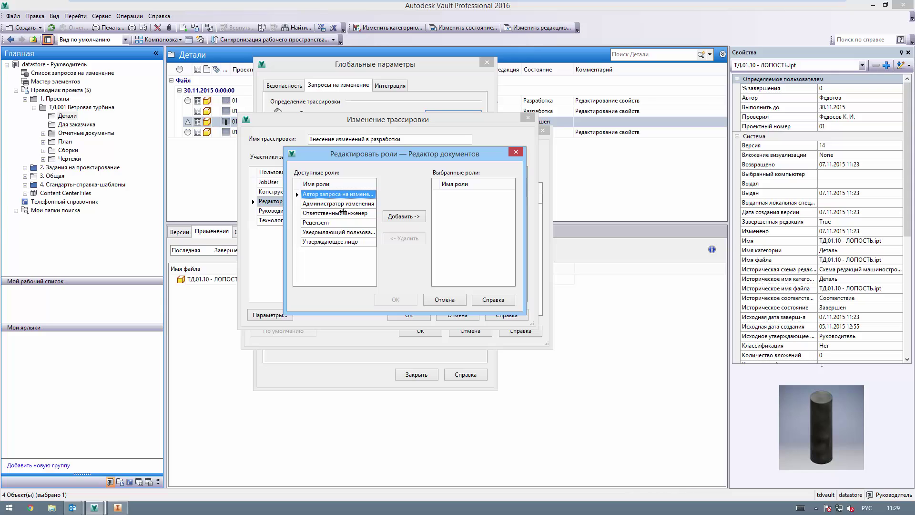
{"action": "left_click", "coordinate": [334, 223]}
{"action": "left_click", "coordinate": [339, 232], "text": "shift"}
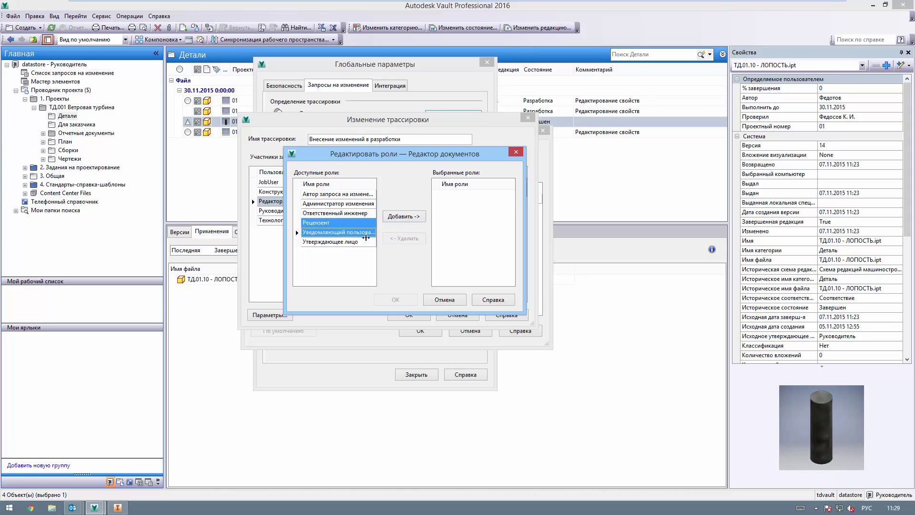
{"action": "left_click", "coordinate": [400, 216]}
{"action": "left_click", "coordinate": [396, 299]}
Add Руководитель to the routing with all six available roles, from Автор запроса на изменение to Утверждающее лицо.
{"action": "left_click", "coordinate": [300, 202]}
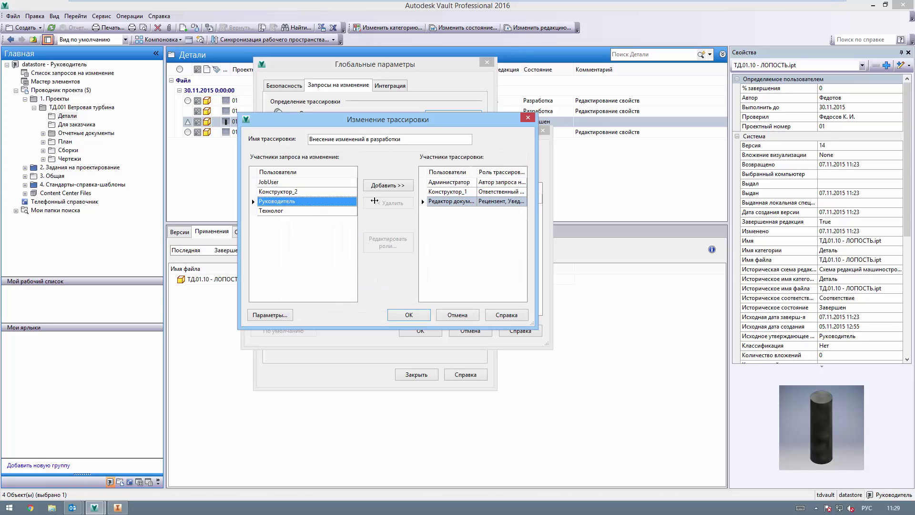
{"action": "left_click", "coordinate": [383, 185]}
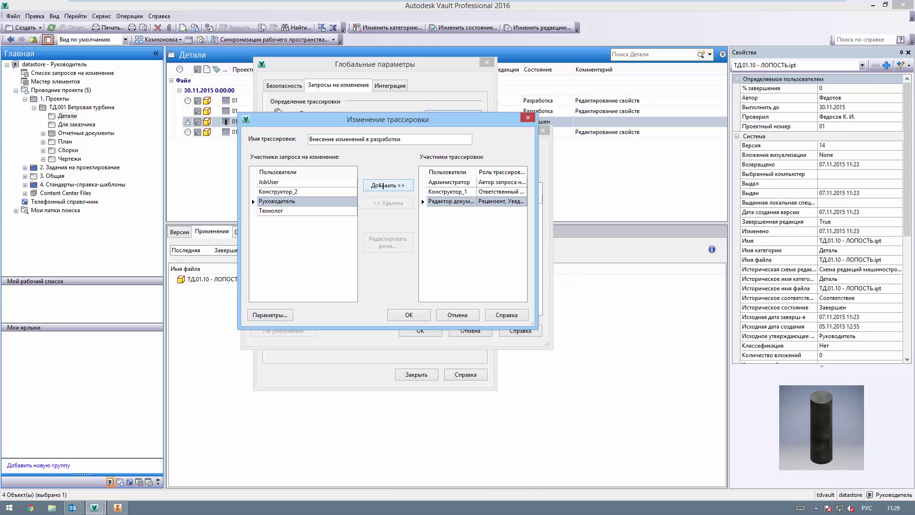
{"action": "left_click", "coordinate": [358, 240], "text": "shift"}
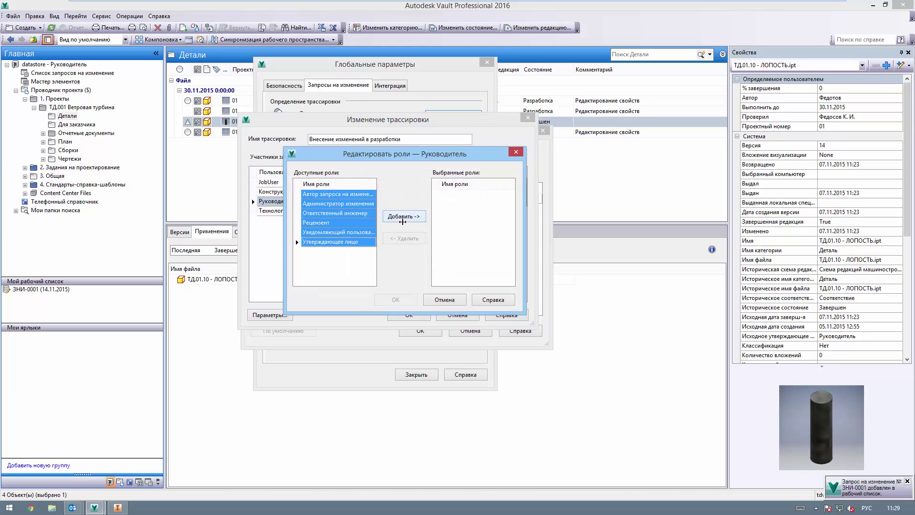
{"action": "left_click", "coordinate": [403, 217]}
{"action": "left_click", "coordinate": [395, 299]}
Add Технолог to the routing with the roles Ответственный инженер, Рецензент and Уведомляющий пользователь.
{"action": "left_click", "coordinate": [285, 201]}
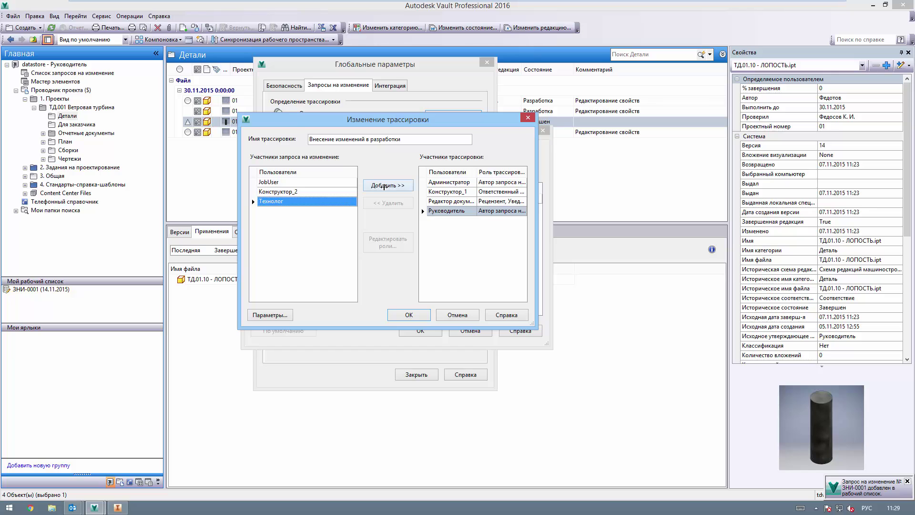
{"action": "left_click", "coordinate": [388, 185]}
{"action": "left_click", "coordinate": [348, 213]}
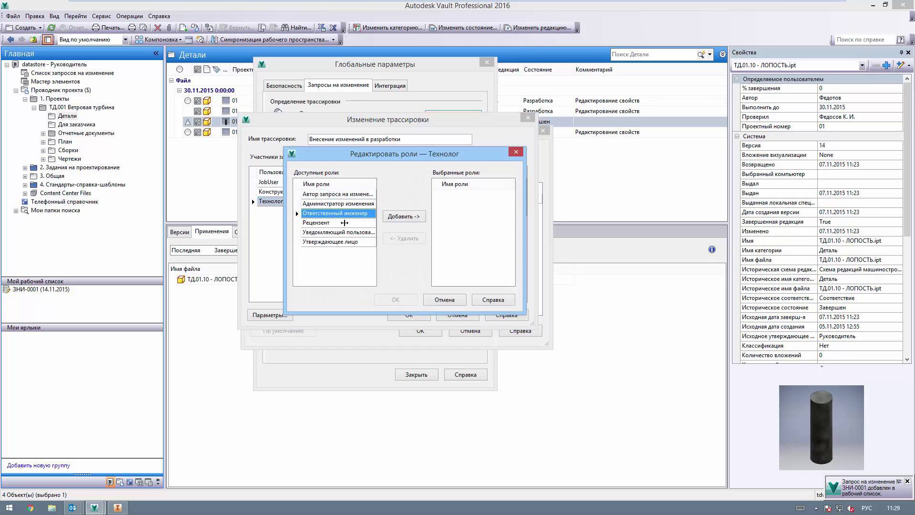
{"action": "left_click", "coordinate": [344, 222], "text": "shift"}
{"action": "left_click", "coordinate": [346, 232], "text": "shift"}
{"action": "left_click", "coordinate": [403, 216]}
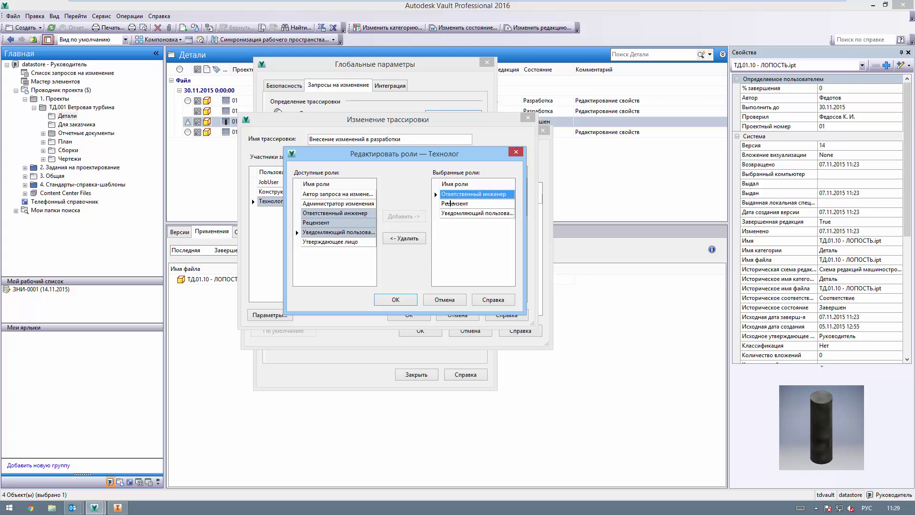
{"action": "left_click", "coordinate": [396, 300]}
Add Конструктор_2 to the routing with the roles Ответственный инженер, Рецензент and Уведомляющий пользователь.
{"action": "left_click", "coordinate": [333, 191]}
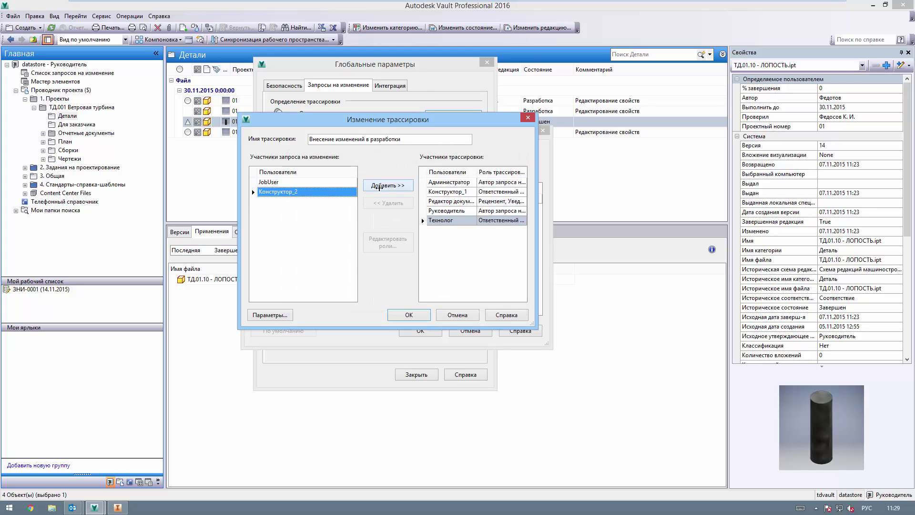
{"action": "left_click", "coordinate": [379, 186]}
{"action": "left_click", "coordinate": [342, 204]}
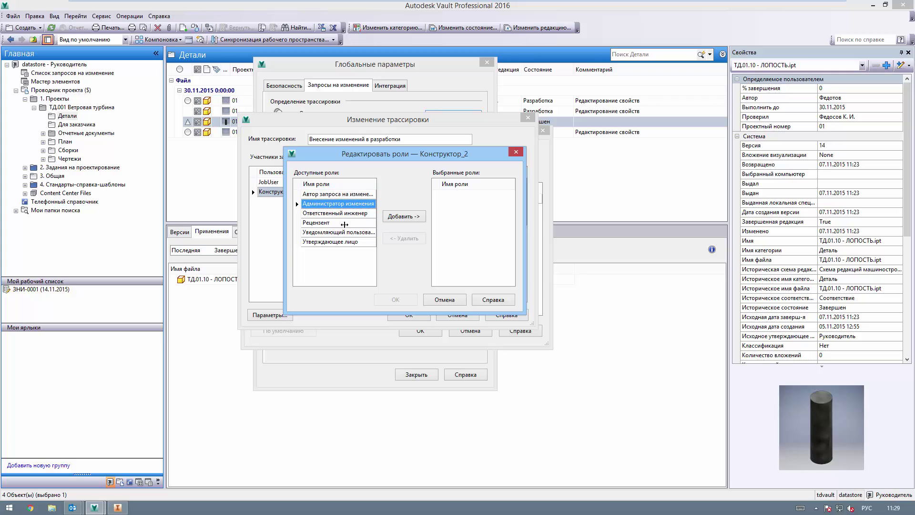
{"action": "left_click", "coordinate": [346, 232], "text": "shift"}
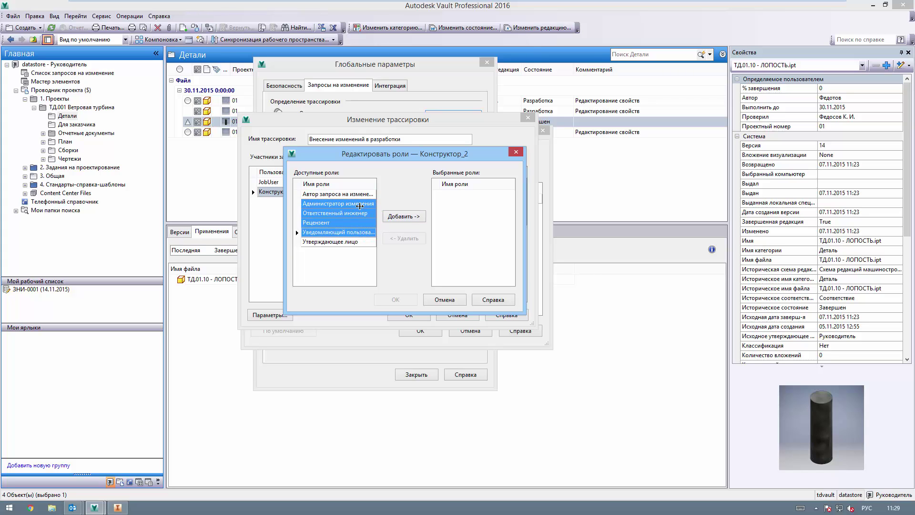
{"action": "left_click", "coordinate": [359, 206], "text": "ctrl"}
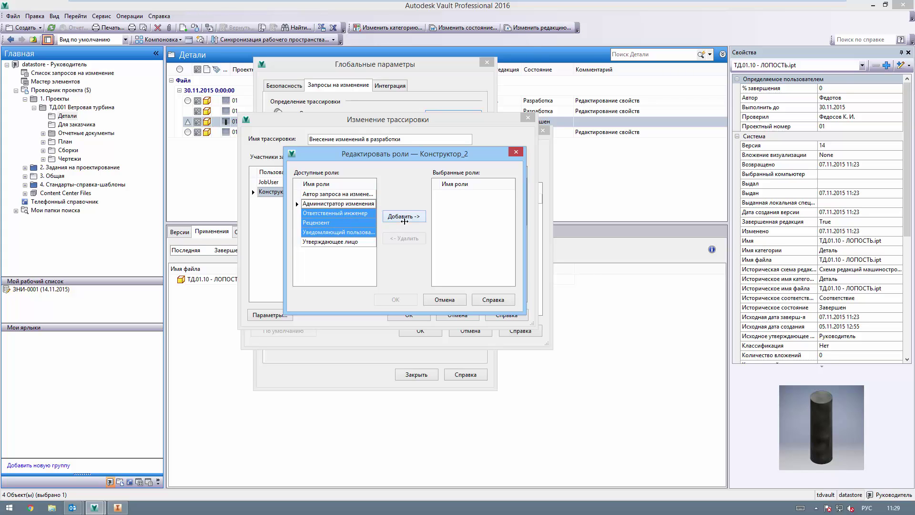
{"action": "left_click", "coordinate": [404, 216]}
{"action": "left_click", "coordinate": [396, 299]}
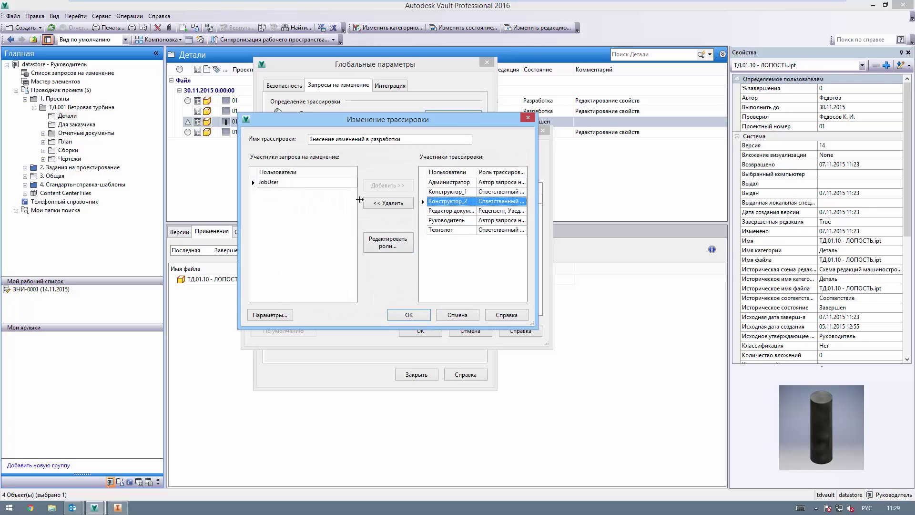
Check the routing's unanimous approval option and the roles assigned to Конструктор_2, leaving both as they are.
{"action": "left_click", "coordinate": [270, 314]}
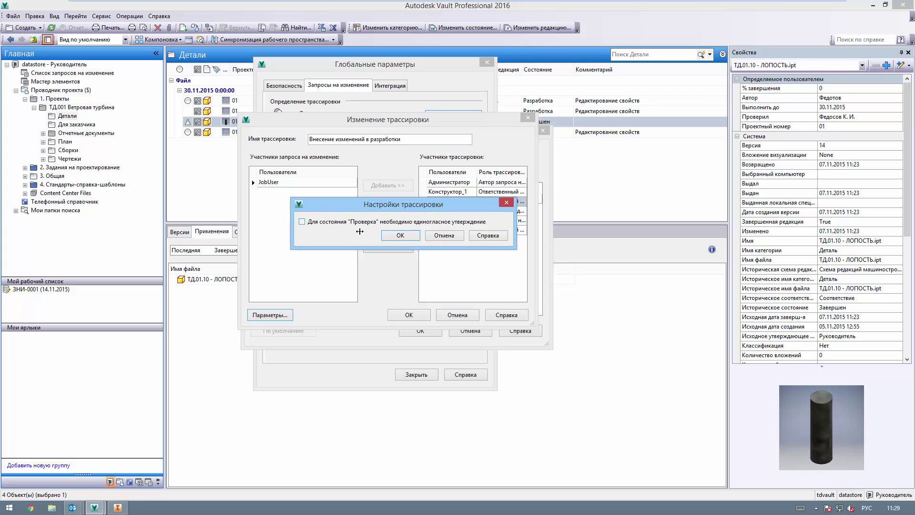
{"action": "left_click", "coordinate": [431, 237]}
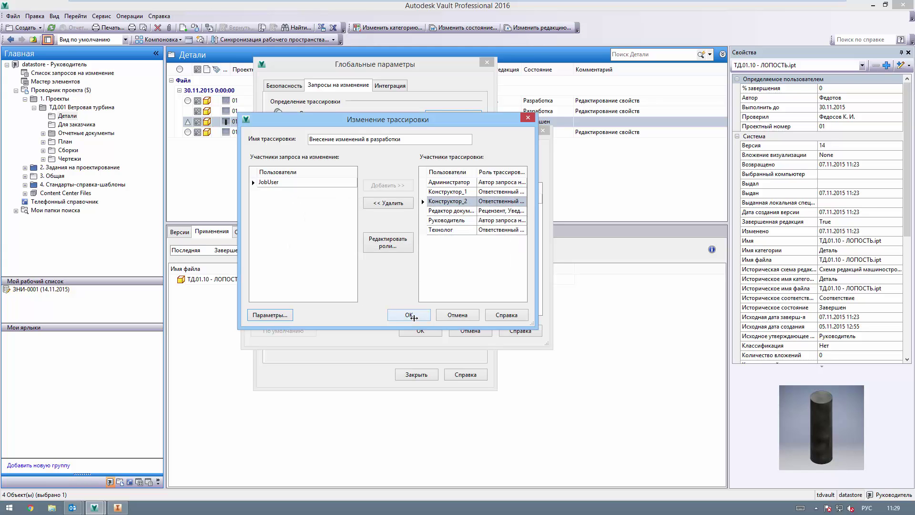
{"action": "left_click", "coordinate": [388, 242]}
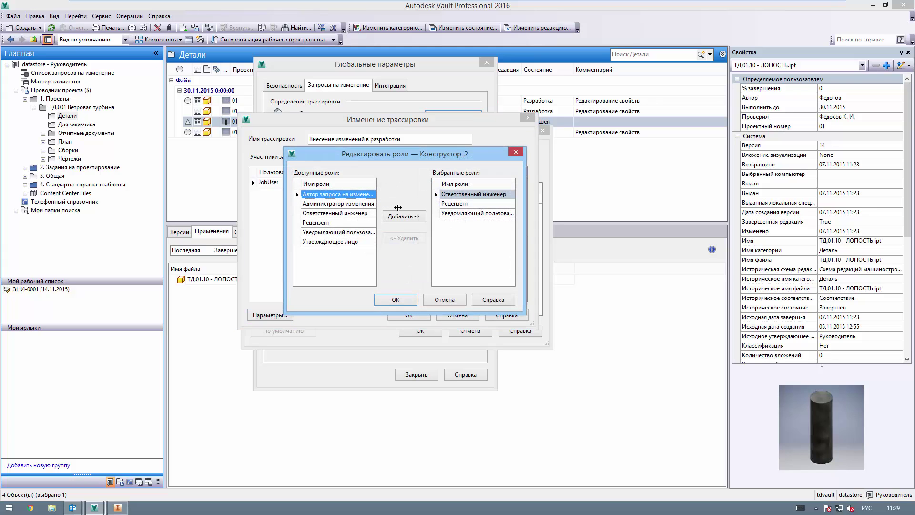
{"action": "left_click", "coordinate": [444, 296]}
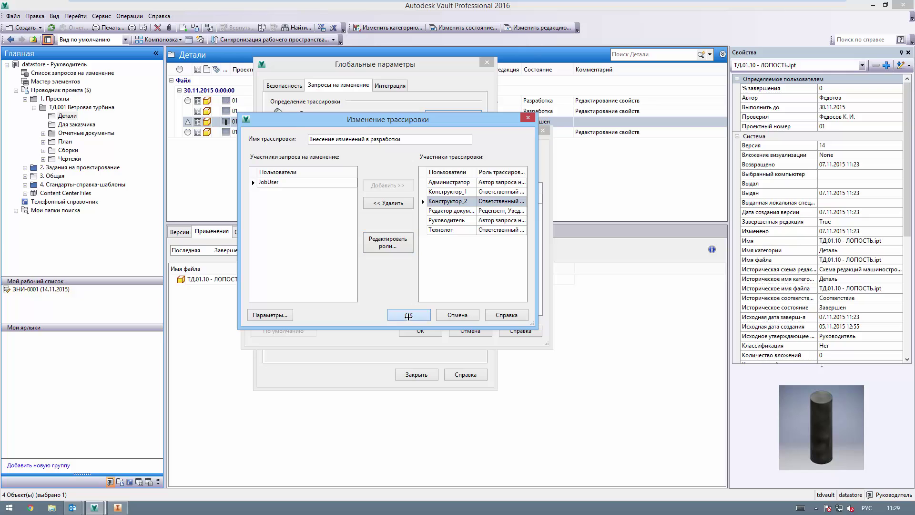
Save the routing Внесение изменений в разработки and add it to the active routings alongside По умолчанию.
{"action": "left_click", "coordinate": [409, 314]}
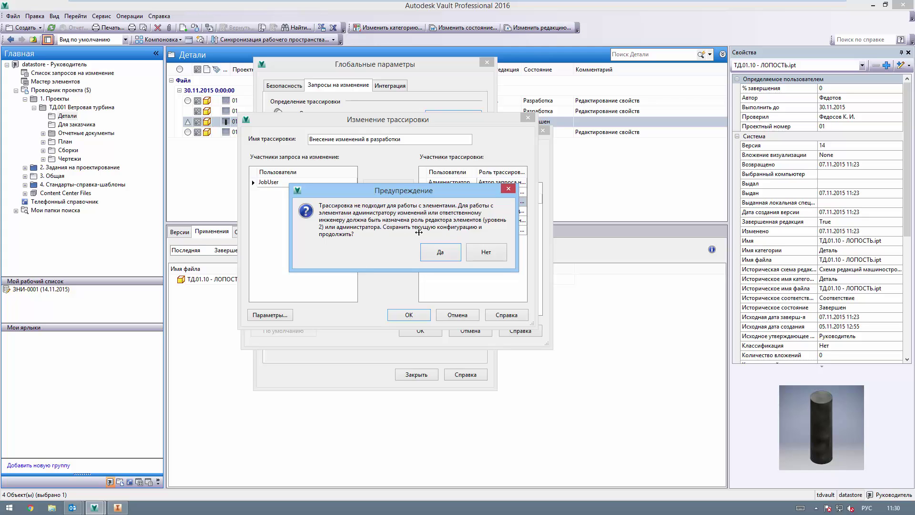
{"action": "left_click", "coordinate": [437, 252]}
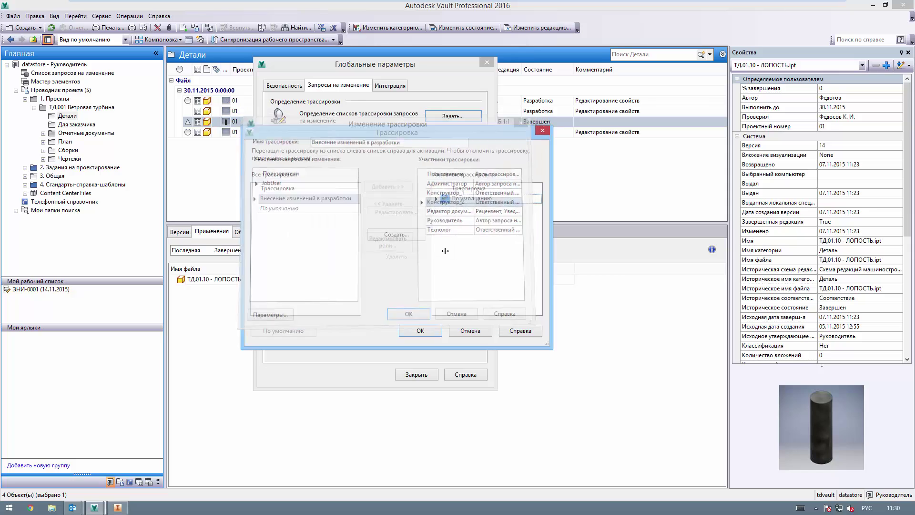
{"action": "left_click", "coordinate": [324, 200]}
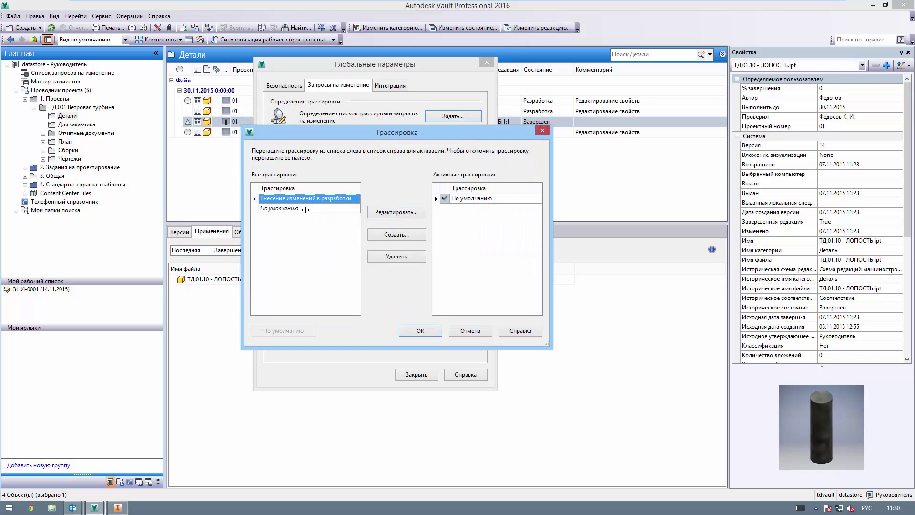
{"action": "left_click", "coordinate": [305, 209]}
{"action": "left_click", "coordinate": [307, 201]}
{"action": "left_click", "coordinate": [299, 209]}
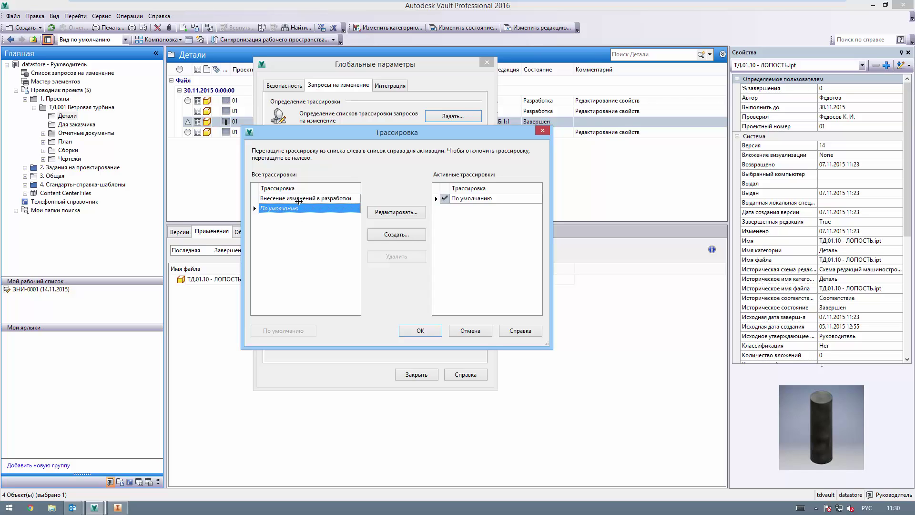
{"action": "left_click", "coordinate": [298, 201]}
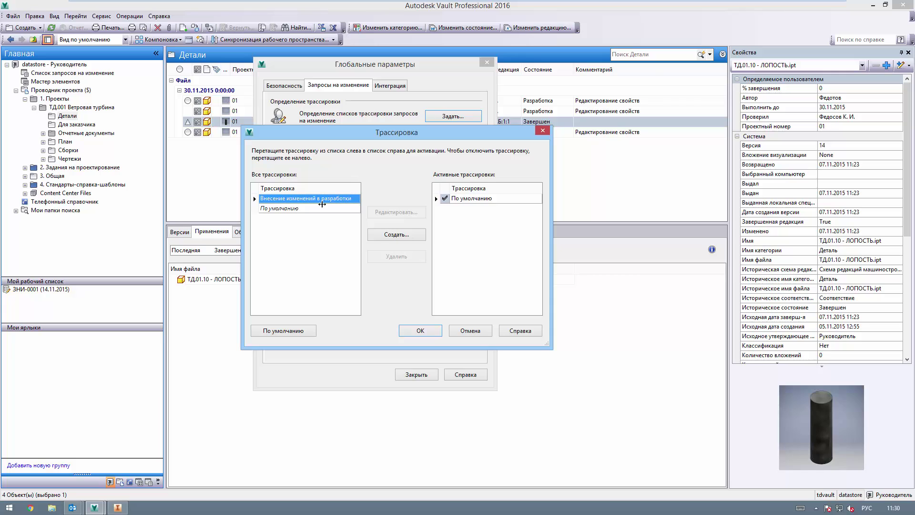
{"action": "left_click_drag", "start_coordinate": [315, 198], "coordinate": [484, 228]}
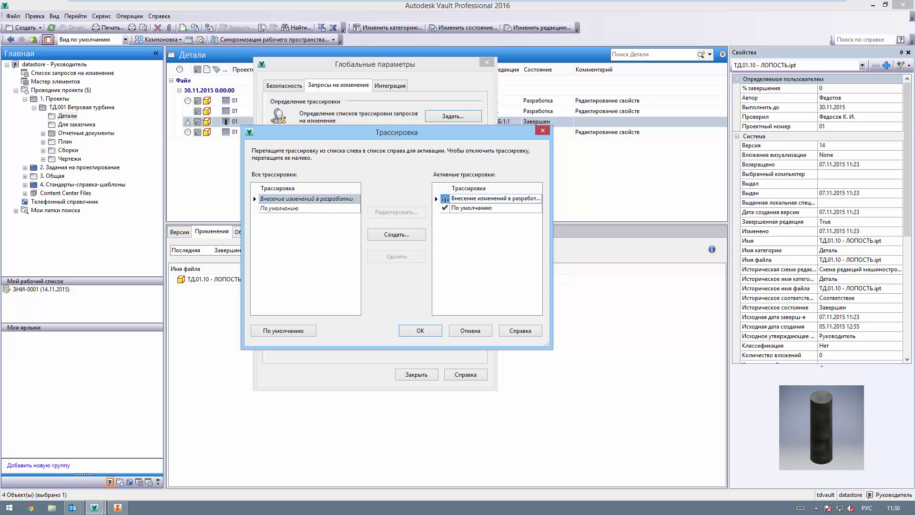
{"action": "left_click", "coordinate": [429, 328]}
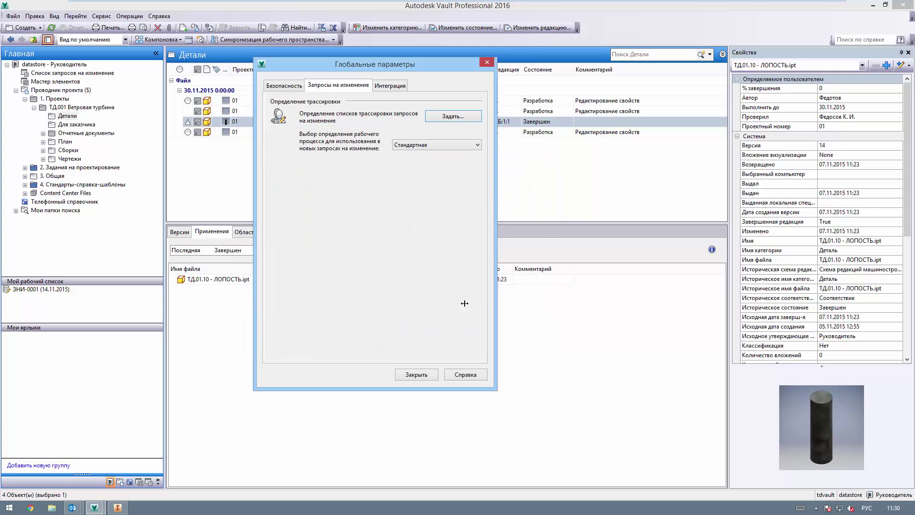
{"action": "left_click", "coordinate": [416, 375]}
Show the change order list, dismiss the search notice and select change order ЗНИ-0001.
{"action": "left_click_drag", "start_coordinate": [169, 127], "coordinate": [163, 128]}
{"action": "left_click", "coordinate": [75, 83]}
{"action": "left_click", "coordinate": [74, 73]}
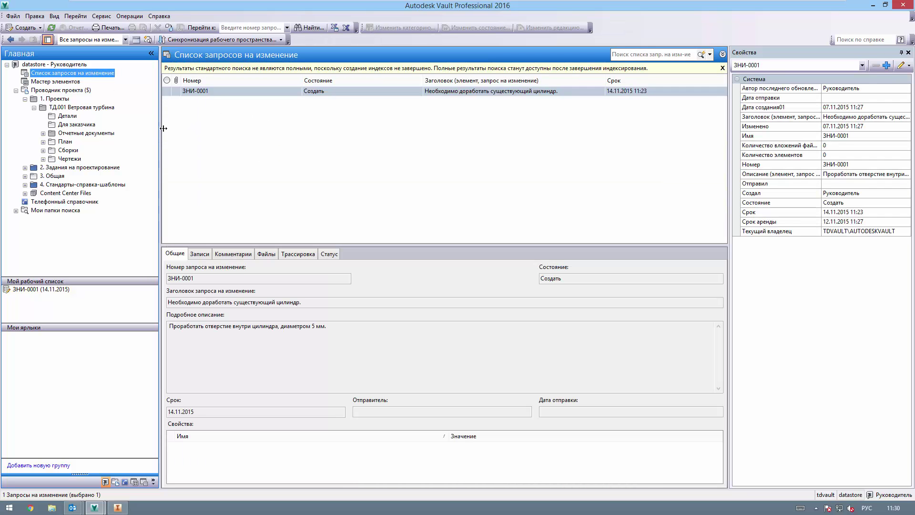
{"action": "left_click_drag", "start_coordinate": [163, 128], "coordinate": [169, 128]}
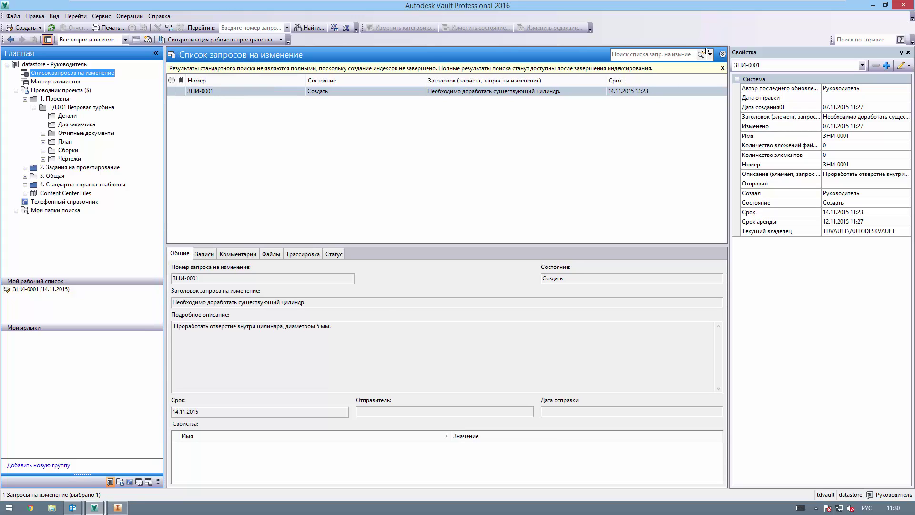
{"action": "left_click", "coordinate": [722, 69]}
{"action": "left_click", "coordinate": [480, 79]}
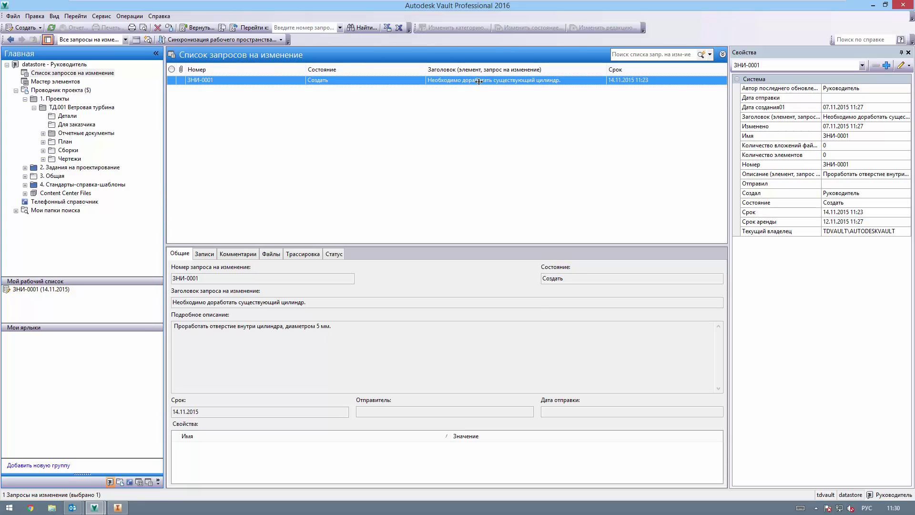
Open change order ЗНИ-0001 to inspect its routing and the available operations, and close it.
{"action": "double_click", "coordinate": [387, 81]}
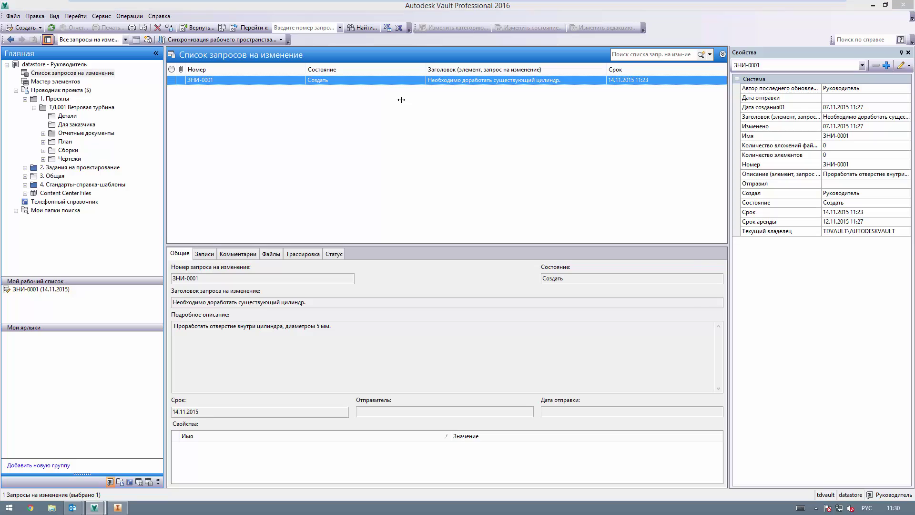
{"action": "left_click", "coordinate": [340, 129]}
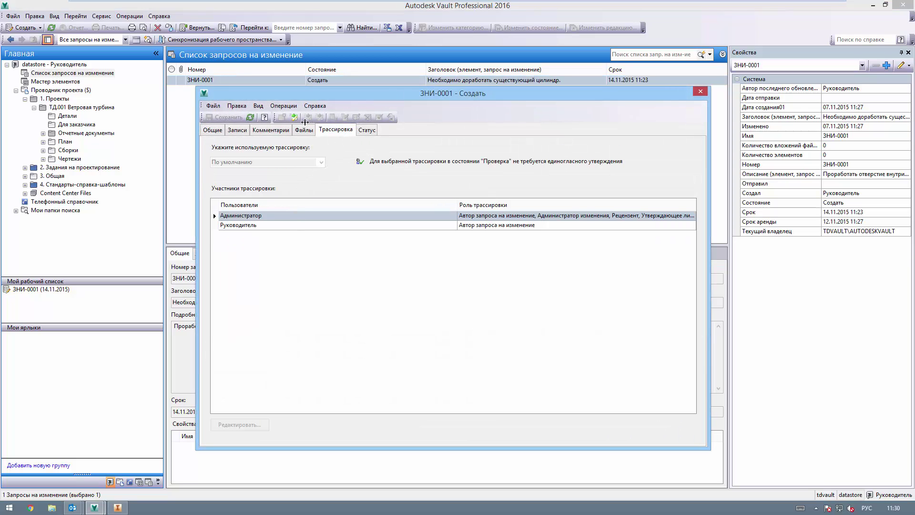
{"action": "key", "text": "alt"}
{"action": "key", "text": "Down"}
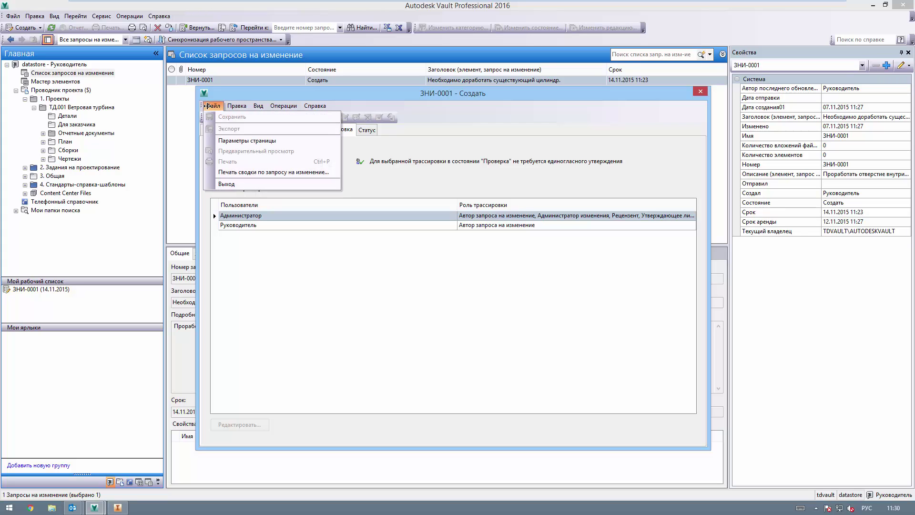
{"action": "left_click", "coordinate": [247, 109]}
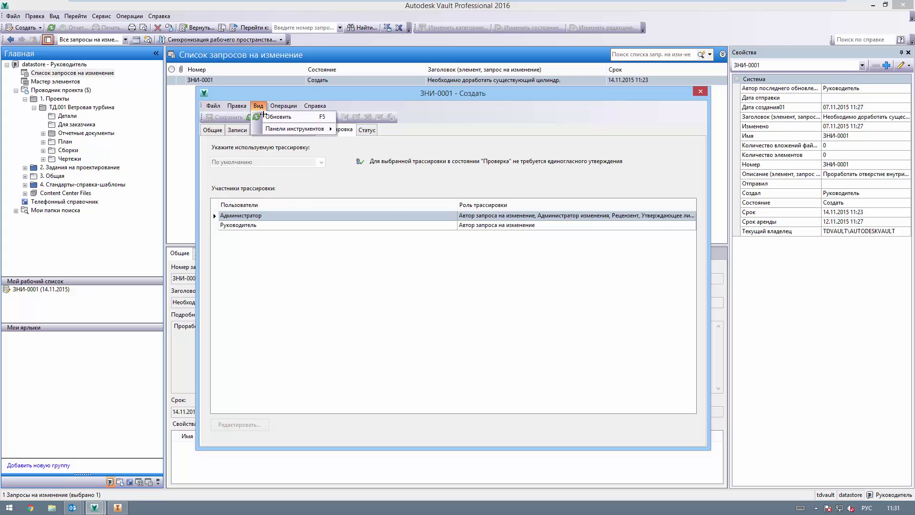
{"action": "mouse_move", "coordinate": [274, 109]}
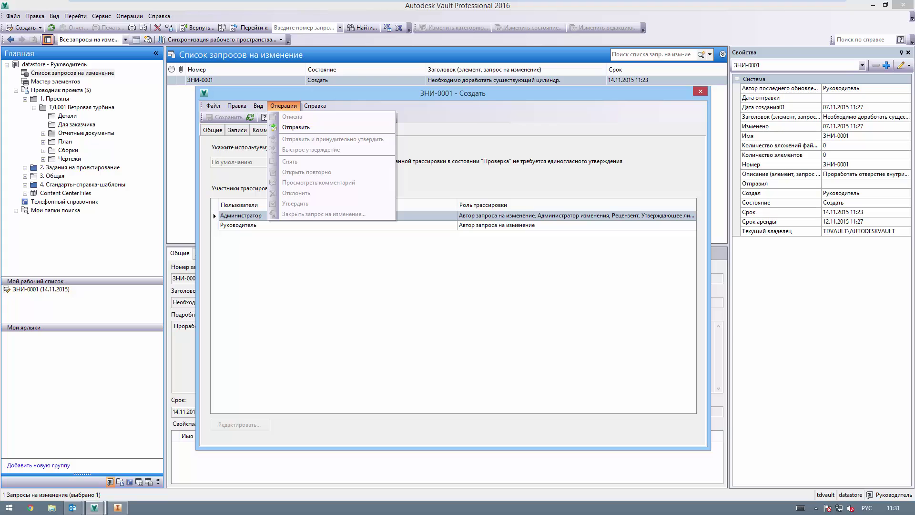
{"action": "left_click", "coordinate": [852, 300]}
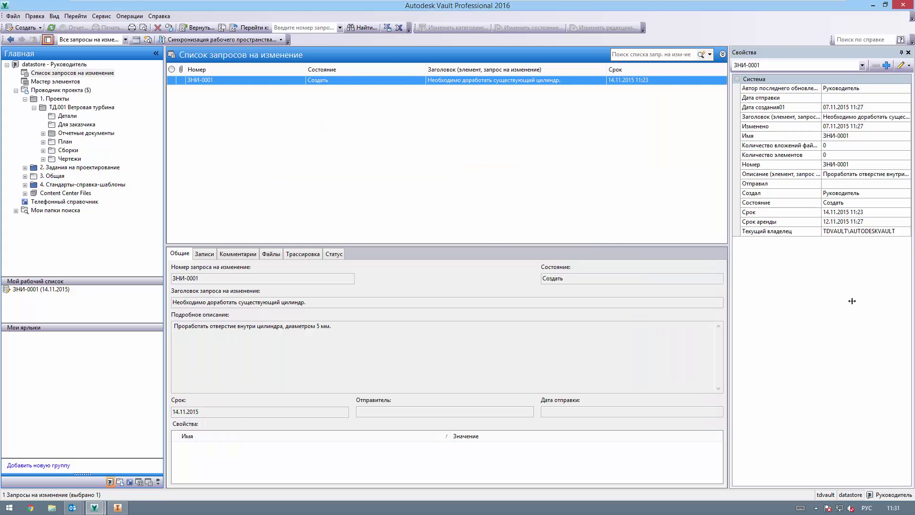
Open ЗНИ-0001 for editing and change its routing to Внесение изменений в разработки, accepting the replacement.
{"action": "right_click", "coordinate": [313, 81]}
{"action": "left_click", "coordinate": [349, 108]}
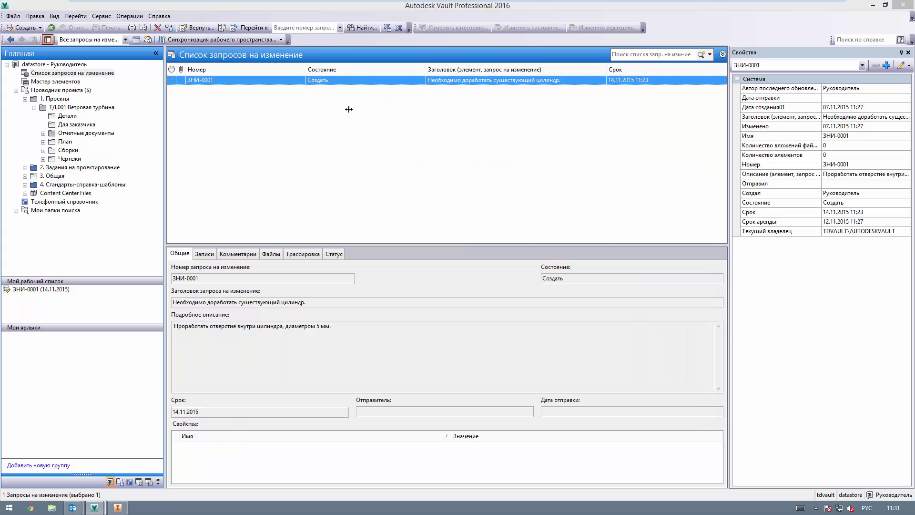
{"action": "left_click", "coordinate": [335, 131]}
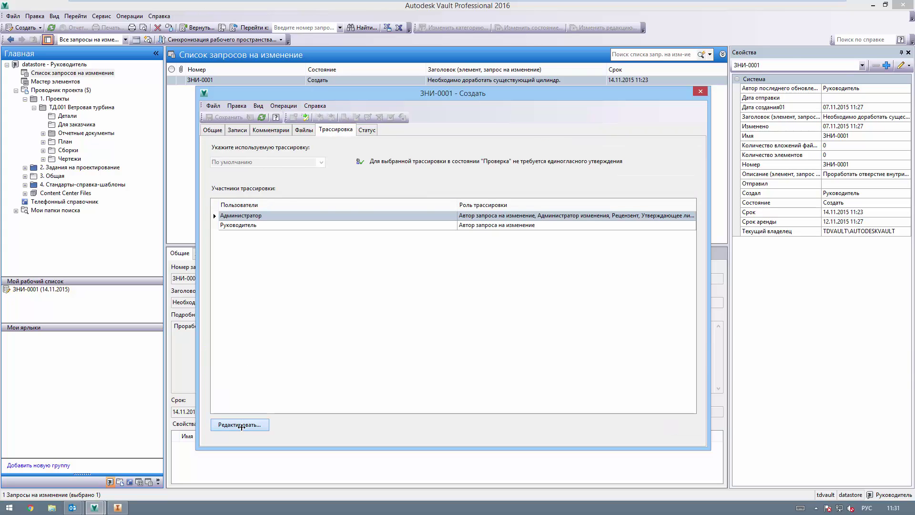
{"action": "left_click", "coordinate": [240, 424]}
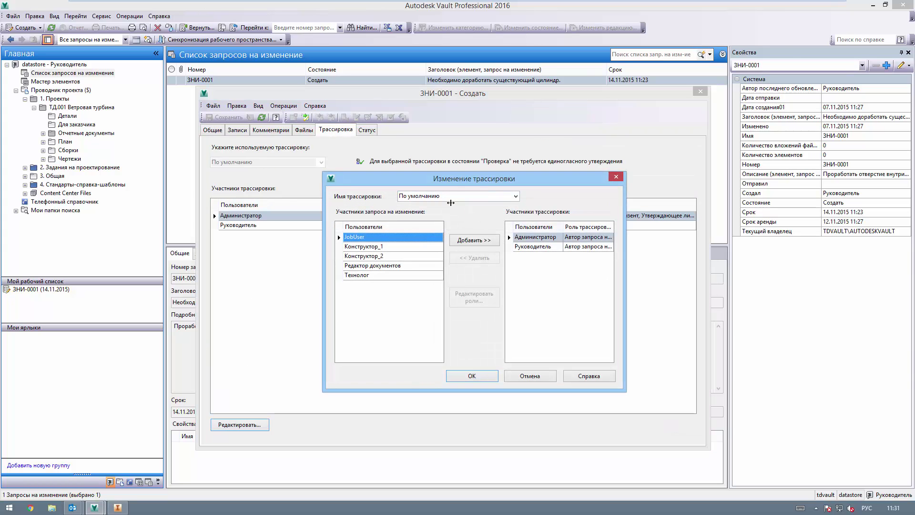
{"action": "left_click", "coordinate": [515, 195]}
{"action": "left_click", "coordinate": [466, 213]}
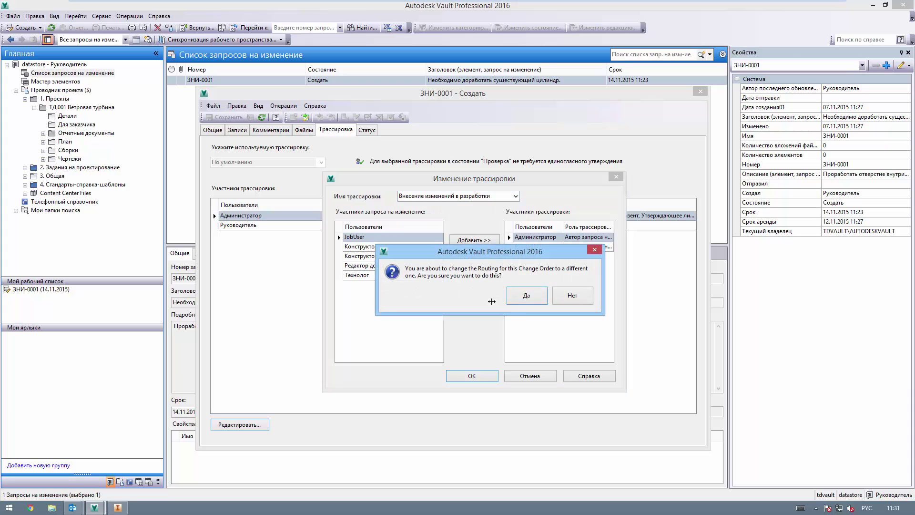
{"action": "left_click", "coordinate": [522, 298]}
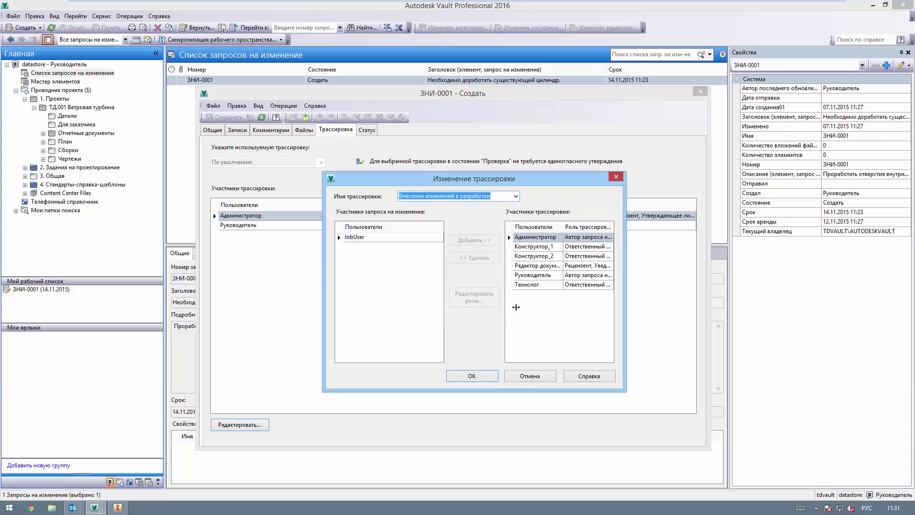
{"action": "left_click", "coordinate": [472, 375]}
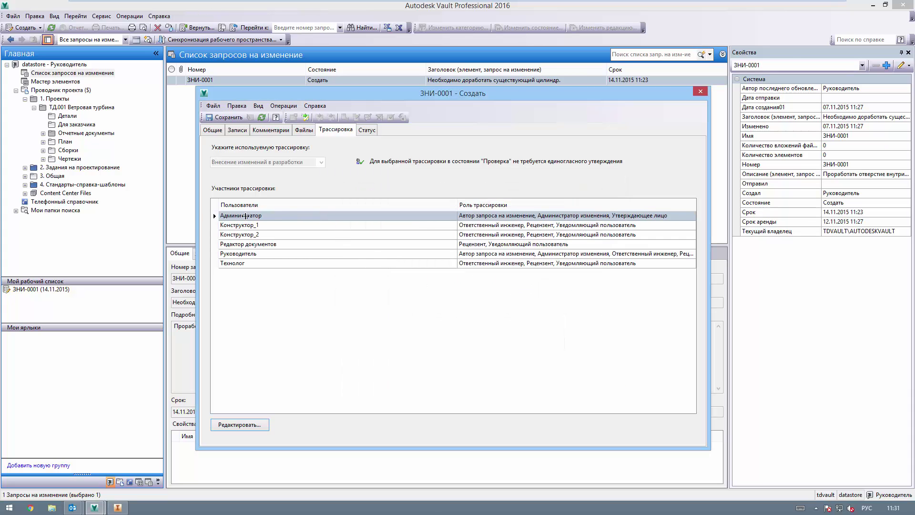
Review the participants' roles and the status diagram of ЗНИ-0001, and save the change order.
{"action": "left_click_drag", "start_coordinate": [197, 207], "coordinate": [150, 209]}
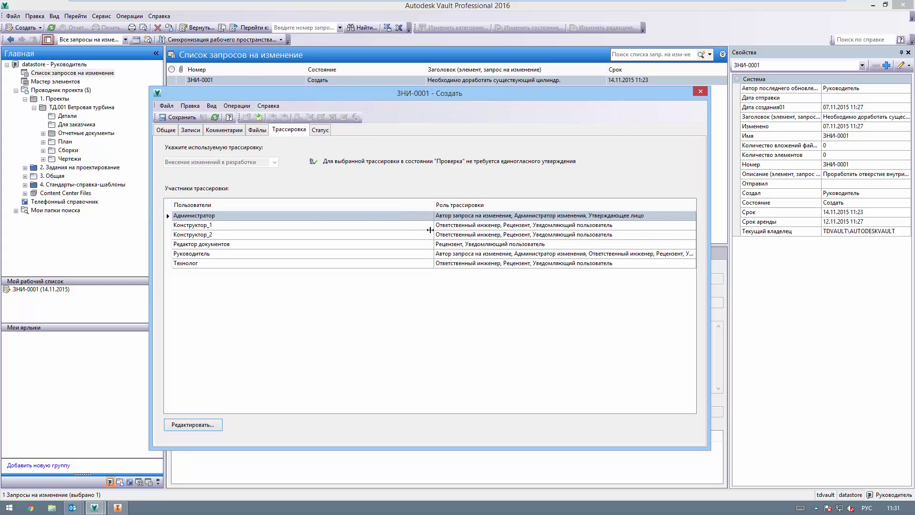
{"action": "left_click", "coordinate": [381, 227]}
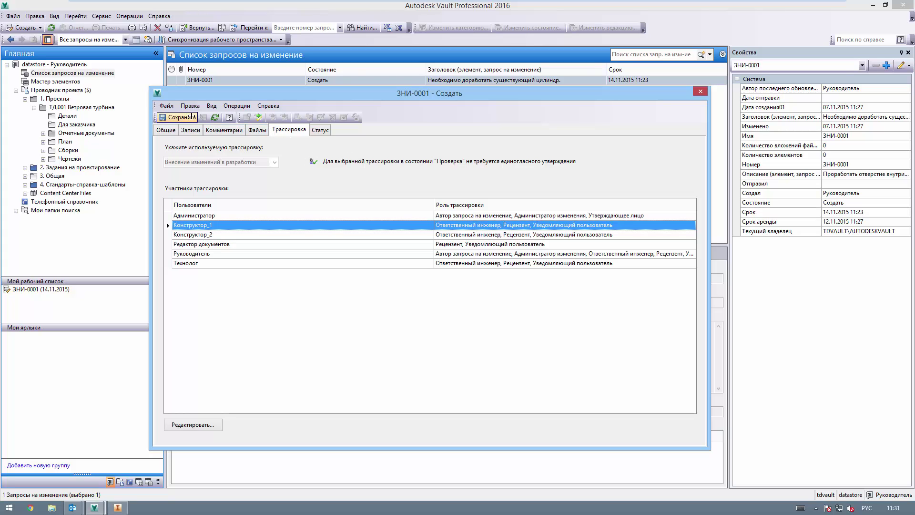
{"action": "left_click", "coordinate": [318, 131]}
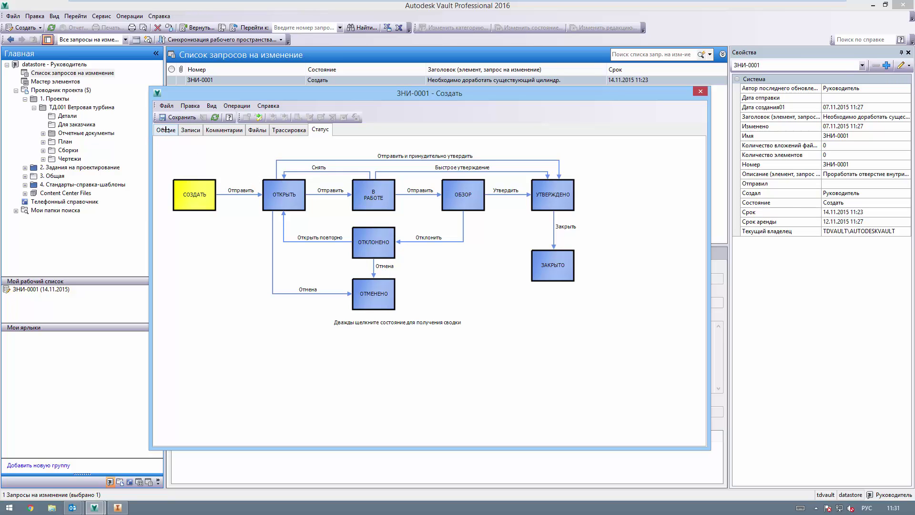
{"action": "left_click", "coordinate": [175, 117]}
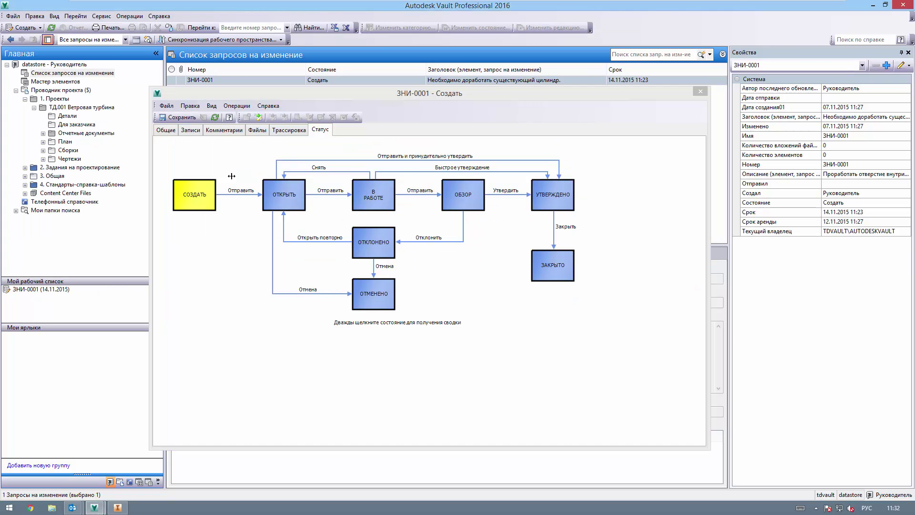
Switch to the Vault session of Конструктор_1, refresh it and enlarge the Мой рабочий список area.
{"action": "left_click", "coordinate": [96, 508]}
{"action": "left_click", "coordinate": [165, 461]}
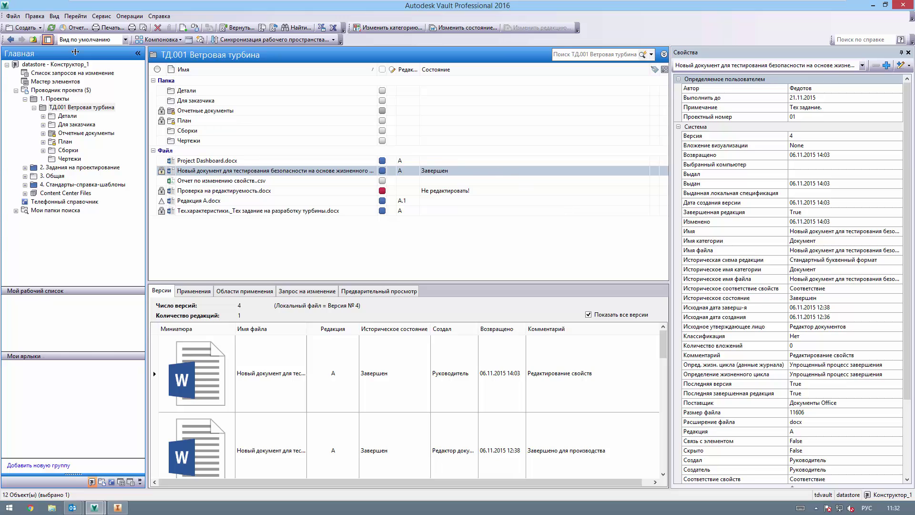
{"action": "left_click", "coordinate": [50, 28]}
{"action": "left_click_drag", "start_coordinate": [111, 286], "coordinate": [103, 239]}
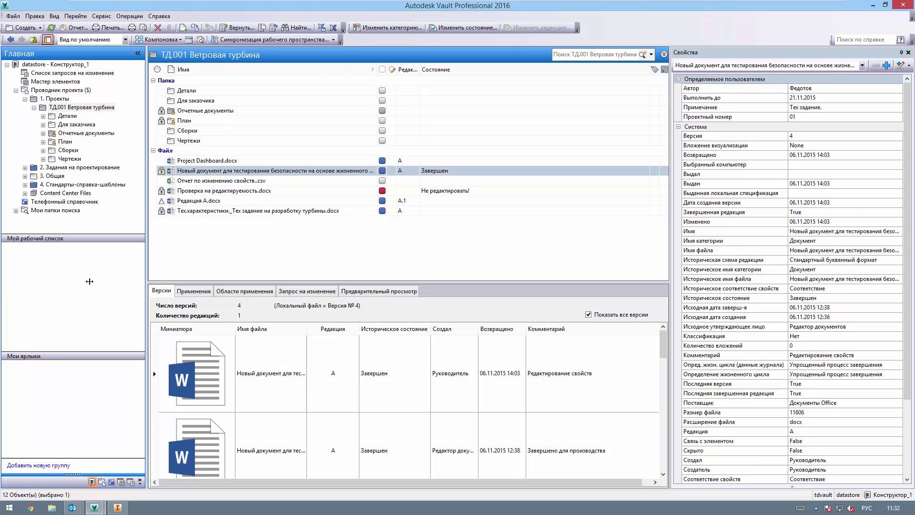
Close the ЗНИ-0001 window and arrange the Руководитель and Конструктор_1 sessions side by side, with Руководитель on the left half.
{"action": "key", "text": "super+Right"}
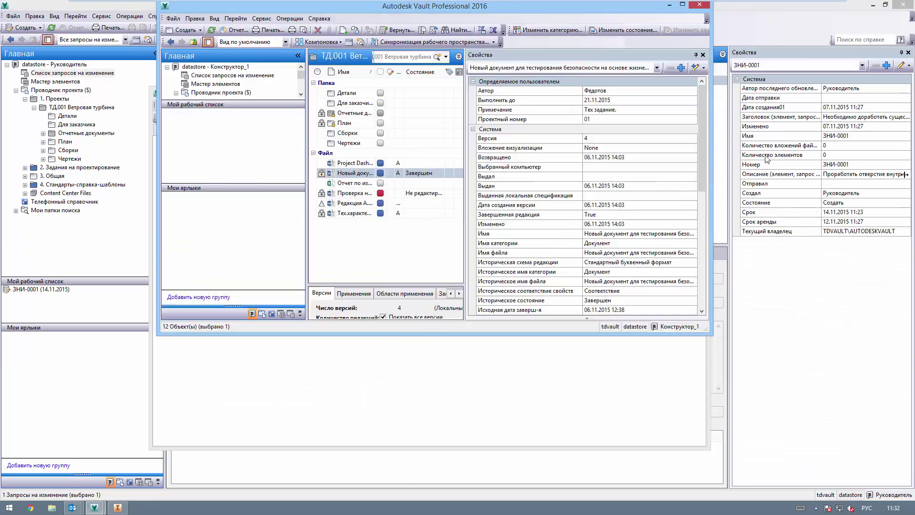
{"action": "double_click", "coordinate": [314, 4]}
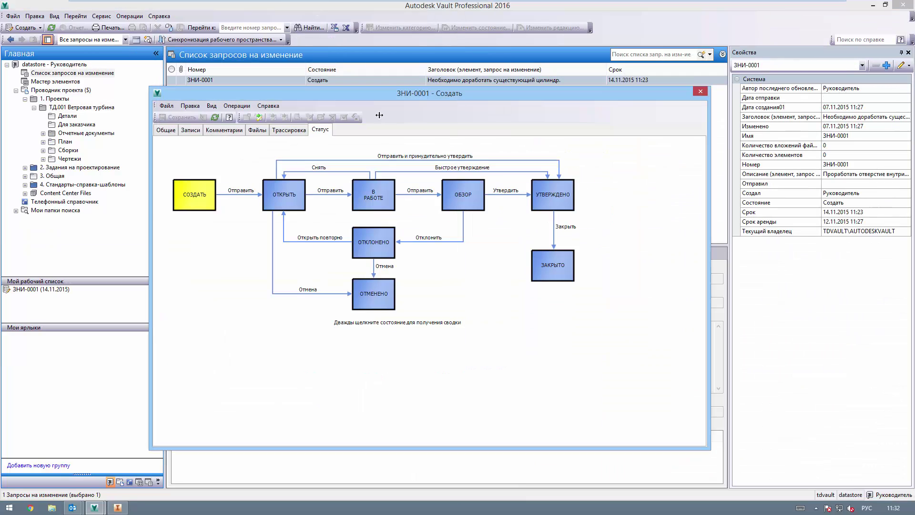
{"action": "left_click", "coordinate": [700, 91]}
{"action": "key", "text": "super+Left"}
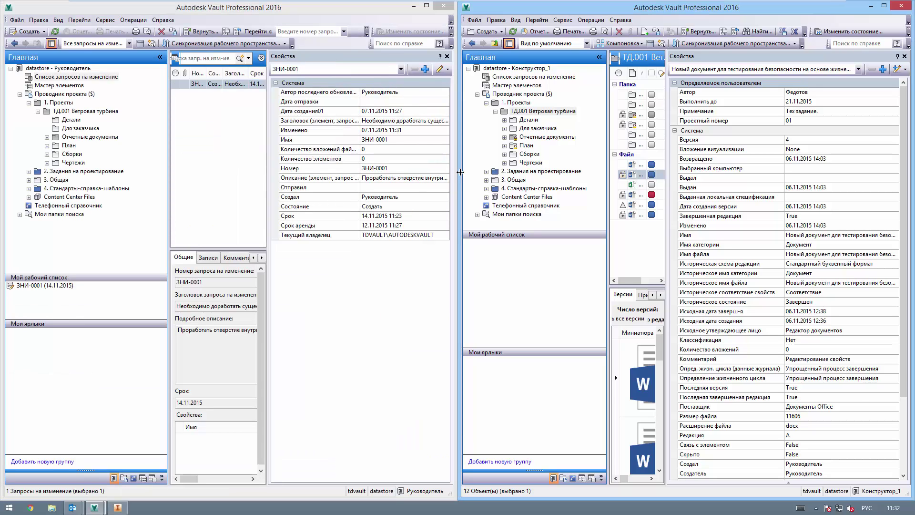
In the Руководитель session, auto-hide the Свойства pane, narrow the navigation pane, enlarge the change order list and widen the window.
{"action": "left_click", "coordinate": [190, 85]}
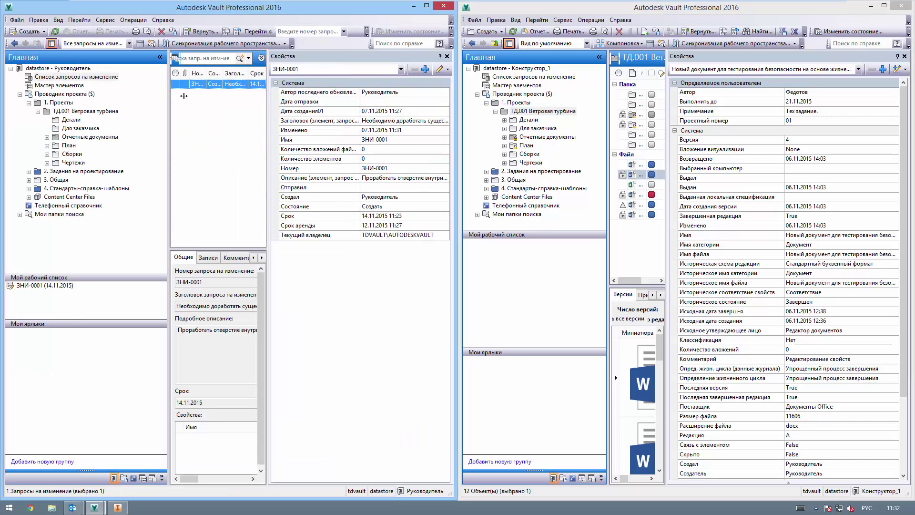
{"action": "left_click", "coordinate": [438, 56]}
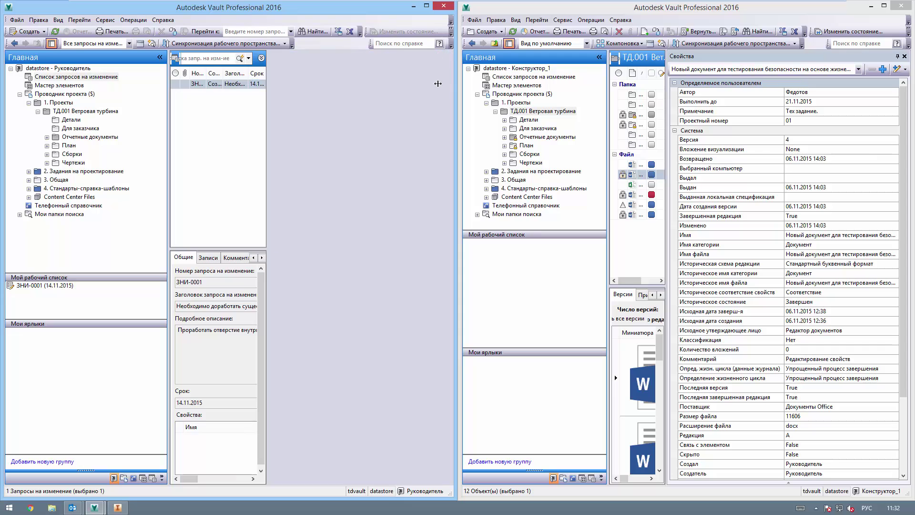
{"action": "left_click", "coordinate": [253, 120]}
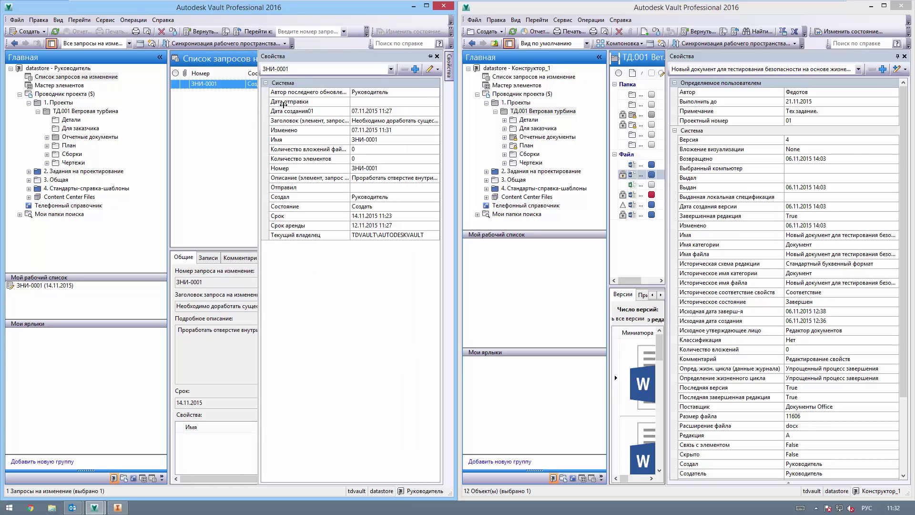
{"action": "left_click", "coordinate": [431, 56]}
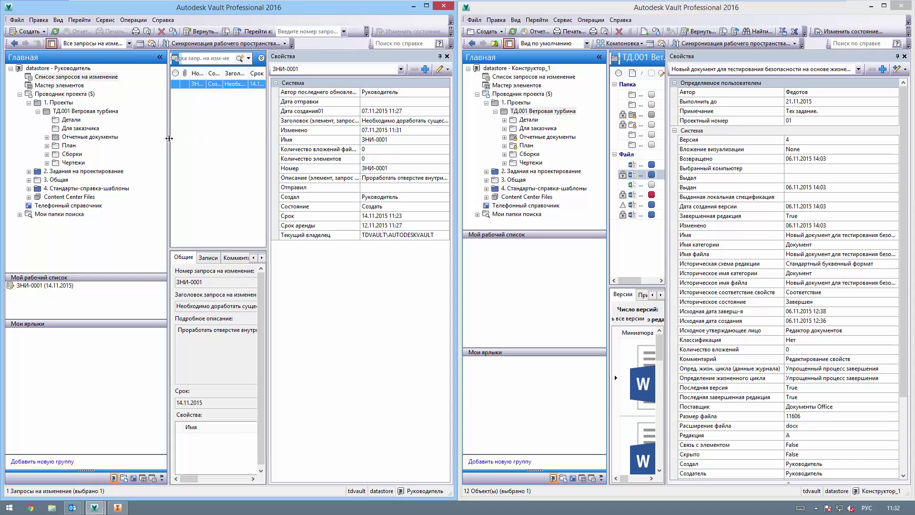
{"action": "left_click_drag", "start_coordinate": [169, 138], "coordinate": [155, 138]}
{"action": "left_click", "coordinate": [440, 55]}
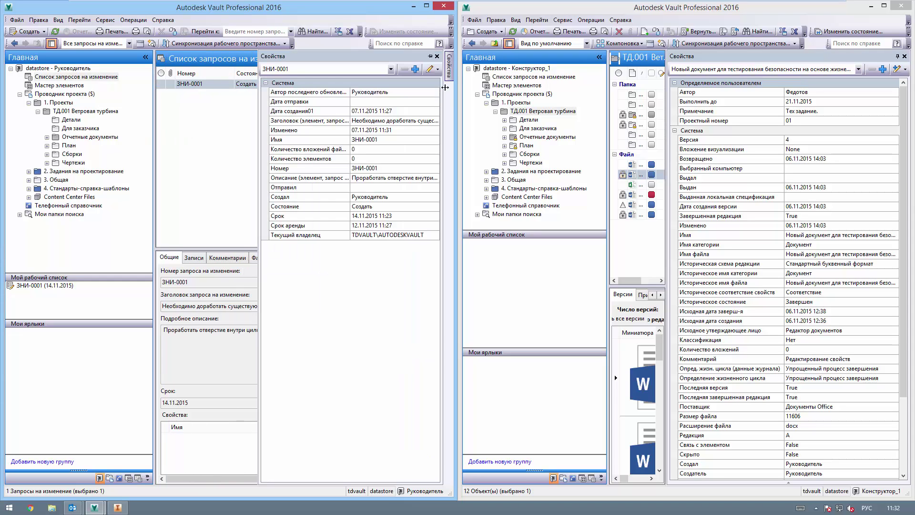
{"action": "left_click", "coordinate": [449, 74]}
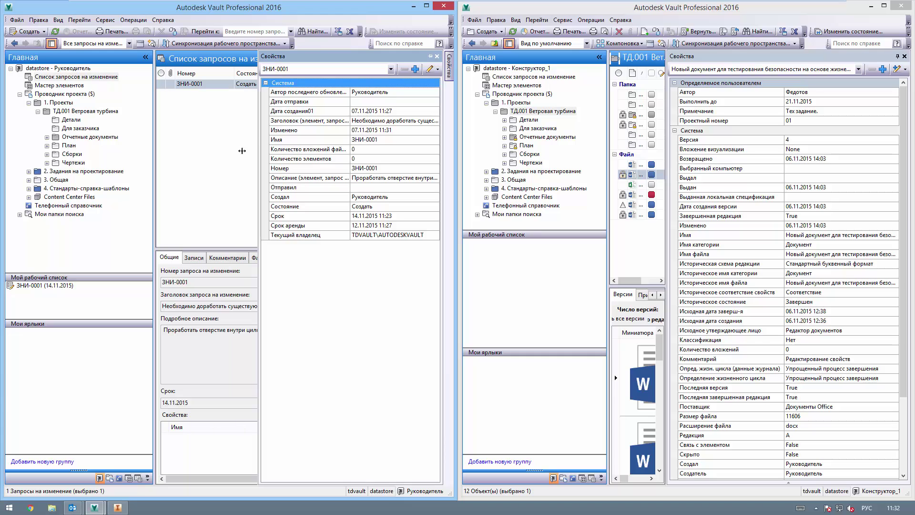
{"action": "left_click_drag", "start_coordinate": [236, 252], "coordinate": [239, 272]}
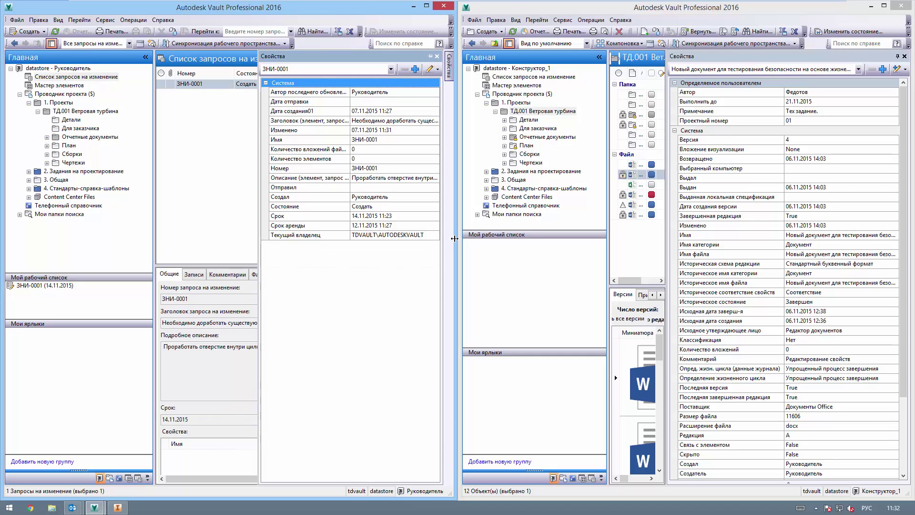
{"action": "left_click_drag", "start_coordinate": [454, 238], "coordinate": [519, 228]}
Submit ЗНИ-0001 to the Открыть state with the comment "Конструктор_1, отредактируйте заданный документ.".
{"action": "left_click", "coordinate": [305, 84]}
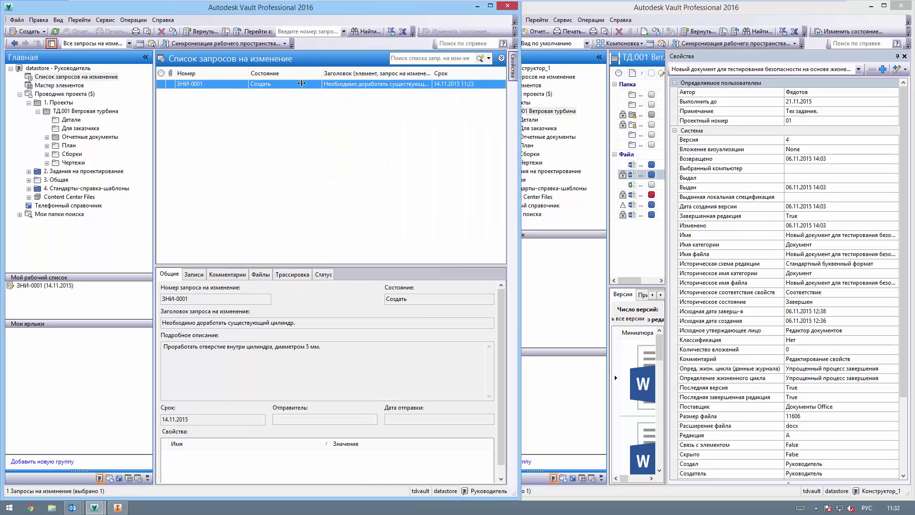
{"action": "right_click", "coordinate": [266, 84]}
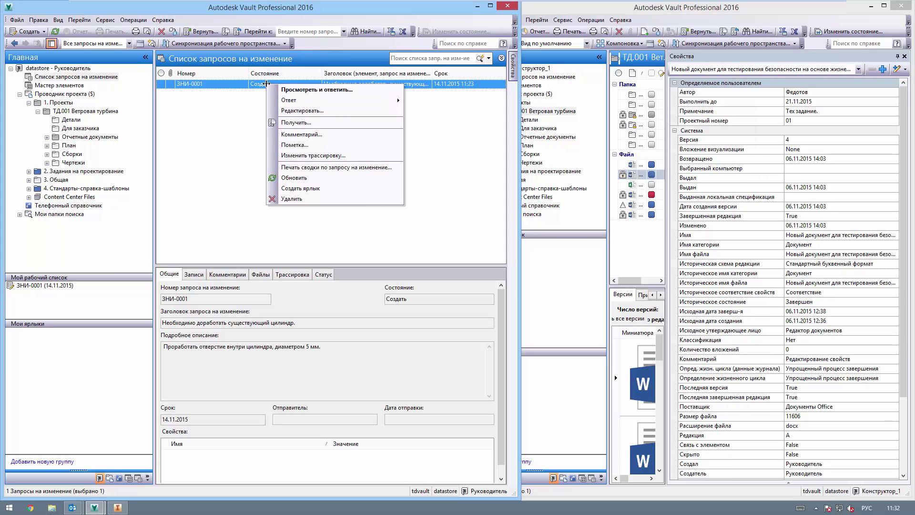
{"action": "mouse_move", "coordinate": [344, 103]}
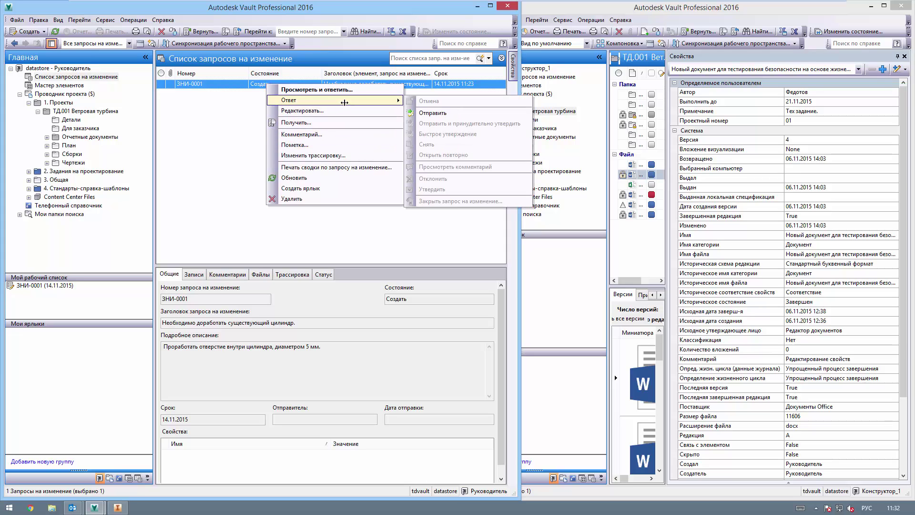
{"action": "left_click", "coordinate": [432, 113]}
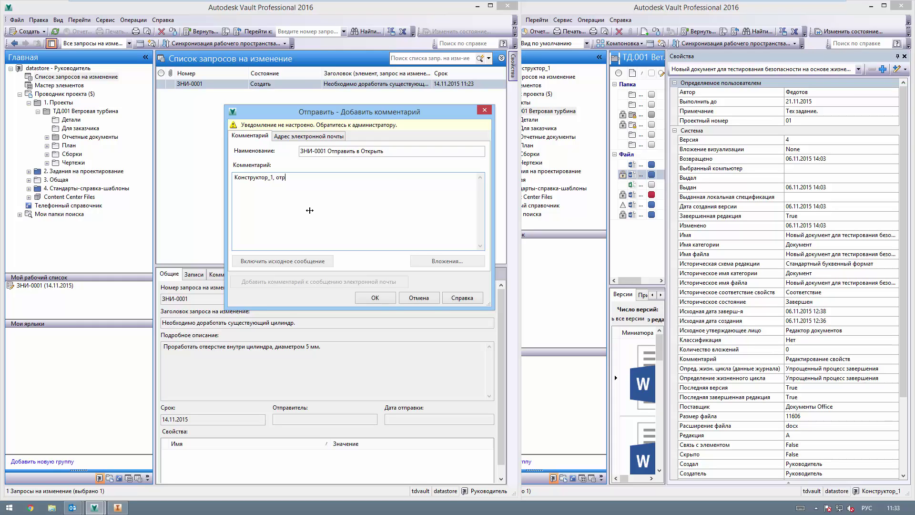
{"action": "type", "text": "е"}
{"action": "type", "text": "ый документ."}
{"action": "left_click", "coordinate": [308, 136]}
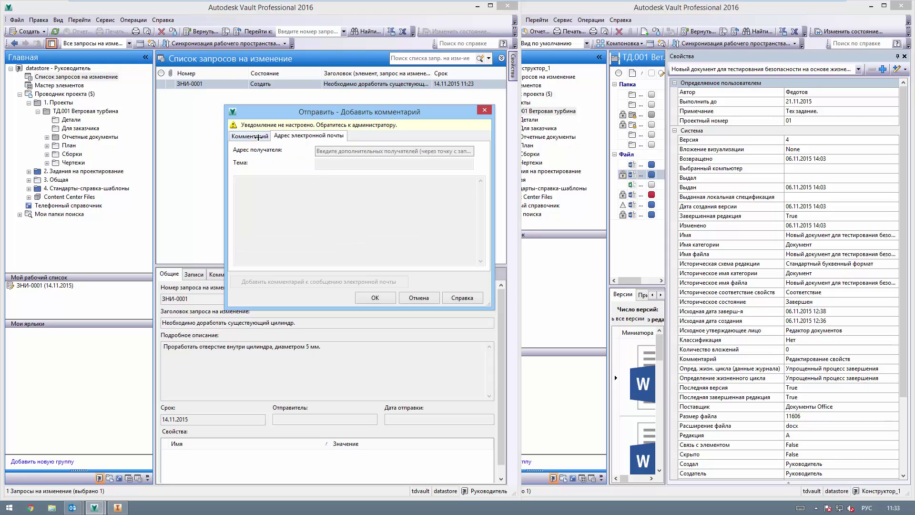
{"action": "left_click", "coordinate": [252, 136]}
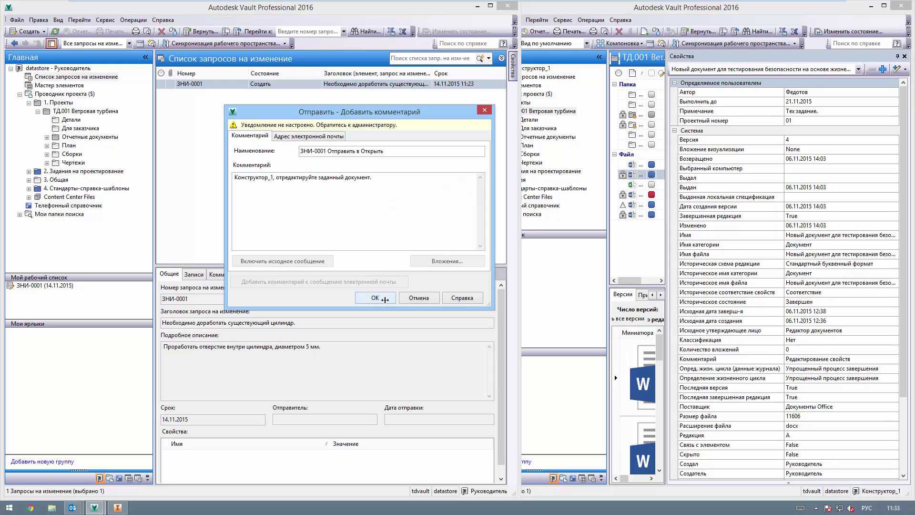
{"action": "left_click", "coordinate": [375, 298]}
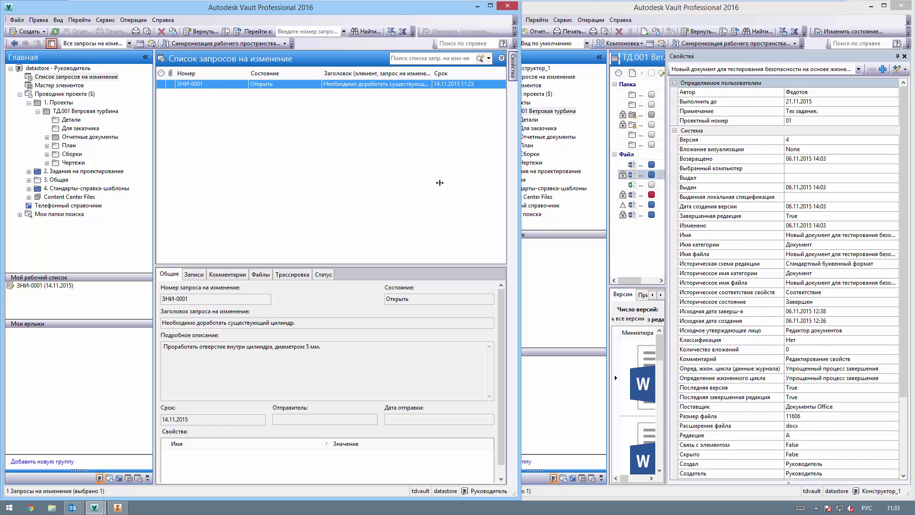
Refresh the Конструктор_1 session to check its Мой рабочий список, and return to the Руководитель session.
{"action": "left_click", "coordinate": [588, 8]}
{"action": "left_click", "coordinate": [512, 31]}
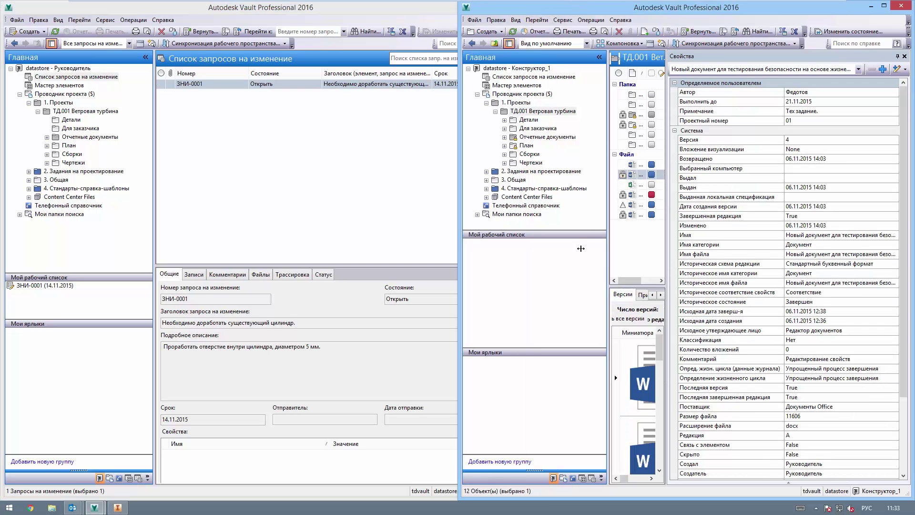
{"action": "left_click", "coordinate": [297, 163]}
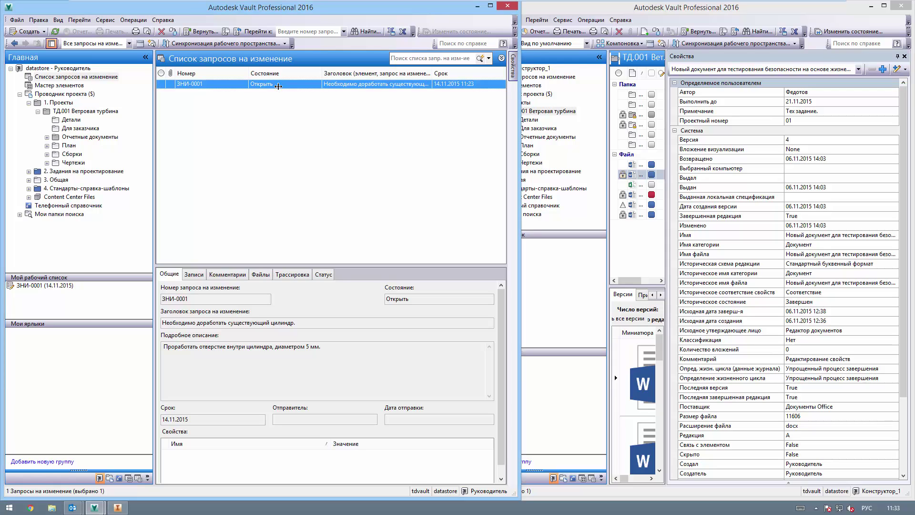
{"action": "right_click", "coordinate": [256, 83]}
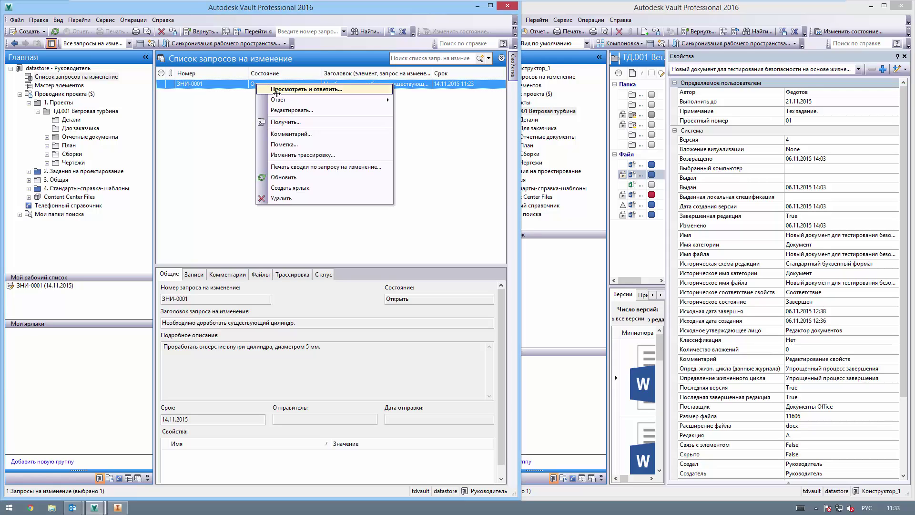
{"action": "mouse_move", "coordinate": [278, 99]}
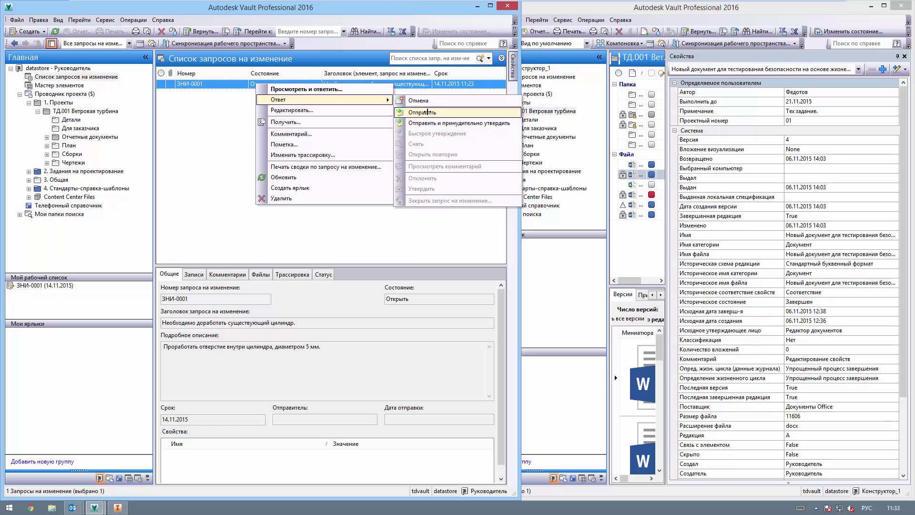
{"action": "left_click", "coordinate": [422, 112]}
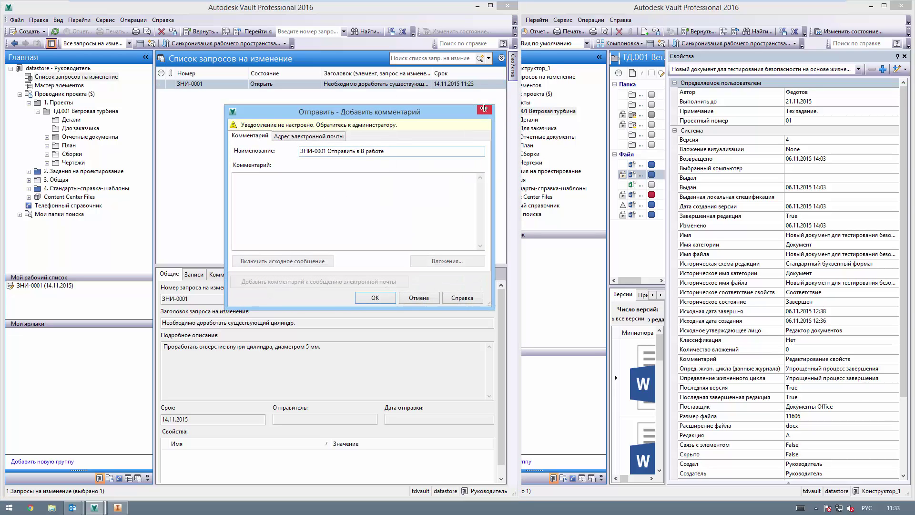
{"action": "left_click", "coordinate": [484, 109]}
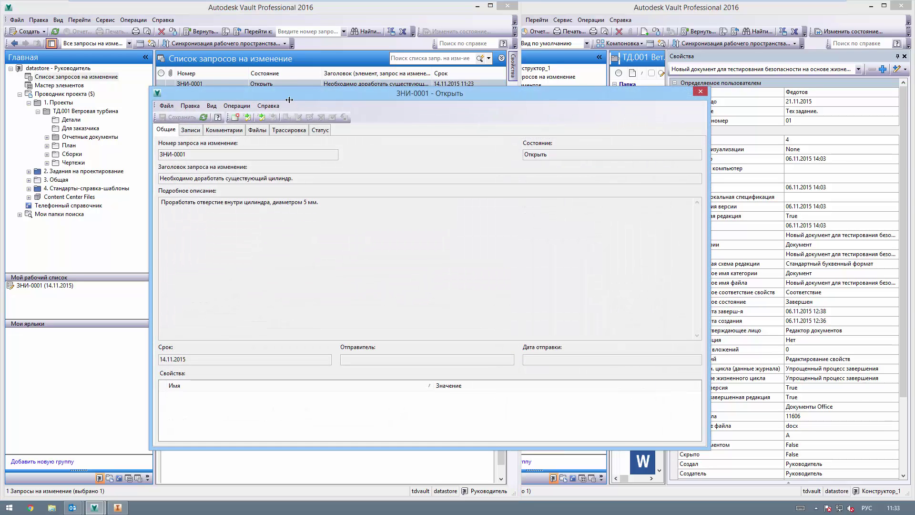
From the status diagram of ЗНИ-0001, submit the change order to В работе without a comment and close its window.
{"action": "left_click", "coordinate": [248, 112]}
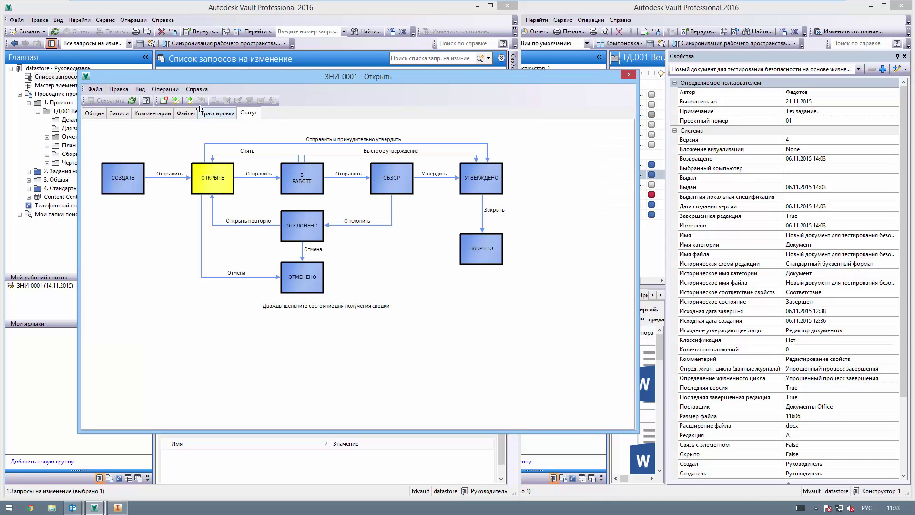
{"action": "left_click", "coordinate": [175, 100]}
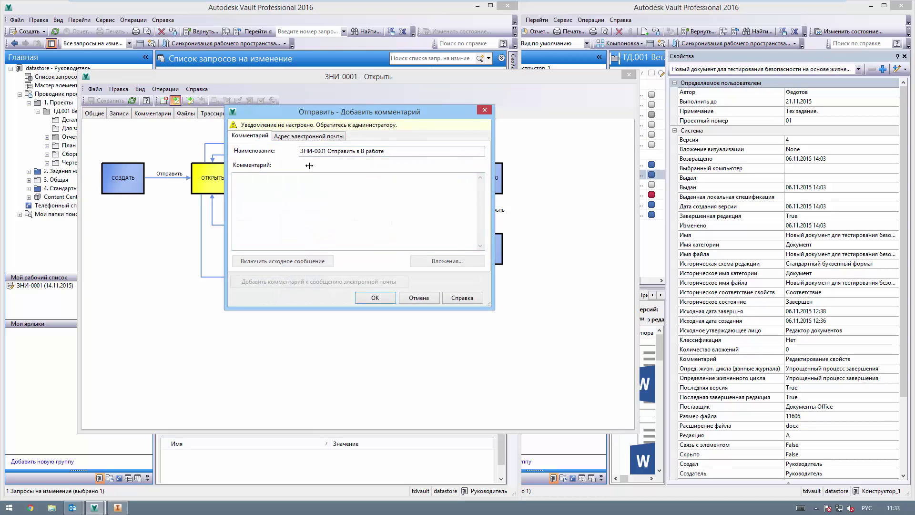
{"action": "left_click", "coordinate": [310, 180]}
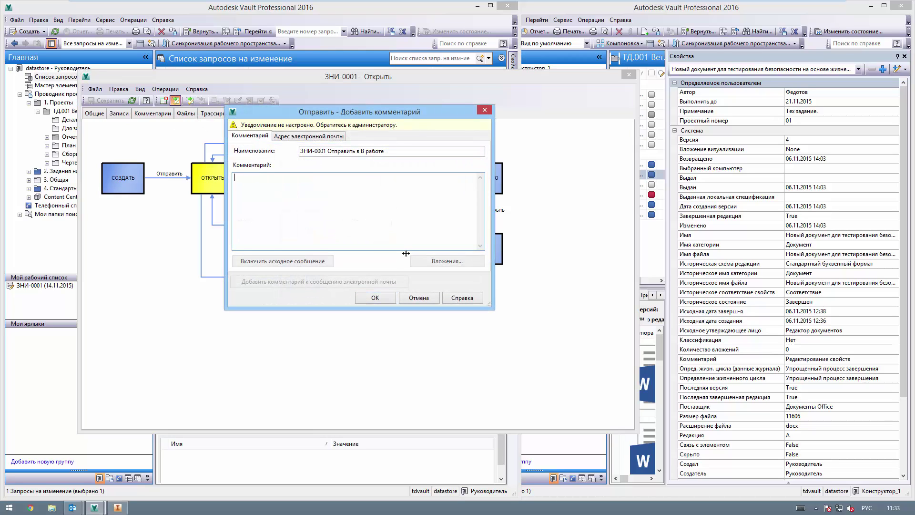
{"action": "left_click", "coordinate": [382, 297]}
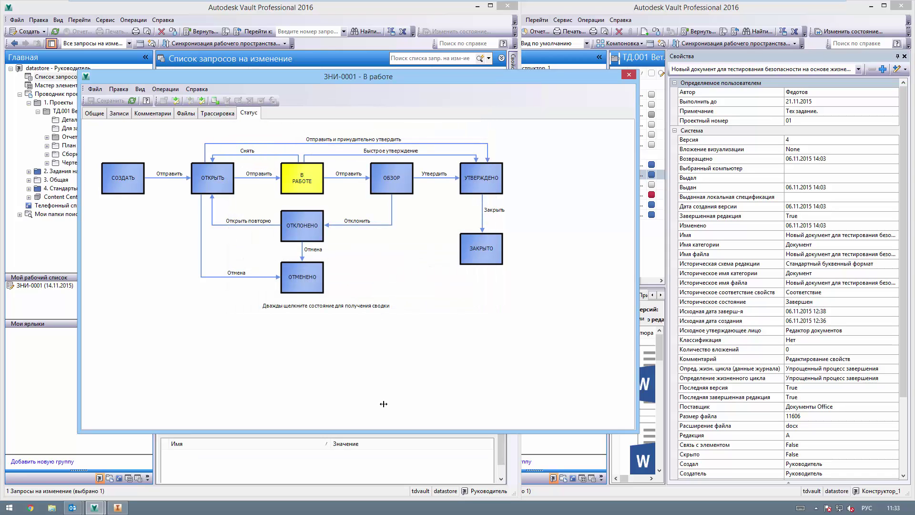
{"action": "left_click", "coordinate": [629, 74]}
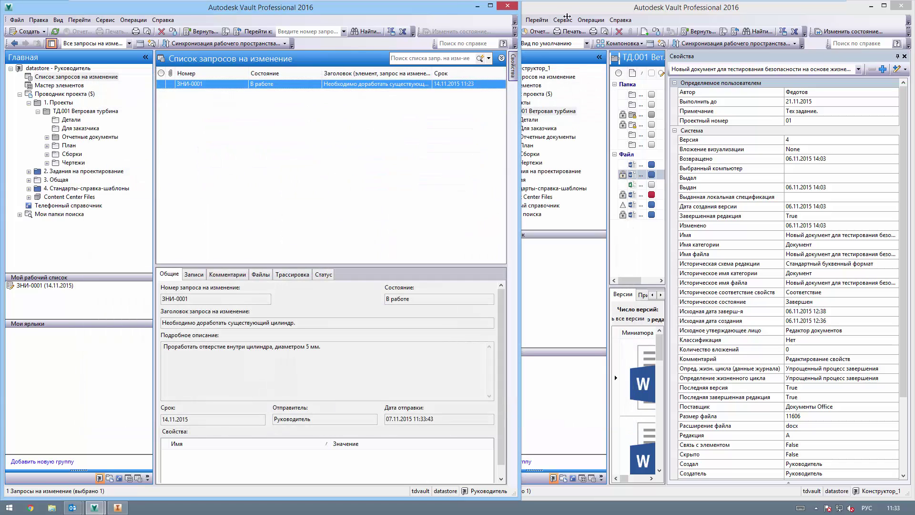
Refresh the Конструктор_1 session, widen its window slightly and show ЗНИ-0001 from Мой рабочий список.
{"action": "left_click", "coordinate": [511, 32]}
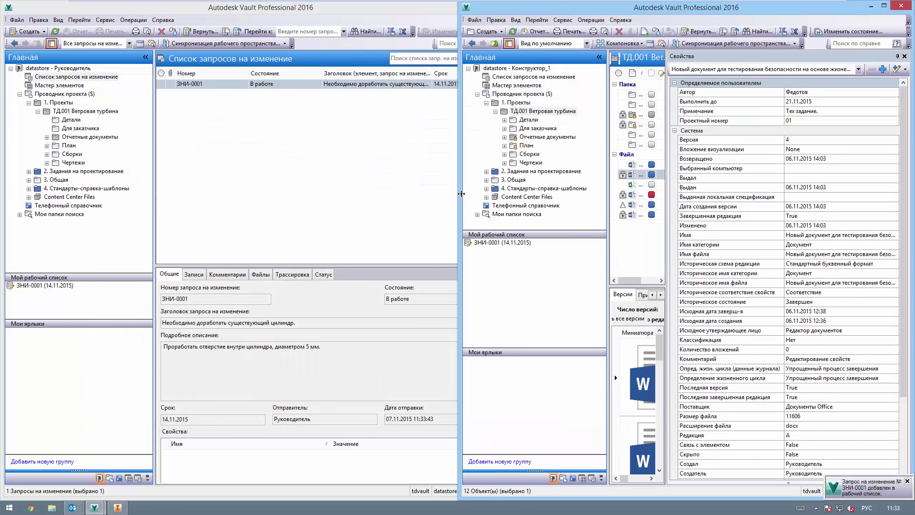
{"action": "left_click_drag", "start_coordinate": [461, 193], "coordinate": [426, 194]}
{"action": "left_click", "coordinate": [493, 243]}
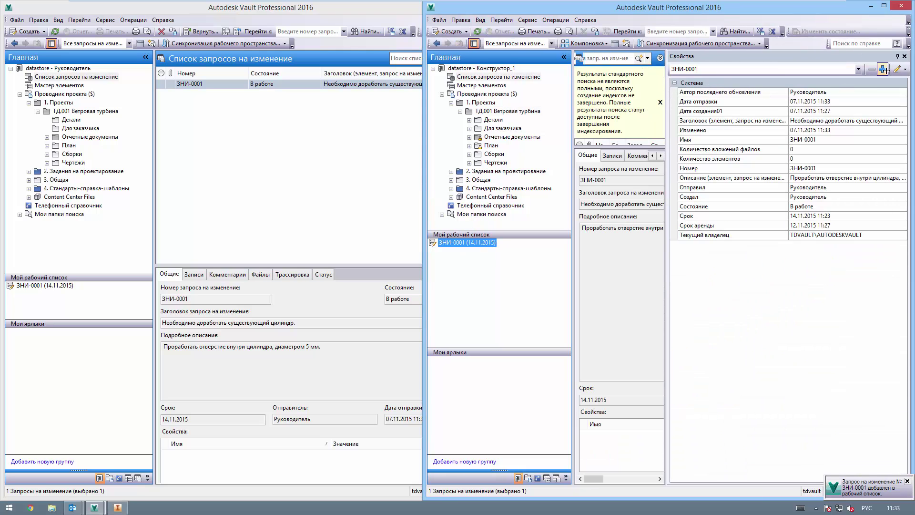
Auto-hide the Свойства pane in the Конструктор_1 session, widen its window further and enlarge the change order list area.
{"action": "left_click", "coordinate": [897, 56]}
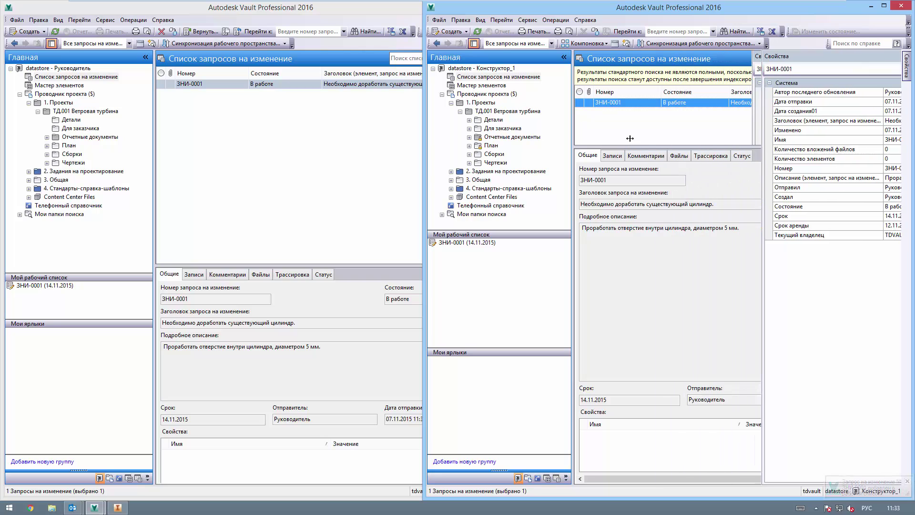
{"action": "left_click_drag", "start_coordinate": [406, 132], "coordinate": [294, 129]}
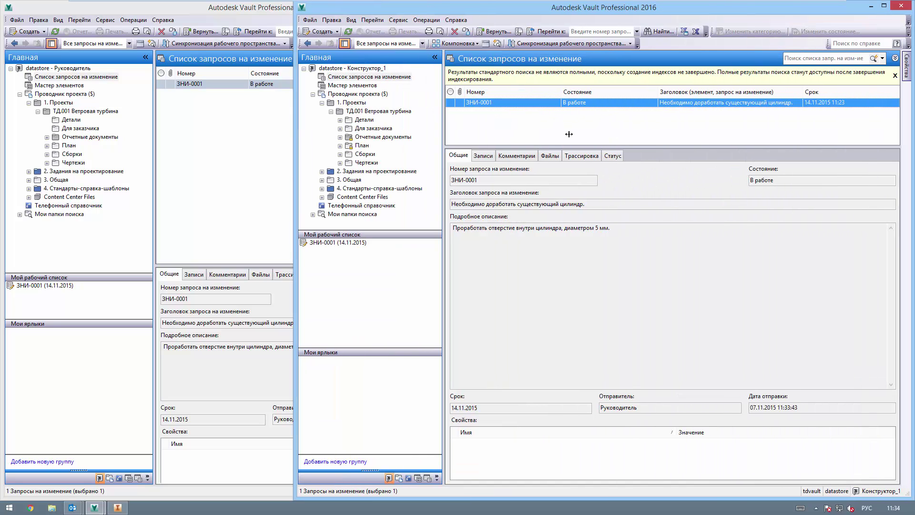
{"action": "left_click", "coordinate": [355, 240]}
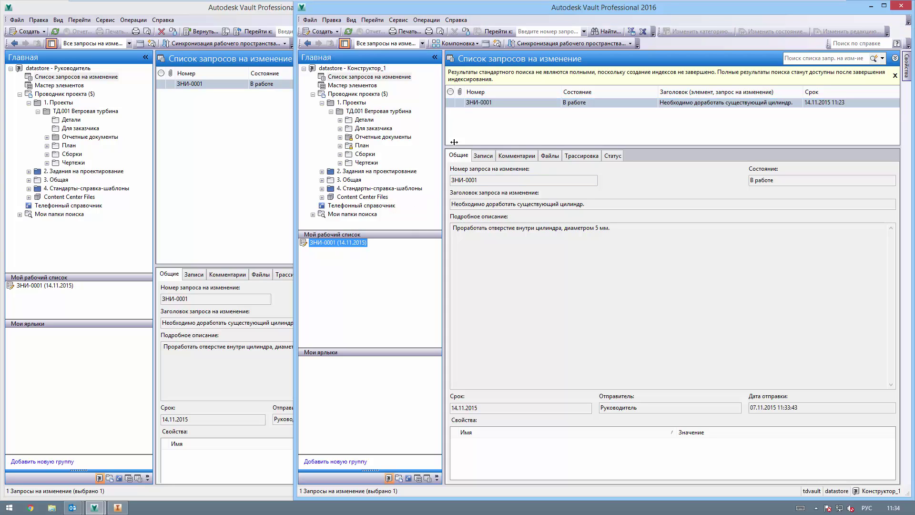
{"action": "left_click_drag", "start_coordinate": [453, 142], "coordinate": [519, 273]}
Review the detailed description of ЗНИ-0001 and view its linked record ТД.01.10 - ЛОПОСТЬ in a separate window.
{"action": "left_click_drag", "start_coordinate": [638, 277], "coordinate": [444, 273]}
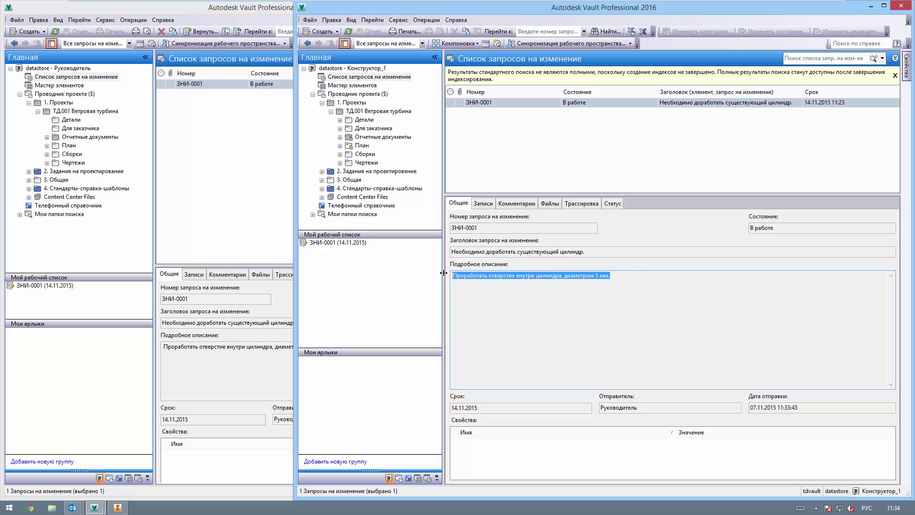
{"action": "left_click", "coordinate": [490, 203]}
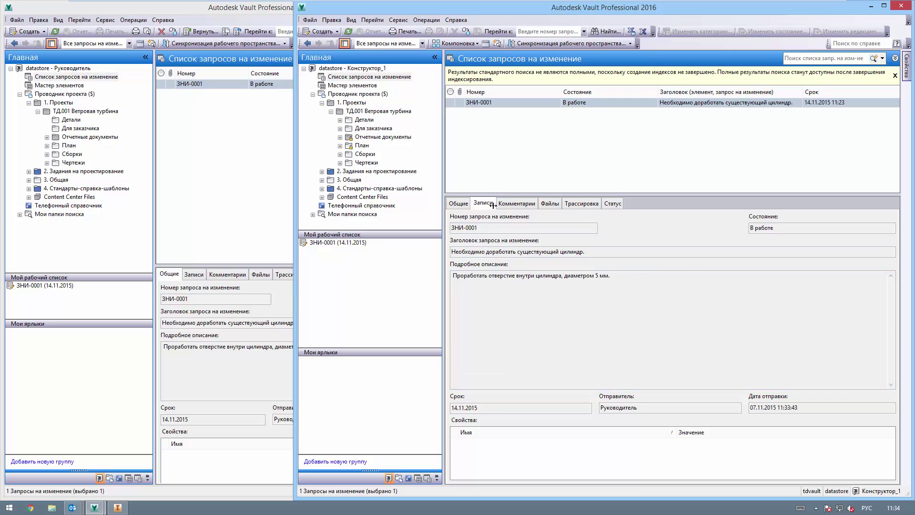
{"action": "left_click", "coordinate": [502, 247]}
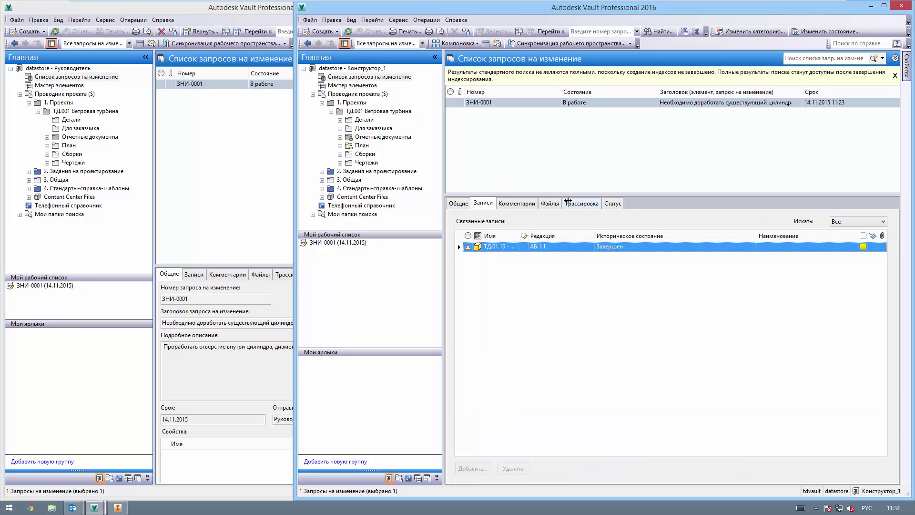
{"action": "right_click", "coordinate": [514, 246]}
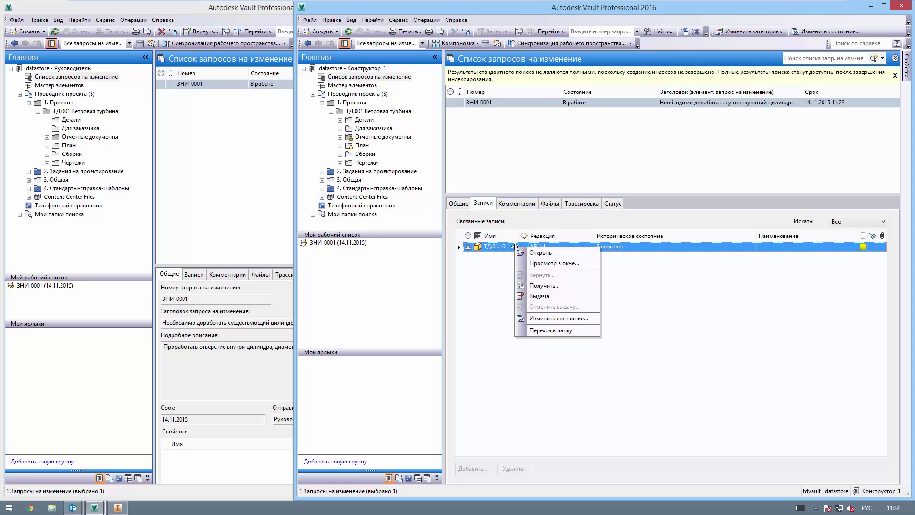
{"action": "left_click", "coordinate": [542, 263]}
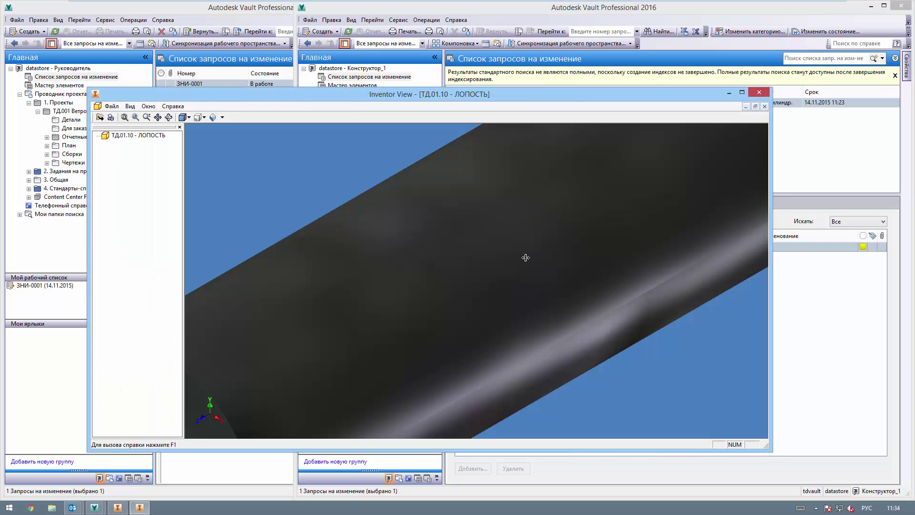
Examine the ТД.01.10 - ЛОПОСТЬ cylinder up close and as a whole in the viewer.
{"action": "scroll", "coordinate": [529, 305], "scroll_direction": "up", "scroll_amount": 3}
{"action": "right_click", "coordinate": [581, 331]}
{"action": "left_click", "coordinate": [559, 315]}
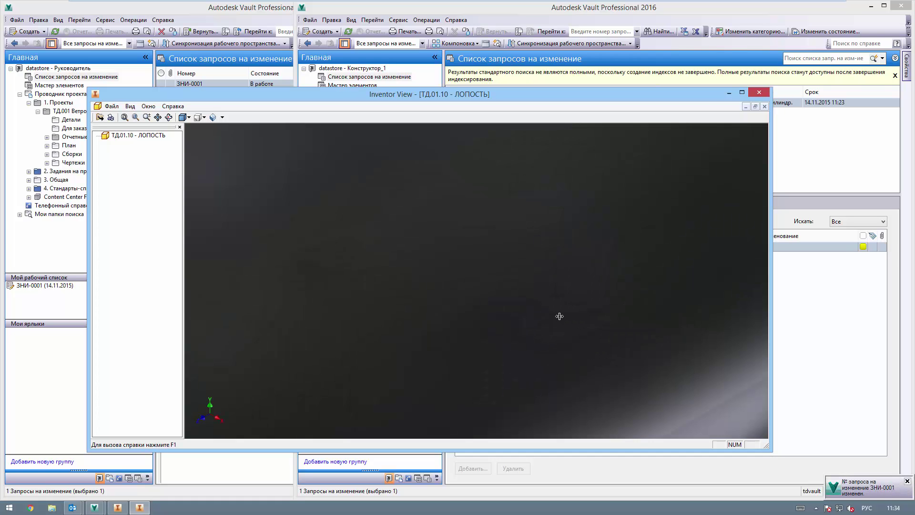
{"action": "scroll", "coordinate": [558, 315], "scroll_direction": "down", "scroll_amount": 5}
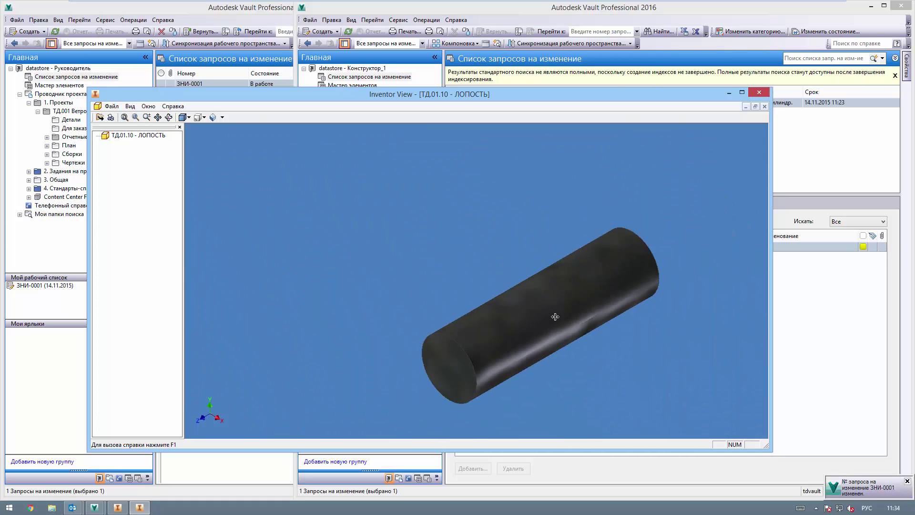
{"action": "scroll", "coordinate": [552, 318], "scroll_direction": "up", "scroll_amount": 2}
{"action": "left_click_drag", "start_coordinate": [551, 320], "coordinate": [496, 271]}
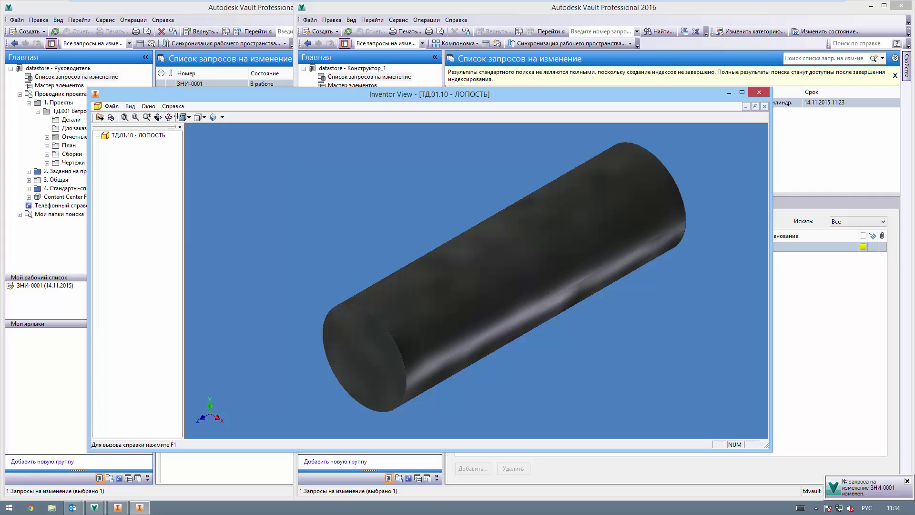
View the ТД.01.10 - ЛОПОСТЬ model with hidden edges and in perspective, and close the viewer.
{"action": "left_click", "coordinate": [189, 117]}
{"action": "left_click", "coordinate": [184, 140]}
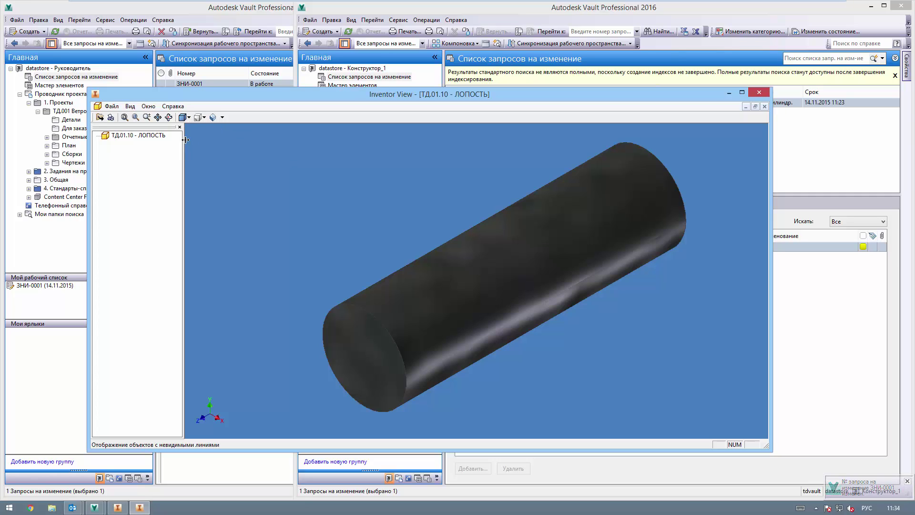
{"action": "left_click", "coordinate": [204, 117]}
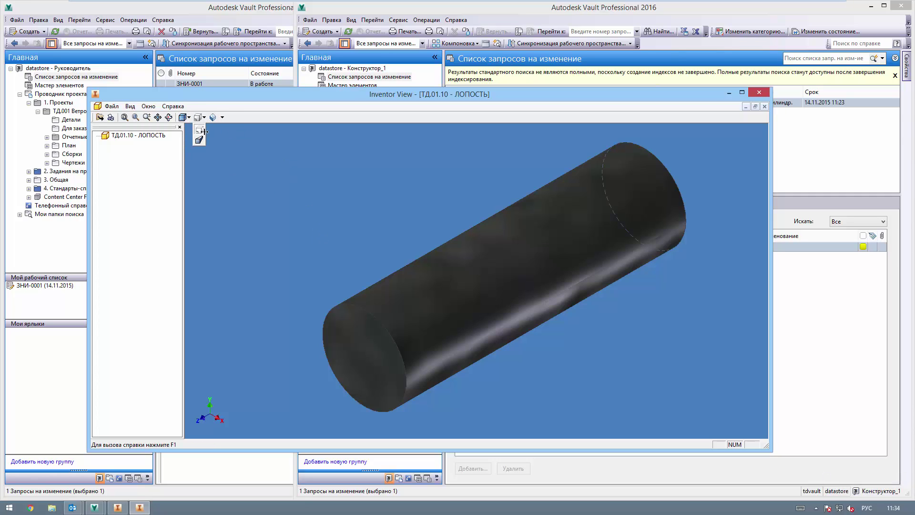
{"action": "left_click", "coordinate": [201, 134]}
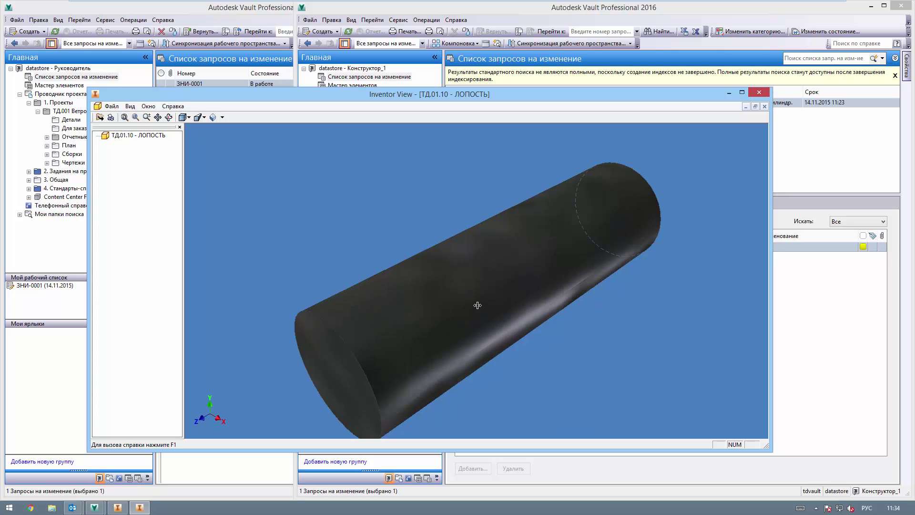
{"action": "left_click_drag", "start_coordinate": [534, 363], "coordinate": [519, 353]}
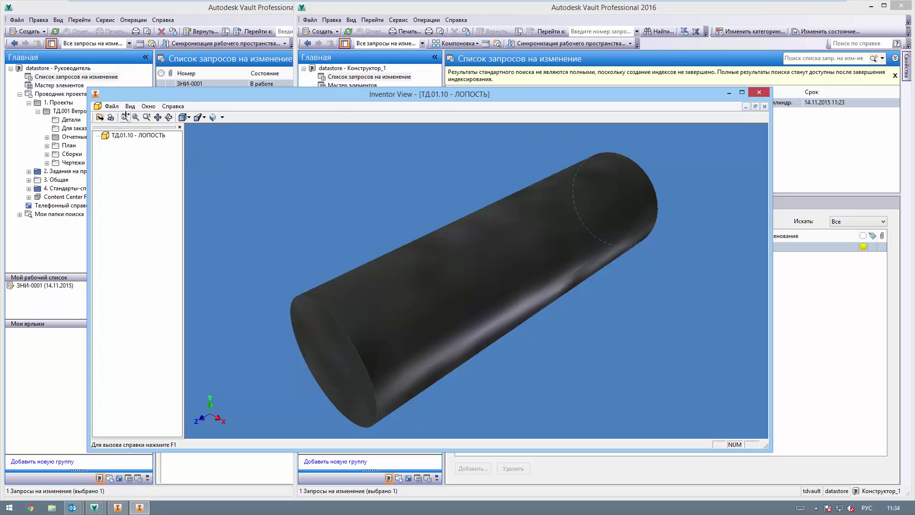
{"action": "left_click", "coordinate": [117, 106]}
{"action": "left_click", "coordinate": [31, 202]}
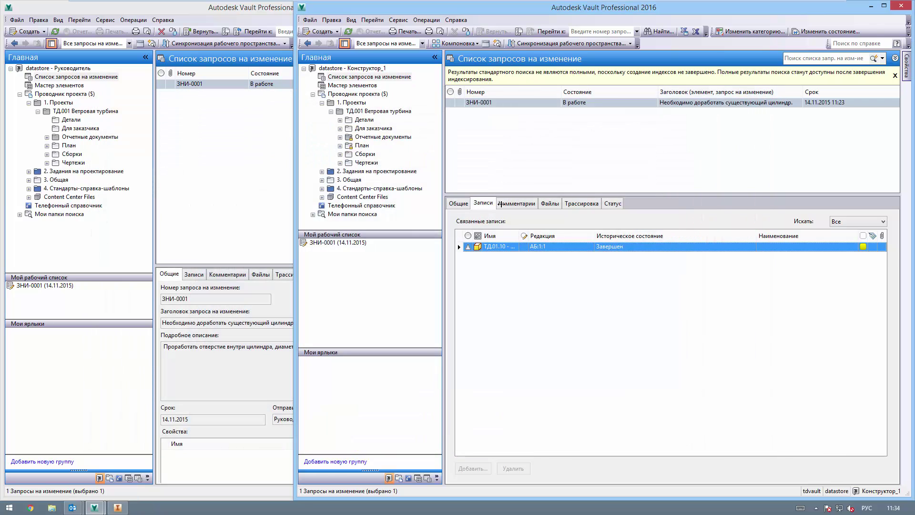
Review the comments Доработка, Отправить в Открыть and Отправить в В работе of ЗНИ-0001, widening the Наименование column.
{"action": "left_click", "coordinate": [500, 204]}
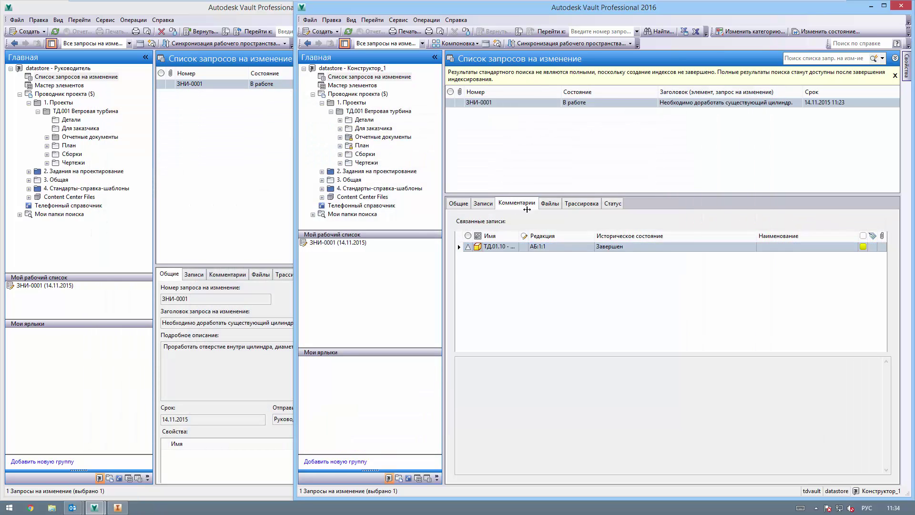
{"action": "left_click_drag", "start_coordinate": [513, 237], "coordinate": [576, 237]}
{"action": "left_click", "coordinate": [549, 258]}
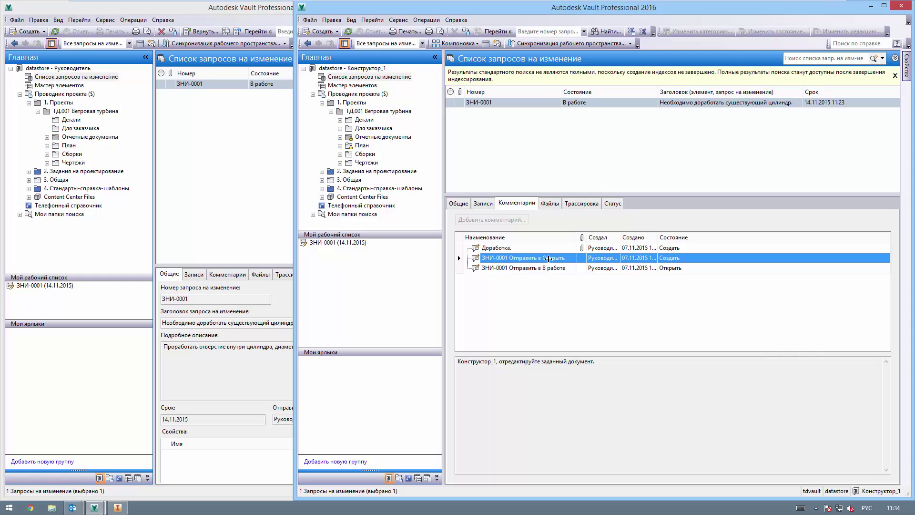
{"action": "left_click", "coordinate": [545, 266]}
{"action": "left_click", "coordinate": [536, 249]}
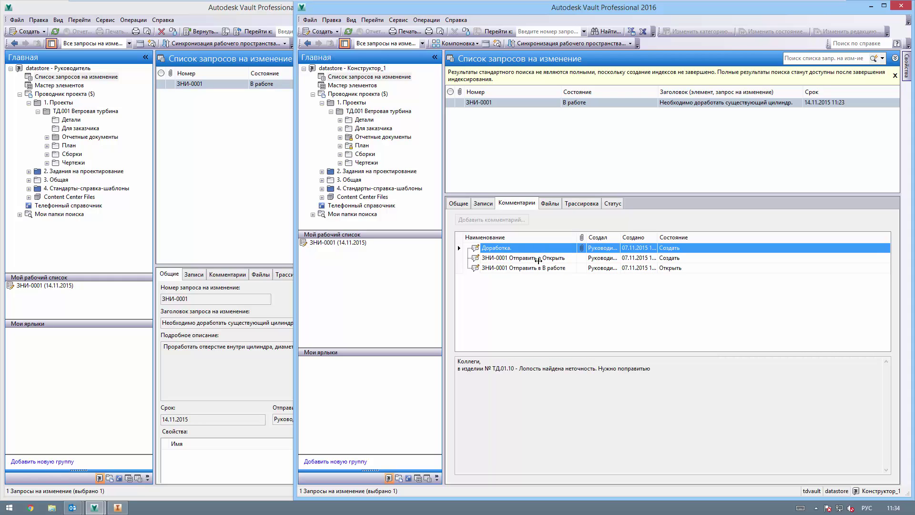
{"action": "left_click", "coordinate": [538, 260]}
{"action": "left_click", "coordinate": [539, 266]}
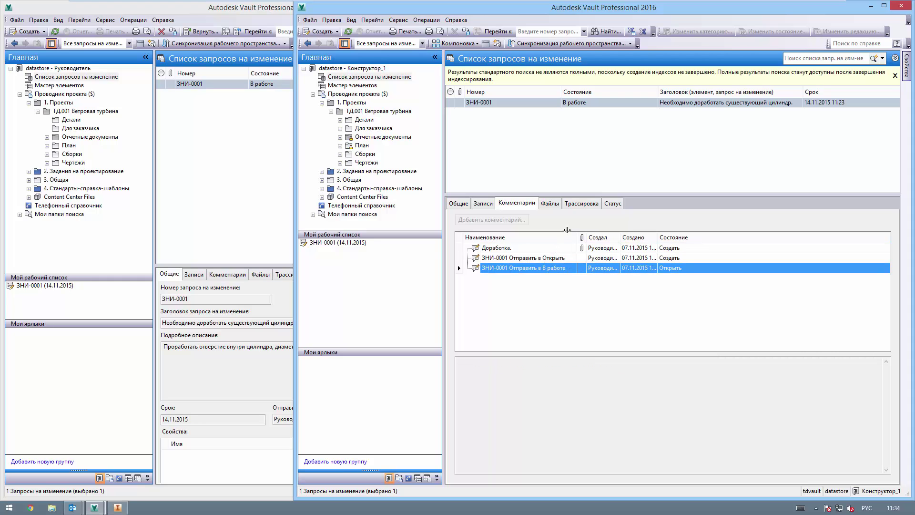
Review the attached ТД.01.10 file's preview in a wider file list, plus the routing participants and status diagram of ЗНИ-0001.
{"action": "left_click", "coordinate": [552, 202]}
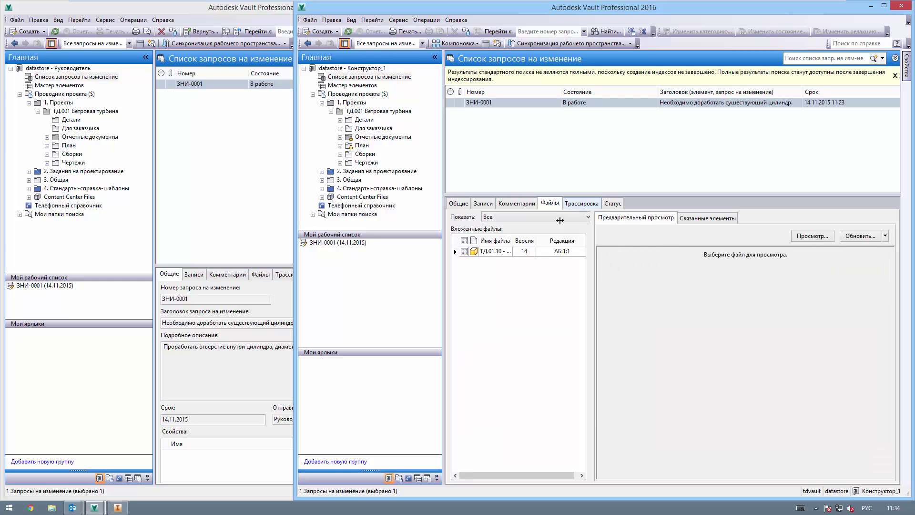
{"action": "left_click", "coordinate": [498, 254]}
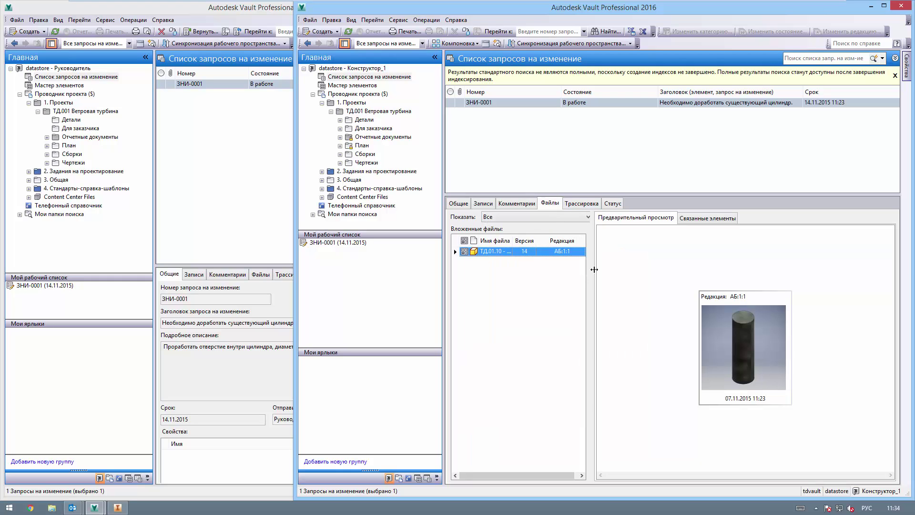
{"action": "left_click_drag", "start_coordinate": [595, 270], "coordinate": [636, 277]}
{"action": "left_click", "coordinate": [584, 202]}
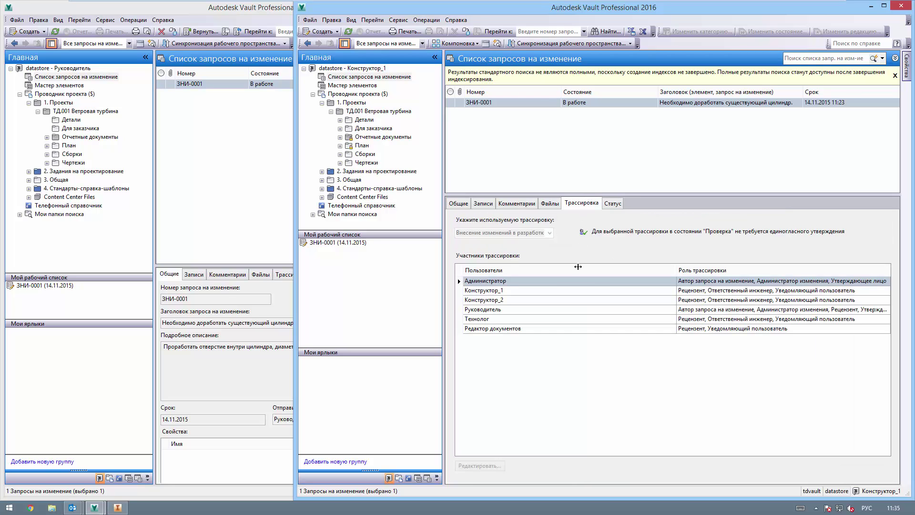
{"action": "left_click", "coordinate": [609, 203]}
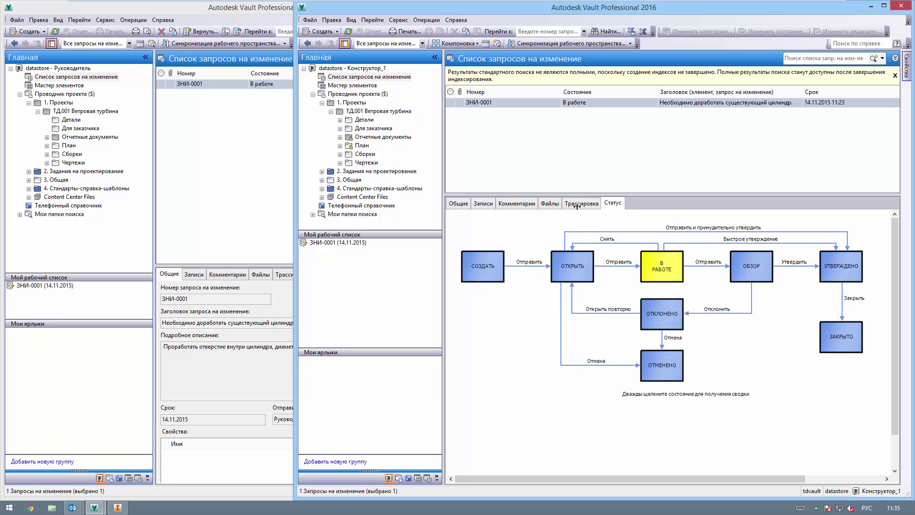
Open the attached ТД.01.10 - ЛОПОСТЬ part file of ЗНИ-0001 in Inventor for editing.
{"action": "left_click", "coordinate": [551, 203]}
{"action": "left_click", "coordinate": [497, 252]}
{"action": "right_click", "coordinate": [499, 251]}
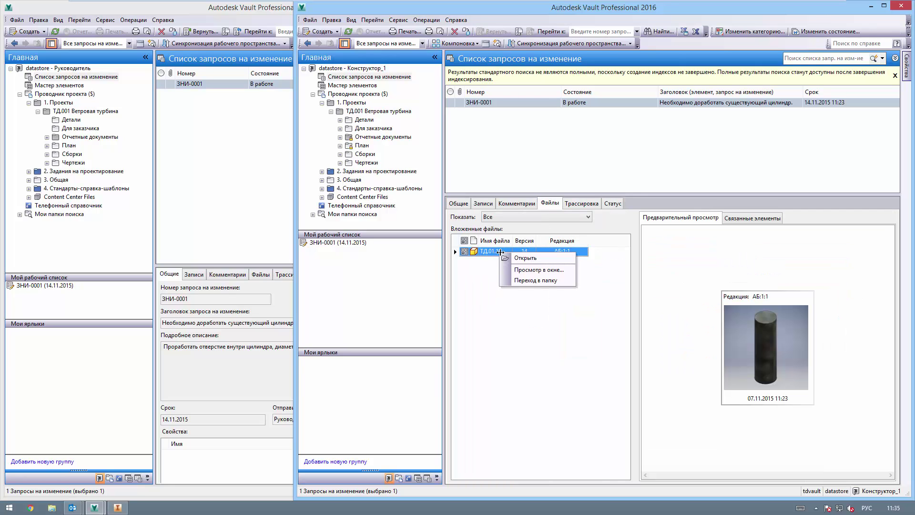
{"action": "left_click", "coordinate": [526, 258]}
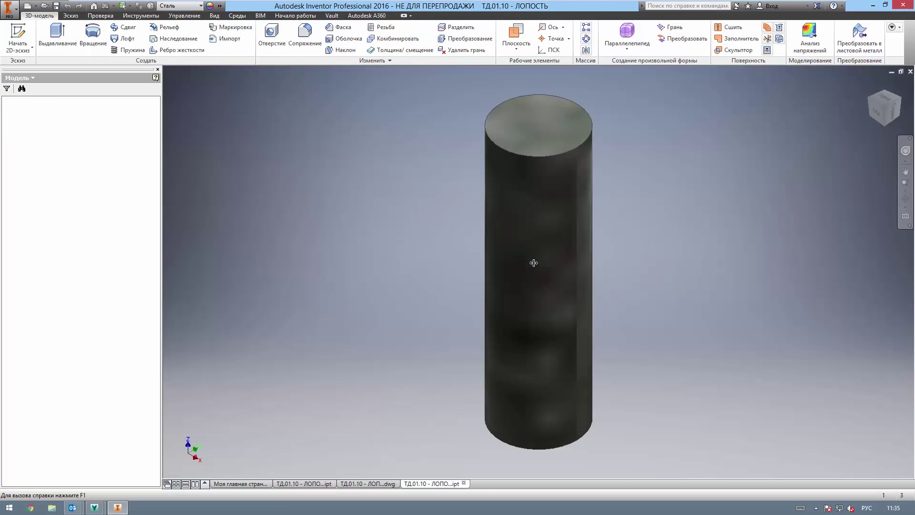
Change the Vault lifecycle state of the ТД.01.10 - ЛОПОСТЬ part to Разработка.
{"action": "left_click_drag", "start_coordinate": [521, 199], "coordinate": [467, 248]}
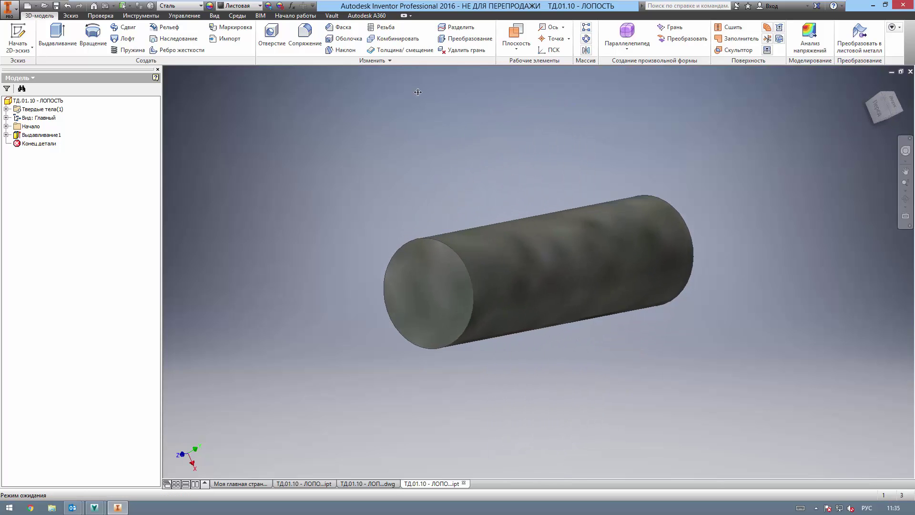
{"action": "left_click", "coordinate": [332, 15]}
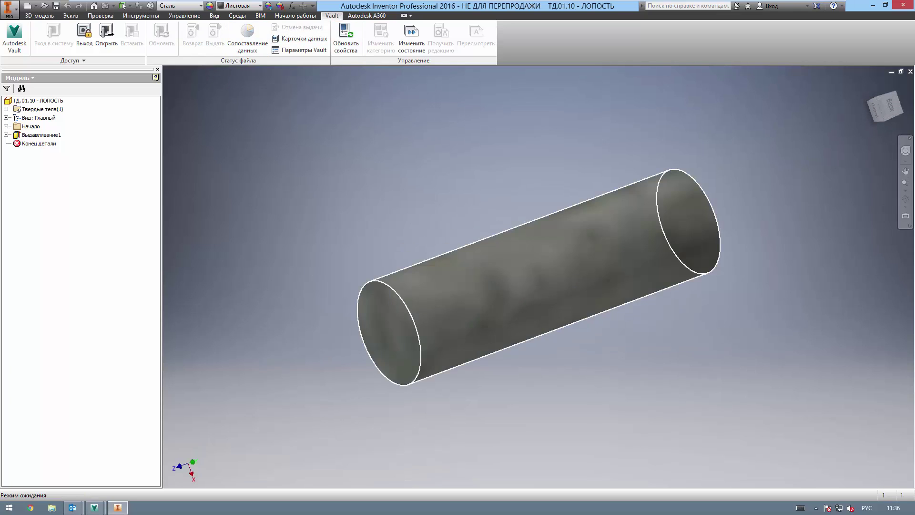
{"action": "left_click", "coordinate": [411, 38]}
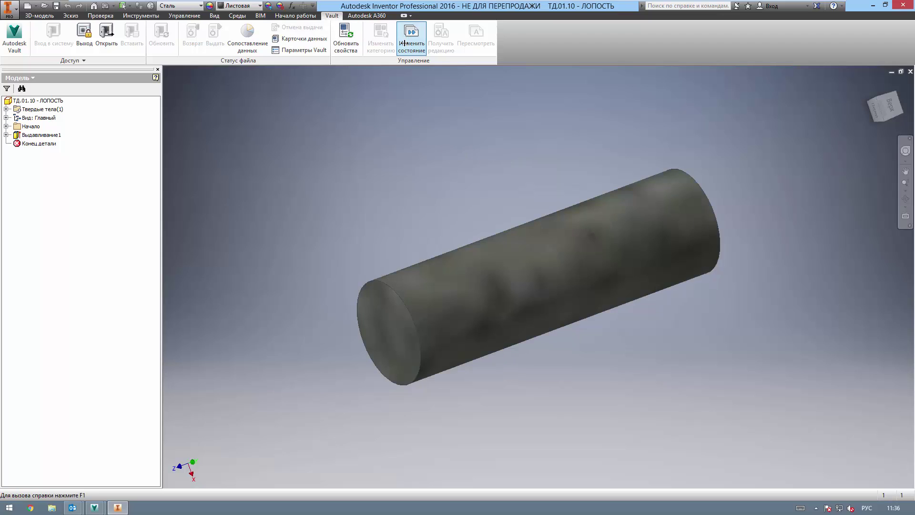
{"action": "left_click", "coordinate": [187, 116]}
{"action": "left_click", "coordinate": [202, 208]}
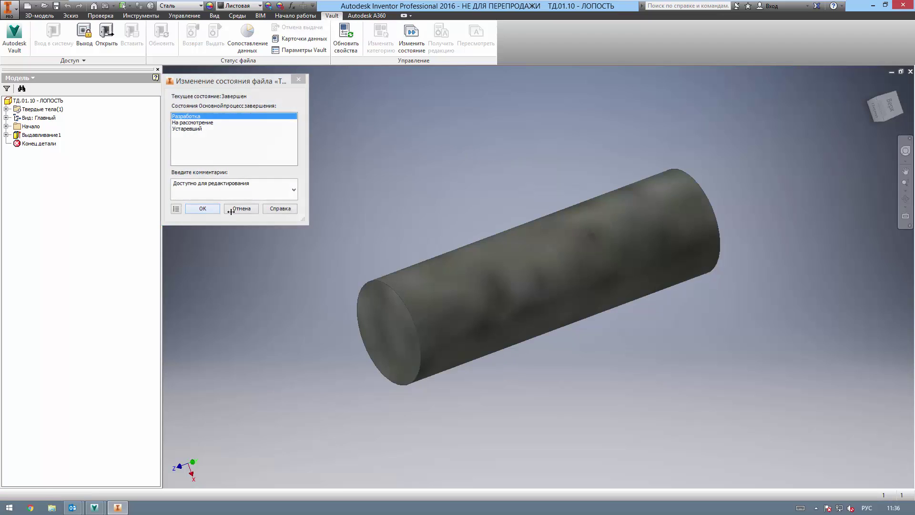
Check out the ТД.01.10 - ЛОПОСТЬ part from Vault.
{"action": "mouse_move", "coordinate": [421, 201]}
{"action": "middle_mouse_down", "text": "shift"}
{"action": "mouse_move", "coordinate": [409, 196]}
{"action": "mouse_move", "coordinate": [420, 198]}
{"action": "middle_mouse_up", "text": "shift"}
{"action": "left_click", "coordinate": [215, 33]}
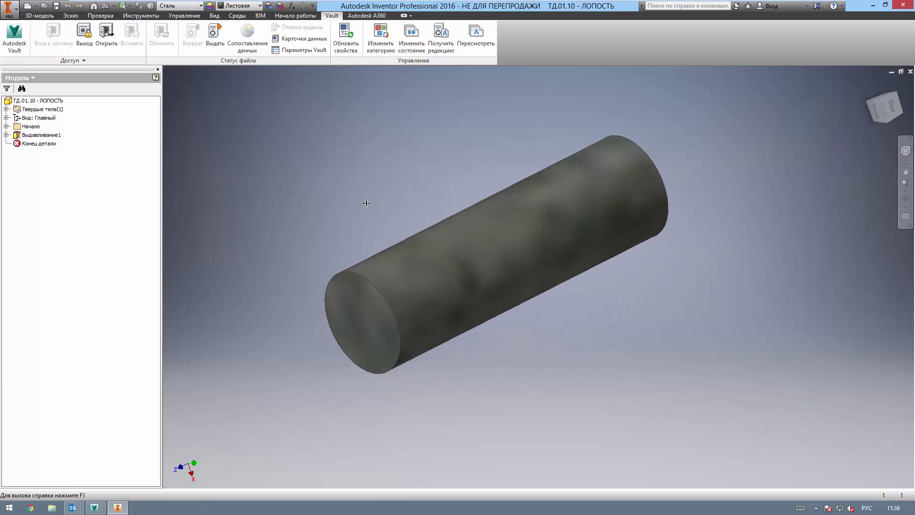
{"action": "left_click", "coordinate": [408, 236]}
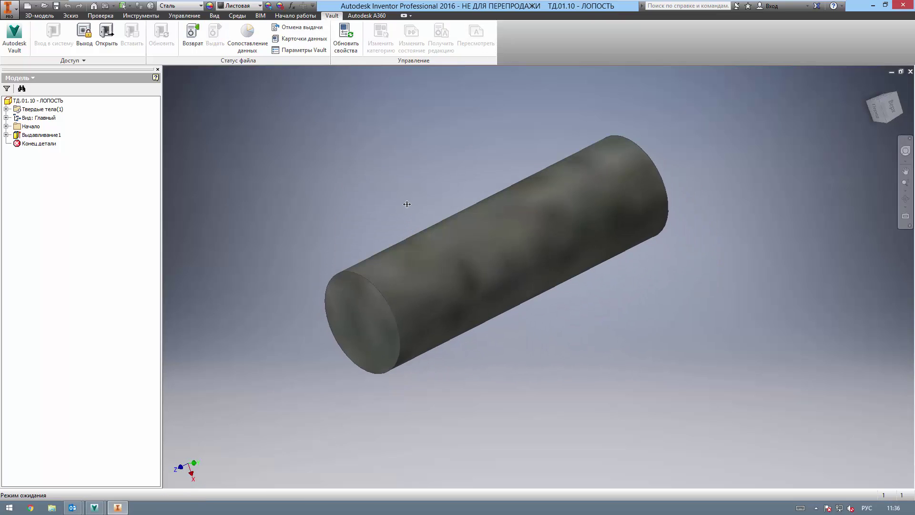
Sketch a 2 mm diameter circle at the centre of the cylinder's near end face and finish the sketch.
{"action": "left_click", "coordinate": [71, 15]}
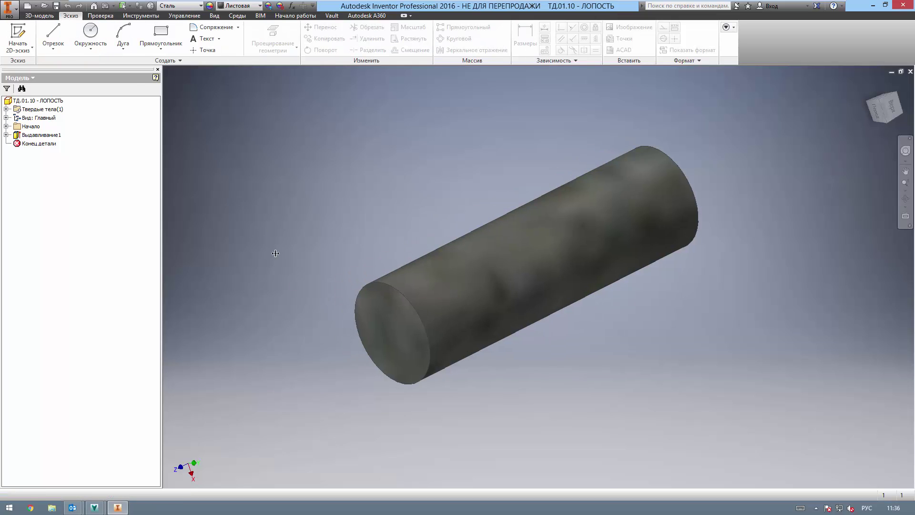
{"action": "left_click", "coordinate": [18, 36]}
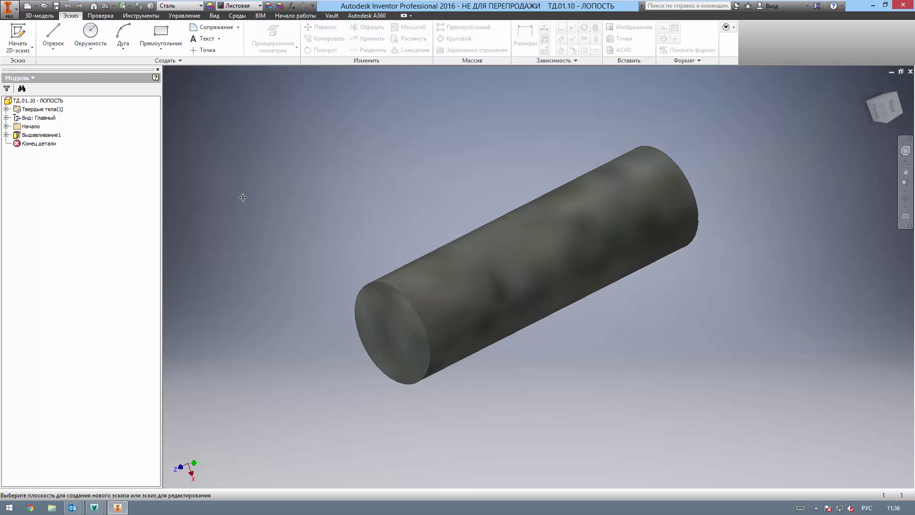
{"action": "left_click", "coordinate": [389, 309]}
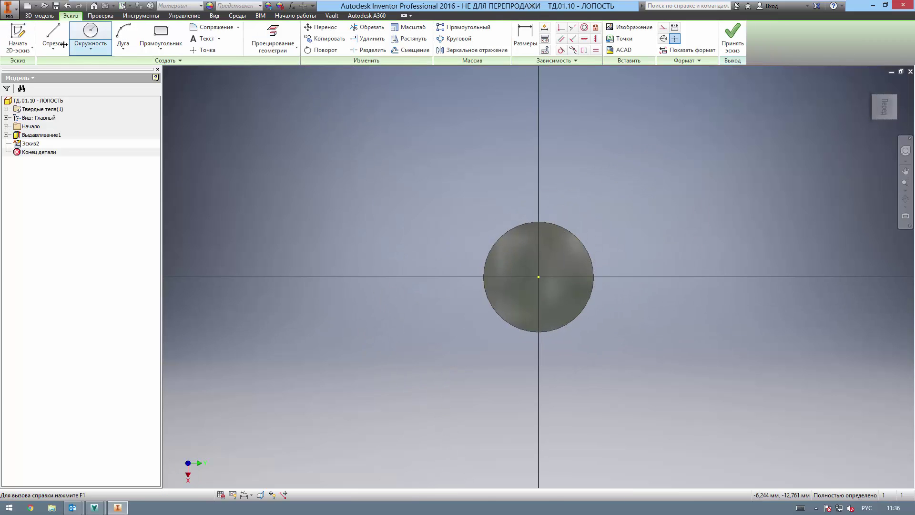
{"action": "left_click", "coordinate": [90, 36]}
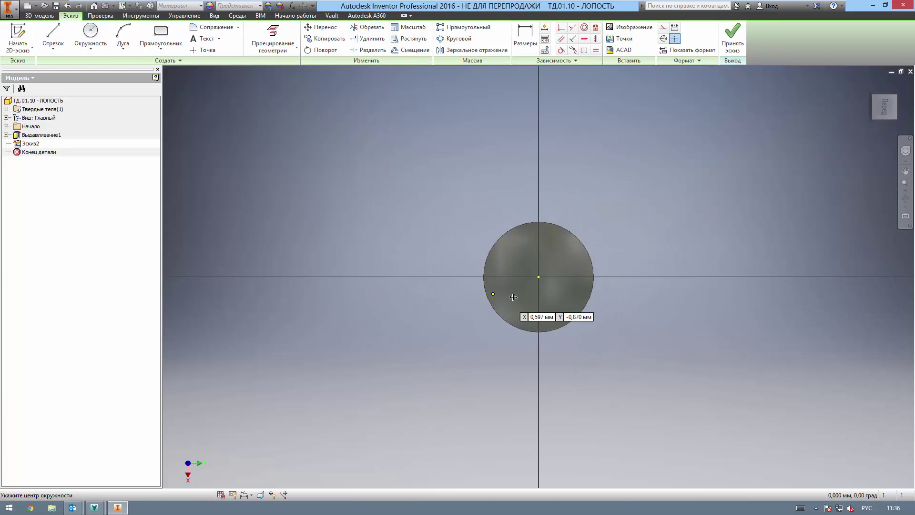
{"action": "left_click", "coordinate": [543, 283]}
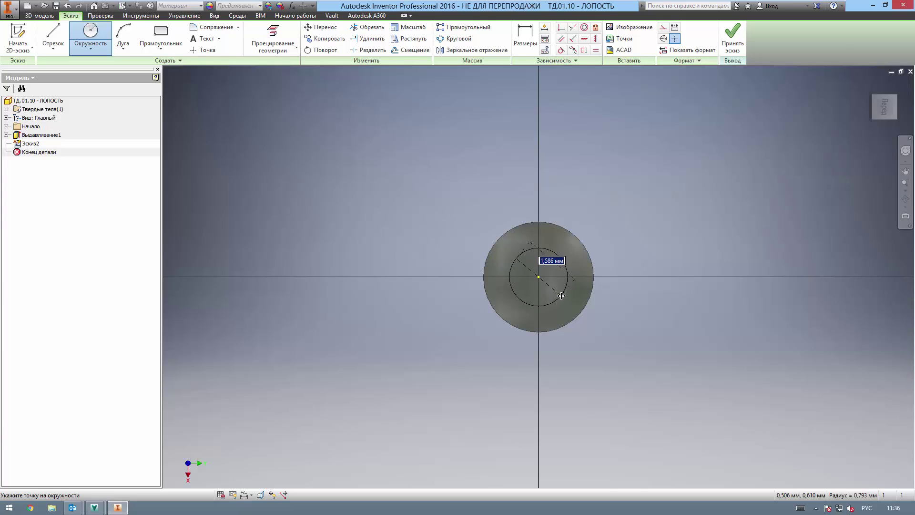
{"action": "type", "text": "2"}
{"action": "key", "text": "Return"}
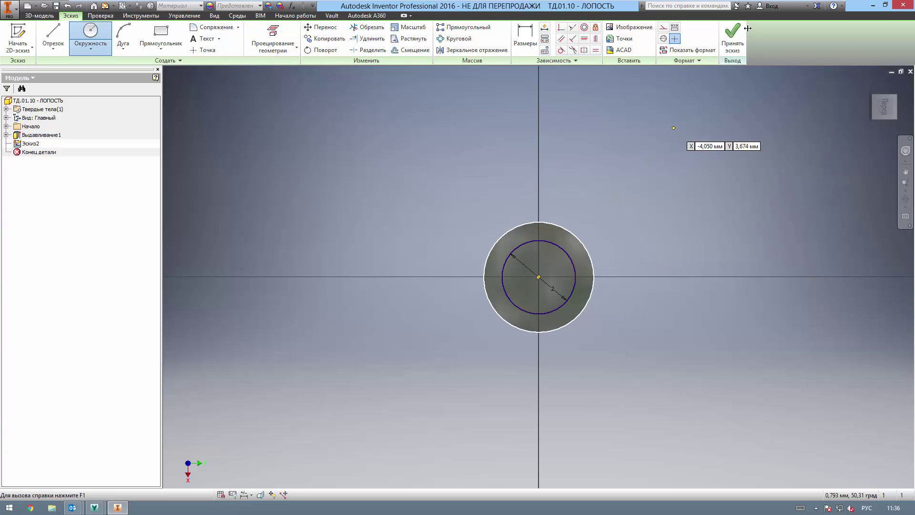
{"action": "left_click", "coordinate": [726, 50]}
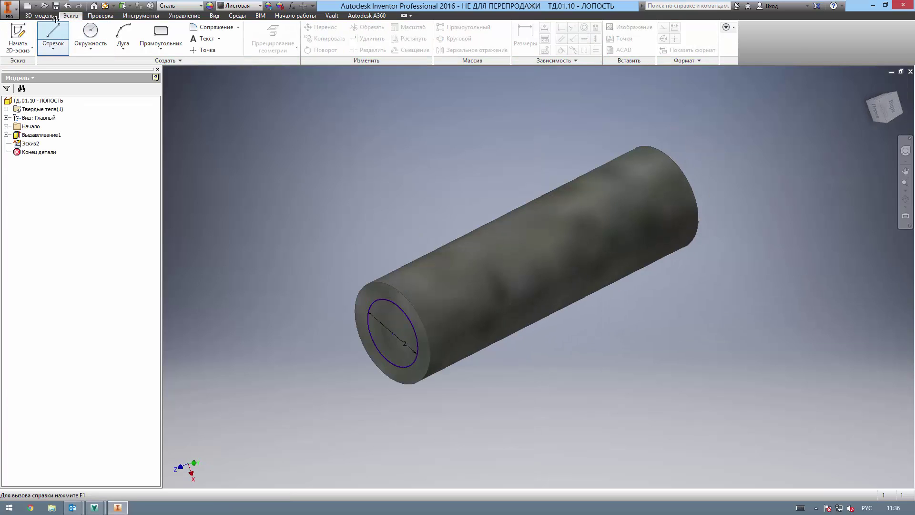
Cut the 2 mm circle 10 mm into the cylinder with an Extrude limited by Расстояние.
{"action": "left_click", "coordinate": [58, 36]}
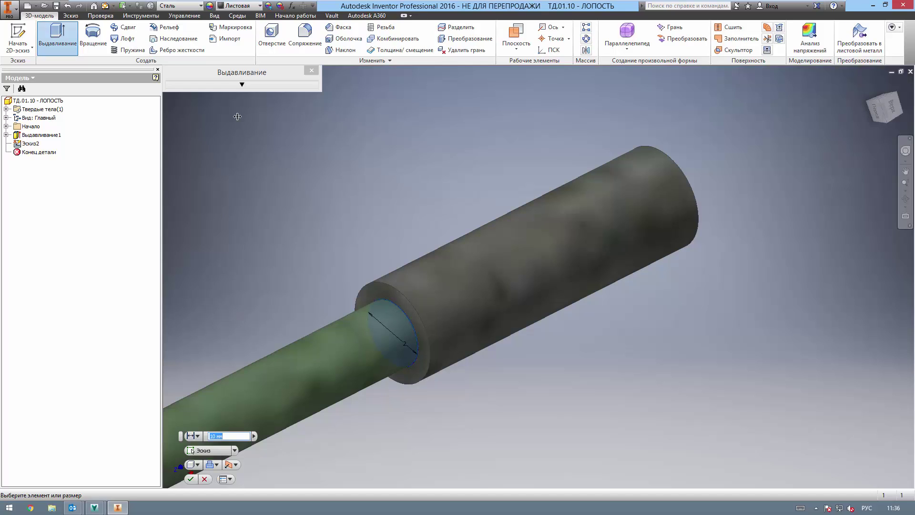
{"action": "left_click", "coordinate": [241, 84]}
{"action": "left_click", "coordinate": [231, 124]}
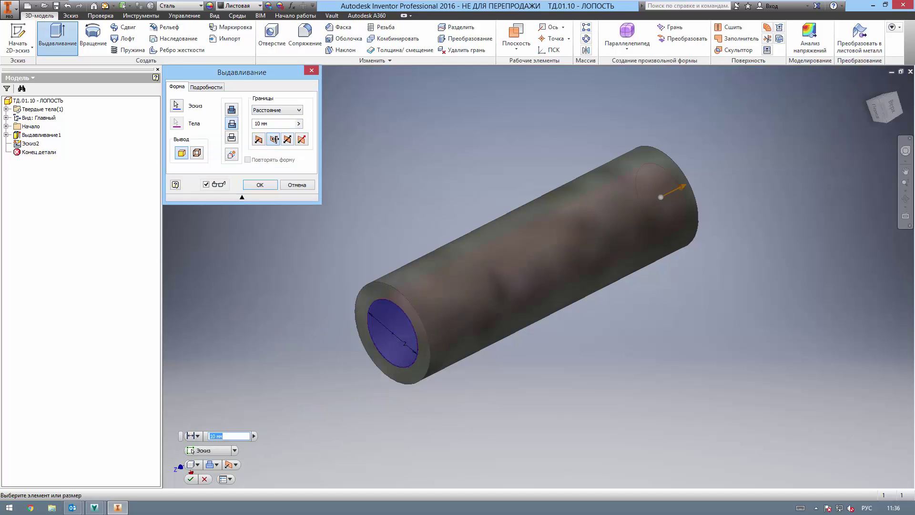
{"action": "left_click", "coordinate": [277, 110]}
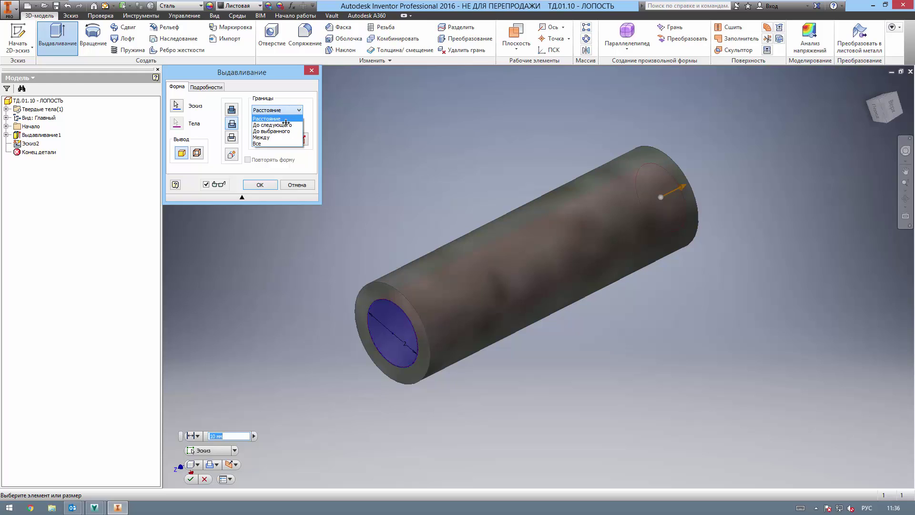
{"action": "left_click", "coordinate": [281, 121]}
{"action": "left_click", "coordinate": [267, 186]}
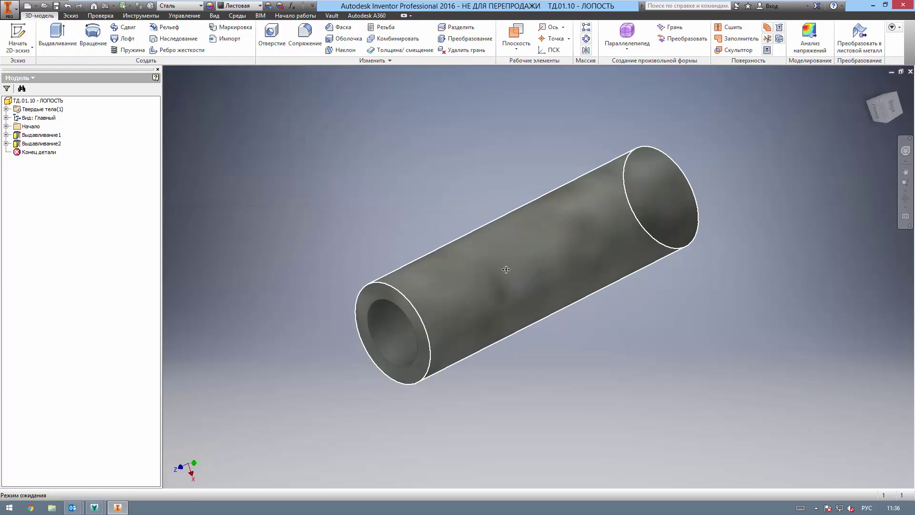
Save and check in the ТД.01.10 - ЛОПОСТЬ part with the comment "Добавлено отверстие (по ЗНИ.0001)", and change its lifecycle state to Завершен.
{"action": "mouse_move", "coordinate": [547, 288]}
{"action": "middle_mouse_down", "text": "shift"}
{"action": "mouse_move", "coordinate": [551, 268]}
{"action": "mouse_move", "coordinate": [555, 275]}
{"action": "middle_mouse_up", "text": "shift"}
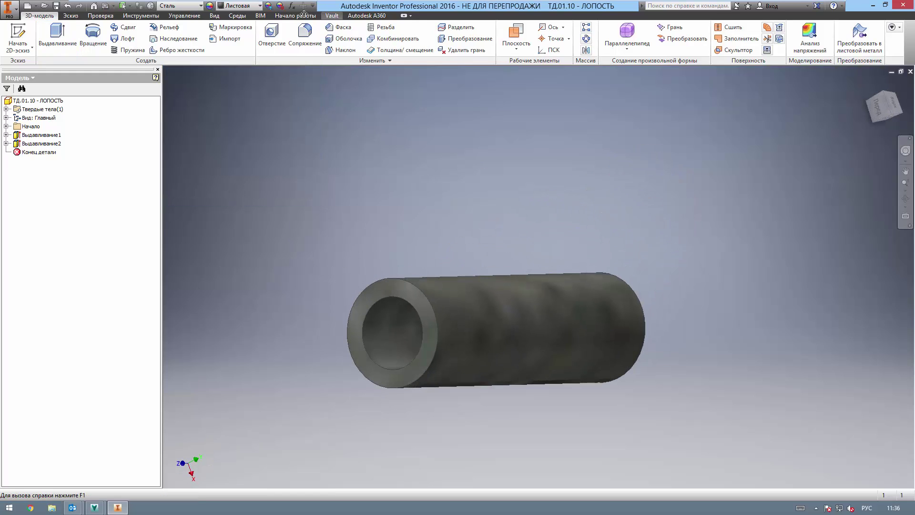
{"action": "left_click", "coordinate": [332, 15]}
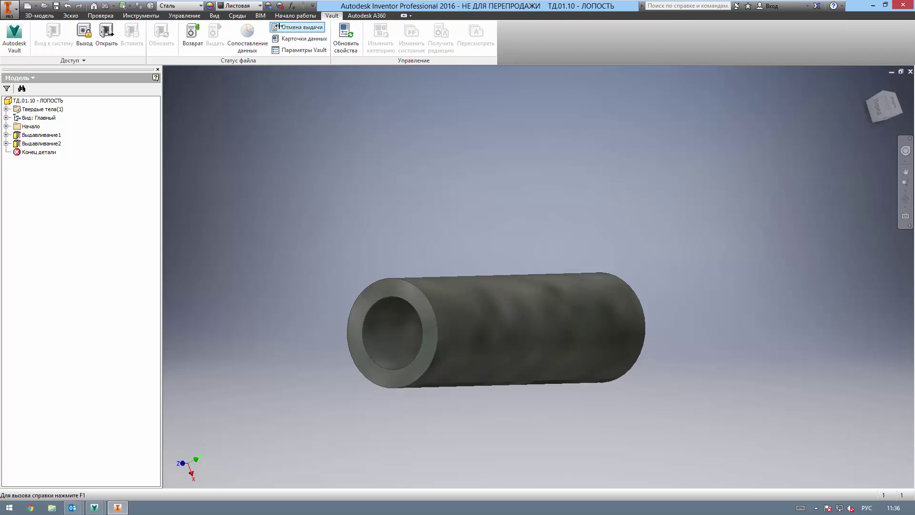
{"action": "left_click", "coordinate": [193, 36]}
{"action": "left_click", "coordinate": [487, 221]}
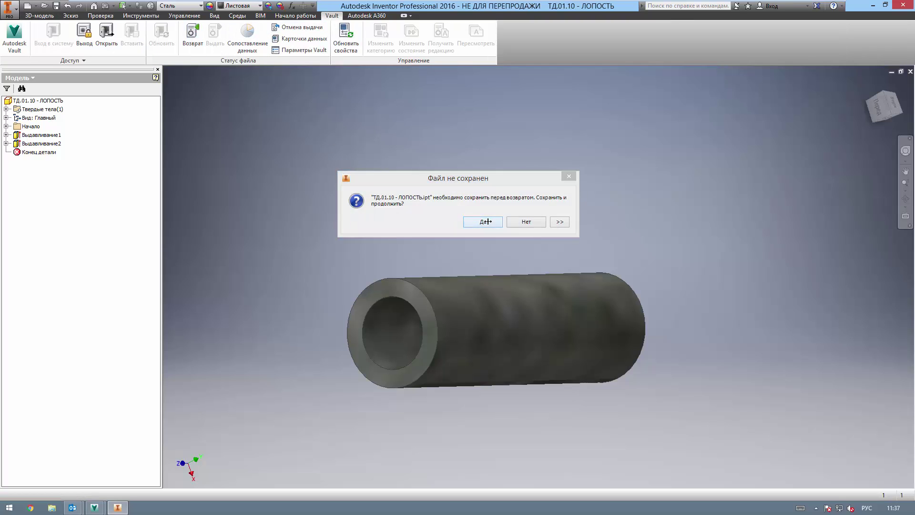
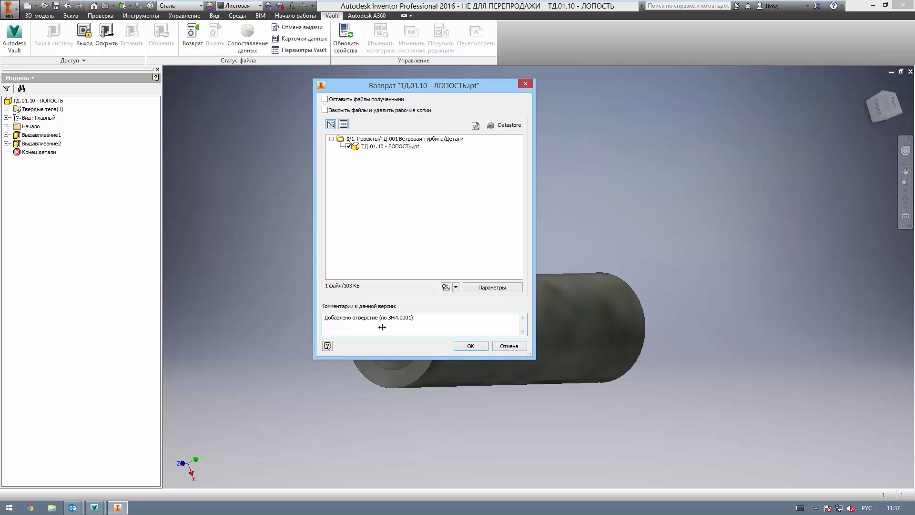
{"action": "left_click", "coordinate": [470, 346]}
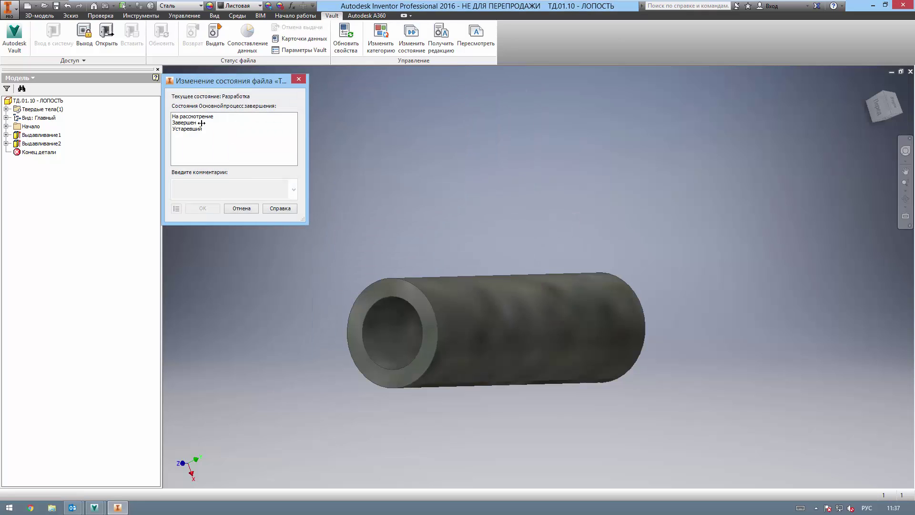
{"action": "left_click", "coordinate": [200, 123]}
{"action": "left_click", "coordinate": [203, 209]}
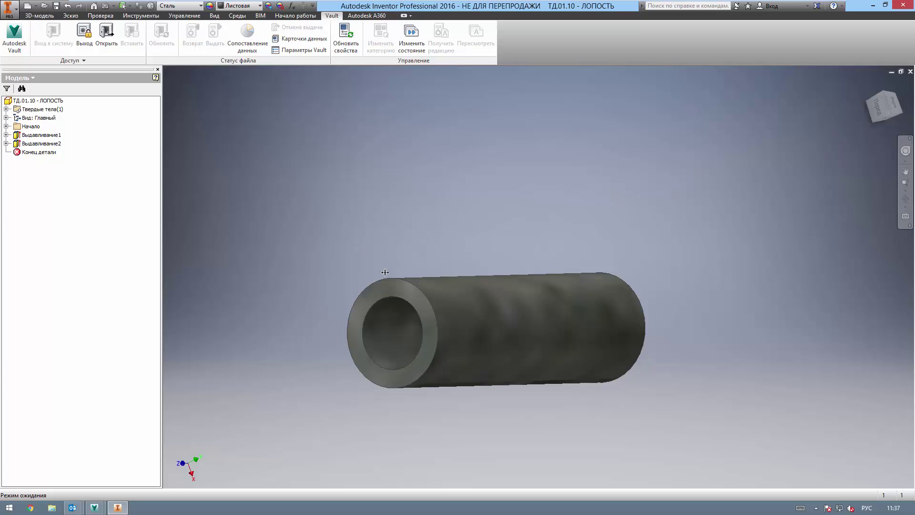
Switch to Конструктор_1's Vault window, refresh the Детали folder and examine the version history and comments of ТД.01.10 - ЛОПОСТЬ.ipt.
{"action": "mouse_move", "coordinate": [107, 500]}
{"action": "left_click", "coordinate": [120, 476]}
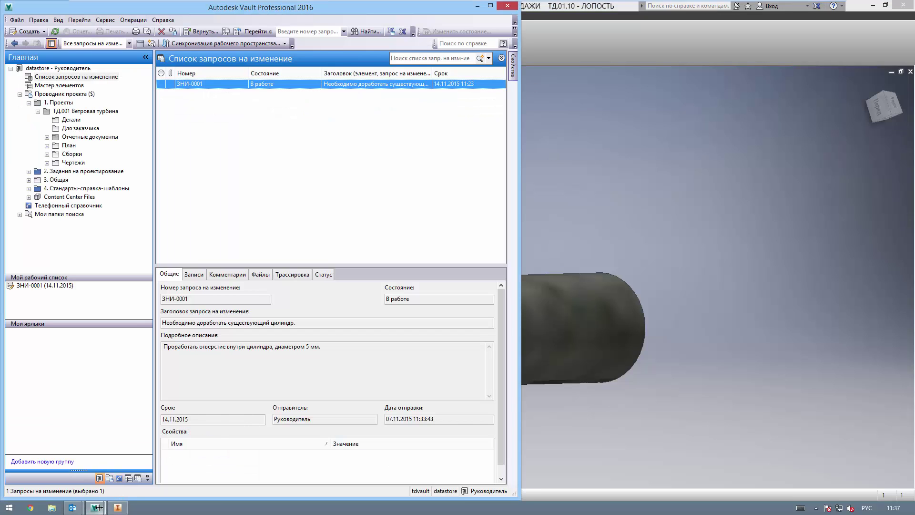
{"action": "mouse_move", "coordinate": [97, 506]}
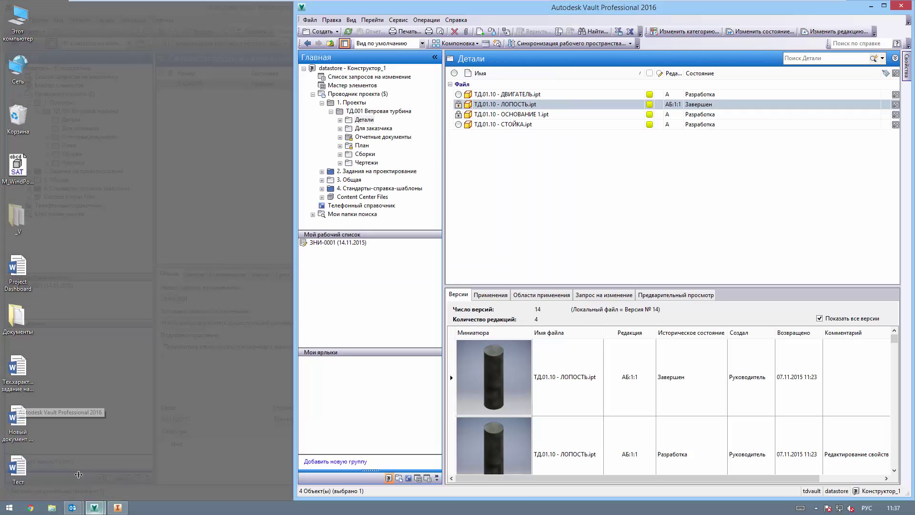
{"action": "left_click", "coordinate": [78, 474]}
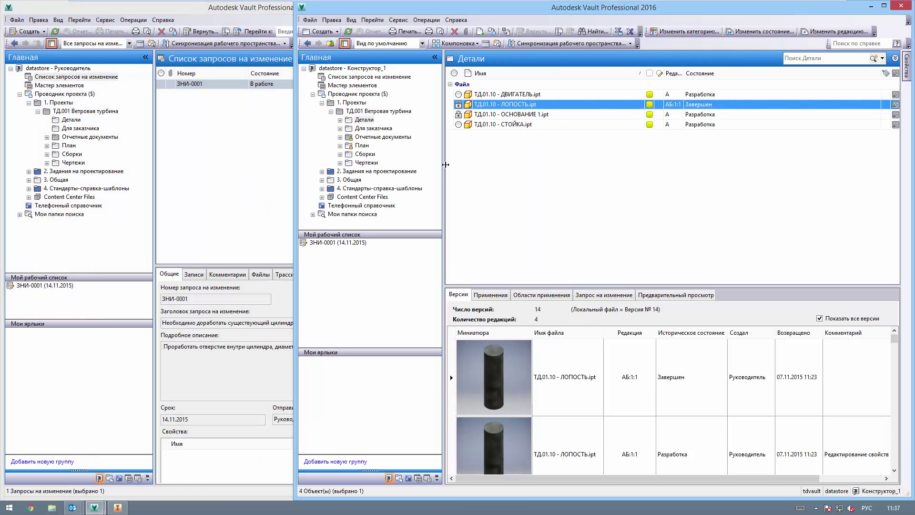
{"action": "left_click", "coordinate": [348, 31]}
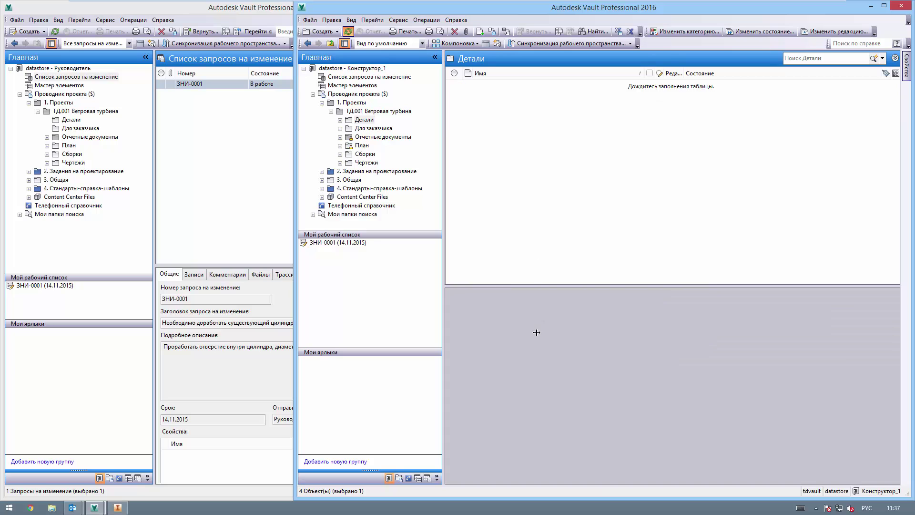
{"action": "left_click", "coordinate": [617, 372]}
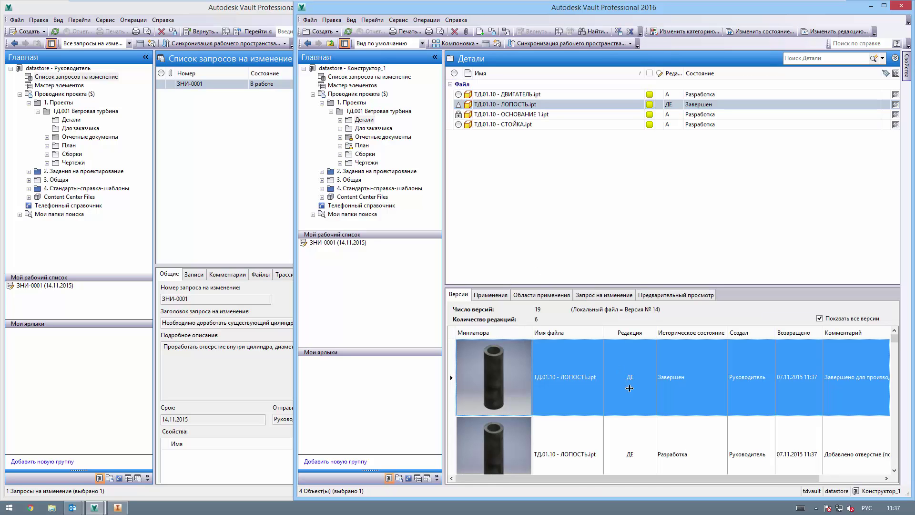
{"action": "mouse_move", "coordinate": [670, 478]}
{"action": "left_mouse_down"}
{"action": "mouse_move", "coordinate": [741, 477]}
{"action": "mouse_move", "coordinate": [676, 477]}
{"action": "left_mouse_up"}
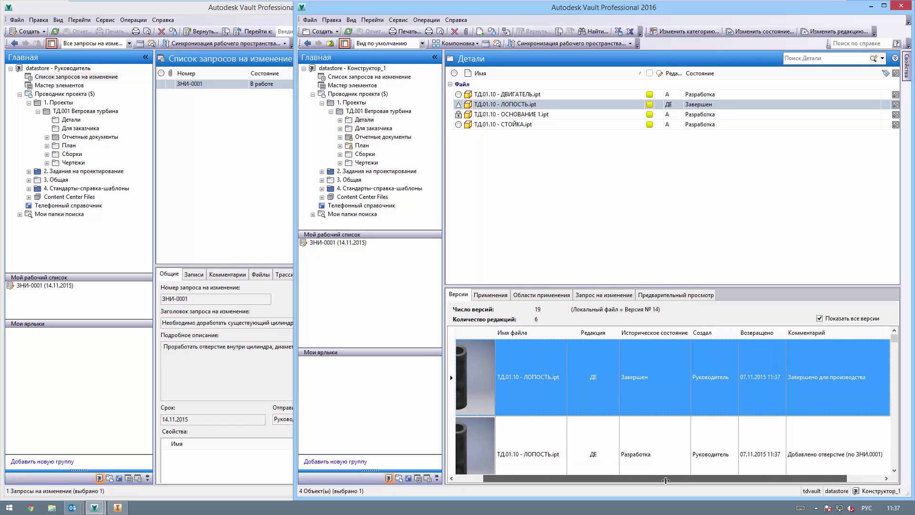
{"action": "left_click", "coordinate": [360, 120]}
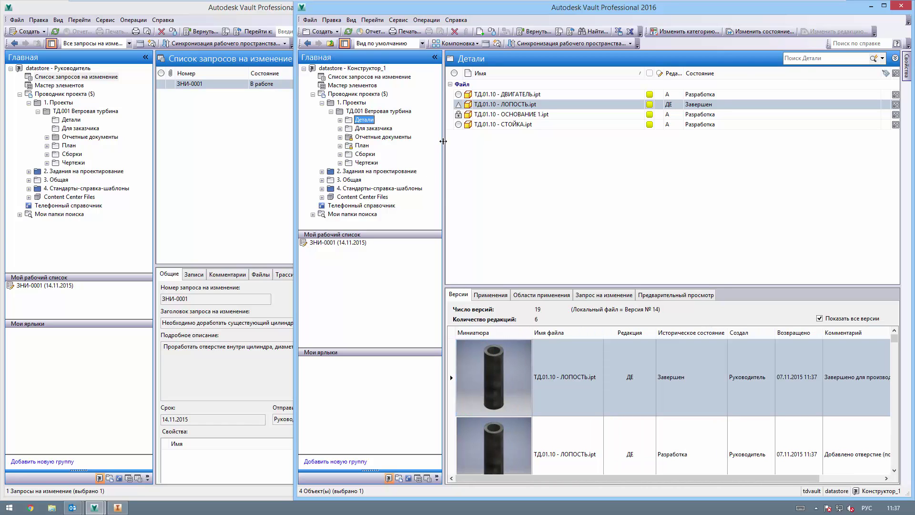
{"action": "left_click_drag", "start_coordinate": [443, 141], "coordinate": [451, 141]}
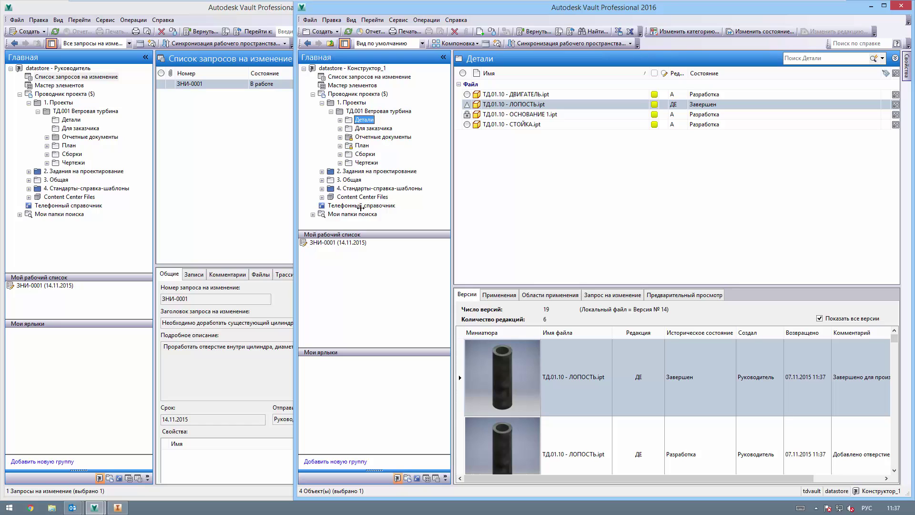
{"action": "left_click", "coordinate": [260, 170]}
{"action": "left_click", "coordinate": [603, 168]}
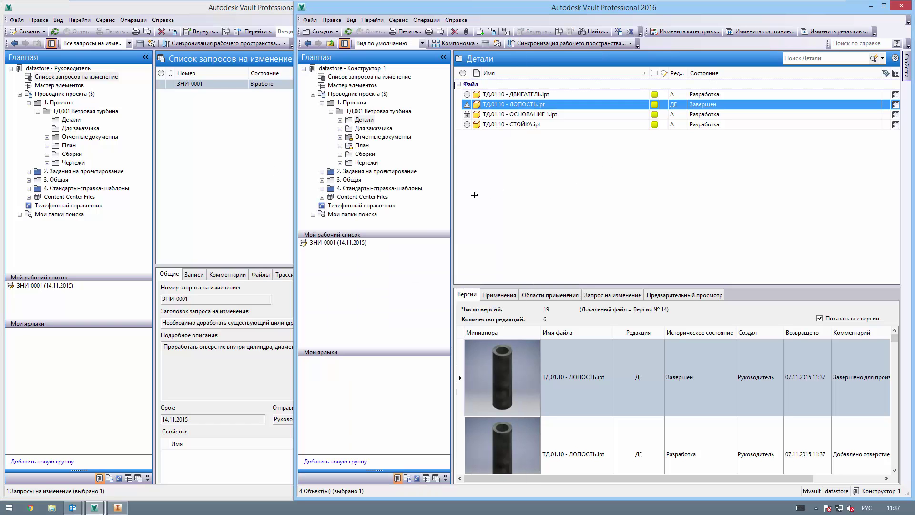
Open change order ЗНИ-0001 from the work list and locally update the preview of its attached ТД.01.10 part file.
{"action": "left_click", "coordinate": [365, 241]}
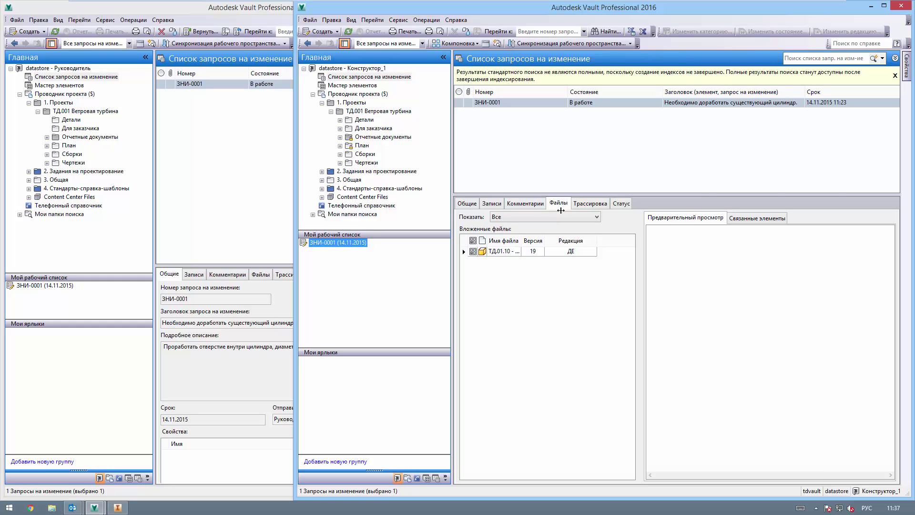
{"action": "left_click", "coordinate": [507, 251]}
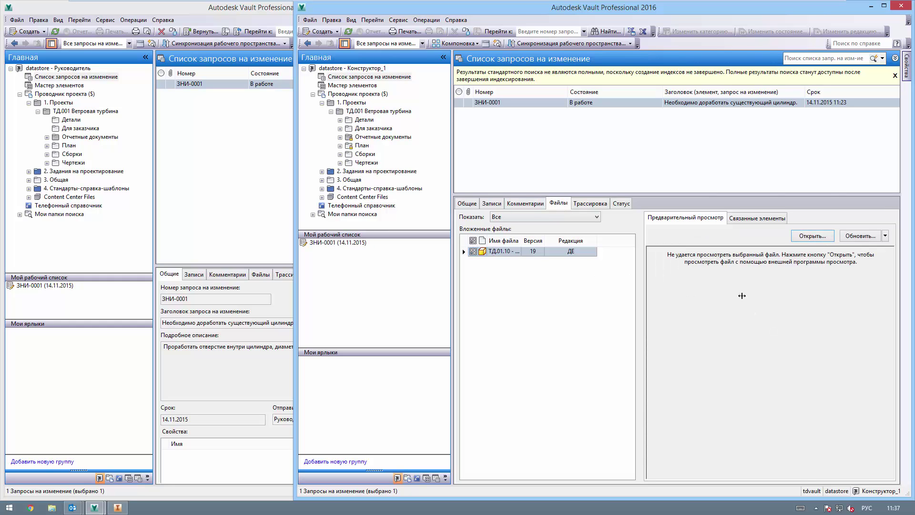
{"action": "left_click", "coordinate": [876, 236]}
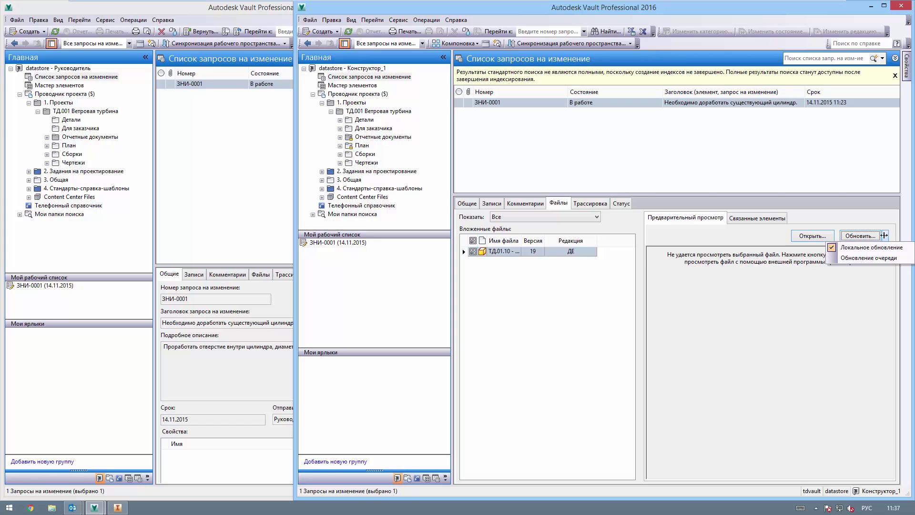
{"action": "left_click", "coordinate": [869, 236]}
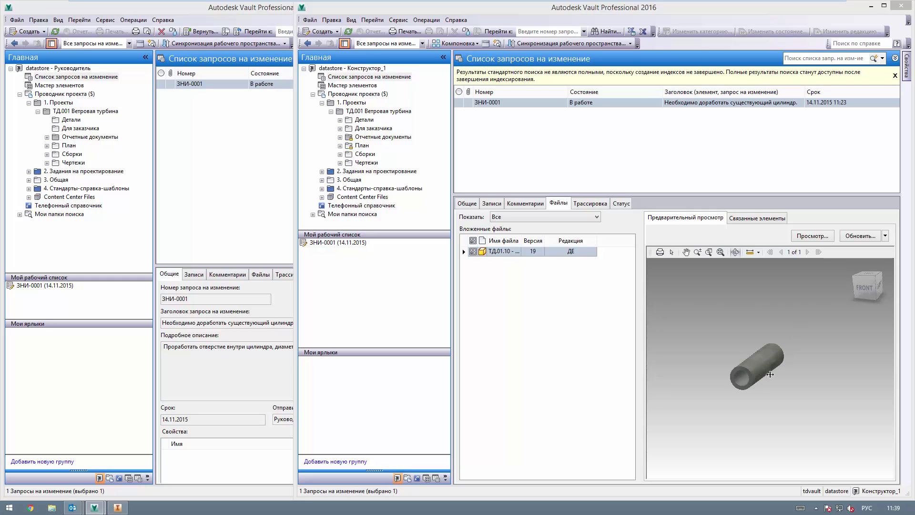
{"action": "scroll", "coordinate": [769, 374], "scroll_direction": "up", "scroll_amount": 3}
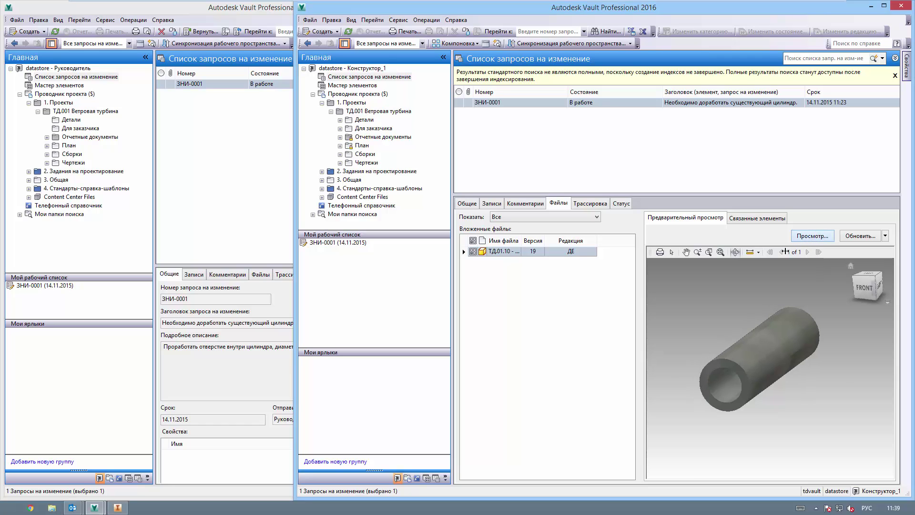
Open the attached part in a separate viewer window, try the measure tool on its hole edge, and return to the attachment's preview.
{"action": "left_click", "coordinate": [807, 236]}
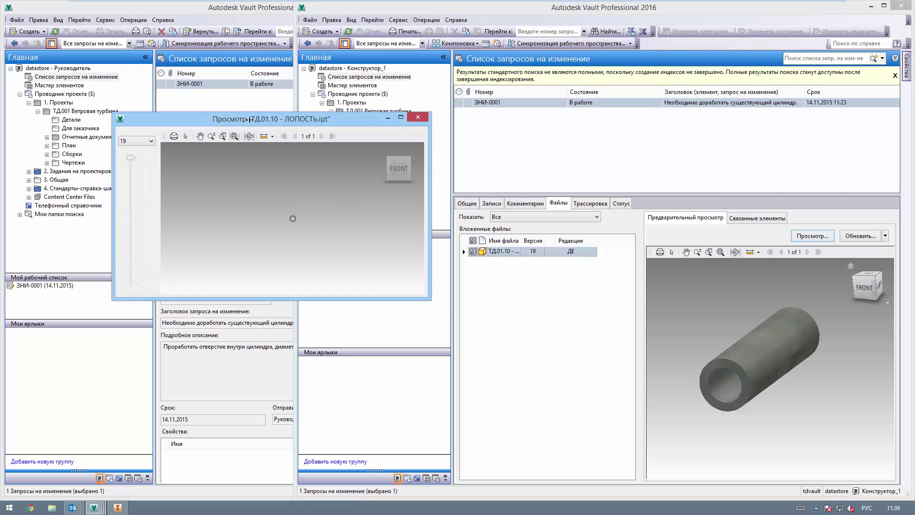
{"action": "left_click_drag", "start_coordinate": [250, 120], "coordinate": [530, 167]}
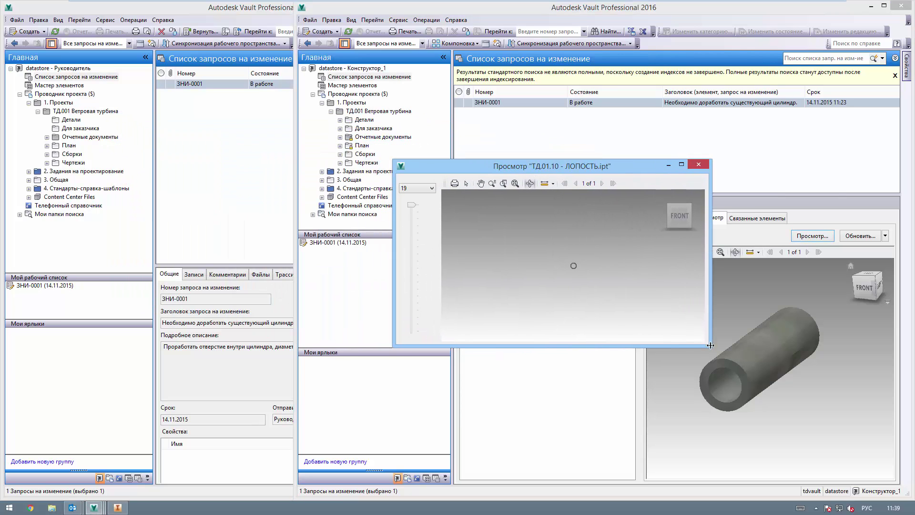
{"action": "left_click_drag", "start_coordinate": [710, 345], "coordinate": [714, 354]}
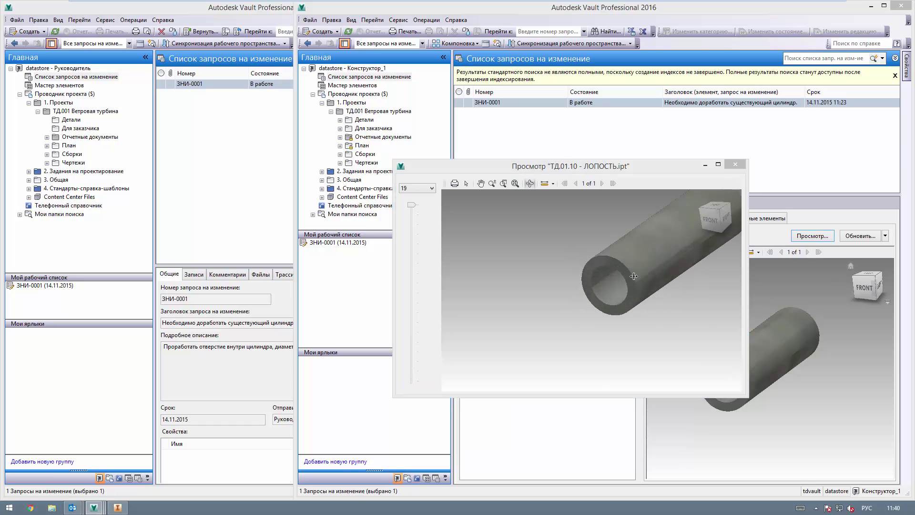
{"action": "left_click", "coordinate": [543, 183]}
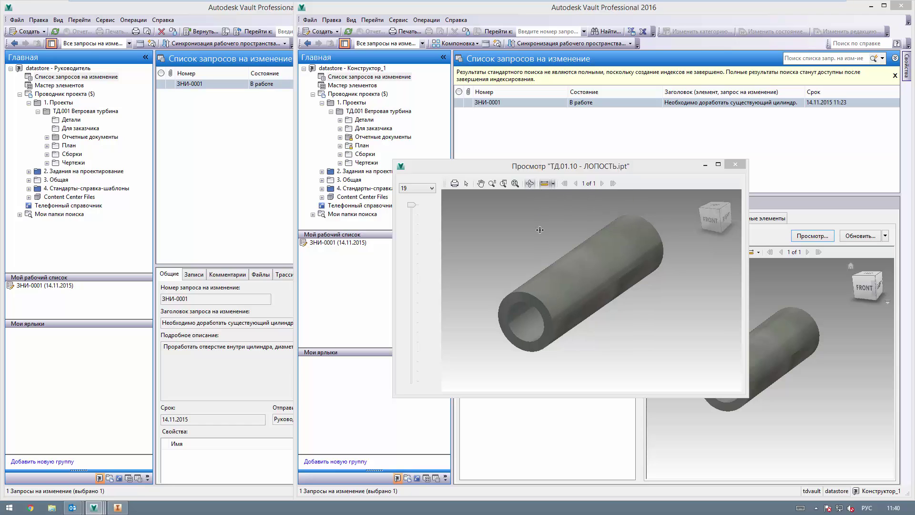
{"action": "left_click", "coordinate": [543, 326]}
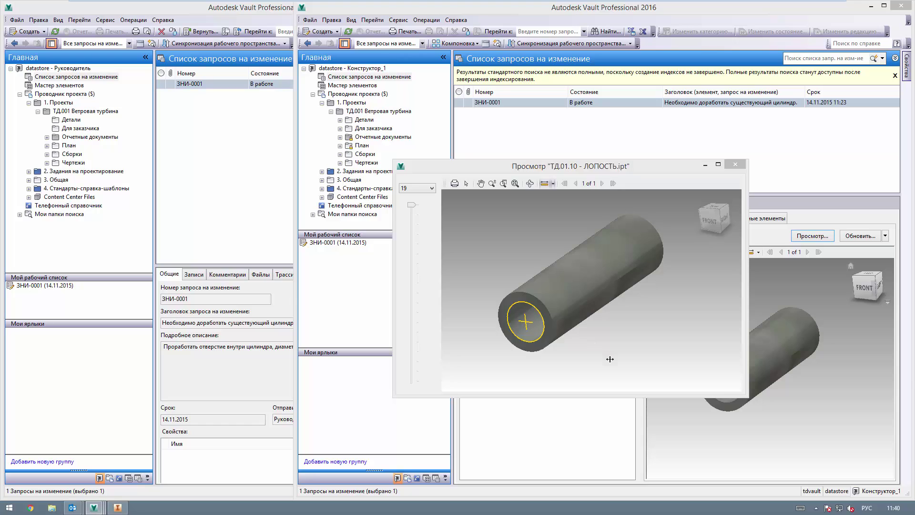
{"action": "left_click", "coordinate": [762, 218]}
{"action": "left_click", "coordinate": [701, 220]}
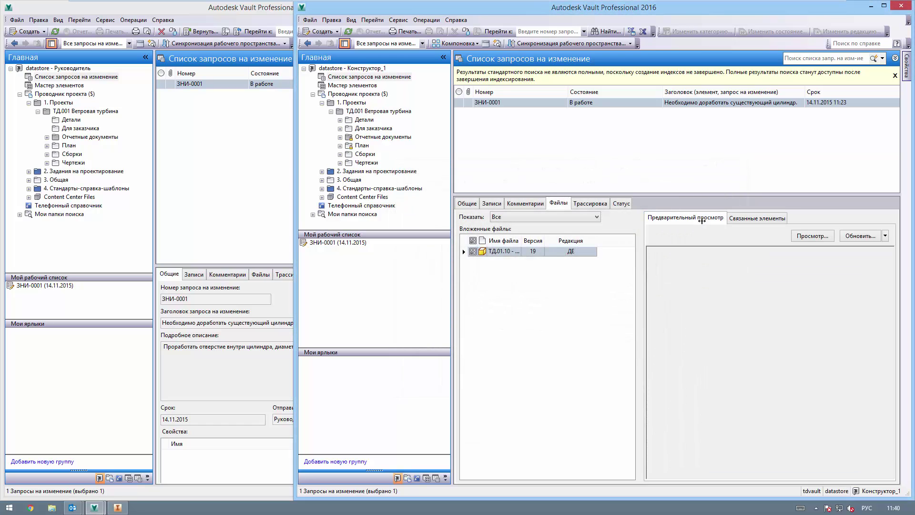
{"action": "left_click", "coordinate": [885, 235]}
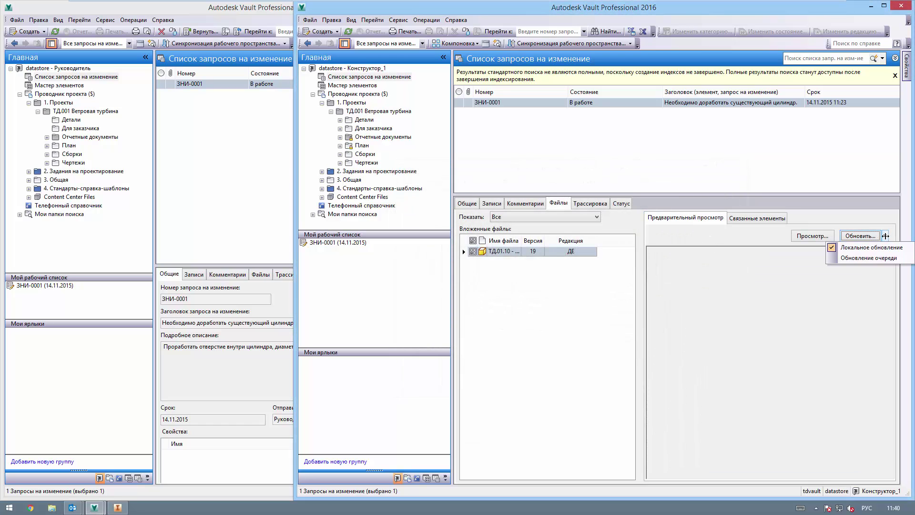
Check the status diagram of ЗНИ-0001 and submit the change order to Обзор with the comment "Изменения внесены, проверьте.".
{"action": "left_click", "coordinate": [590, 203]}
{"action": "left_click", "coordinate": [619, 203]}
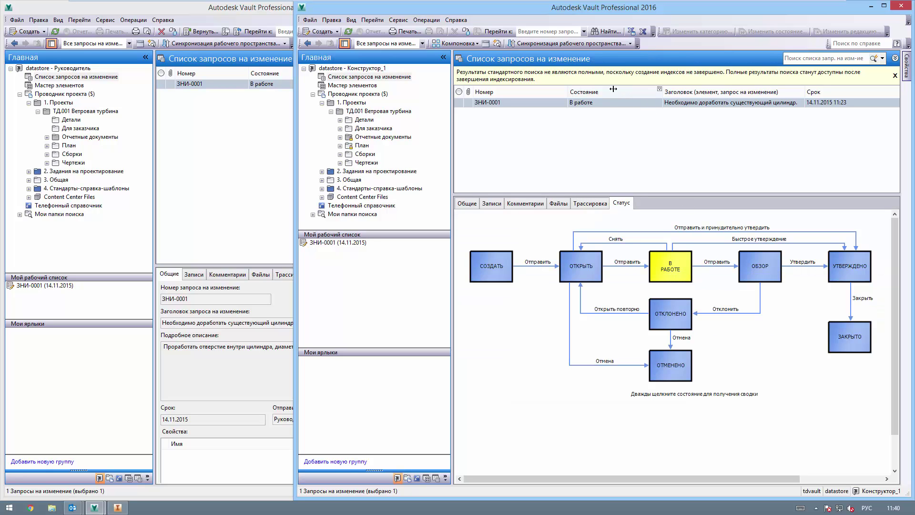
{"action": "right_click", "coordinate": [555, 104]}
{"action": "mouse_move", "coordinate": [605, 124]}
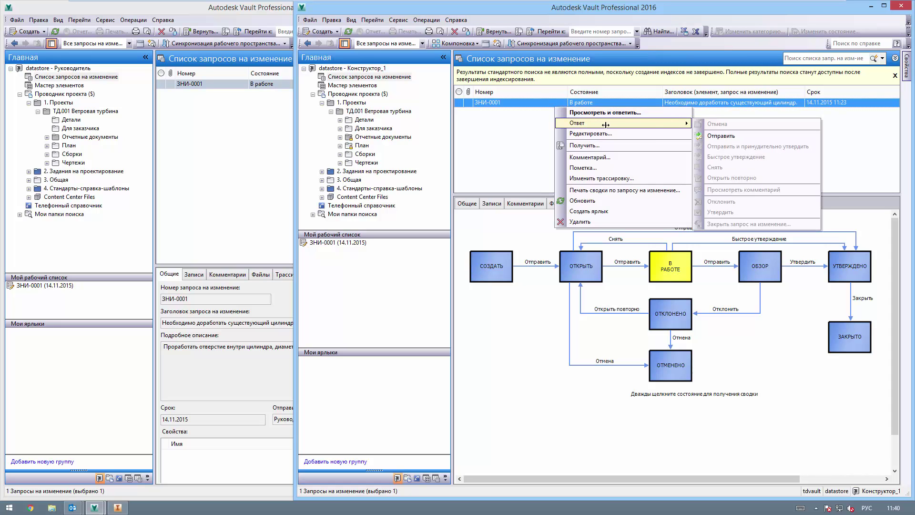
{"action": "left_click", "coordinate": [722, 136]}
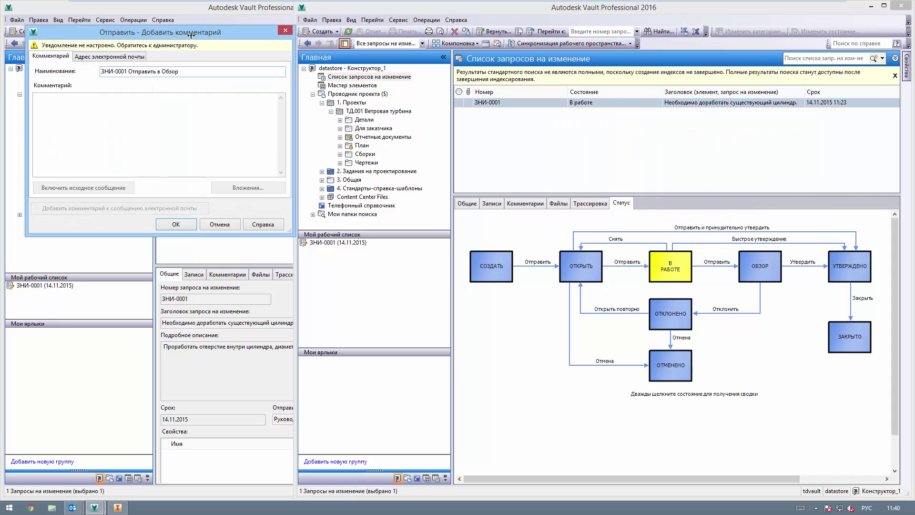
{"action": "left_click_drag", "start_coordinate": [191, 35], "coordinate": [588, 133]}
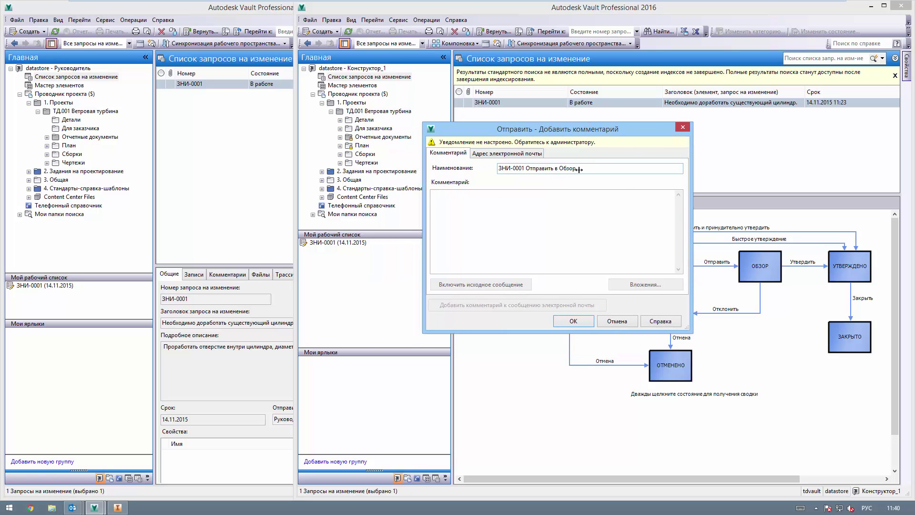
{"action": "left_click_drag", "start_coordinate": [579, 169], "coordinate": [491, 170]}
{"action": "left_click", "coordinate": [489, 227]}
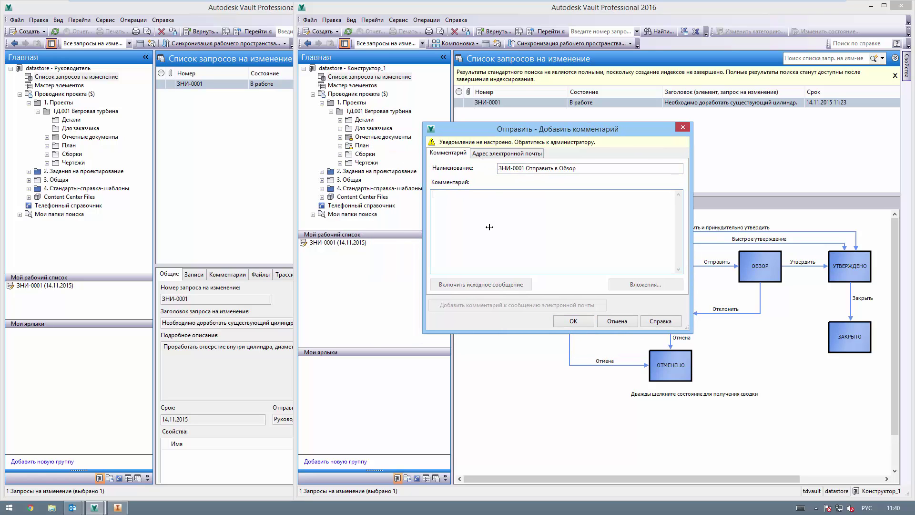
{"action": "type", "text": "Изменения внесены, проверьте."}
{"action": "left_click", "coordinate": [571, 323]}
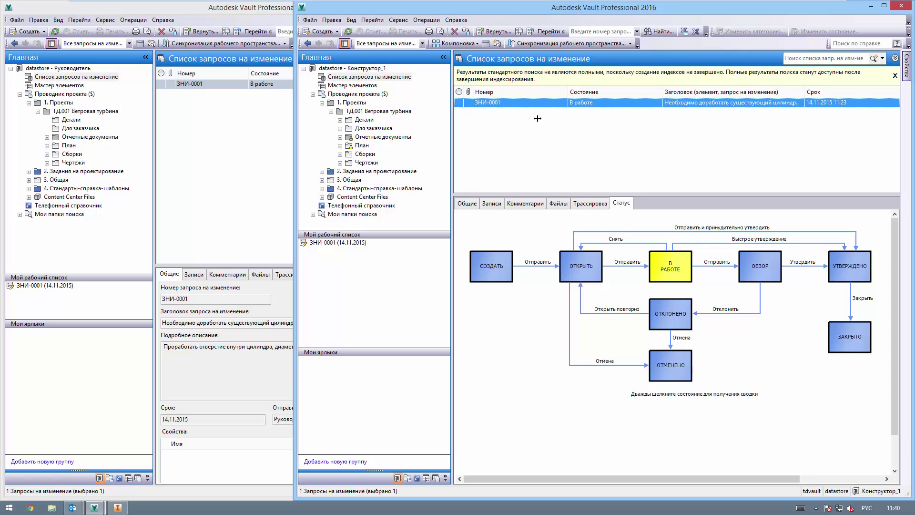
Refresh the change order list and view the summary of the Обзор state for ЗНИ-0001.
{"action": "left_click", "coordinate": [348, 31]}
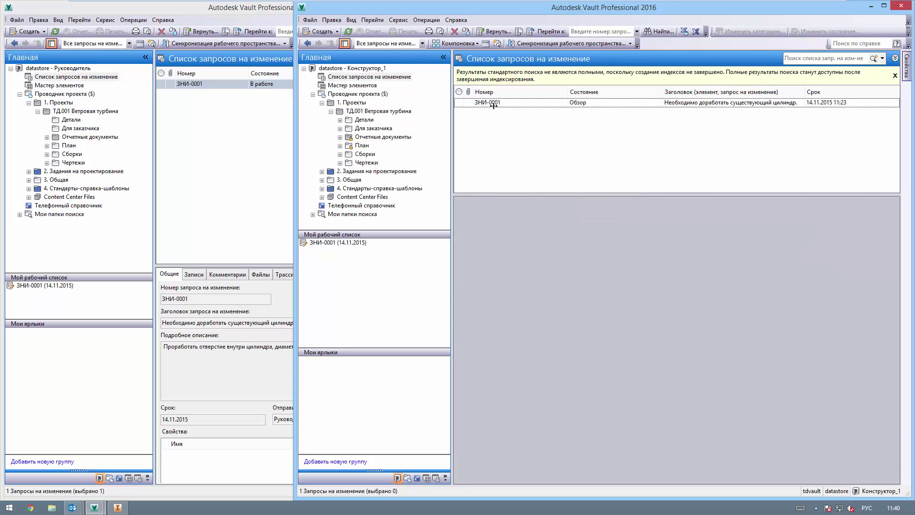
{"action": "left_click", "coordinate": [494, 103]}
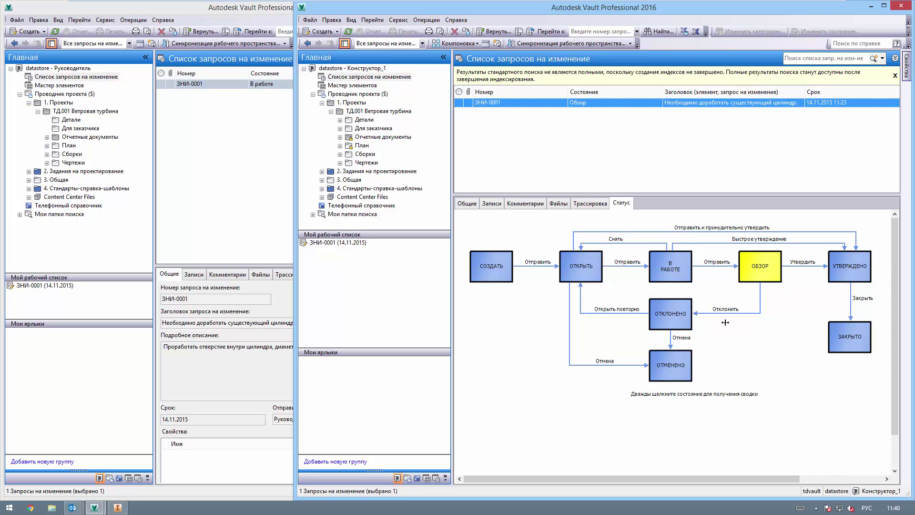
{"action": "double_click", "coordinate": [763, 266]}
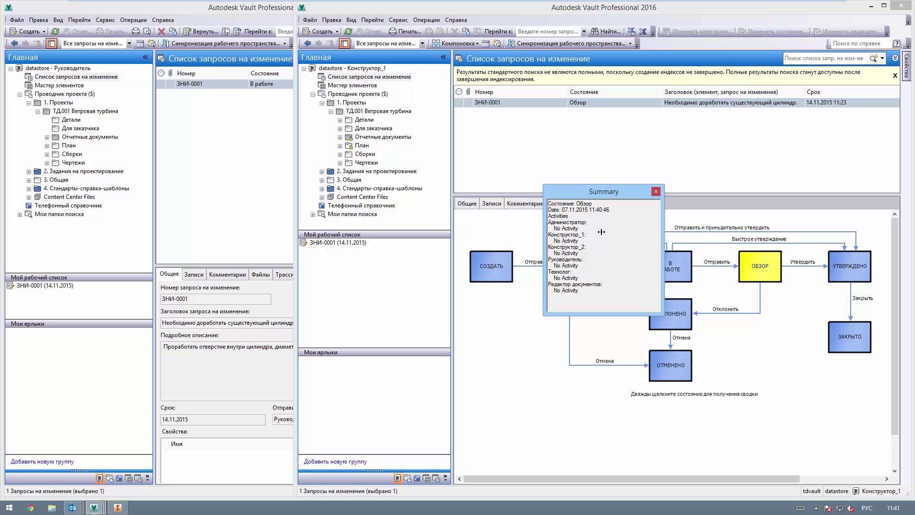